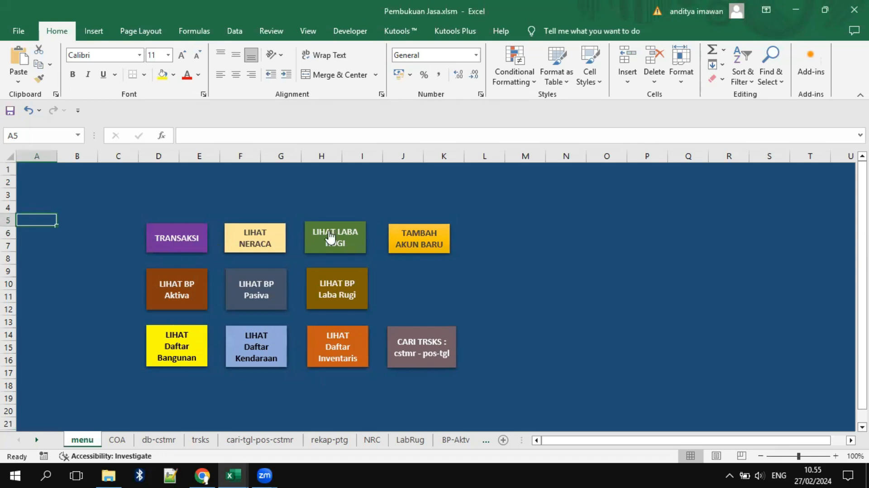
Step: Open the transactions sheet from the workbook's menu page, then return to the menu page
click(183, 240)
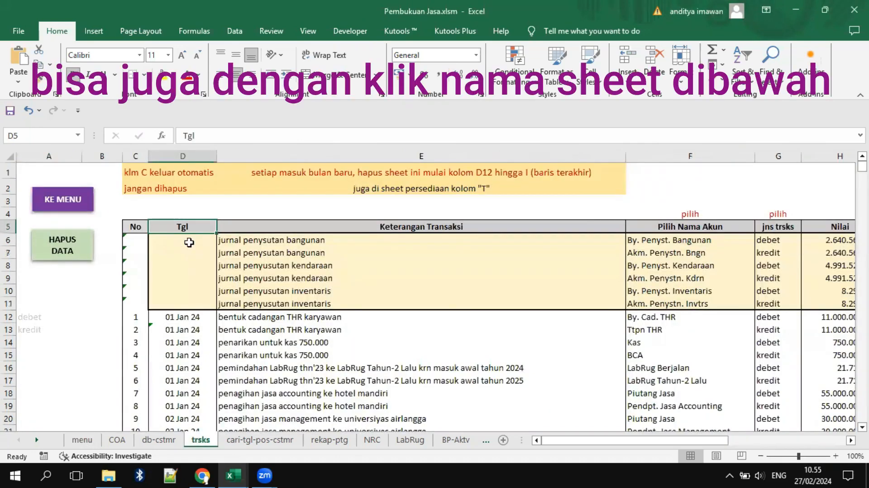
click(73, 204)
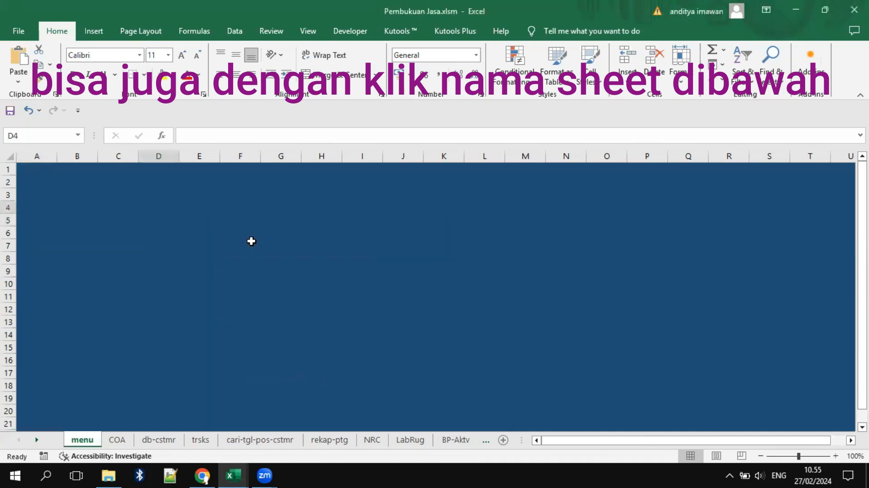
click(251, 242)
scroll(252, 242, up, 3)
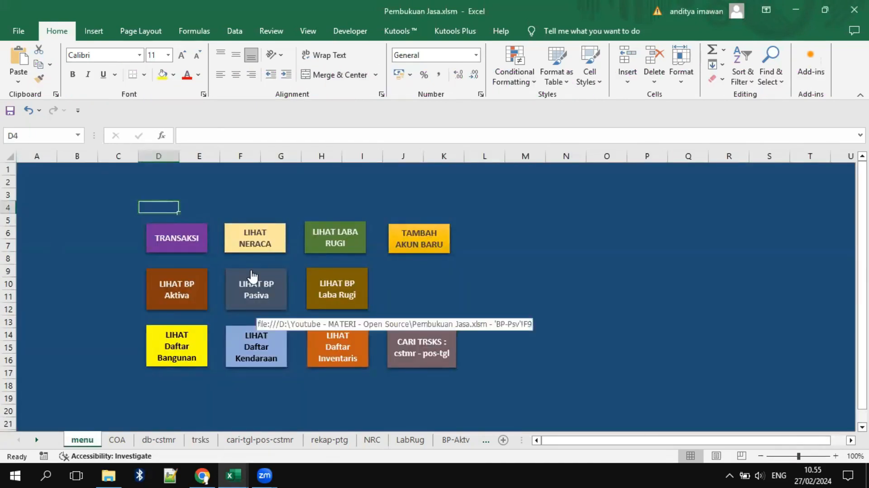
Step: Examine the account names in the cash, bank and receivables groups on the COA sheet
click(118, 441)
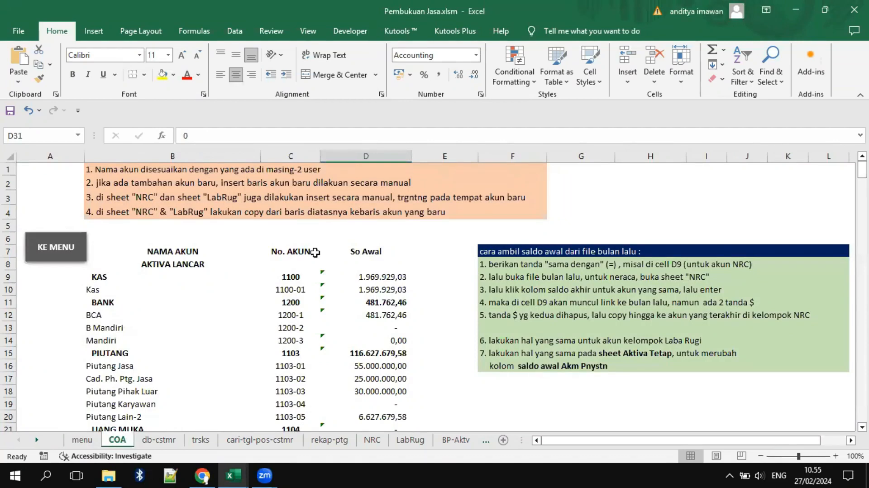
click(189, 319)
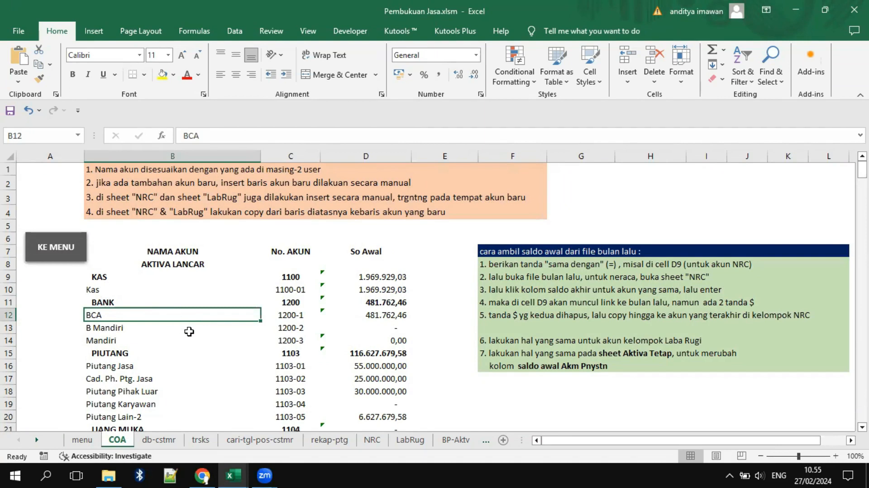
scroll(189, 332, down, 3)
click(211, 298)
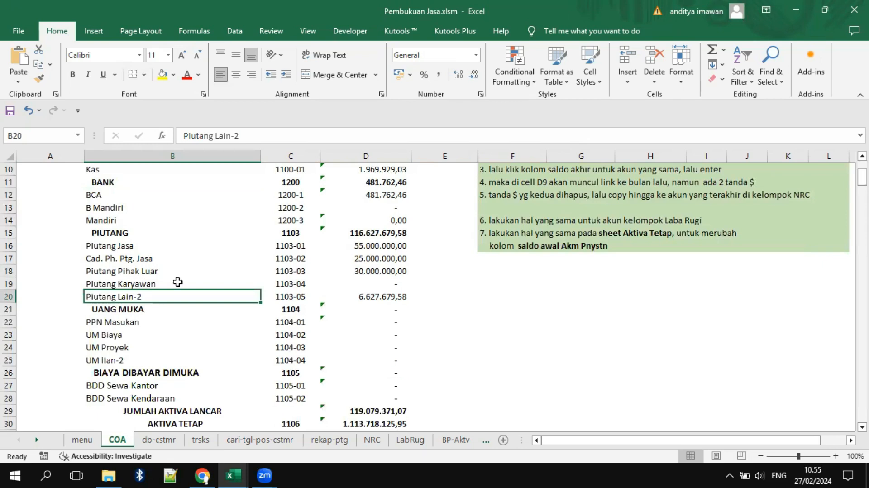
scroll(177, 282, up, 3)
click(106, 289)
click(95, 315)
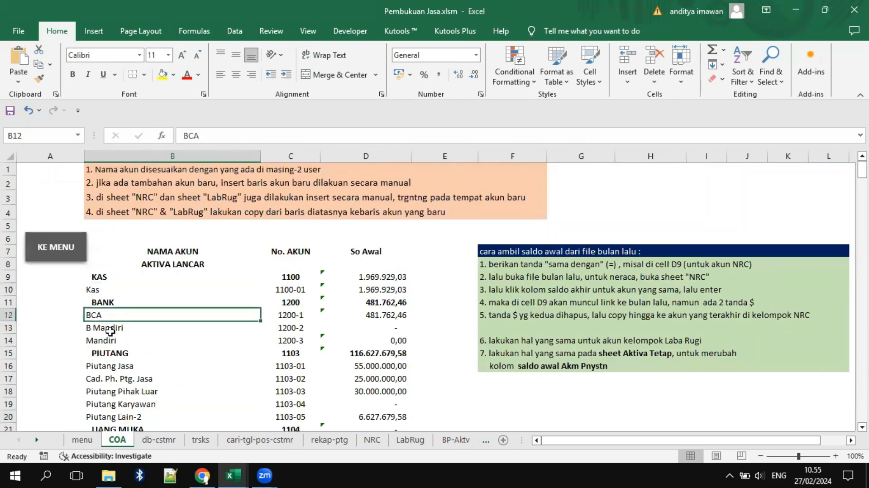
scroll(171, 351, down, 3)
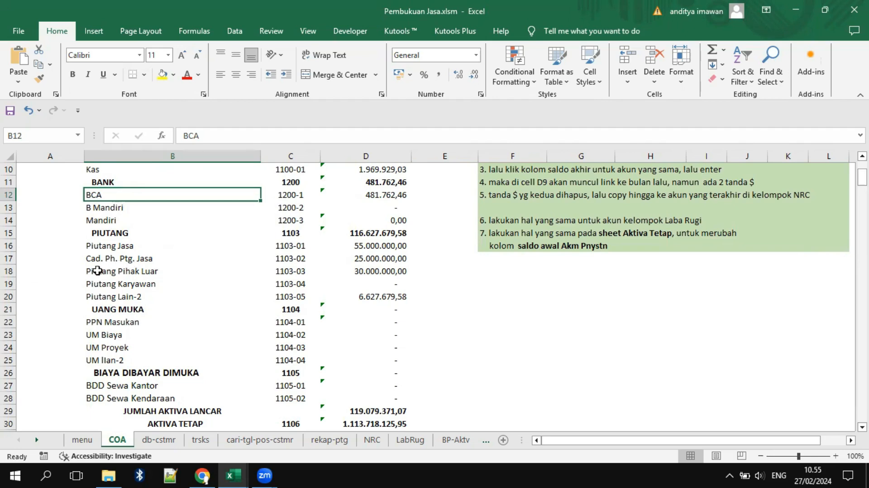
click(104, 270)
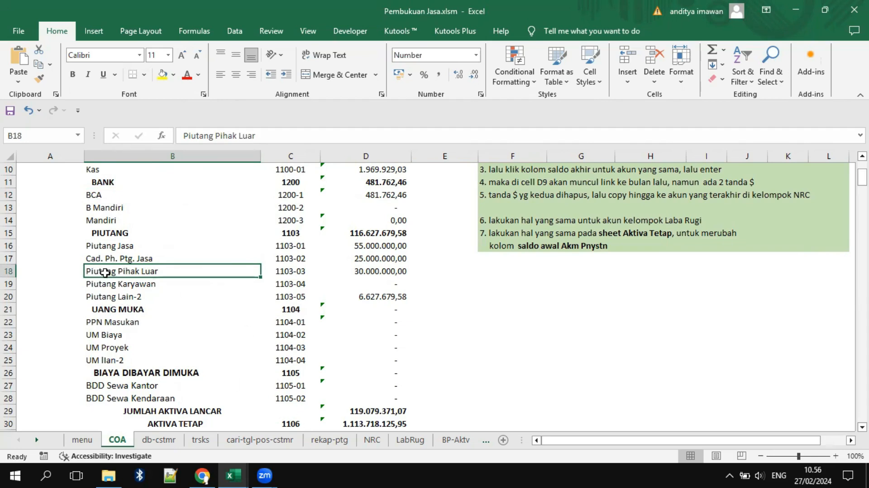
Step: Inspect the formula behind the Piutang Pihak Luar account name on the NRC sheet
click(372, 441)
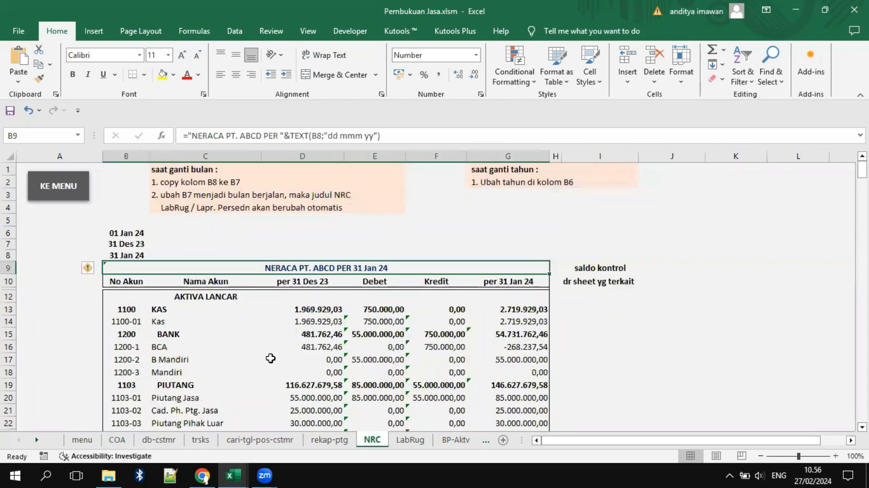
scroll(230, 361, down, 3)
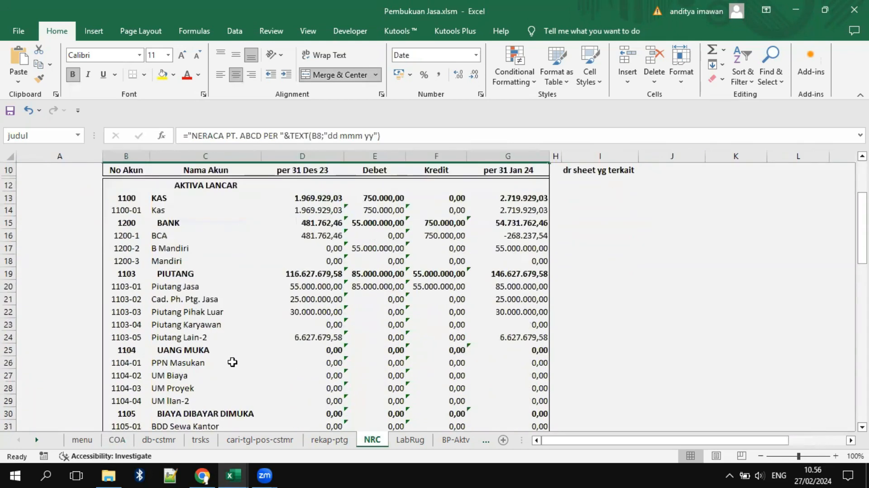
click(203, 311)
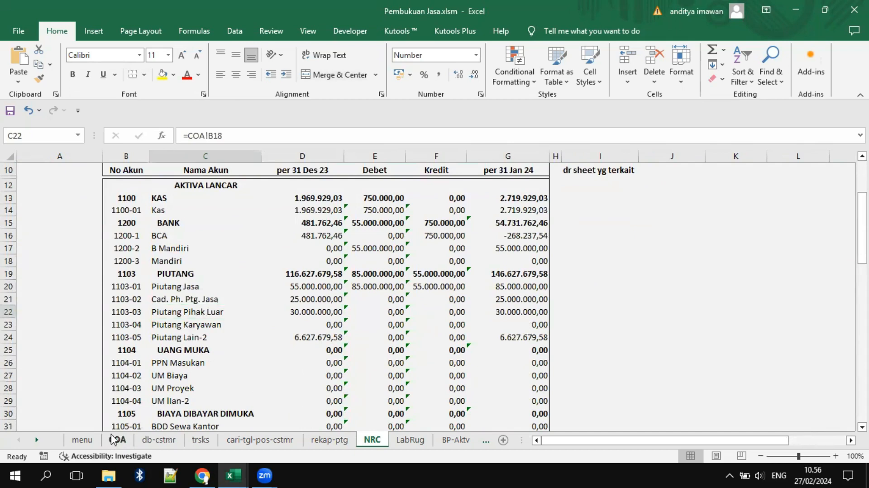
Step: Try shortening Piutang Pihak Luar to "Piutang Pihak" on the COA sheet, check the linked name on NRC, and undo the rename
click(108, 440)
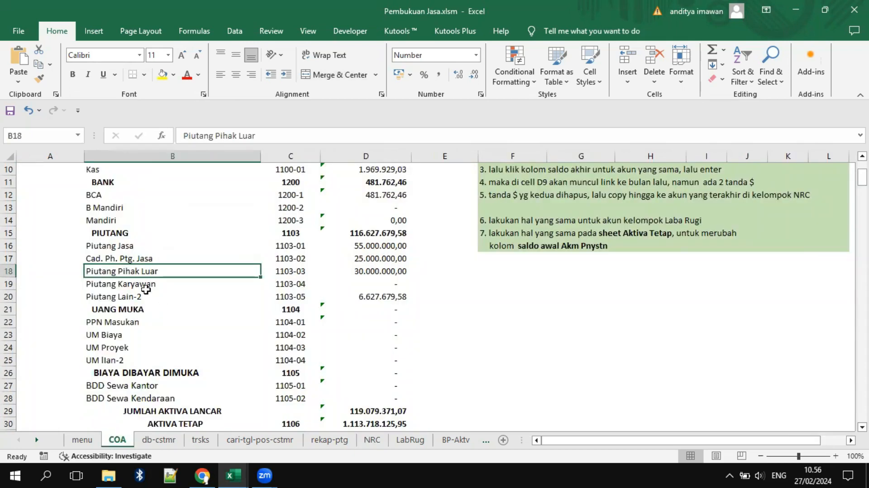
click(269, 134)
key(BackSpace)
key(BackSpace)
key(BackSpace)
key(BackSpace)
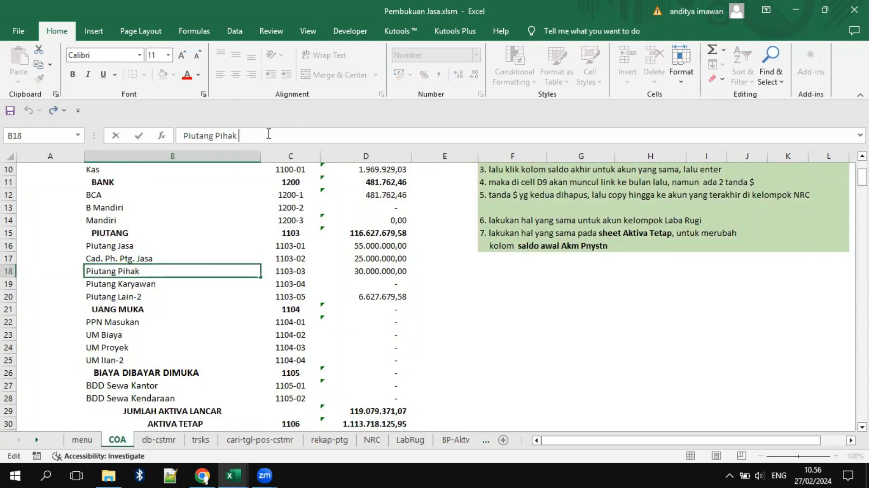
key(Return)
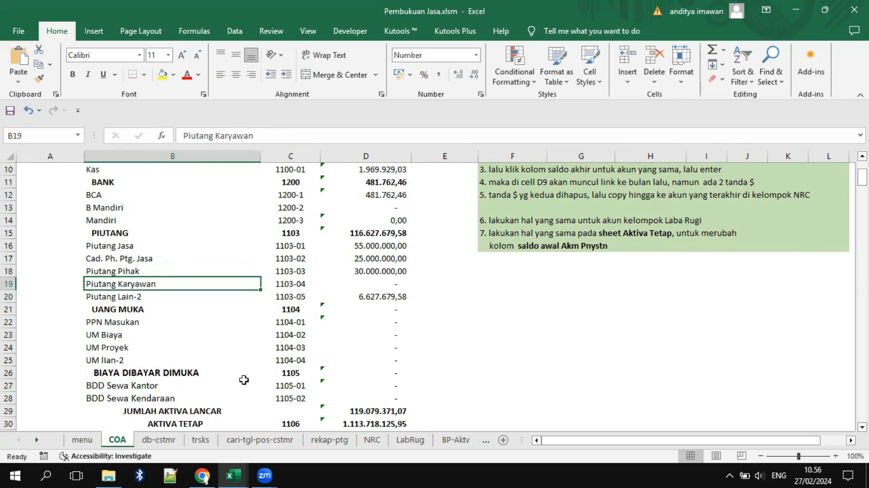
click(372, 440)
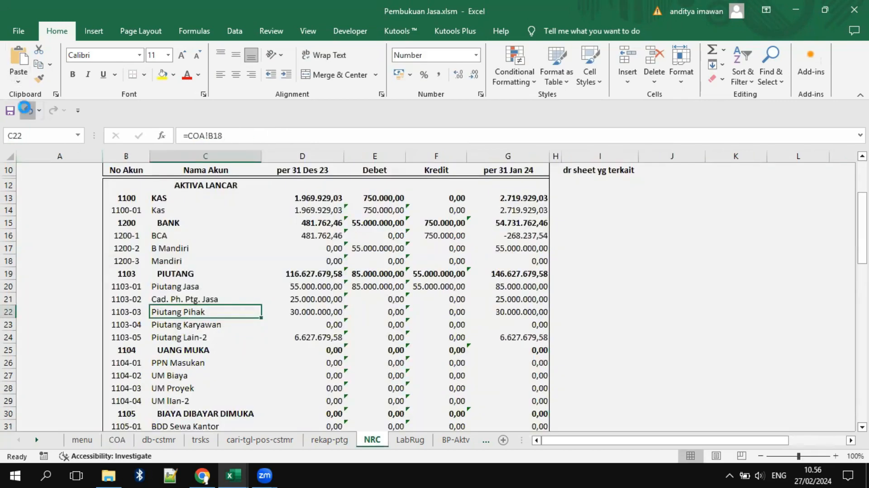
click(28, 110)
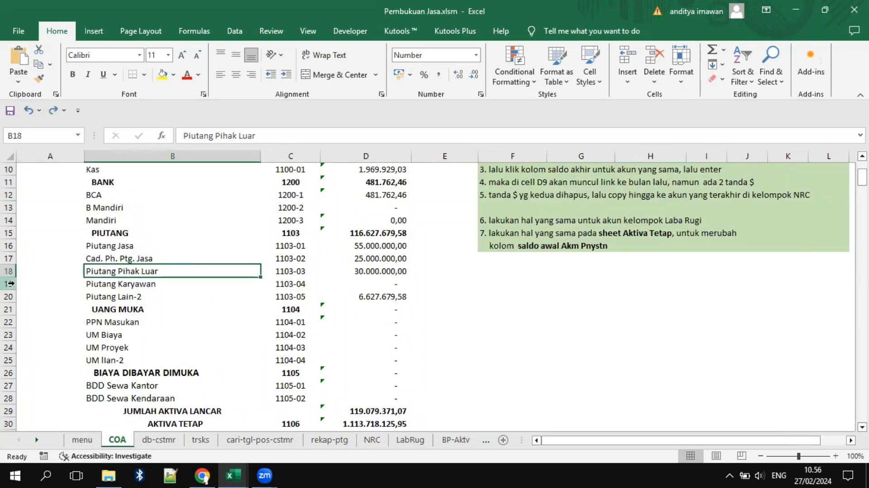
Step: Insert a blank row above Piutang Lain-2 in the receivables group of the COA sheet
click(91, 296)
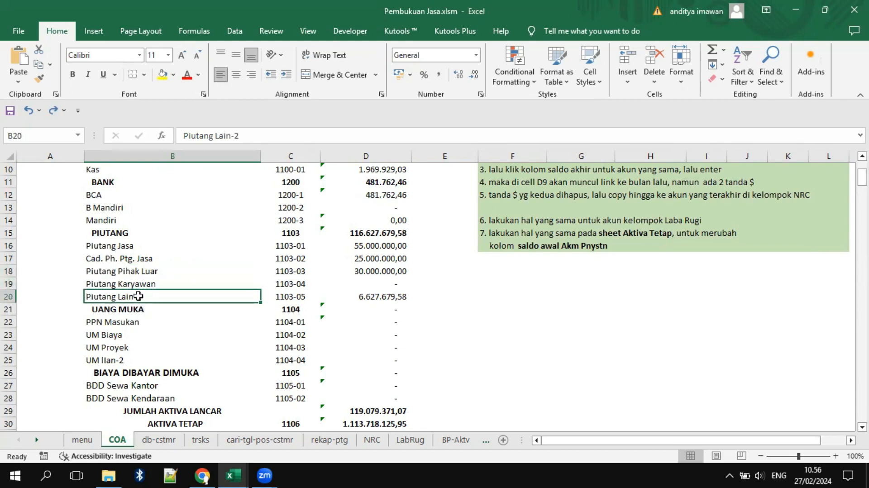
drag(115, 245, 96, 284)
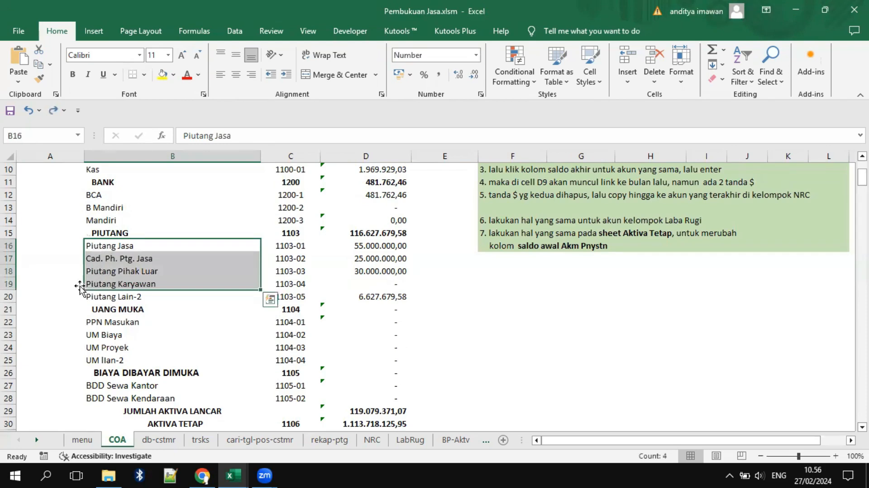
click(50, 296)
click(10, 295)
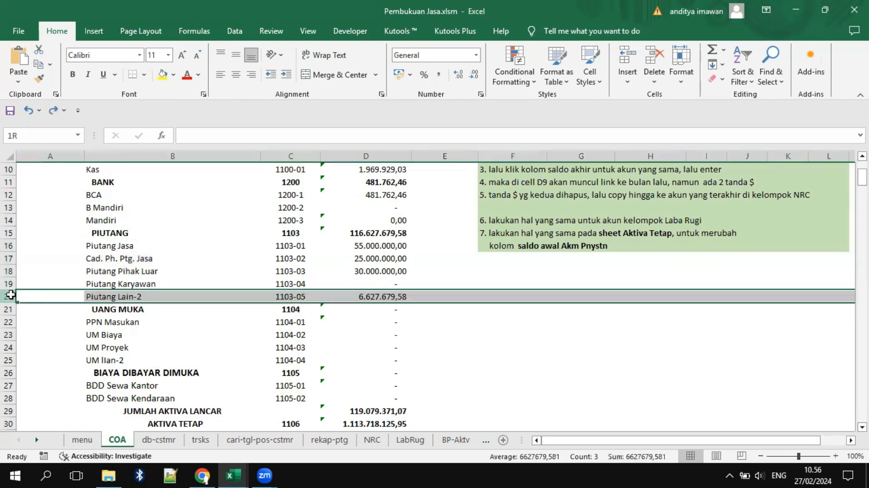
right_click(10, 295)
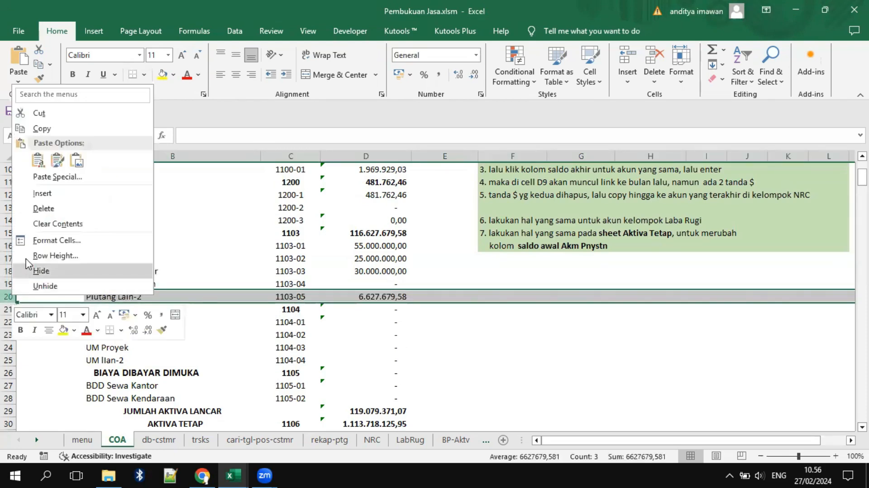
click(42, 193)
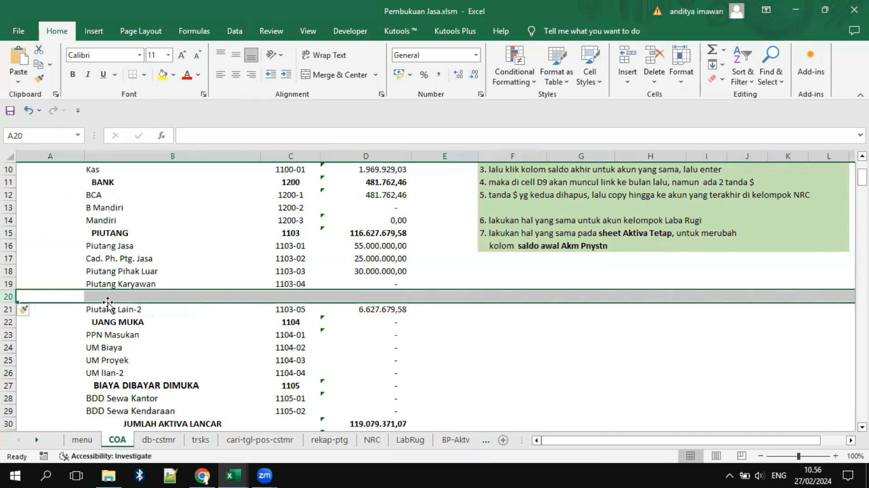
Step: Copy the Piutang Karyawan account name down into cell B20 of the new row
click(114, 296)
click(137, 273)
click(140, 284)
drag(267, 289, 260, 300)
click(147, 296)
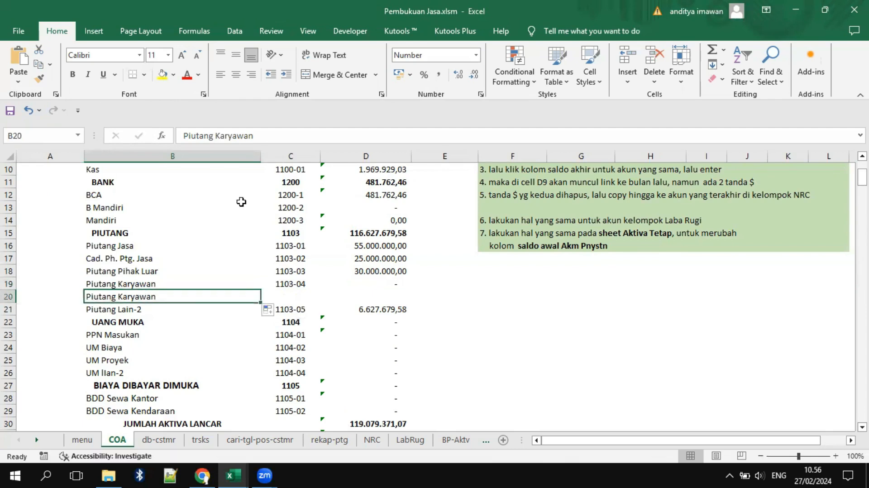
Step: Change the account name in cell B20 to "Piutang PT. XXXX"
click(273, 136)
key(BackSpace)
key(BackSpace)
key(BackSpace)
key(BackSpace)
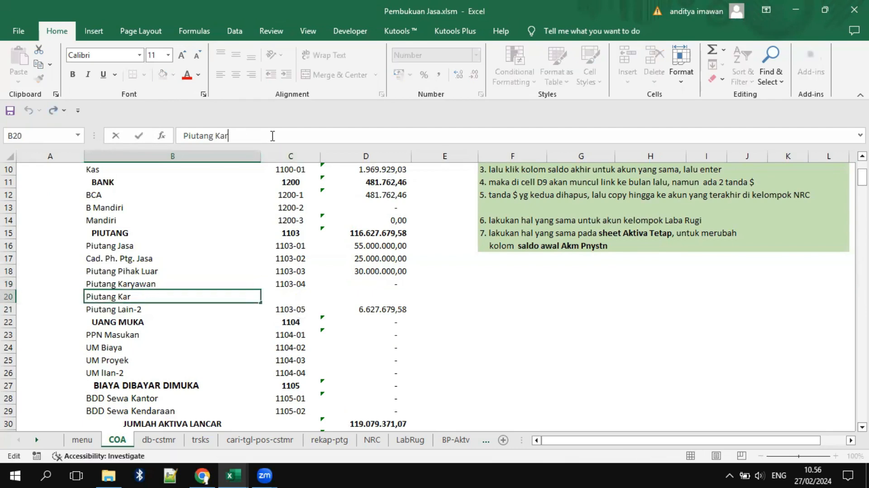
key(BackSpace)
text(PT. XXXX)
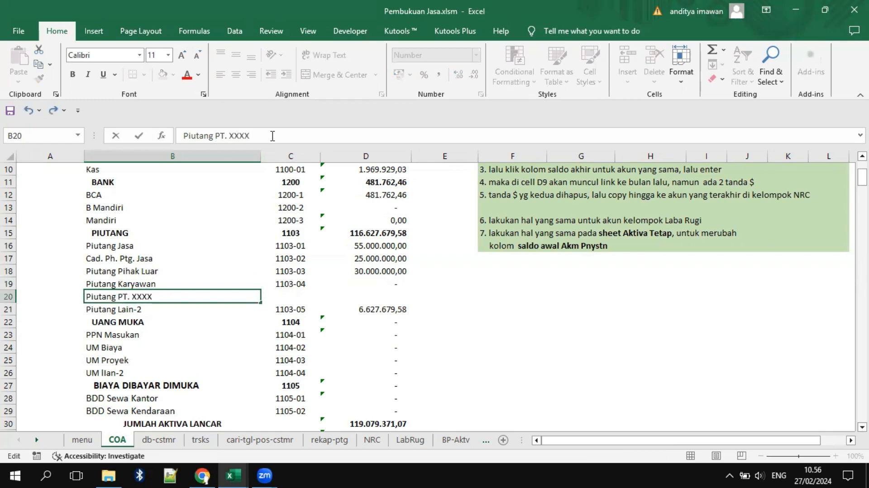
key(Return)
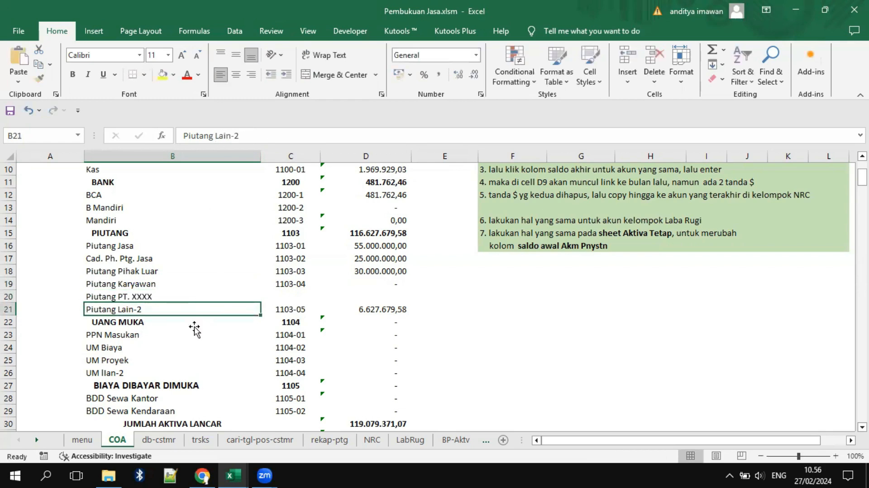
Step: On the NRC sheet, insert a row above Piutang Lain-2 and fill the account number and name formulas down from Piutang Karyawan
click(371, 440)
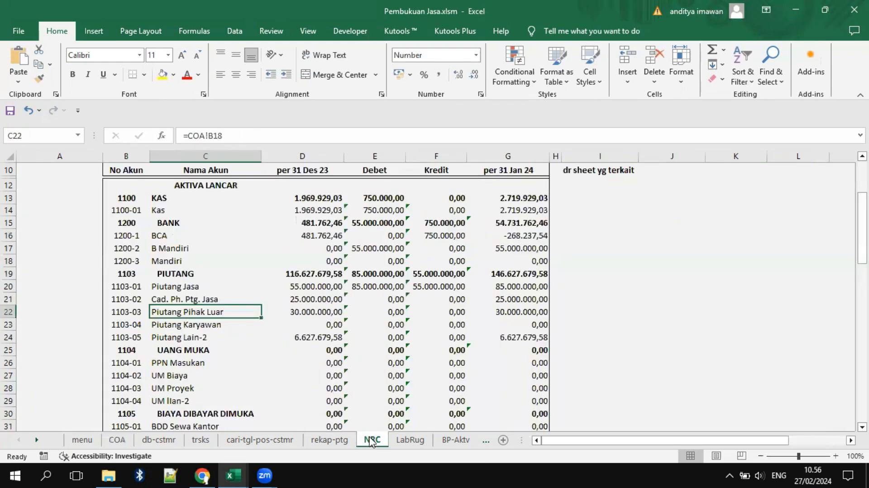
click(12, 337)
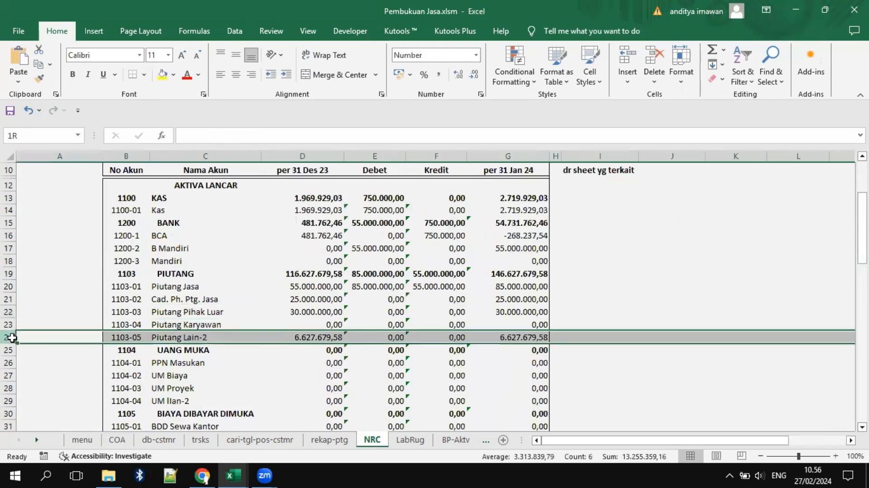
right_click(12, 338)
click(53, 236)
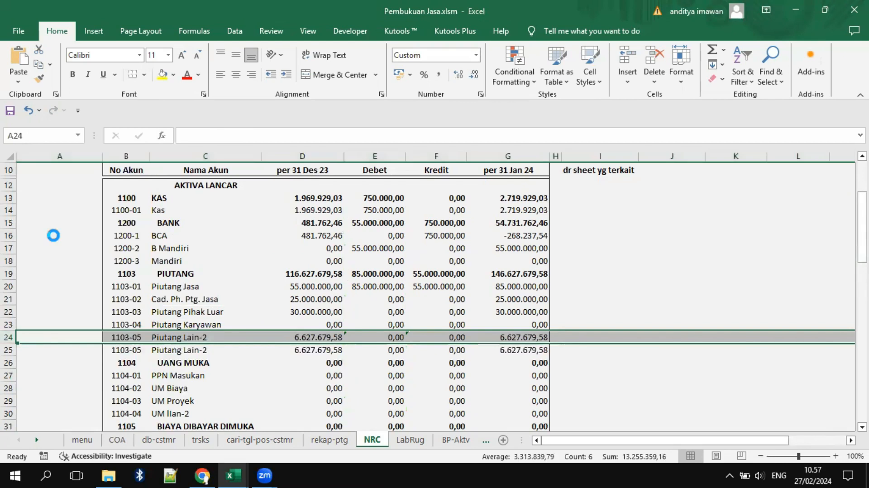
drag(124, 325, 175, 325)
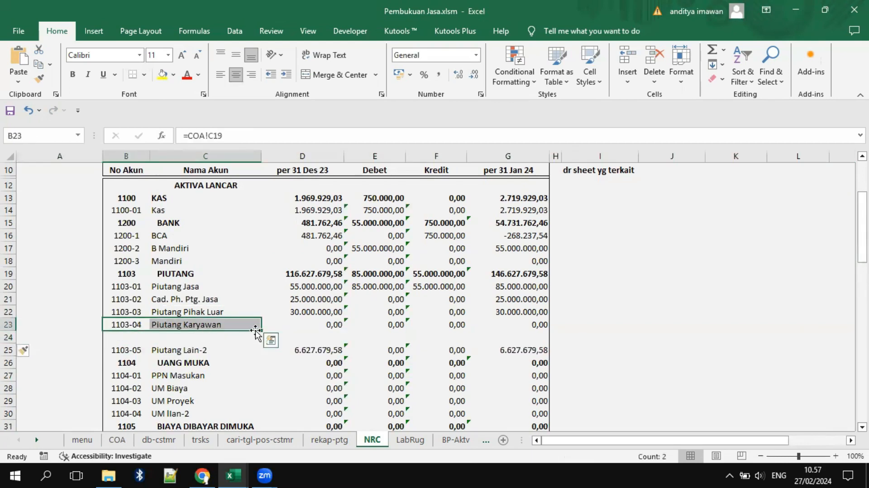
drag(260, 330, 258, 342)
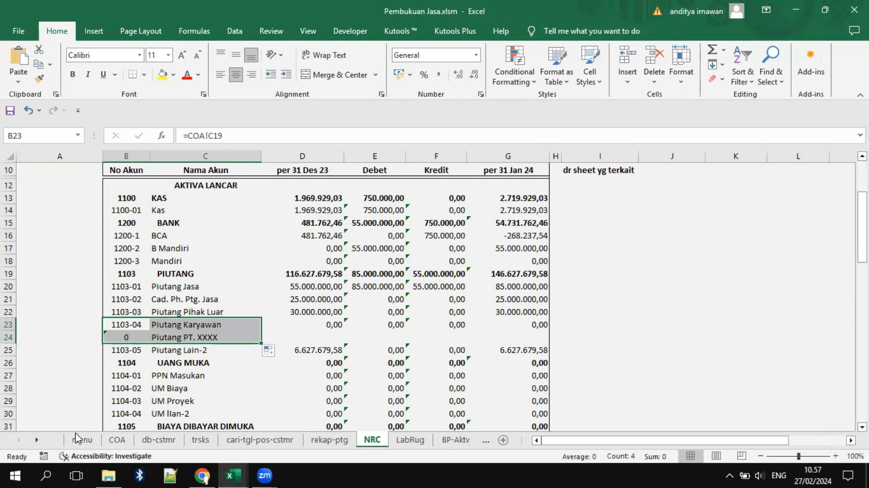
Step: On the COA sheet, give Piutang PT. XXXX account number 1103-05 by filling down from Piutang Karyawan, and set its opening balance to 0
click(116, 440)
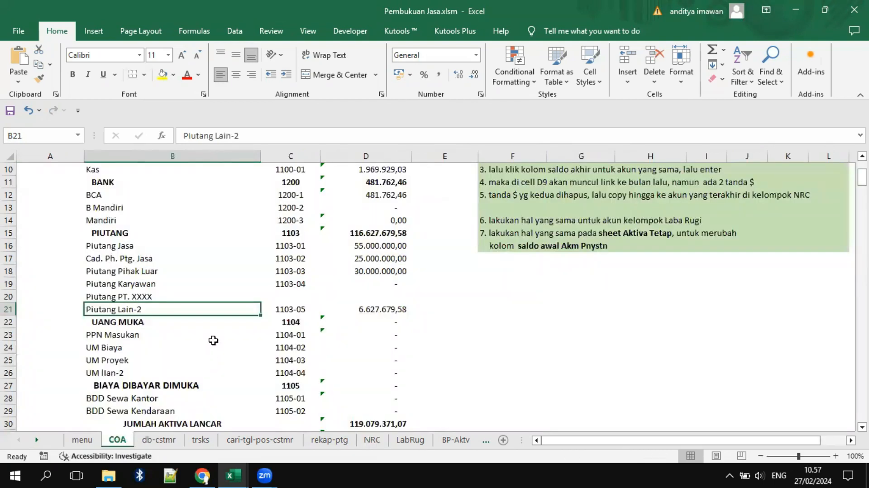
click(290, 285)
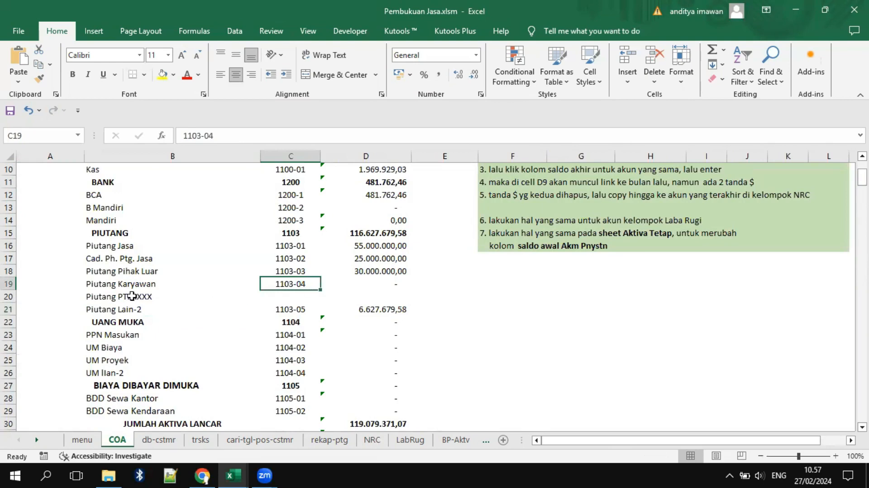
click(296, 297)
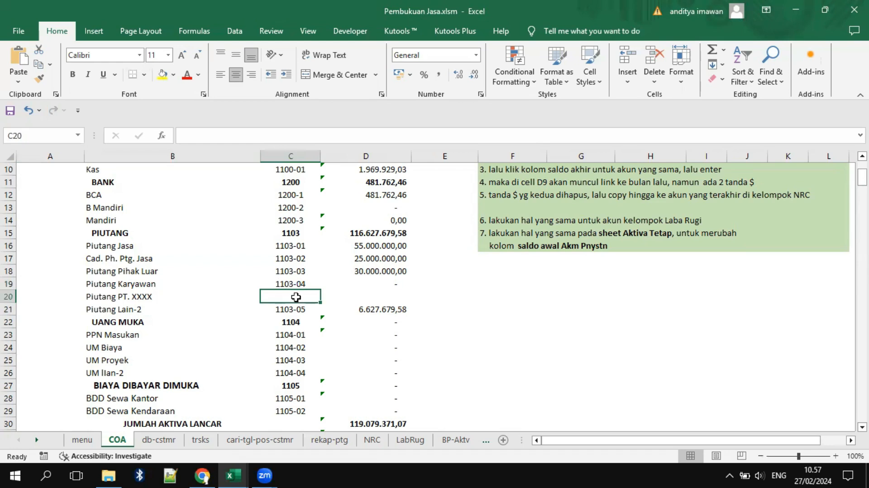
click(289, 284)
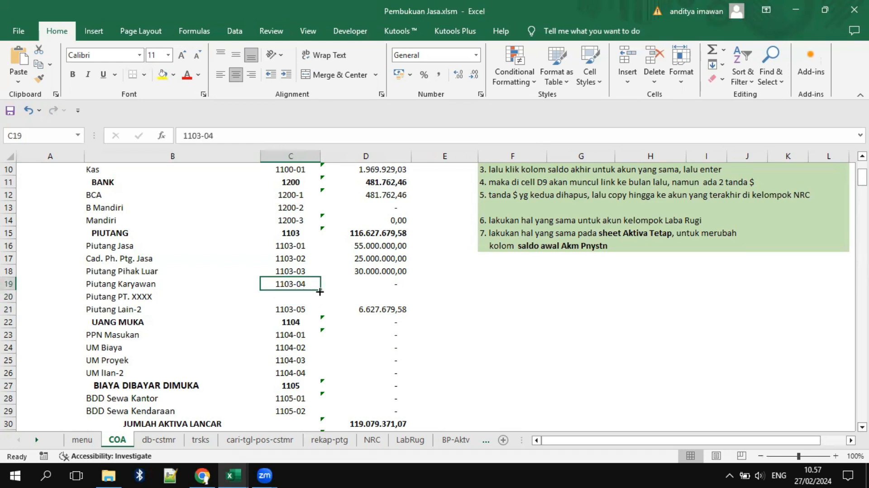
drag(320, 291, 319, 301)
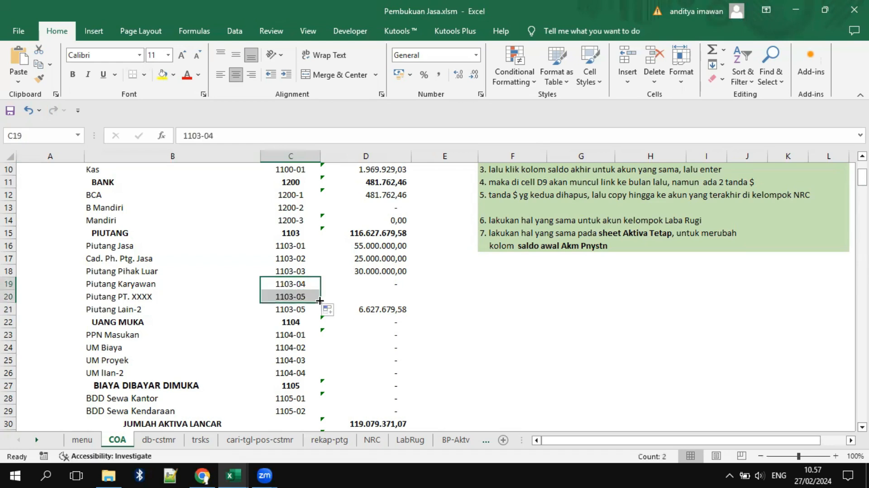
click(389, 297)
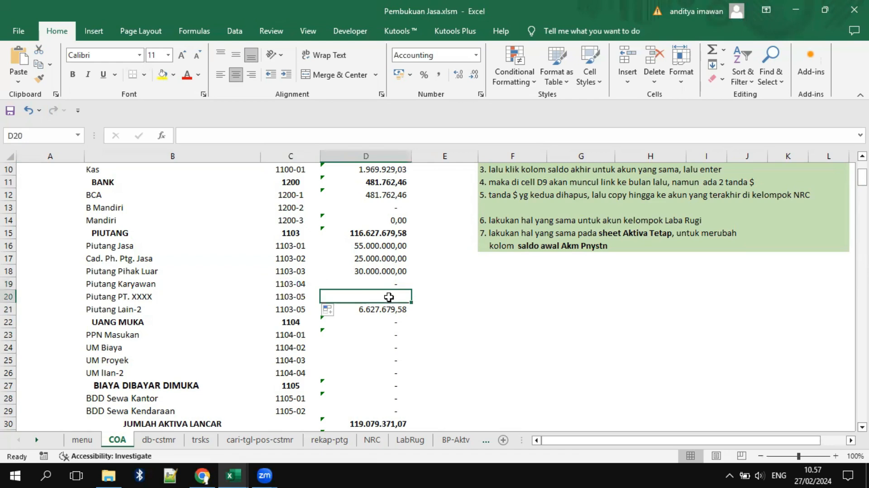
text(0)
key(Return)
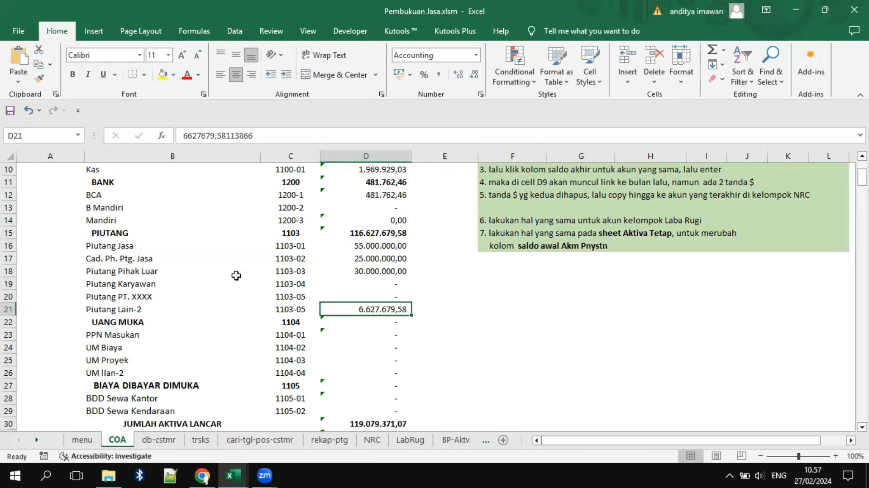
Step: On the NRC sheet, fill the opening balance, Debet, Kredit and ending balance formulas from Piutang Karyawan down to Piutang PT. XXXX
click(372, 439)
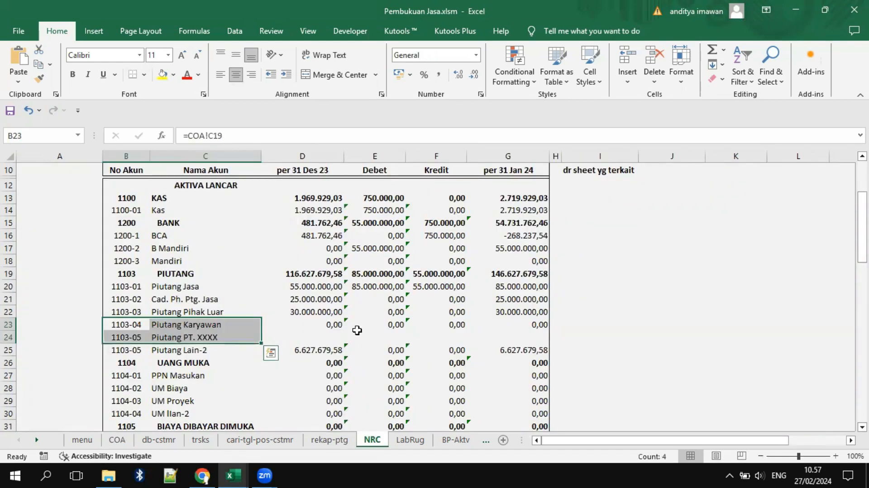
click(321, 324)
drag(345, 330, 345, 343)
key(Down)
drag(387, 324, 549, 343)
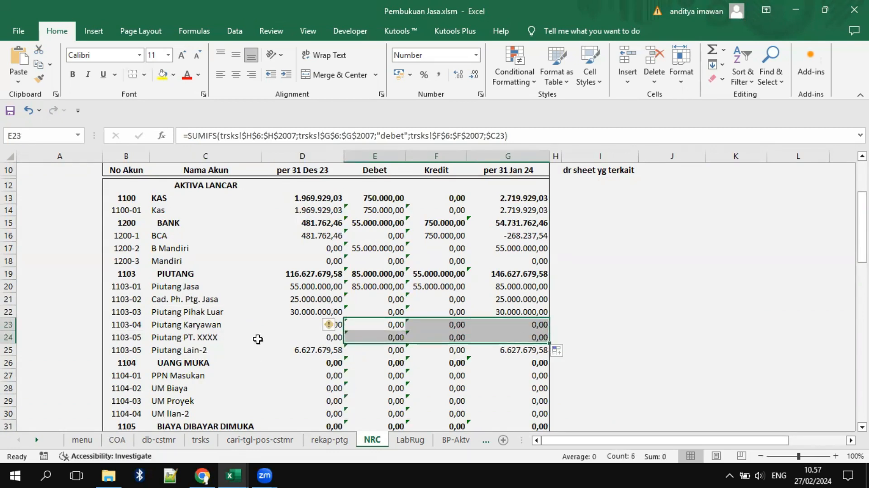
drag(302, 324, 540, 337)
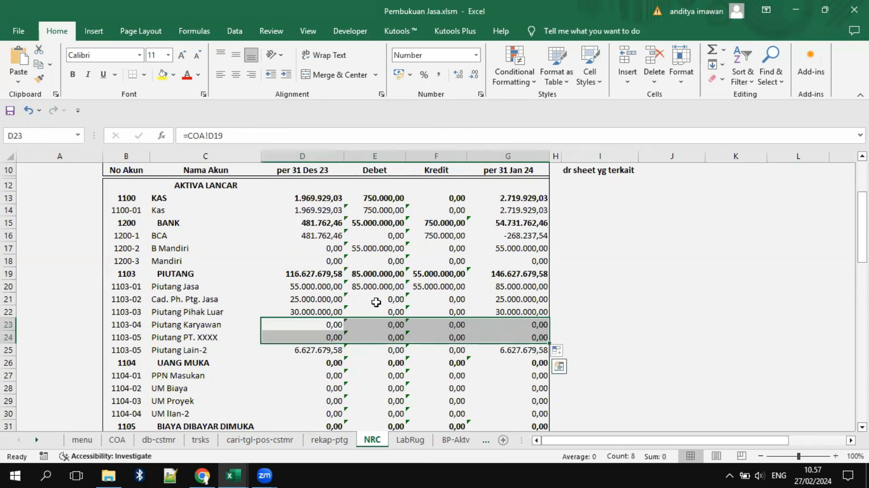
click(588, 323)
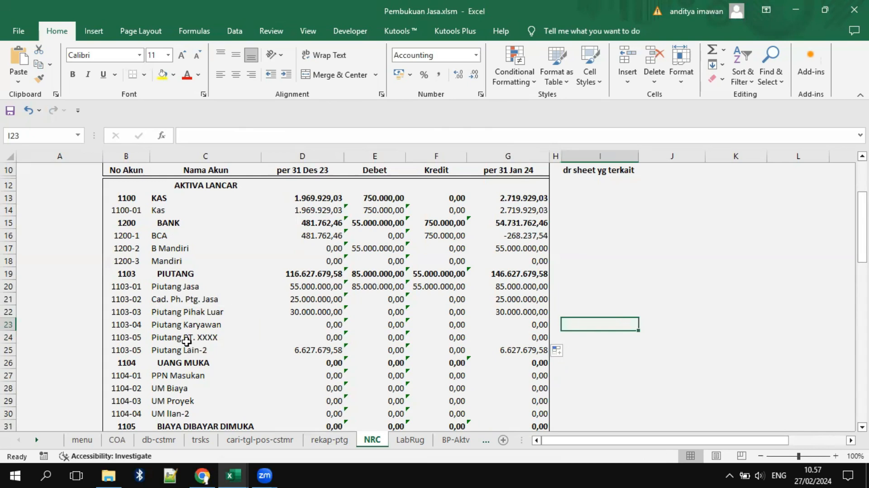
Step: Check that the Debet and Kredit subtotal formulas of the PIUTANG group cover all its account rows
click(8, 348)
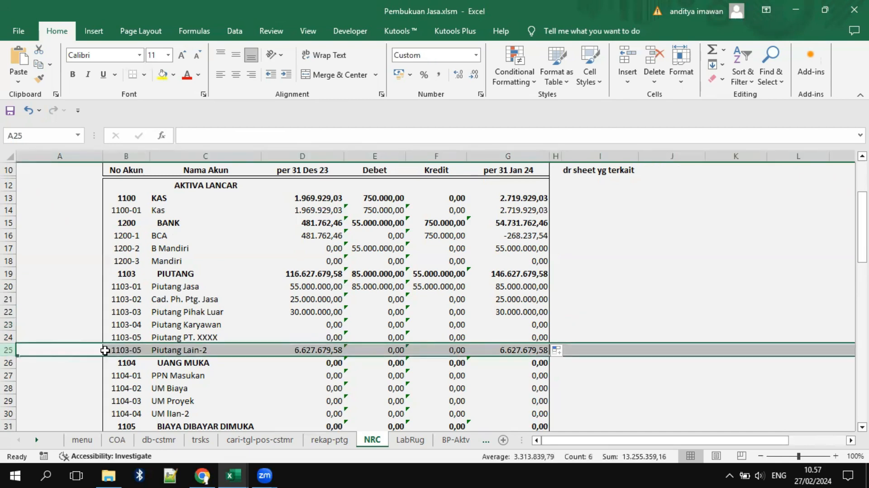
click(372, 273)
drag(9, 286, 9, 351)
click(379, 273)
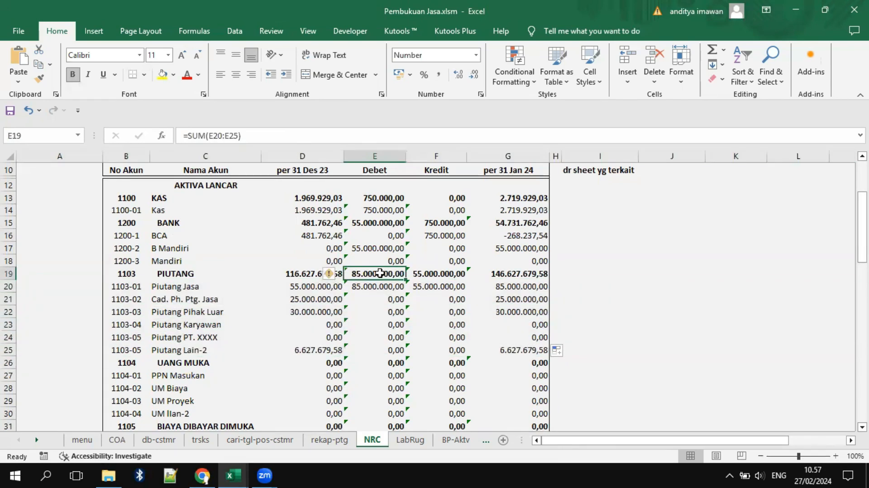
click(439, 273)
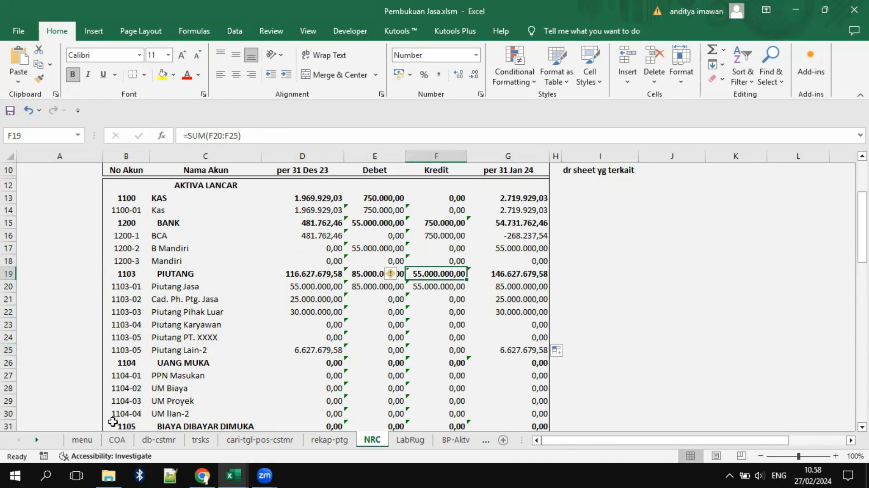
Step: On the COA sheet, insert a row above UANG MUKA and name the new account "Piutang Lainnya"
click(117, 439)
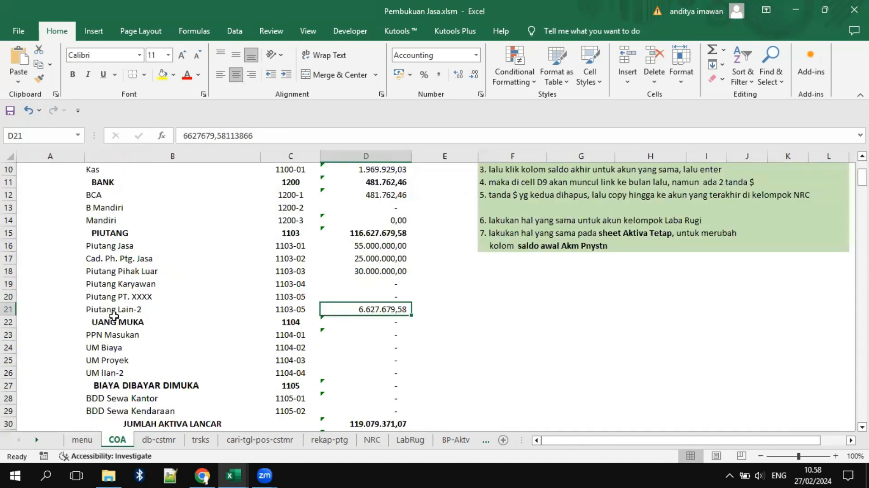
click(9, 321)
right_click(9, 322)
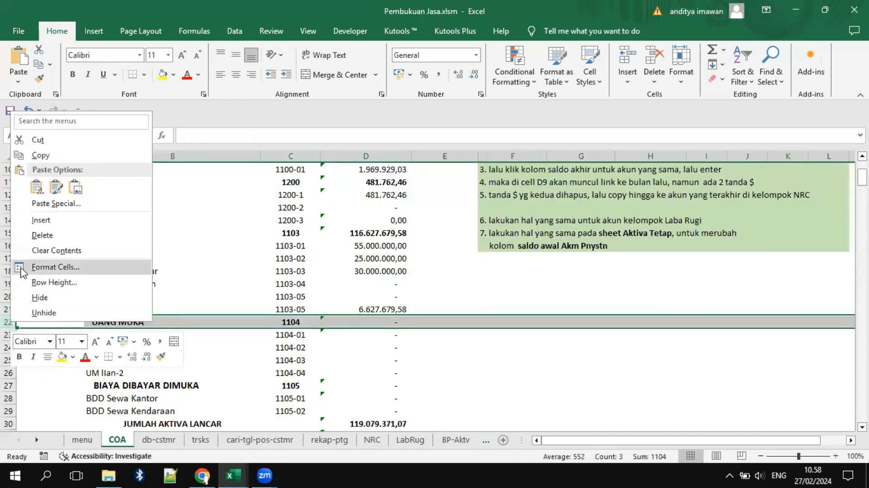
click(41, 220)
drag(261, 315, 148, 321)
click(148, 321)
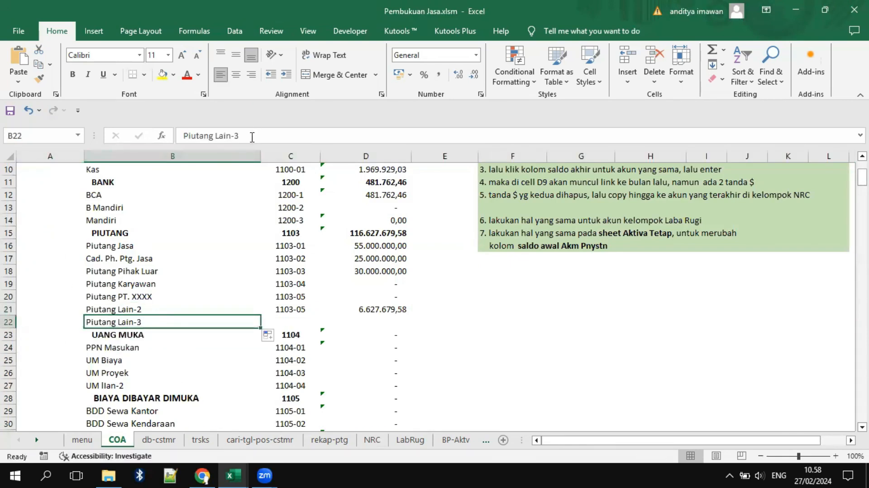
click(255, 133)
text(nn)
key(Return)
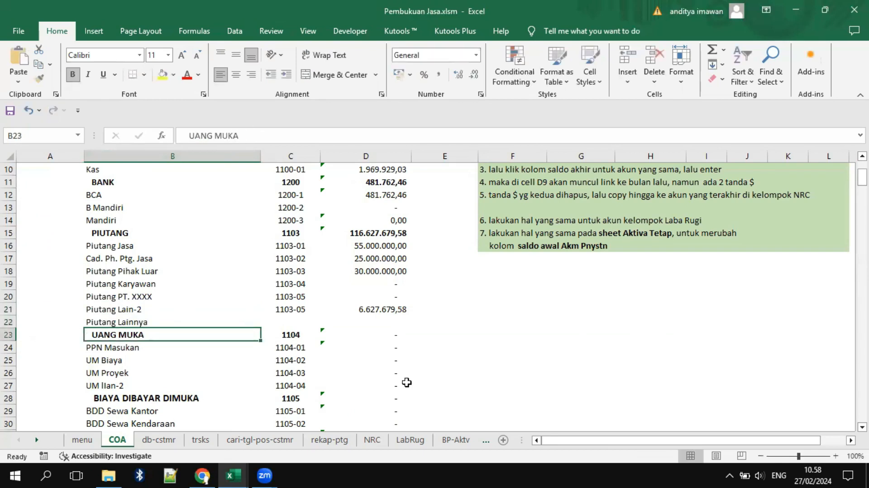
Step: Insert a blank row above UANG MUKA on the NRC sheet
click(373, 439)
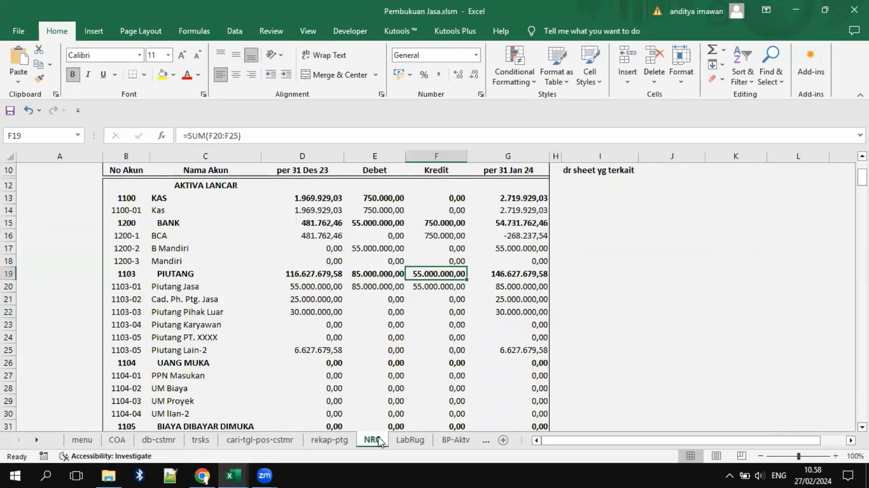
right_click(10, 362)
click(25, 256)
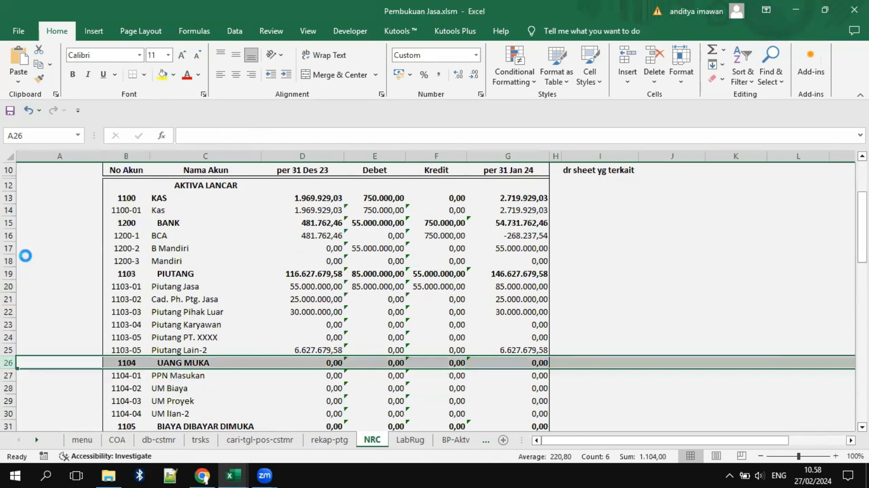
Step: On the COA sheet, continue the account numbers from C20 down to 1103-06 and 1103-07, and enter 0 as Piutang Lainnya's opening balance
click(116, 440)
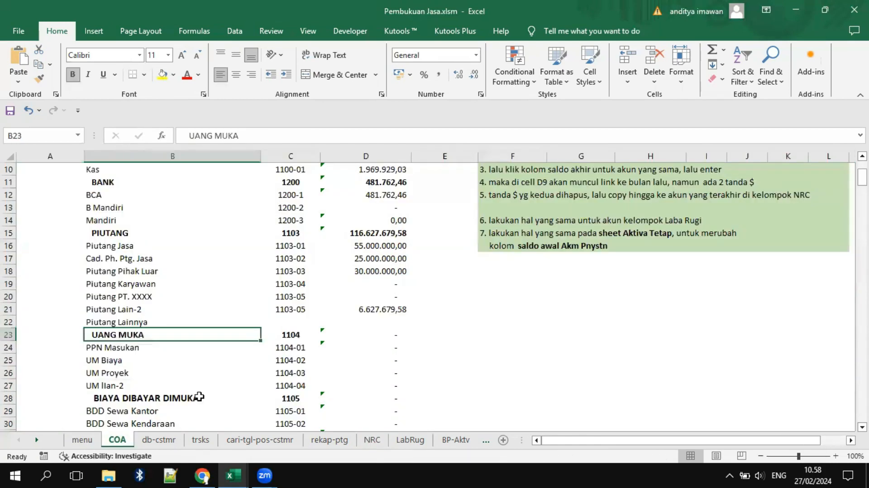
click(288, 309)
click(295, 297)
drag(319, 302, 319, 326)
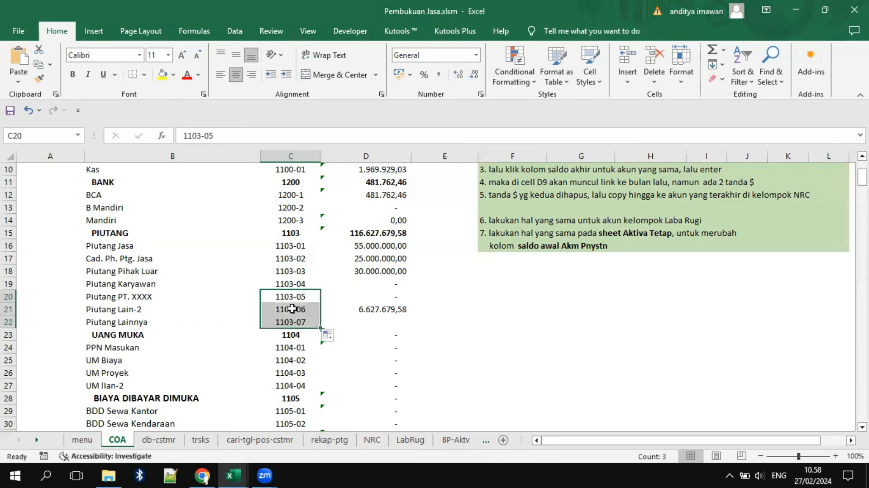
click(372, 322)
text(0)
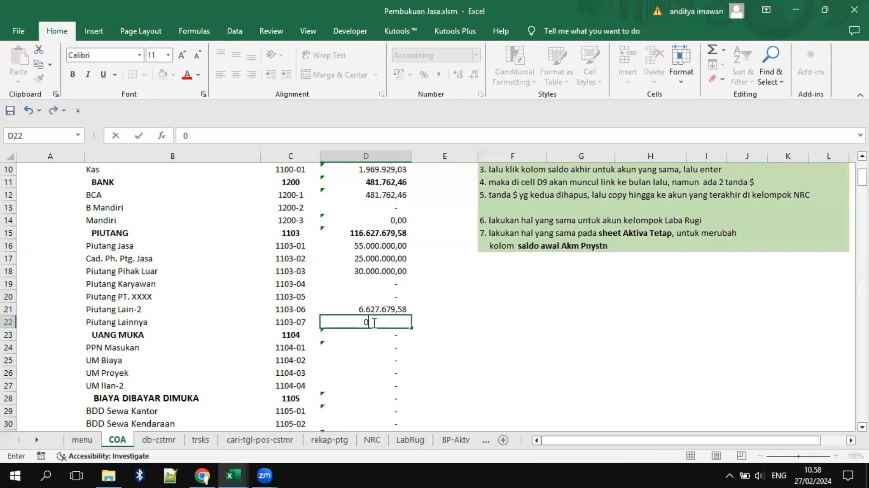
key(Return)
Step: On the NRC sheet, fill the Piutang Lain-2 row formulas down into the blank row 26 and inspect the PIUTANG Debet subtotal formula
click(372, 439)
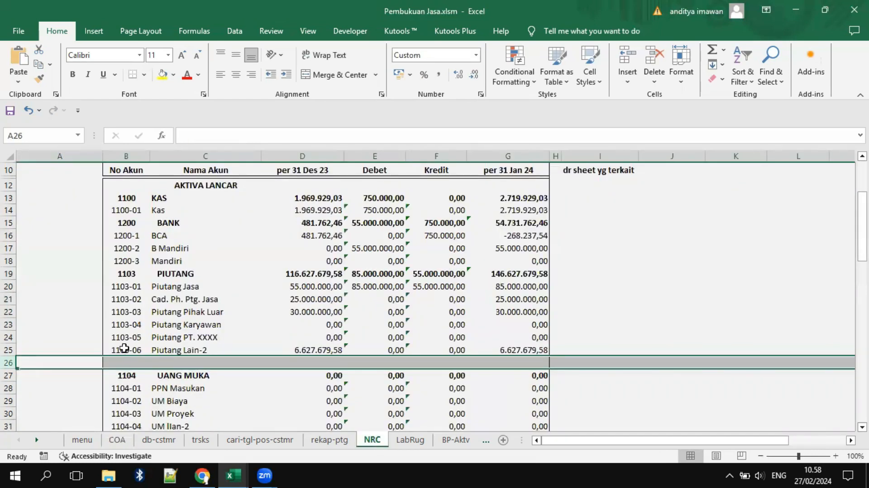
drag(122, 349, 549, 366)
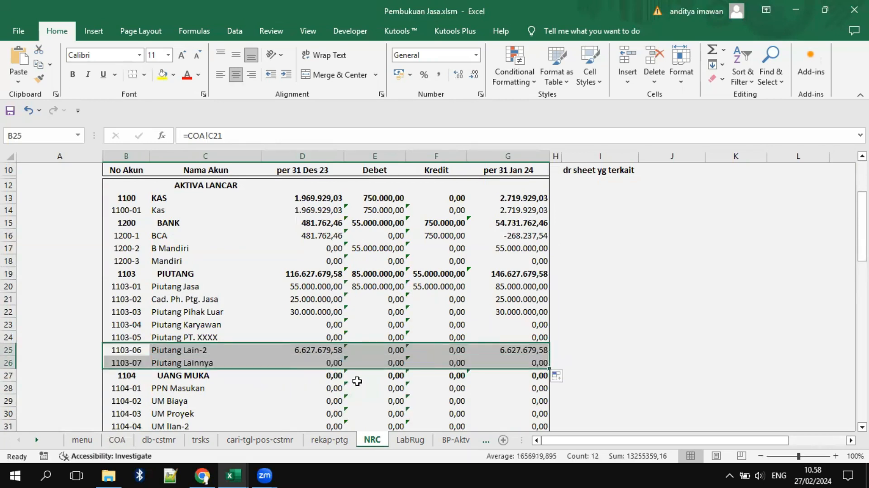
click(380, 274)
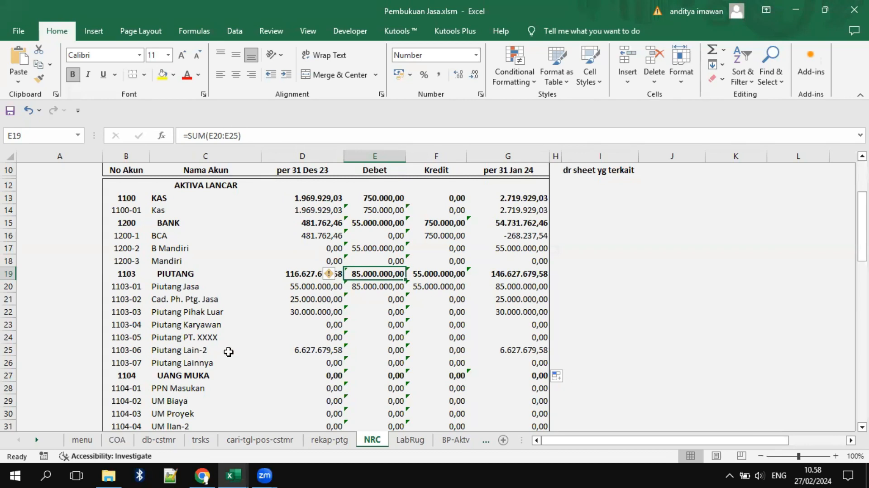
Step: Delete the Piutang Lainnya row from the COA sheet
click(117, 440)
click(8, 321)
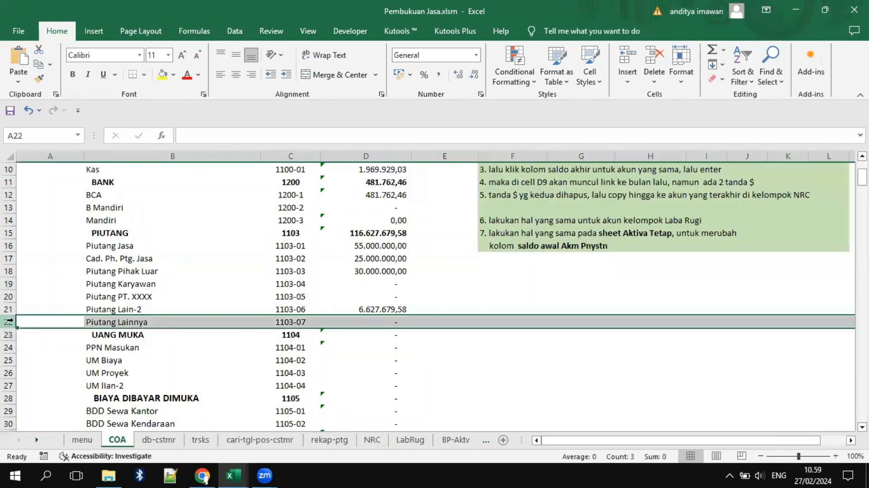
right_click(8, 322)
click(45, 232)
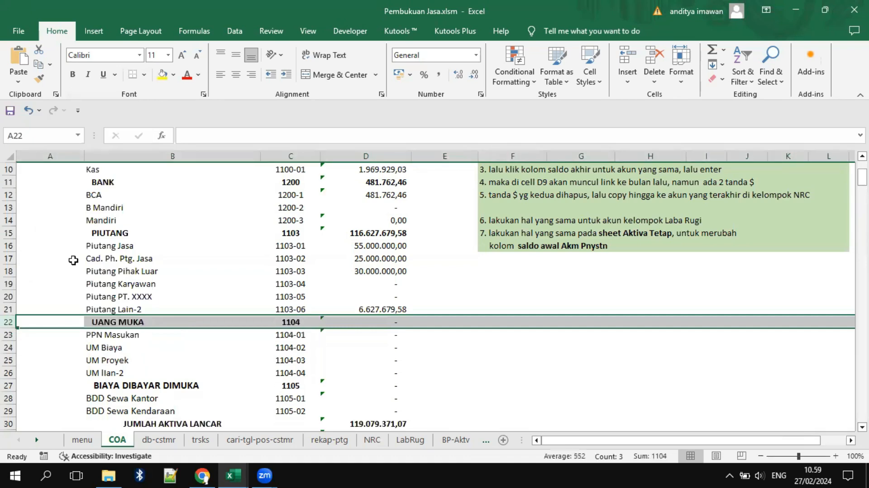
Step: Delete row 26 with the broken references from the NRC sheet and recheck the PIUTANG Debet subtotal formula
click(372, 440)
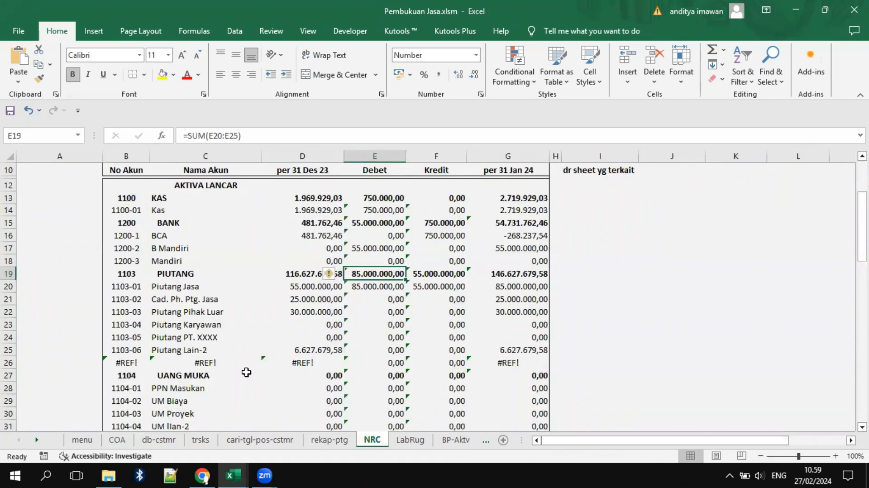
click(8, 362)
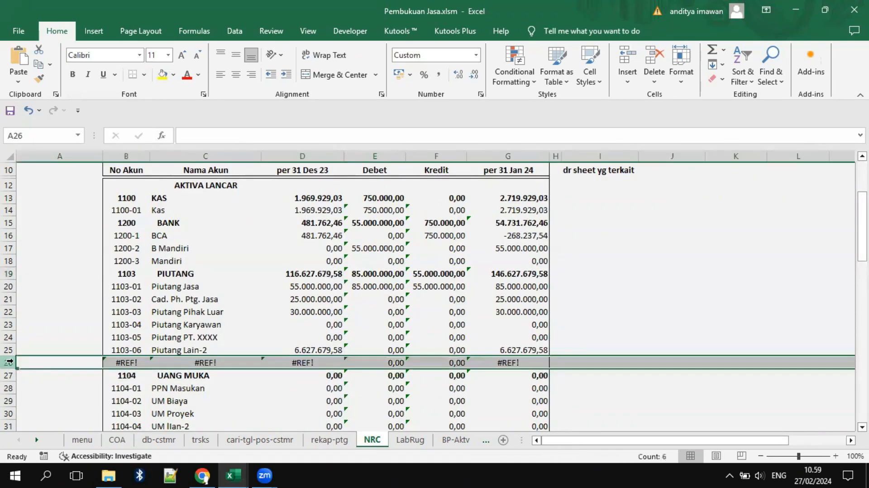
right_click(8, 362)
click(53, 273)
click(46, 324)
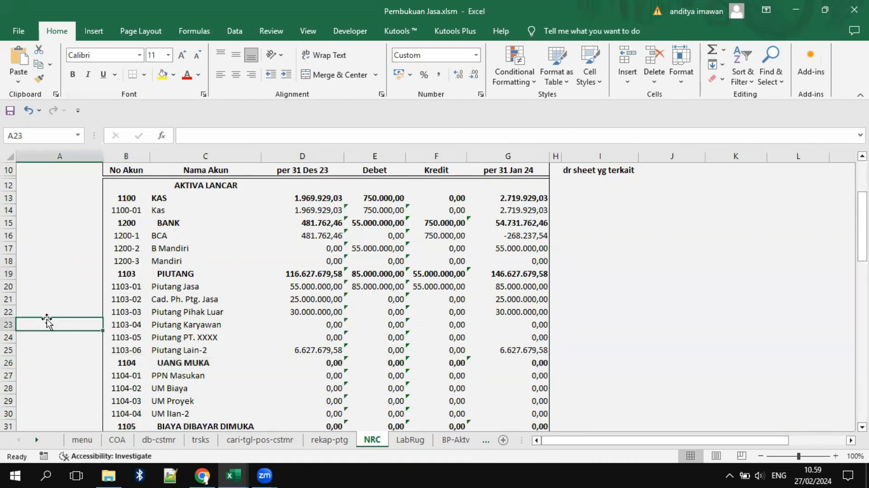
click(362, 268)
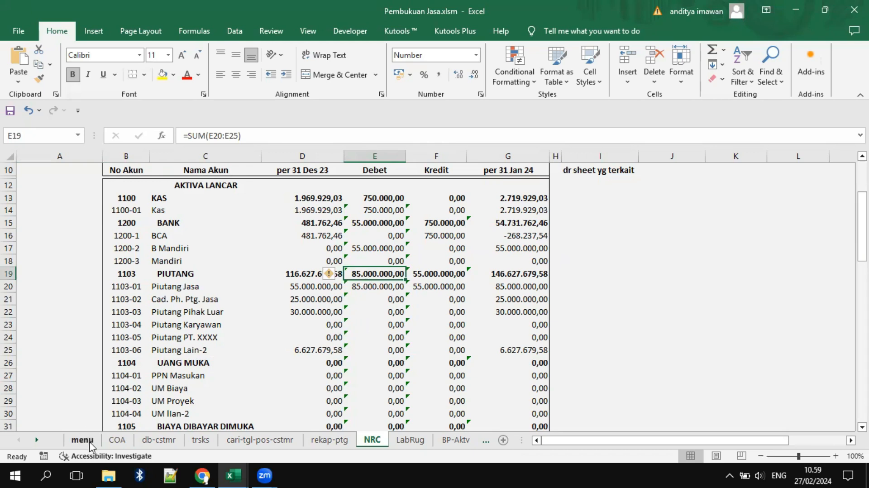
Step: Return to the COA sheet and examine the So Awal column and the external link formula in cell D9
click(117, 439)
scroll(446, 358, up, 3)
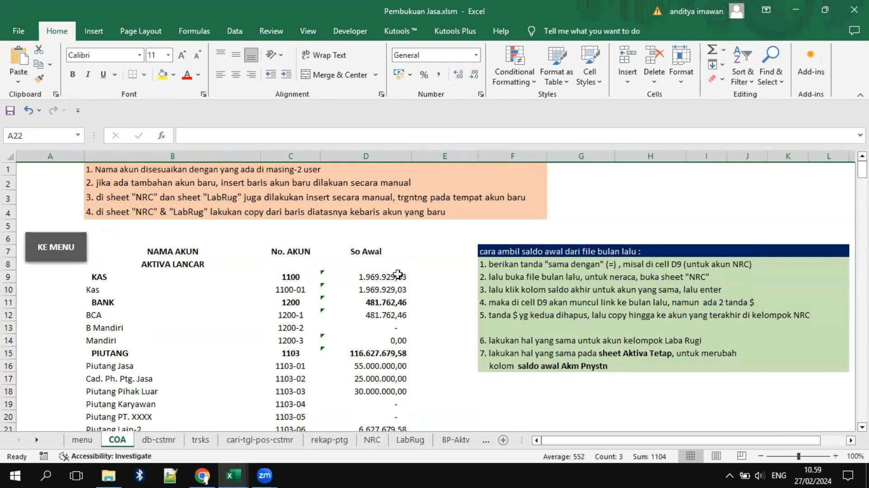
click(375, 278)
click(369, 251)
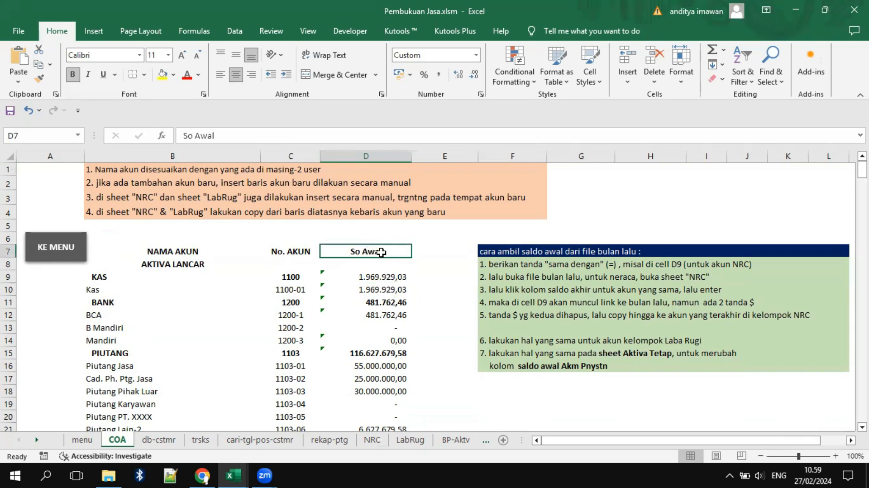
click(374, 278)
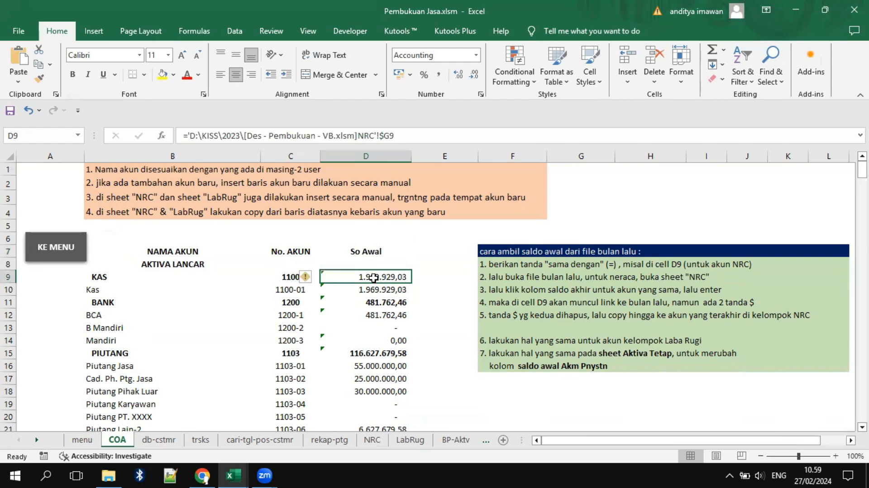
Step: On the COA sheet, link the KAS So Awal cell D9 to the KAS closing balance in NRC cell G13
text(=)
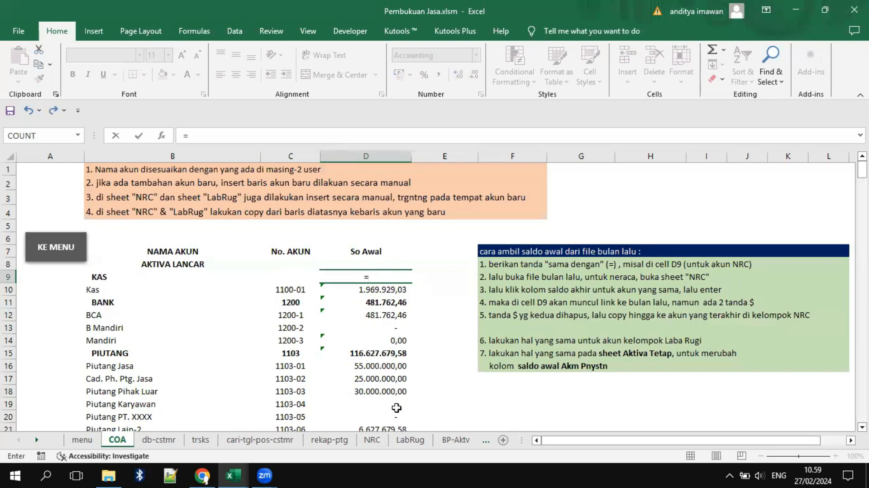
click(372, 441)
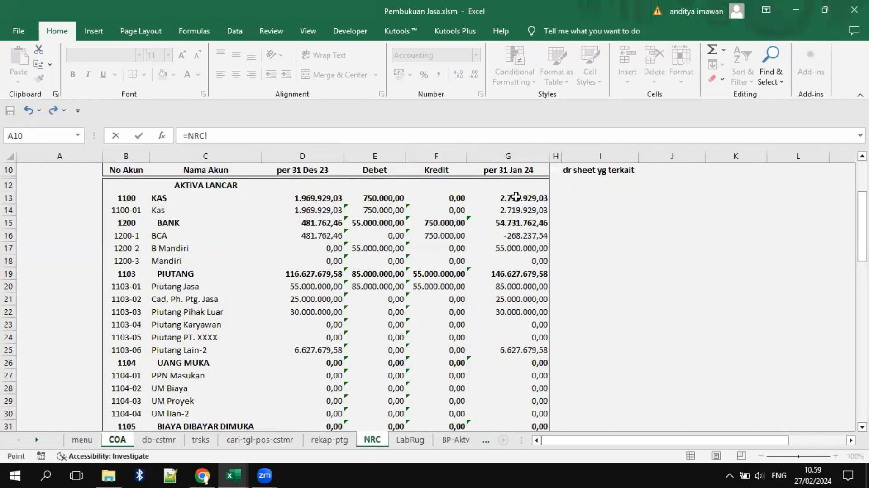
click(516, 197)
key(Return)
click(389, 276)
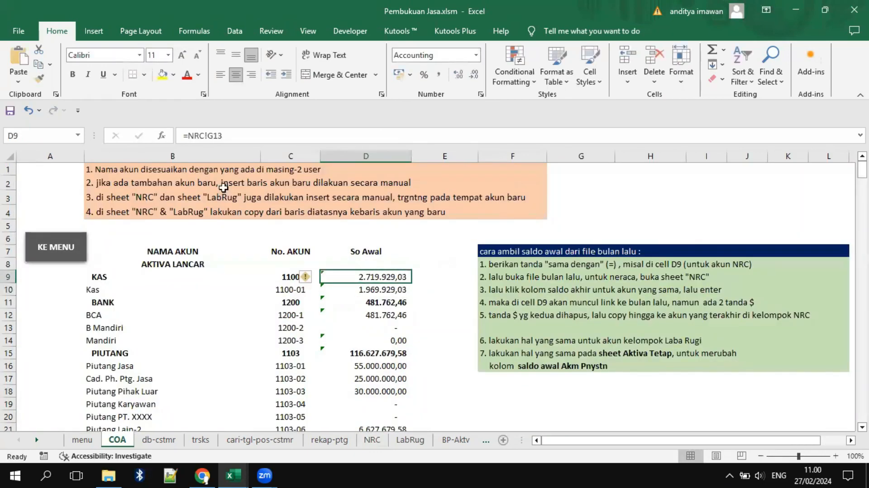
Step: Make the reference in D9 fully absolute so the formula reads =NRC!$G$13
click(211, 136)
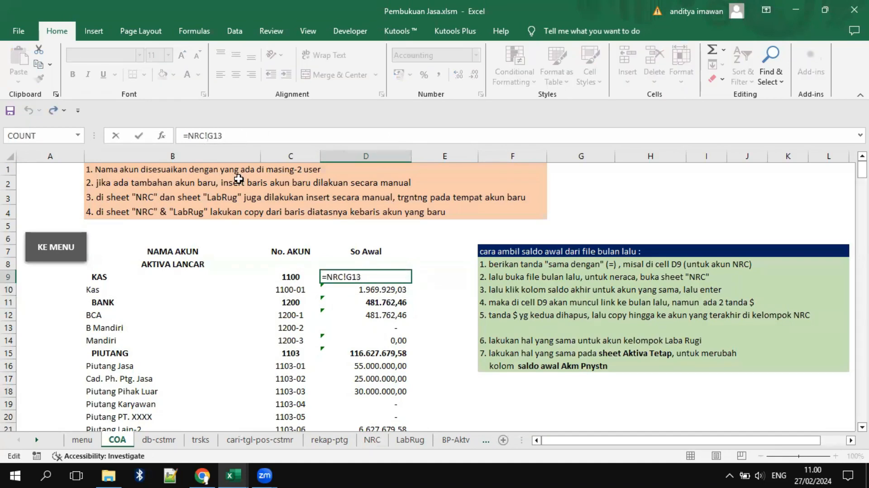
text($G$)
key(Return)
key(Up)
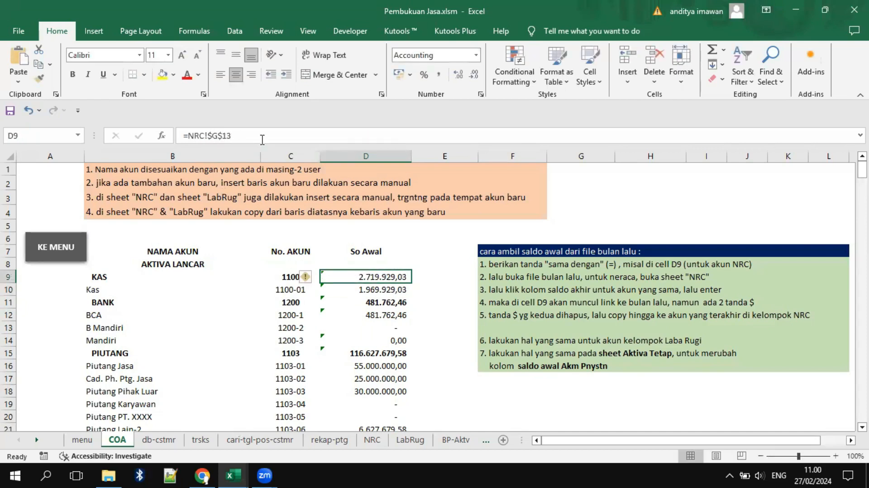
Step: Remove the second dollar sign from the D9 formula so it reads =NRC!$G13
click(219, 136)
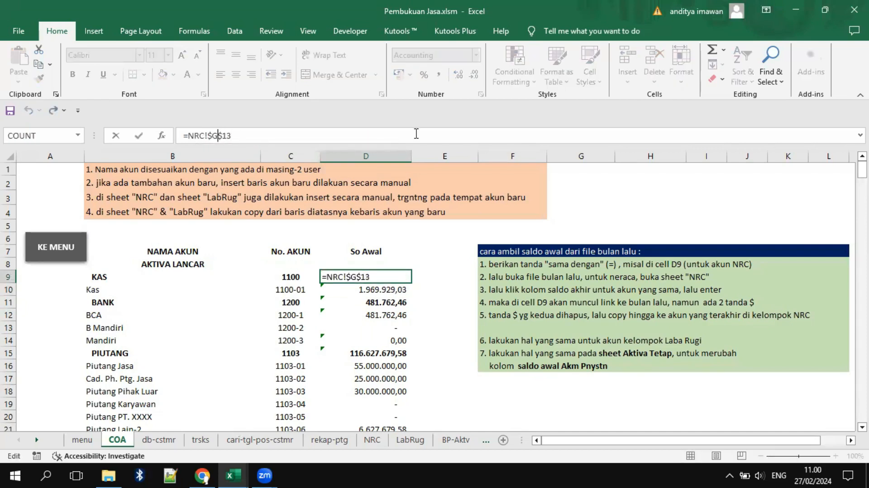
key(Delete)
key(Return)
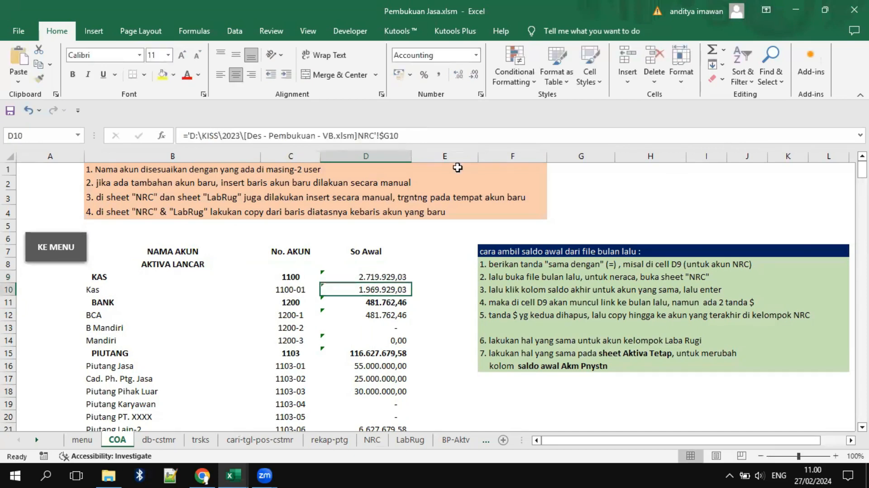
click(396, 274)
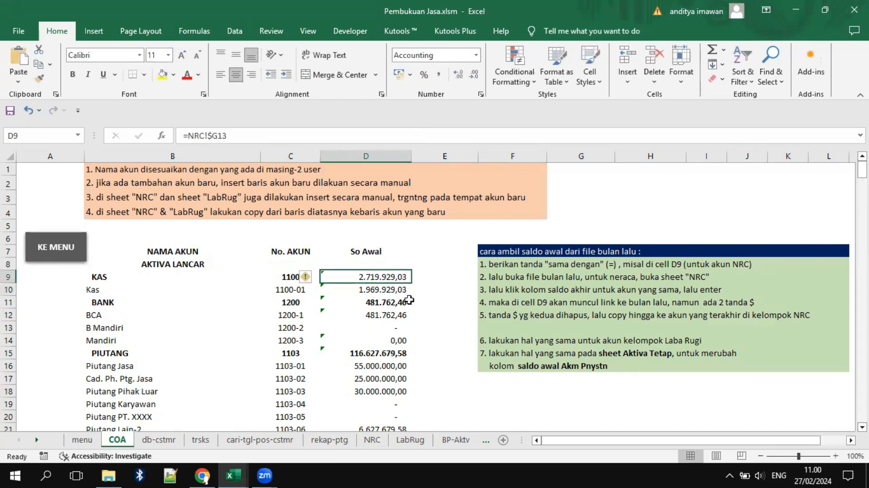
Step: Examine the So Awal column from KAS down to JUMLAH PASIVA + MODAL and compare the formulas in D9 and D10
scroll(408, 300, down, 15)
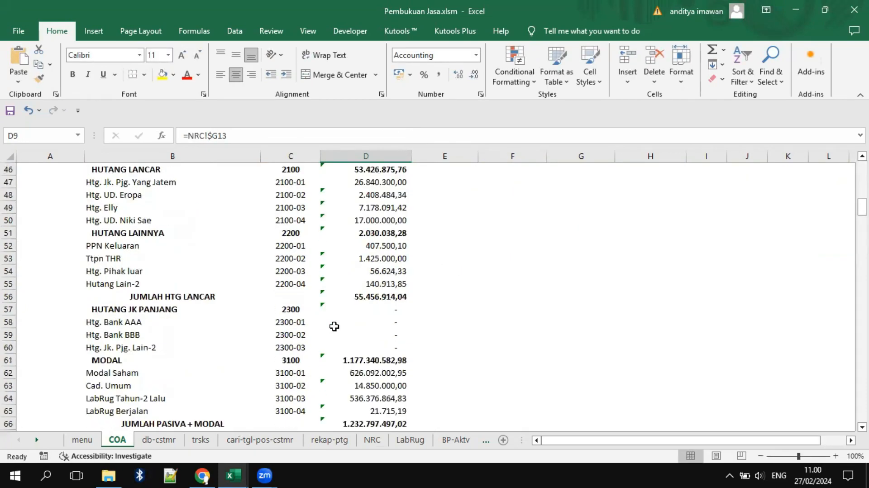
scroll(334, 326, down, 4)
click(389, 271)
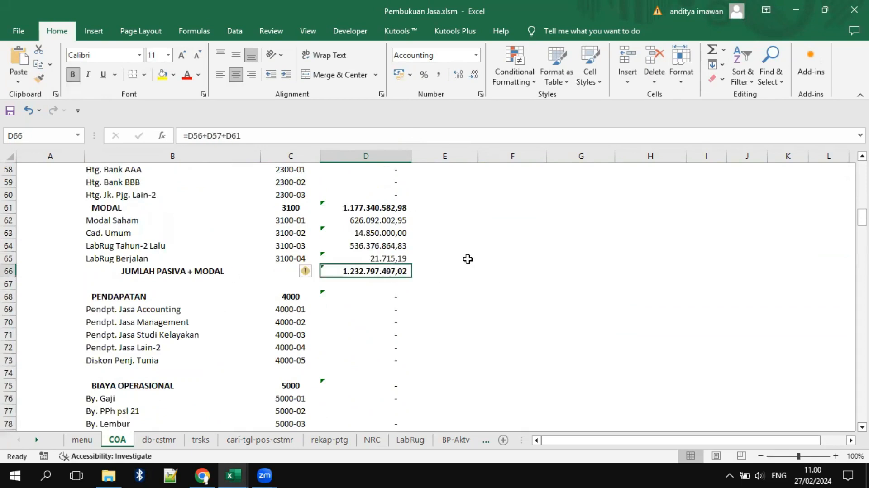
scroll(467, 259, up, 19)
click(383, 277)
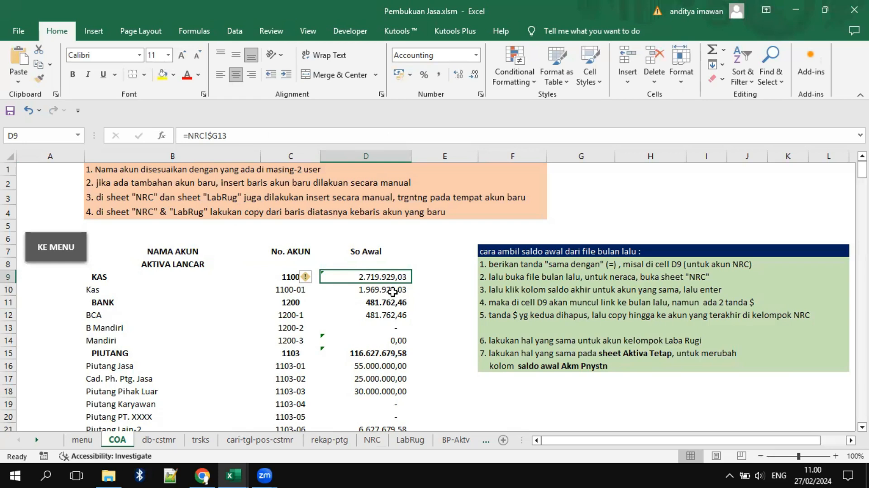
click(392, 291)
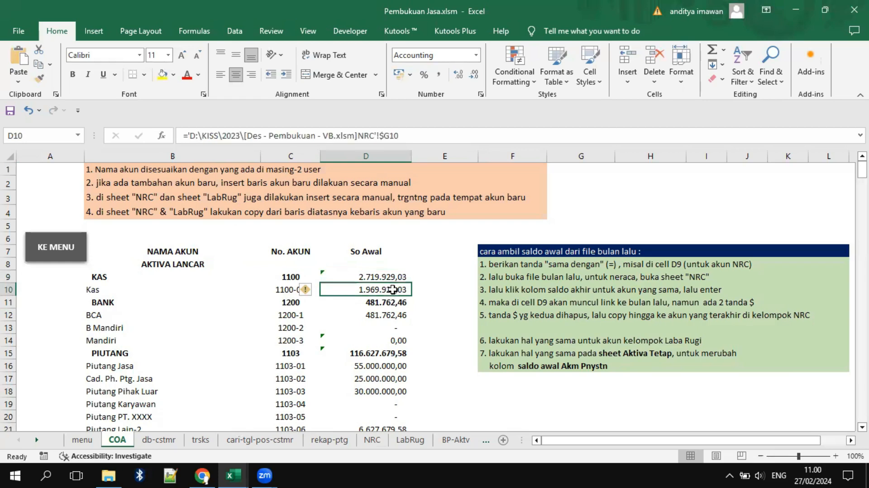
click(372, 277)
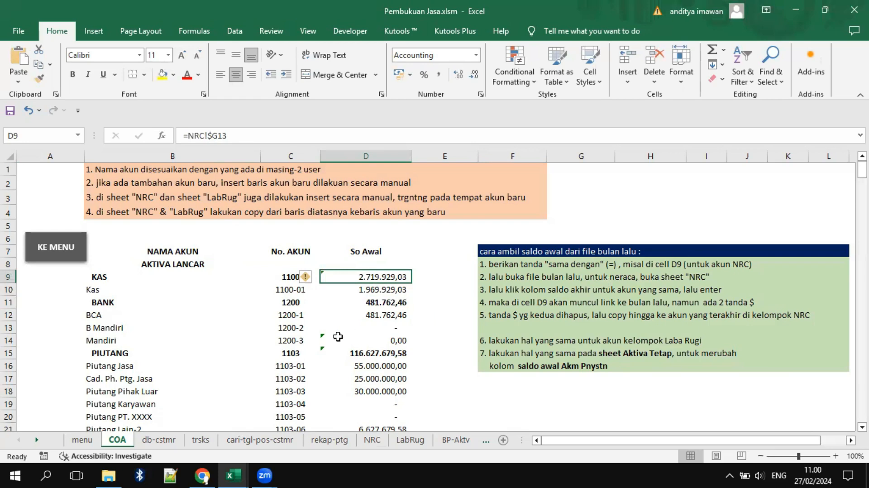
Step: On the db-cstmr sheet, insert a blank column between the HP and kode2 columns
click(158, 440)
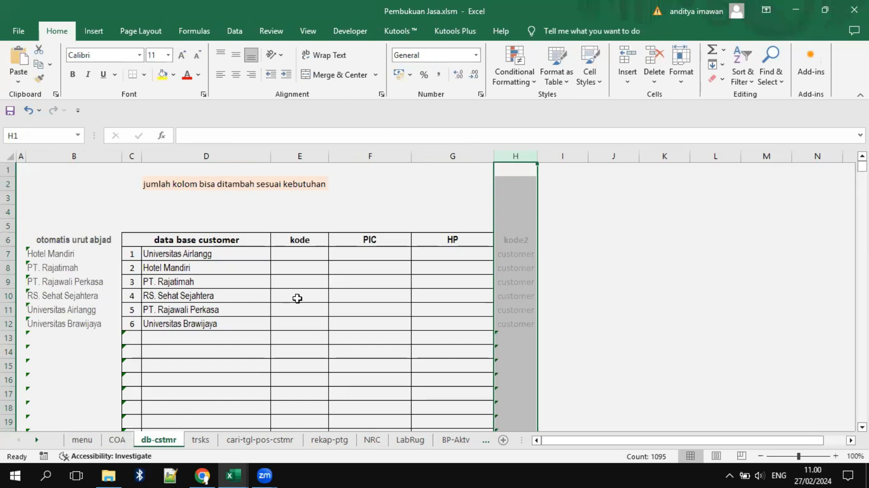
click(728, 195)
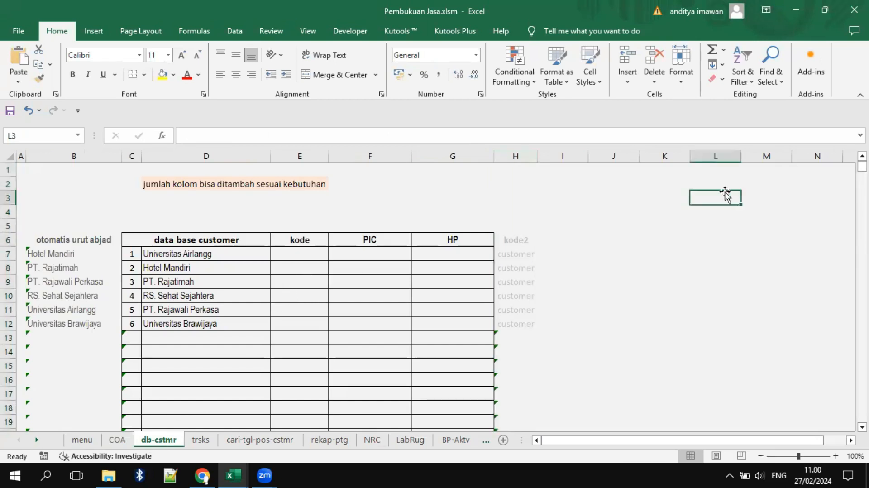
click(182, 253)
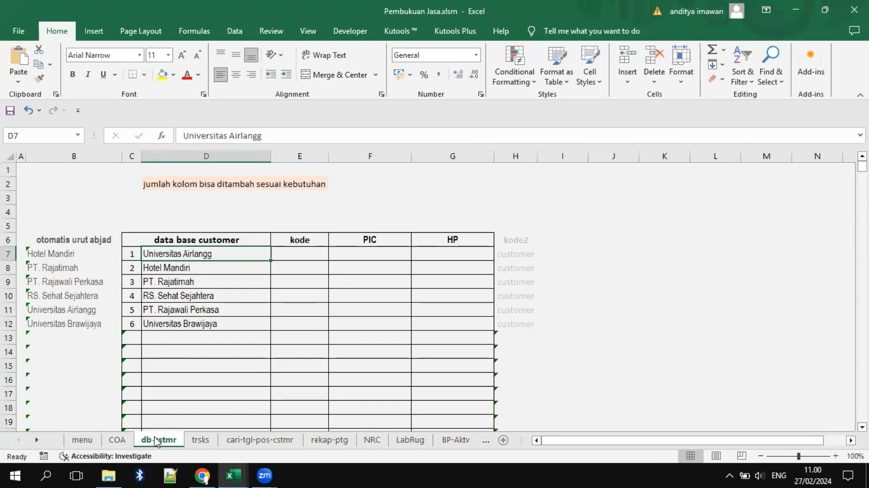
click(166, 338)
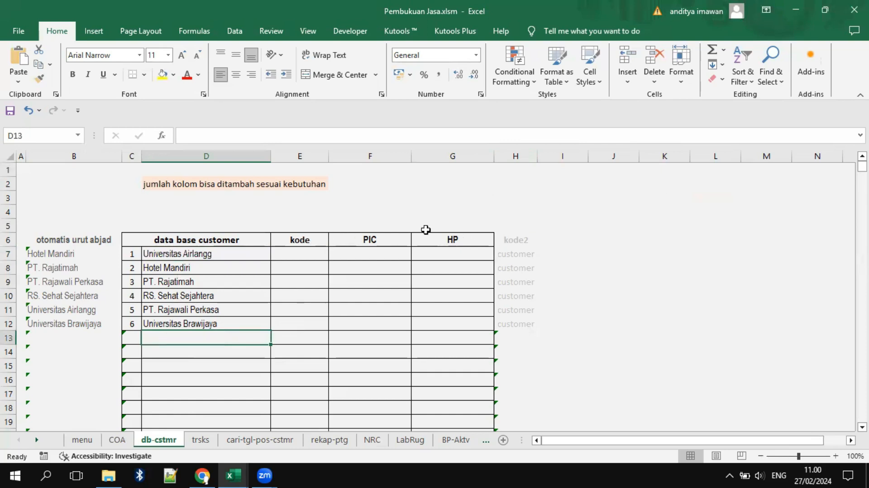
right_click(514, 156)
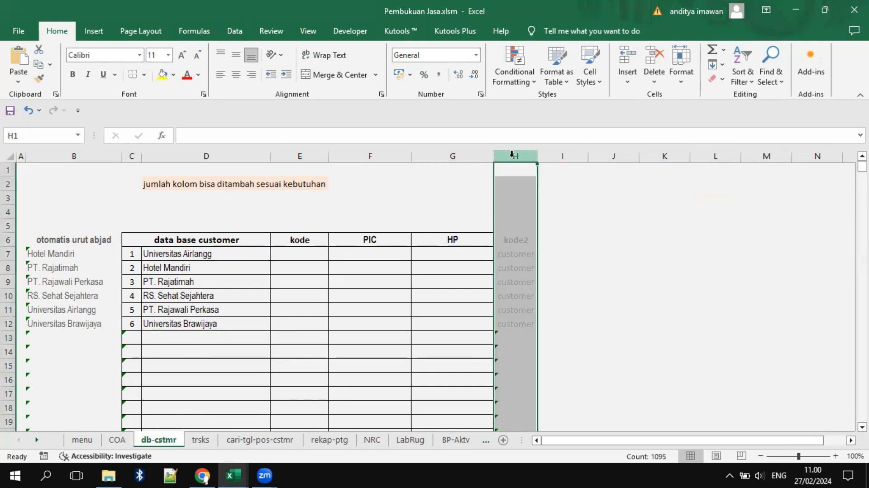
click(543, 266)
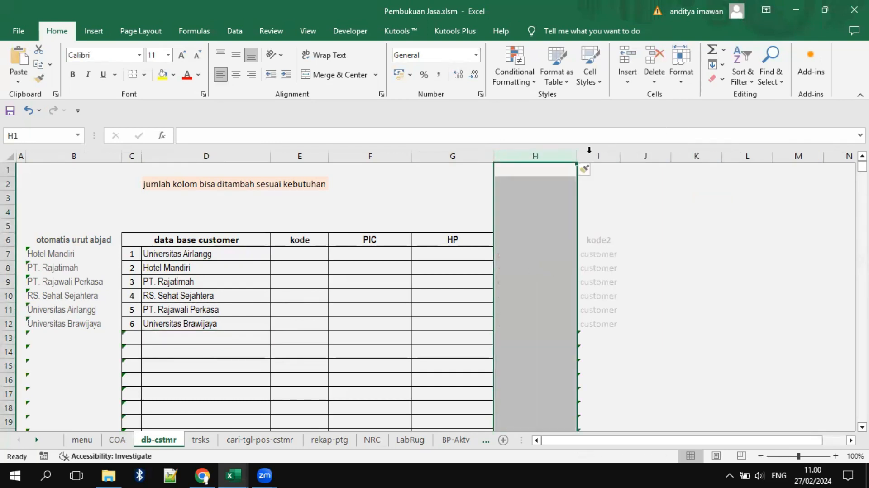
Step: Review the kode2 column, the kode, PIC and HP headers, and the automatically sorted customer column B
click(594, 154)
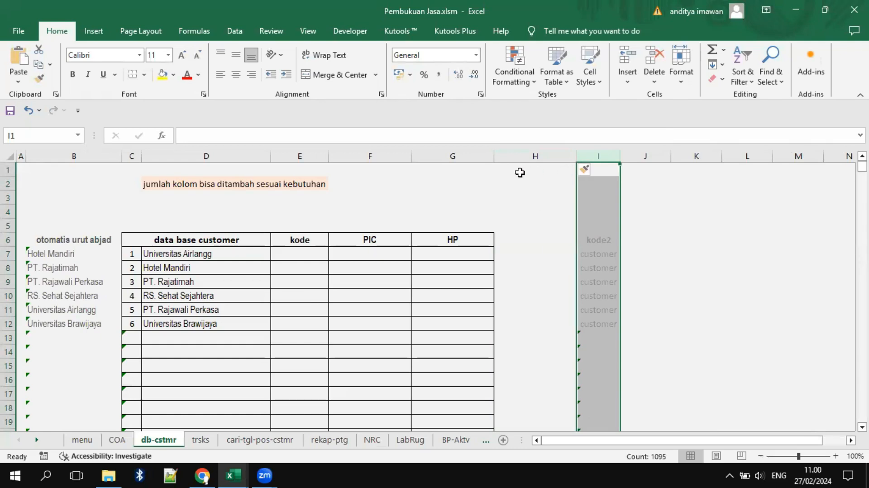
click(283, 238)
click(351, 238)
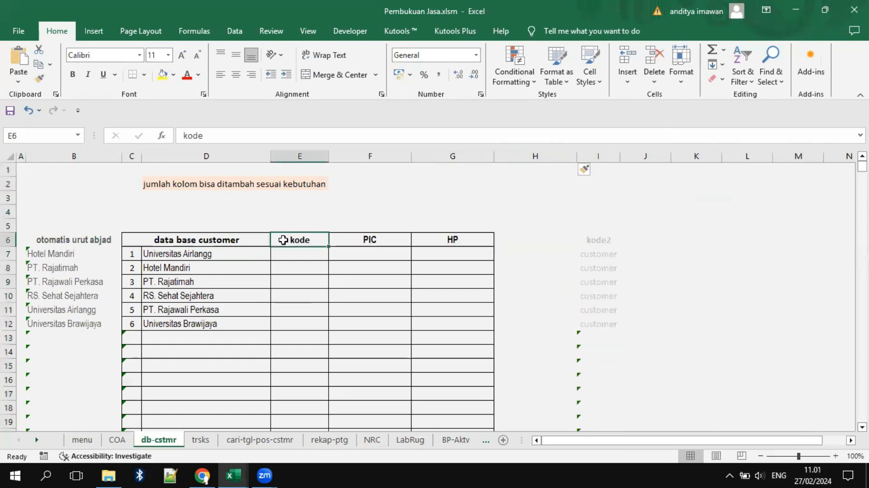
click(452, 238)
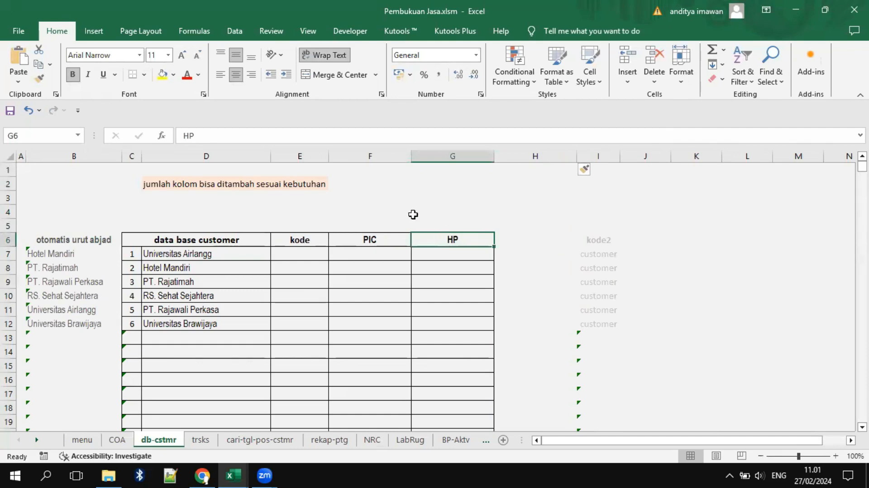
click(157, 336)
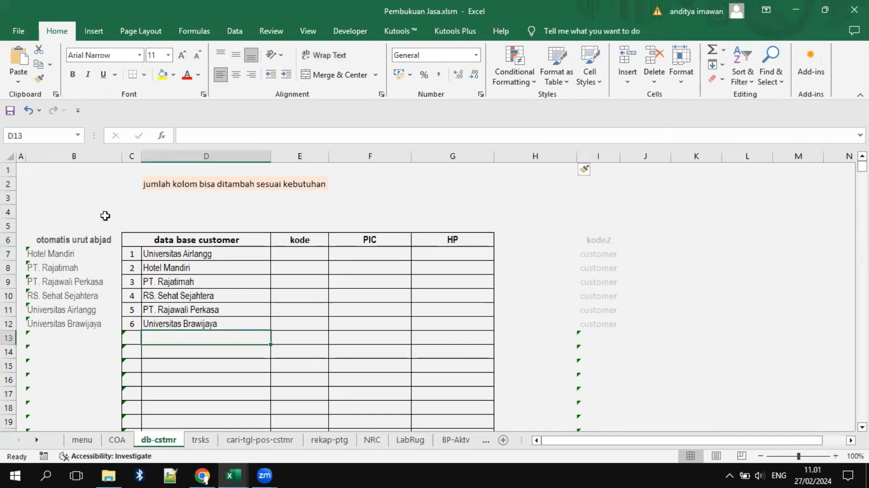
click(74, 156)
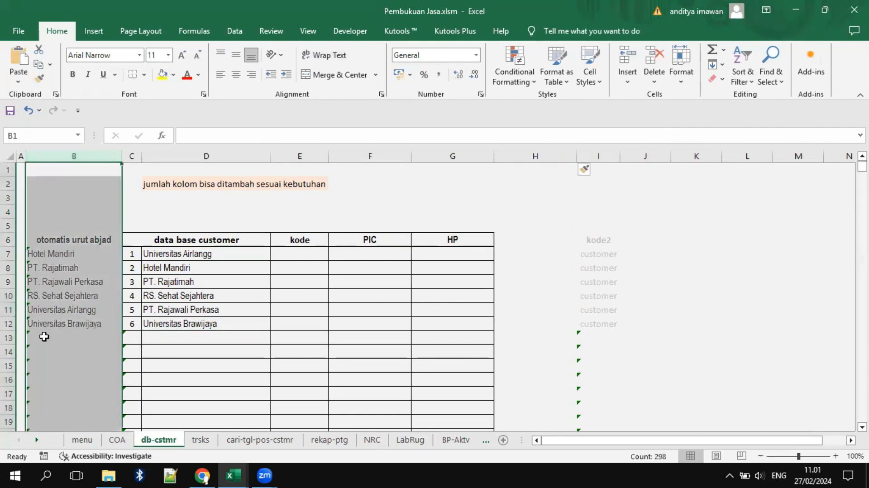
Step: Enter CCCCC as a new customer in cell D13 and check its place in the automatically sorted column
click(153, 339)
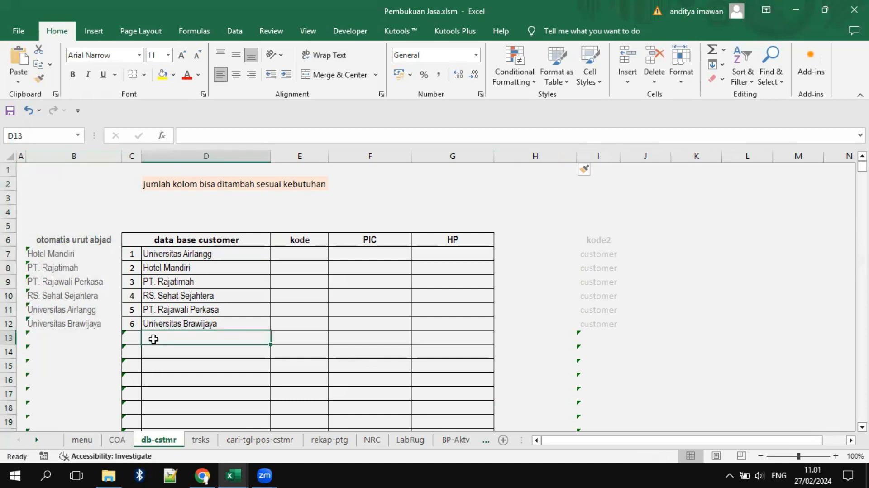
text(CCCCC)
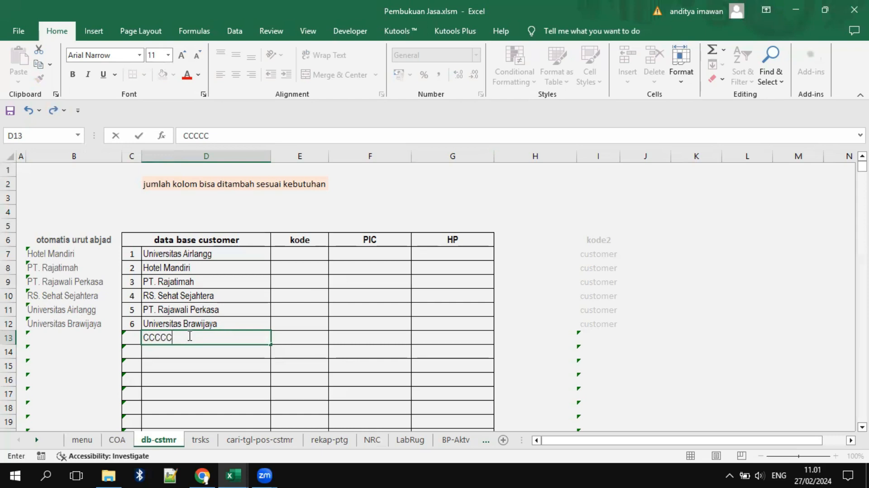
key(Return)
click(44, 249)
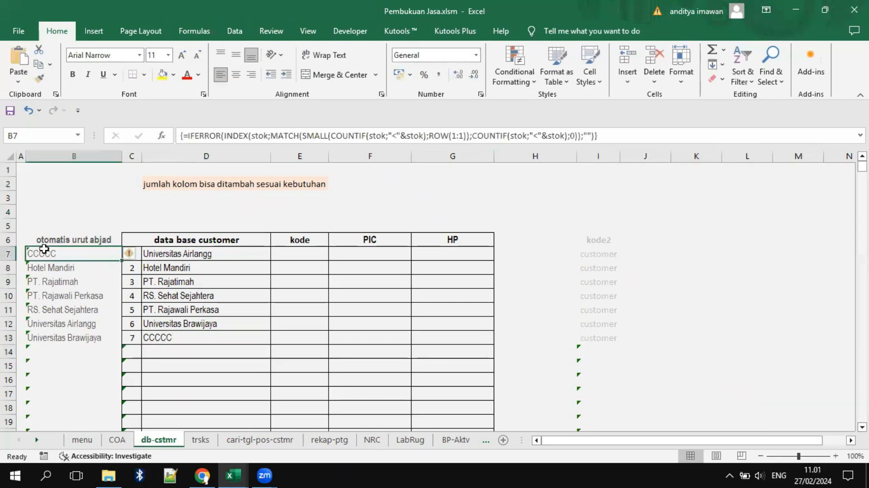
Step: Clear the CCCCC entry from cell D13 and check the automatically sorted column again
click(162, 340)
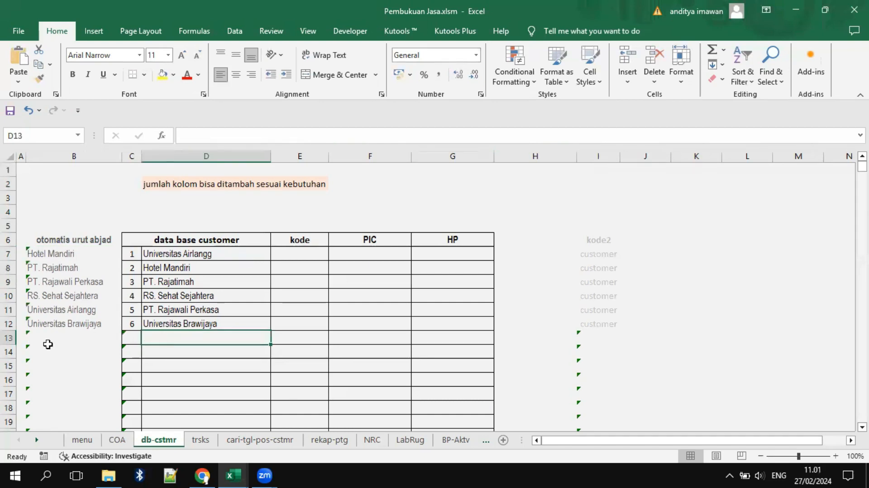
click(10, 323)
click(70, 363)
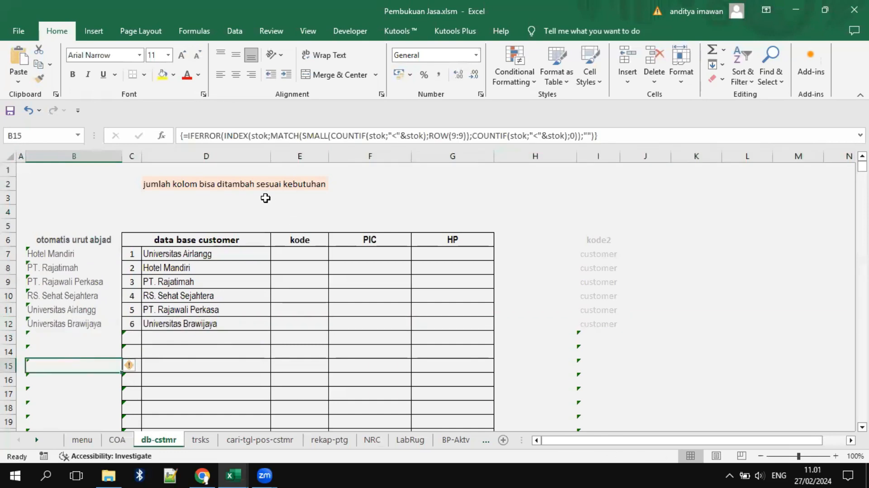
Step: Read the note in D2 about adding columns and examine the kode2 column
click(153, 183)
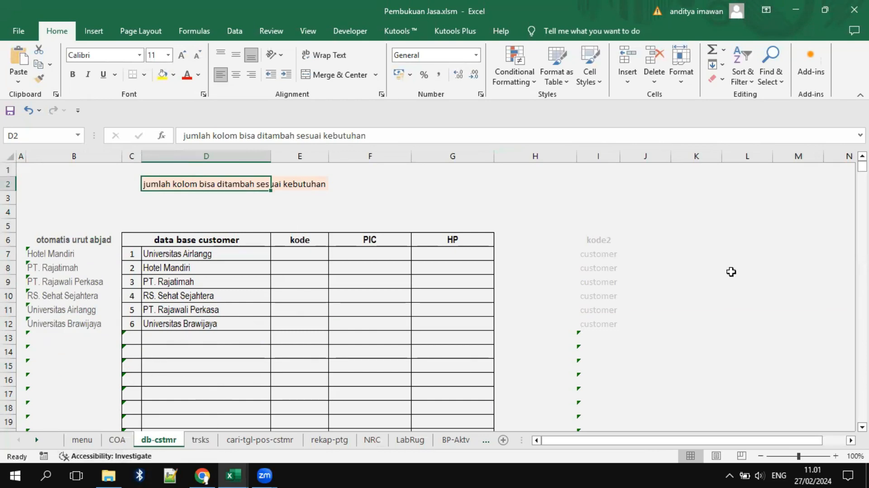
click(598, 156)
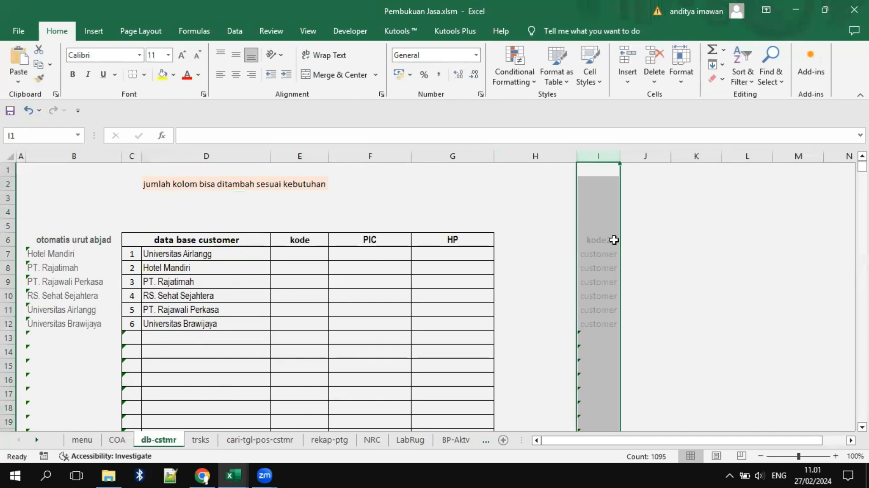
click(679, 252)
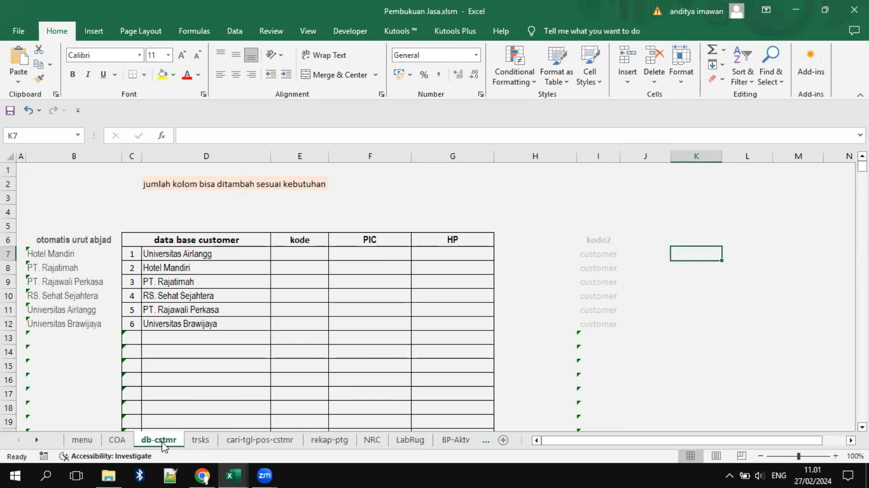
click(596, 156)
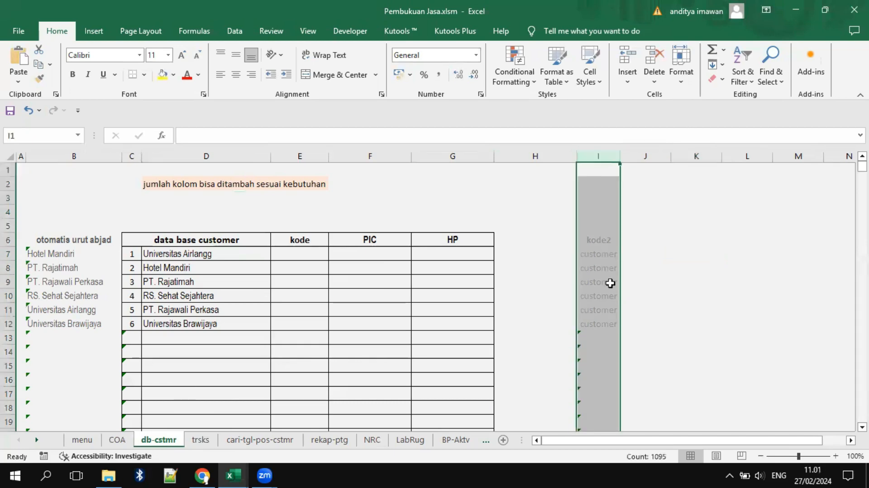
Step: Open the trsks sheet and view the transaction description in cell E14
click(201, 440)
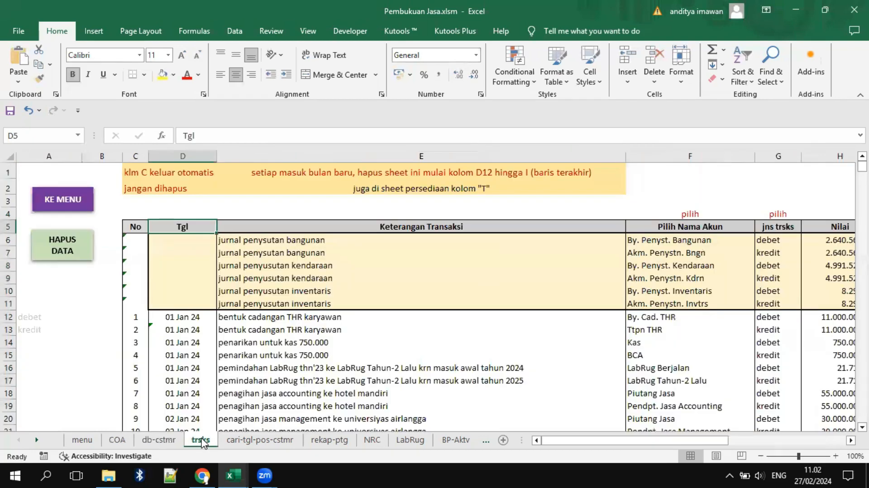
click(421, 339)
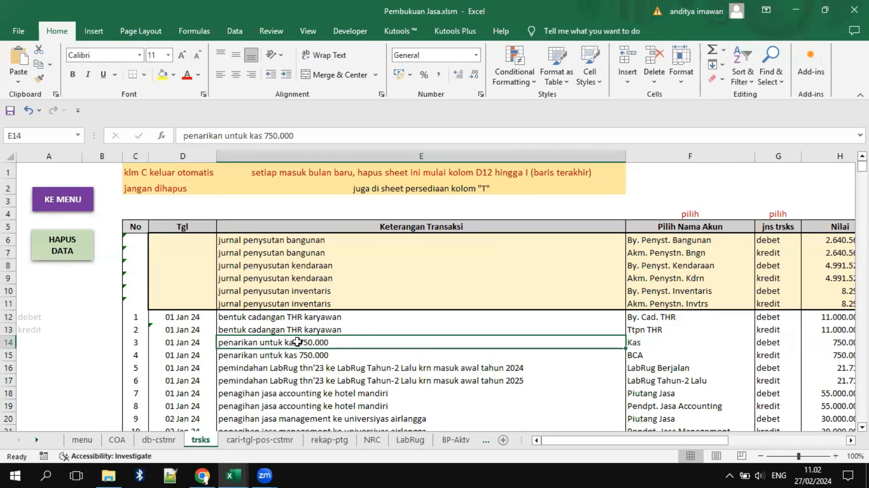
Step: View the numbering formula in C12 and give the note in C1:D2 a light orange fill
click(136, 319)
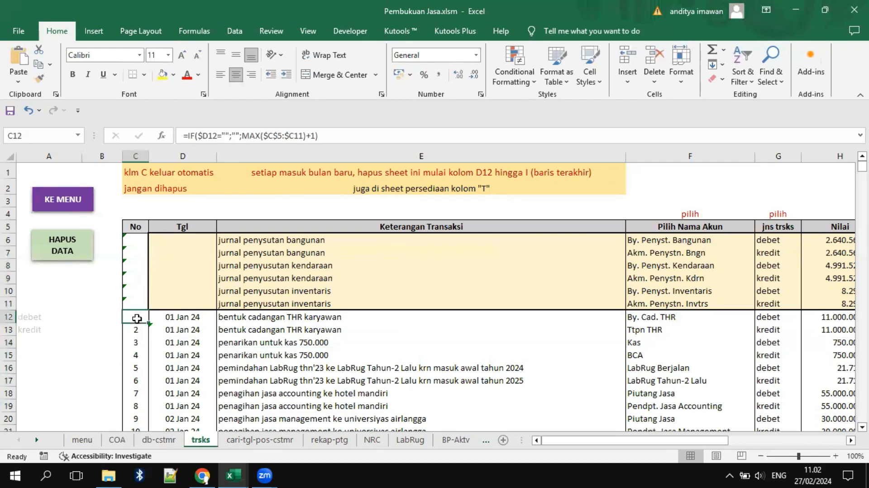
drag(149, 172, 178, 186)
click(174, 74)
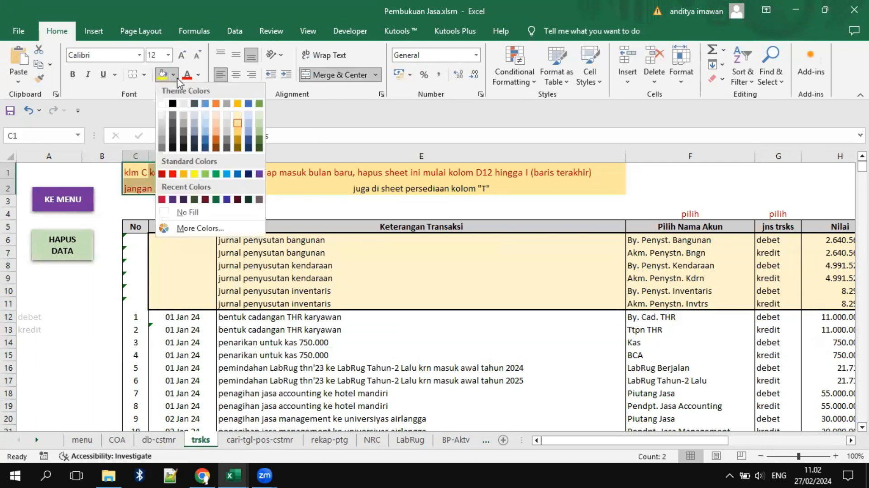
click(206, 108)
click(38, 365)
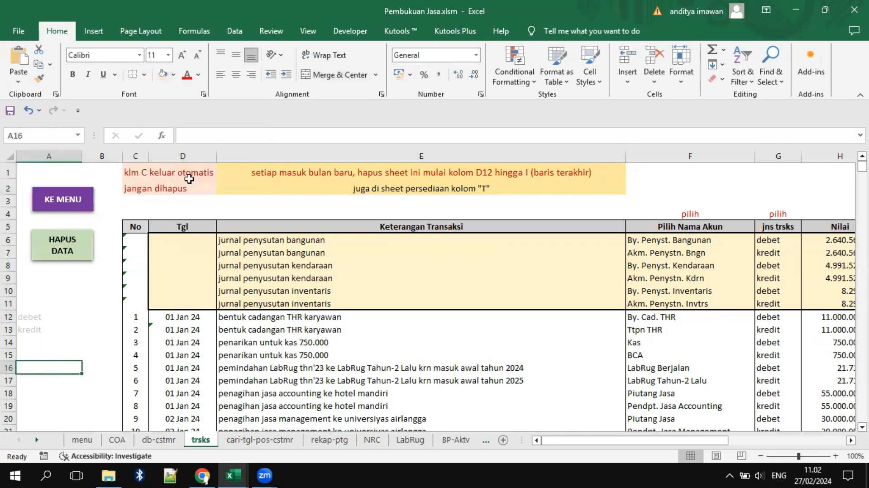
Step: Change the font colour of the note in C1:D2 to automatic black
drag(132, 172, 167, 188)
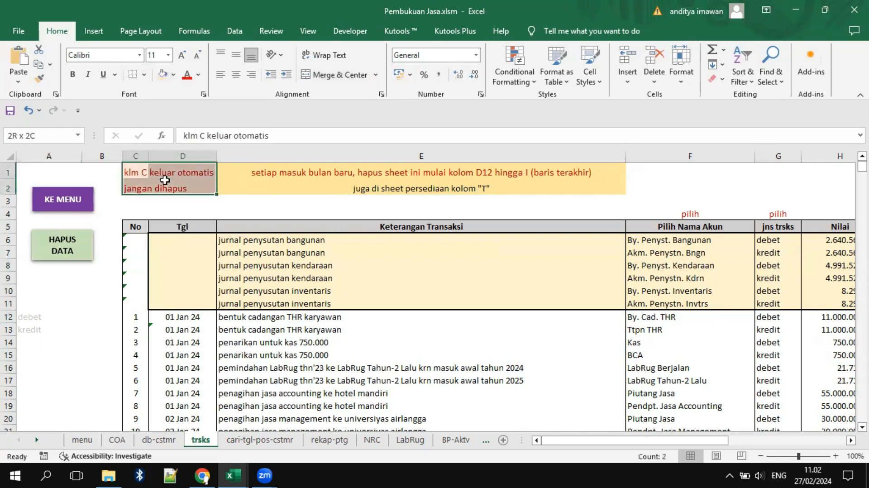
click(198, 75)
click(192, 94)
click(43, 379)
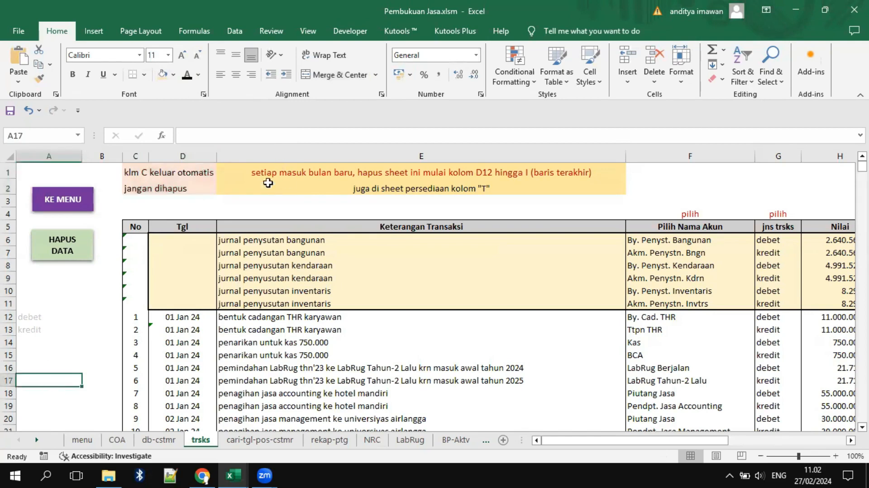
Step: View the date and description in row 12 and browse the list of account names available for F12
click(179, 316)
click(258, 317)
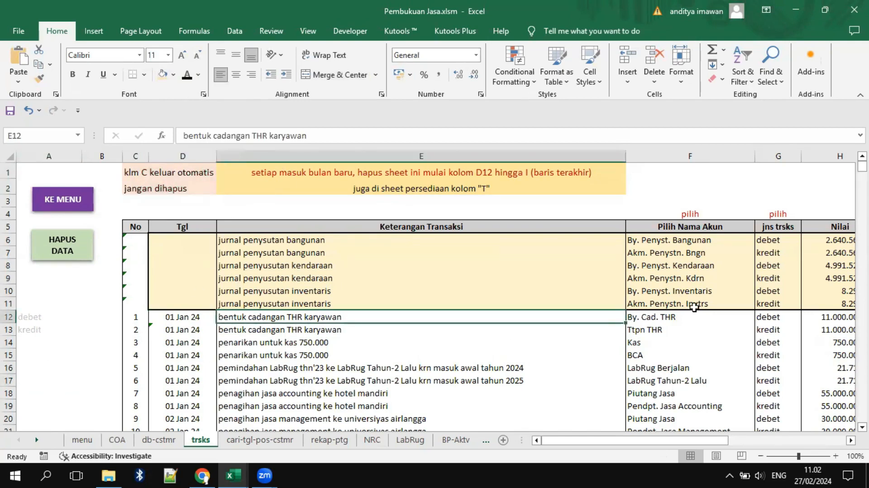
click(667, 317)
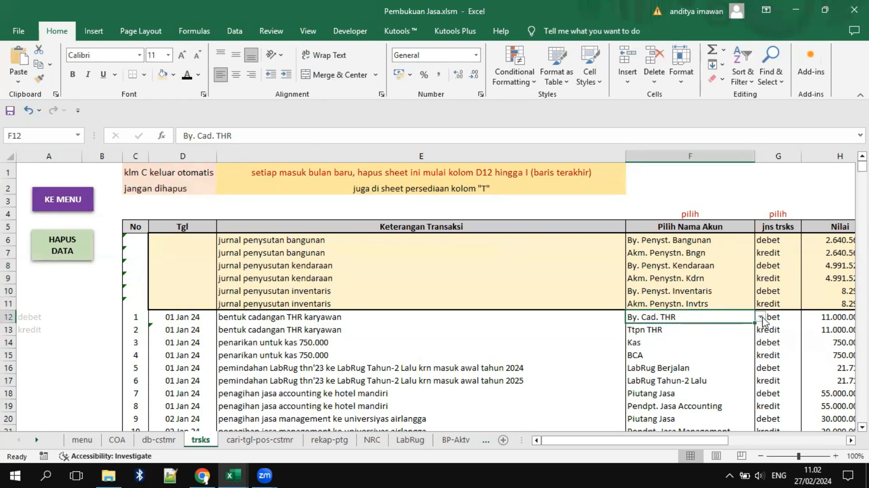
click(761, 317)
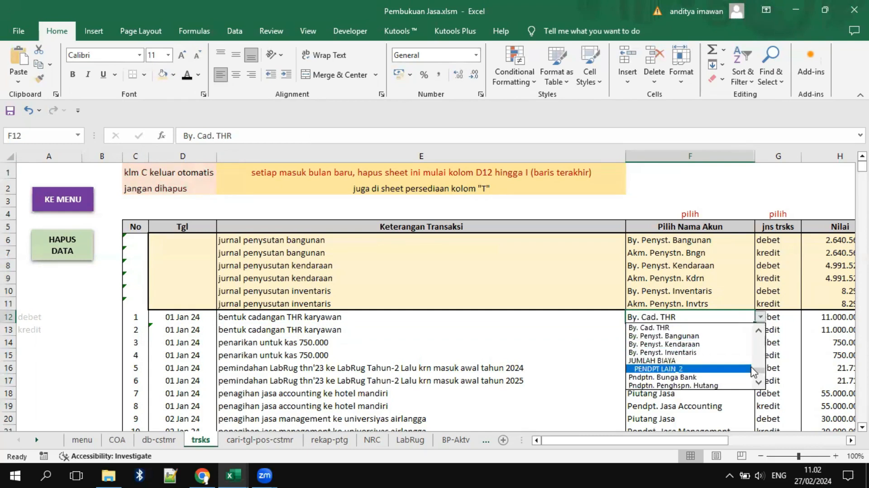
drag(754, 369, 727, 331)
click(710, 318)
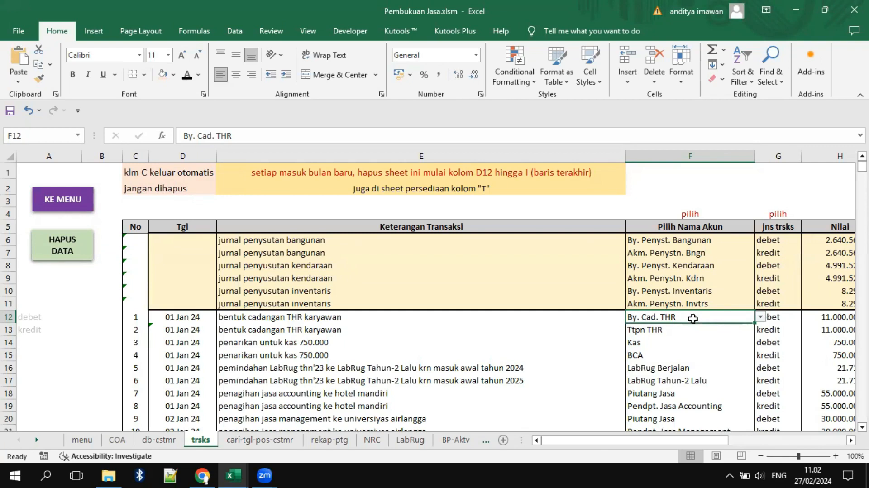
Step: View the KAS and BANK account names in column B of the COA sheet
click(117, 440)
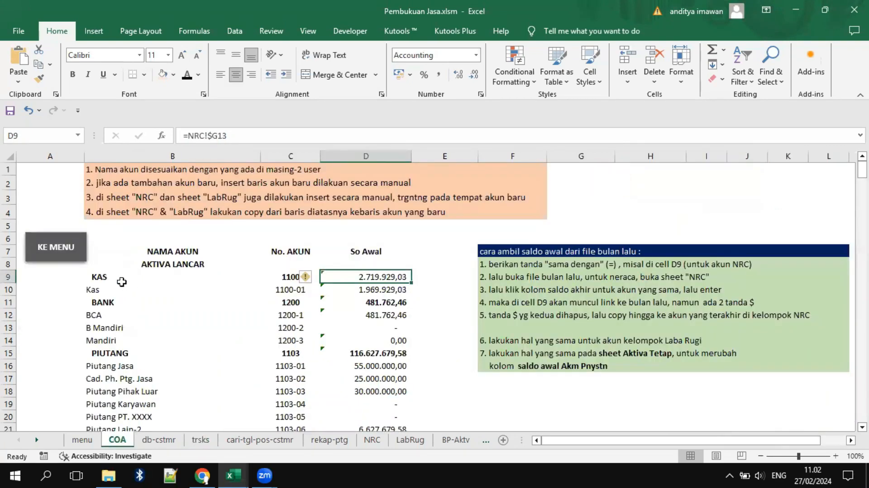
click(102, 279)
click(101, 303)
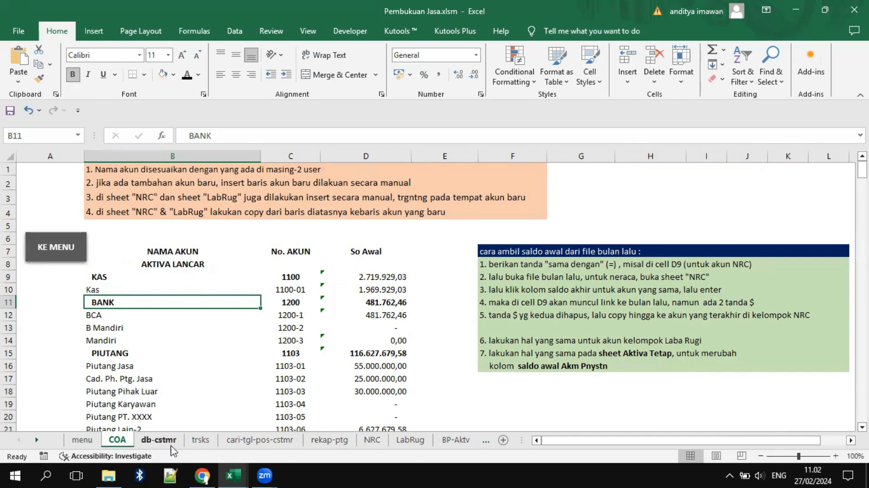
Step: Return to the trsks sheet and compare the transaction types in G12:G13 with the debet and kredit source entries in column A
click(201, 440)
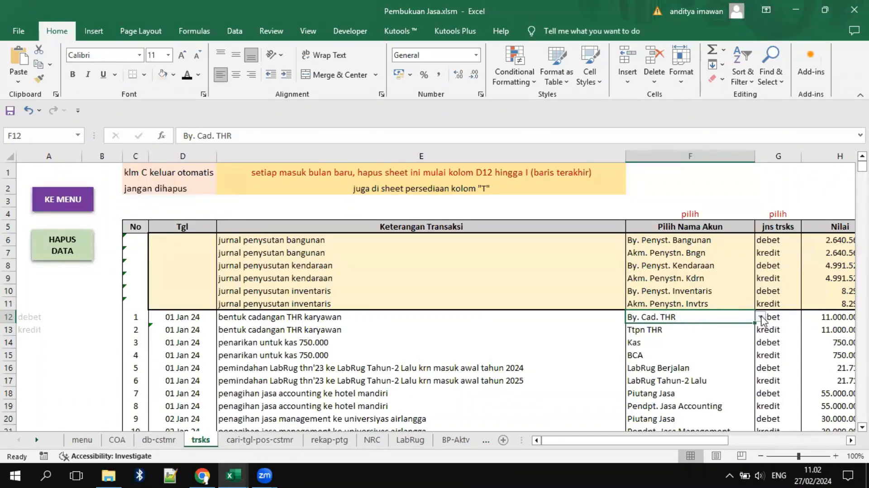
drag(679, 438, 684, 440)
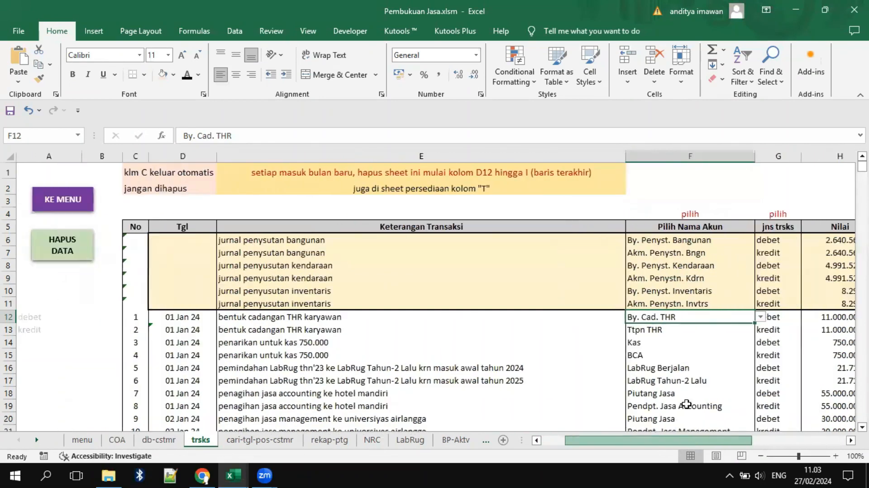
click(716, 315)
click(707, 330)
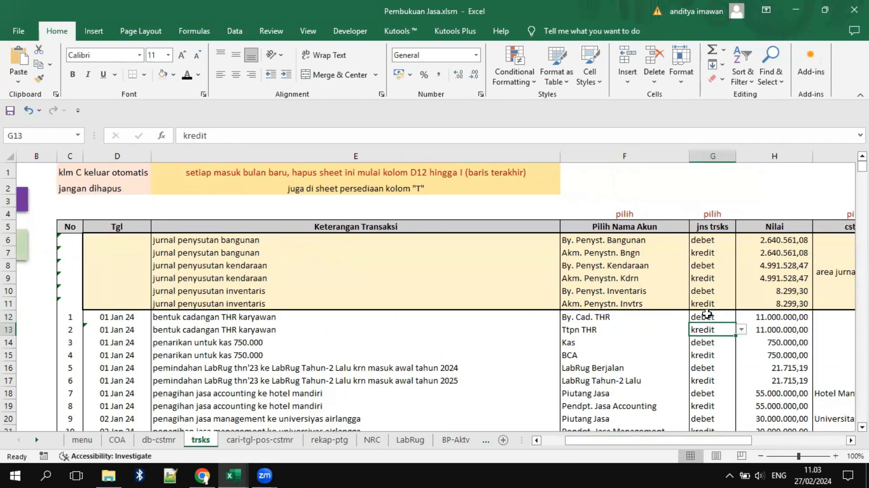
click(706, 314)
drag(711, 438, 688, 438)
click(36, 317)
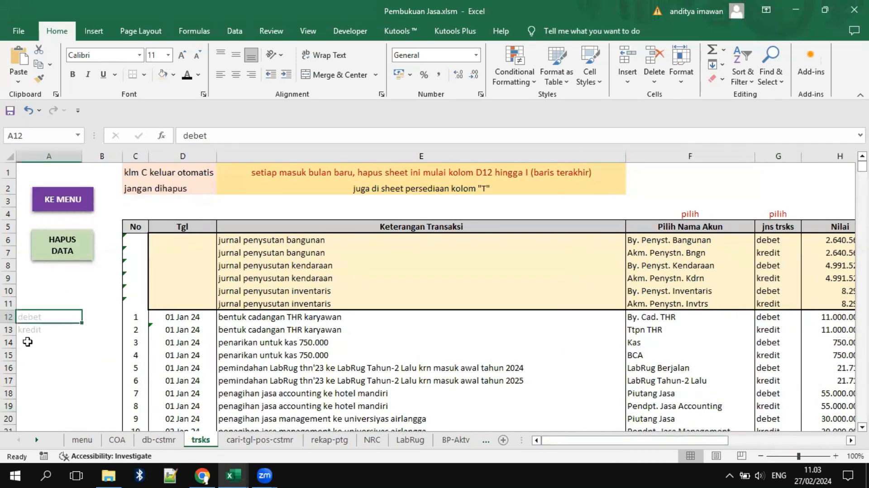
click(30, 338)
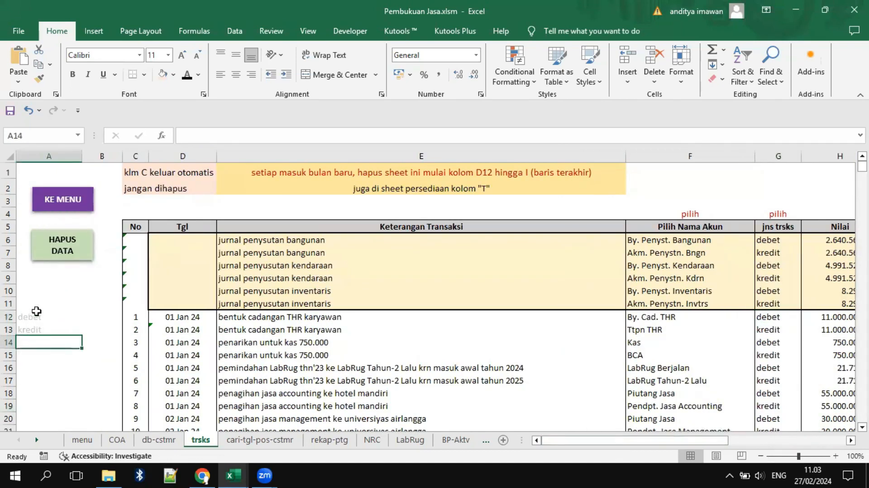
Step: View the Nilai amounts in H12:H13 and the description and account of the hotel mandiri billing in row 18
drag(553, 441, 598, 441)
click(729, 317)
click(719, 330)
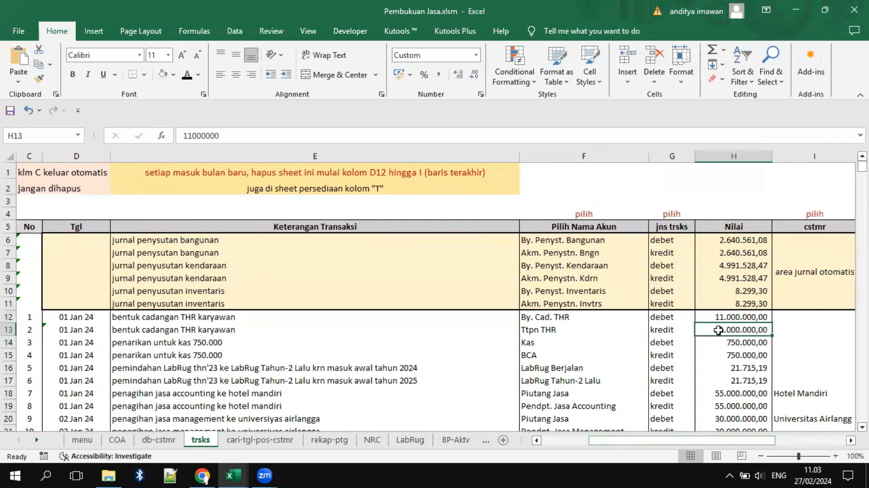
drag(670, 439, 672, 443)
click(142, 394)
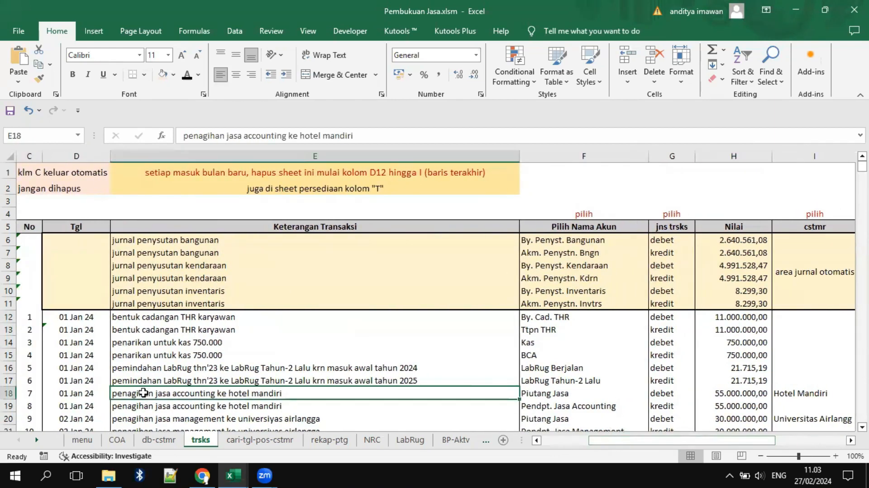
click(559, 393)
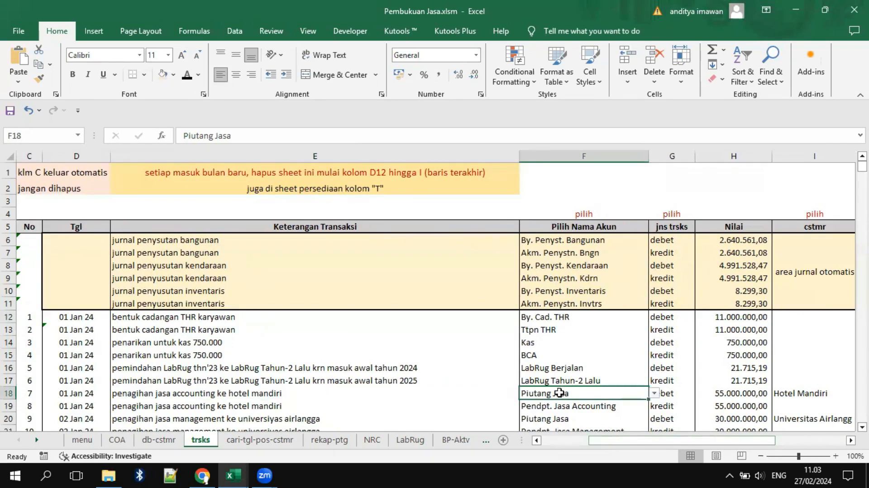
Step: Locate Piutang Jasa on the COA sheet and view the first customer's formula in E8 of the rekap-ptg sheet
click(117, 439)
scroll(160, 362, down, 1)
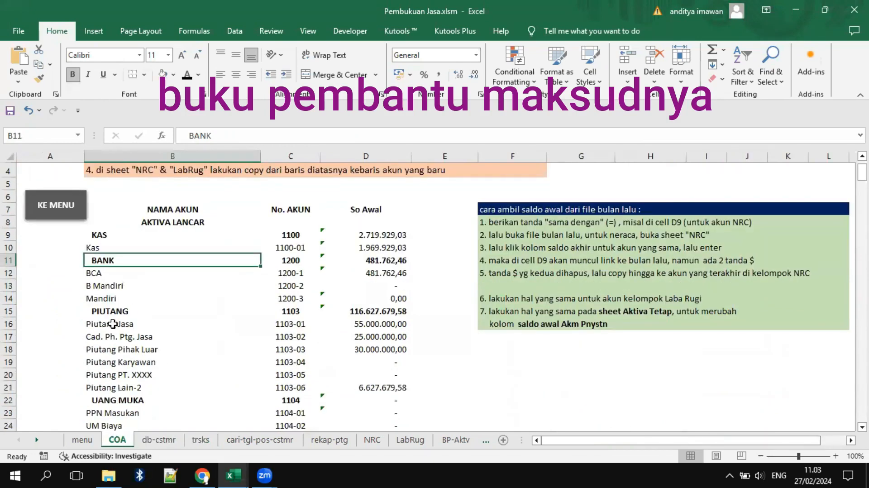
click(113, 323)
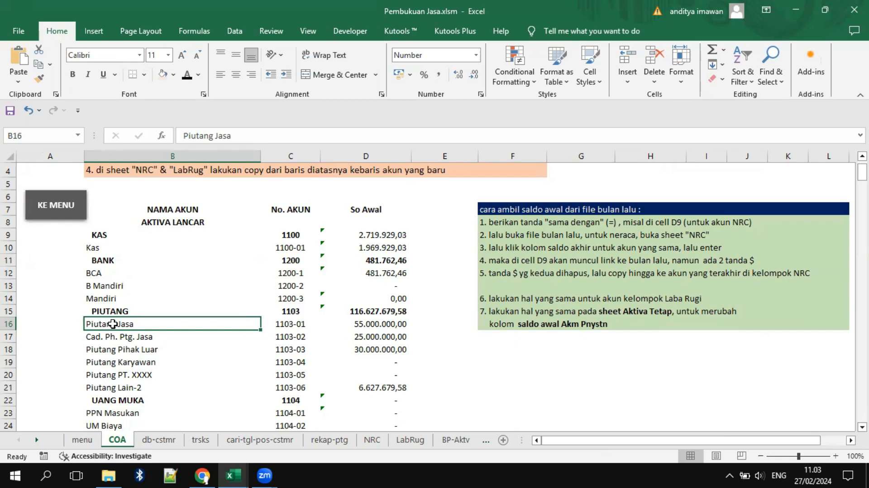
click(328, 445)
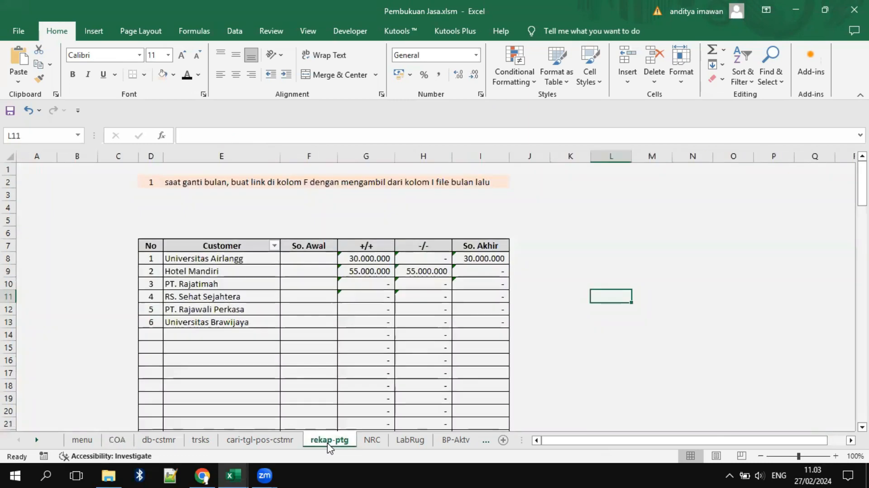
click(186, 260)
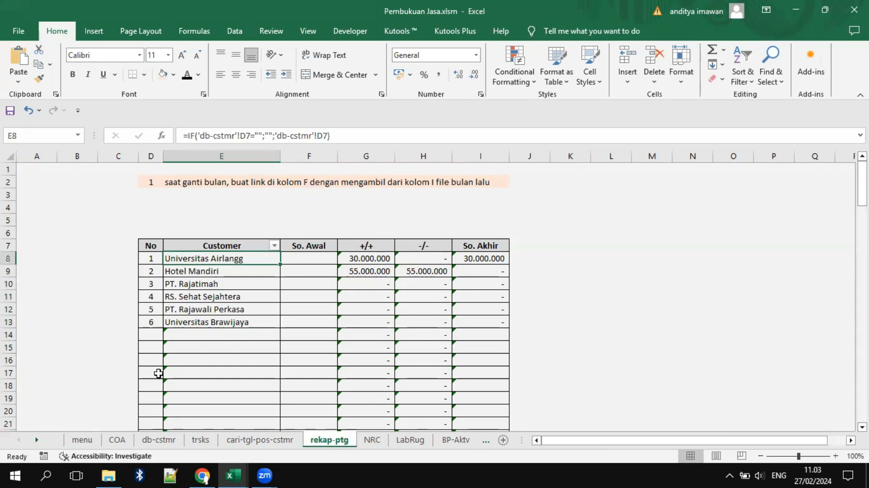
Step: Enter cccc as a new customer in D13 of the db-cstmr sheet and check its linked row on rekap-ptg
click(159, 440)
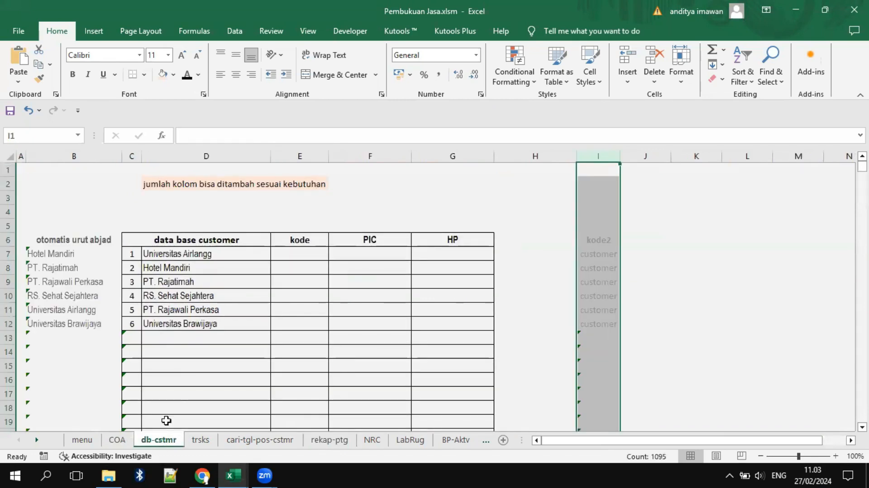
click(174, 341)
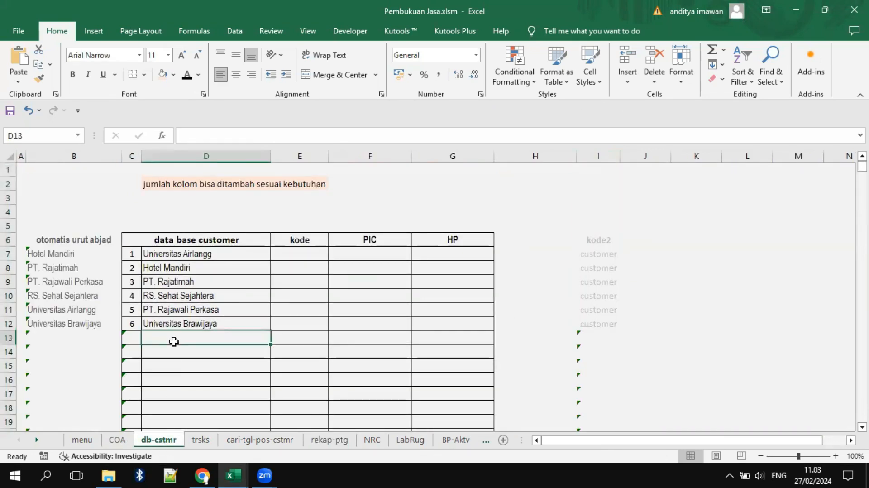
text(cccc)
key(Return)
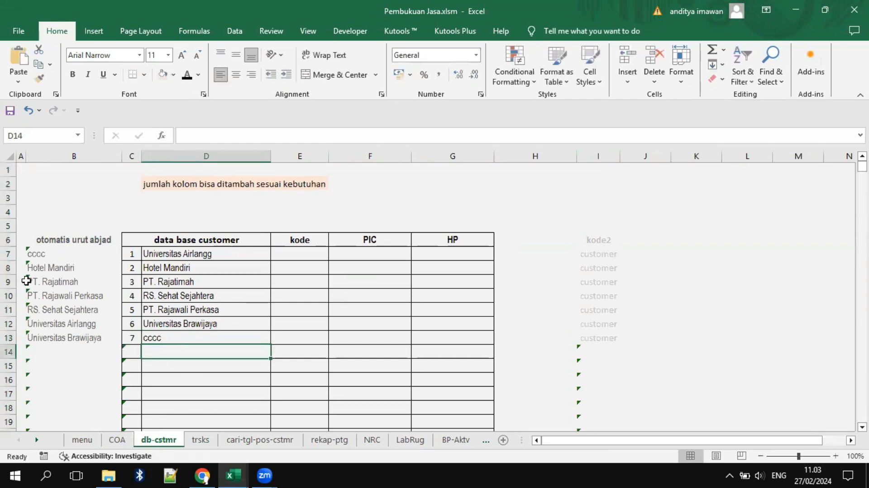
click(329, 440)
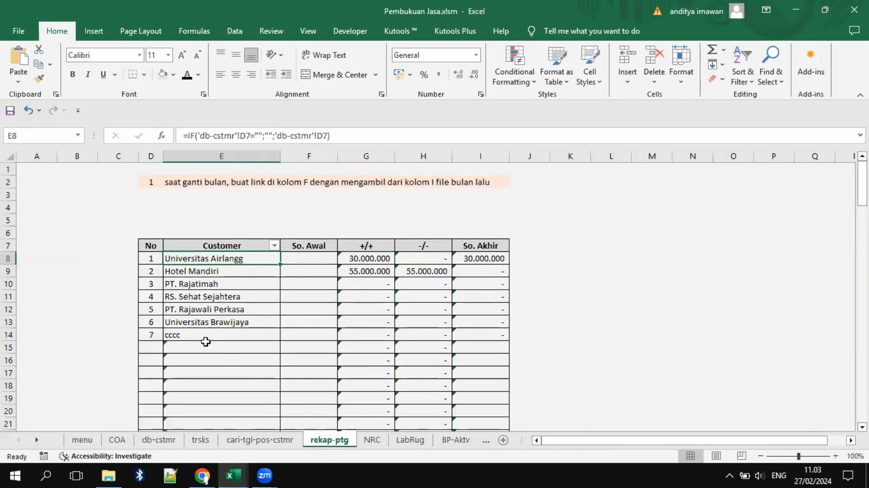
click(196, 335)
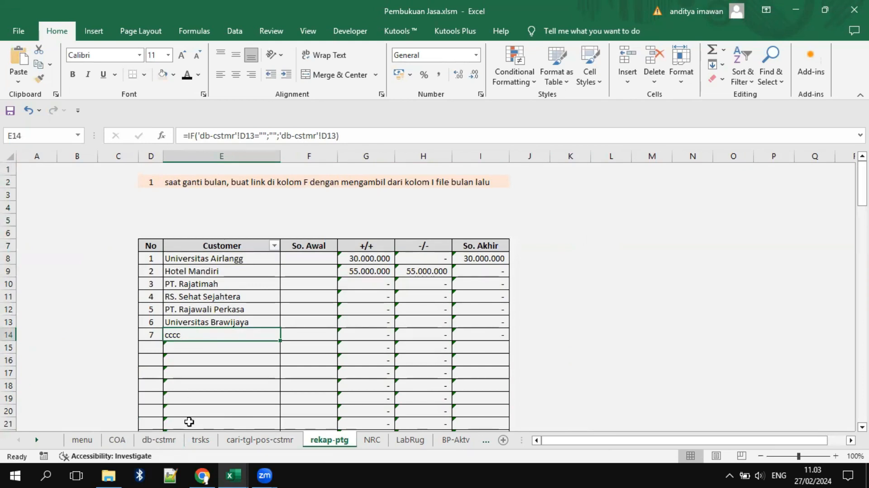
Step: Clear the cccc entry from cell D13 on the db-cstmr sheet
click(165, 443)
click(170, 337)
key(Delete)
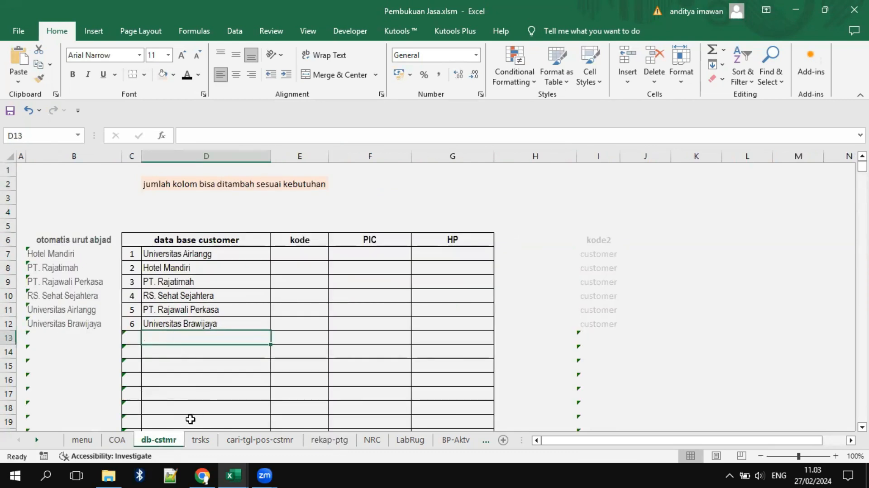
Step: Review the service billing entries on trsks and locate the Pendpt. Jasa Accounting account under PENDAPATAN on the COA sheet
click(200, 440)
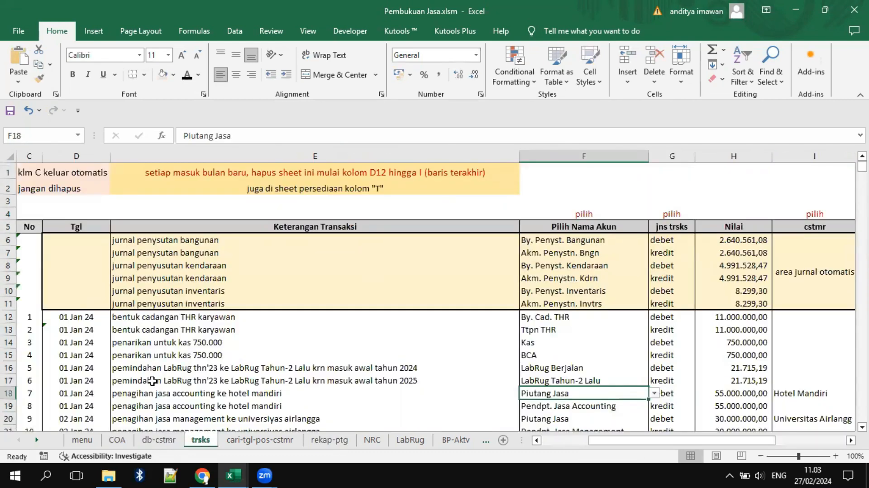
scroll(210, 373, down, 1)
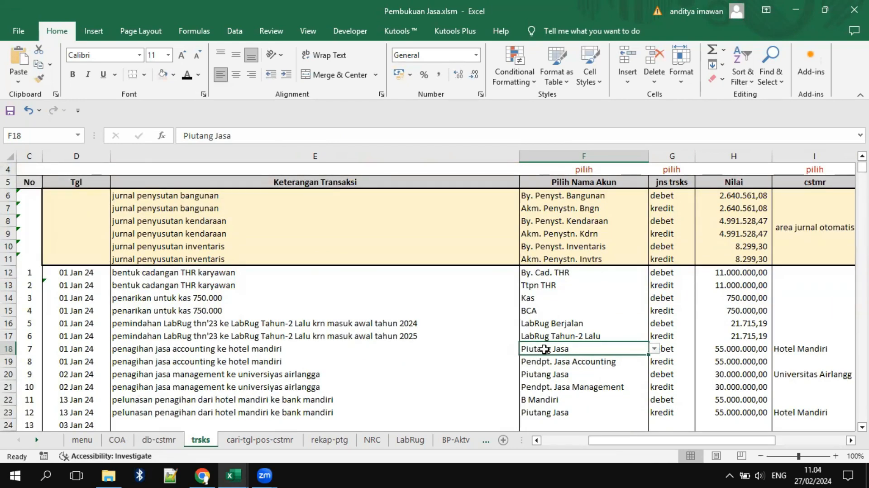
click(116, 440)
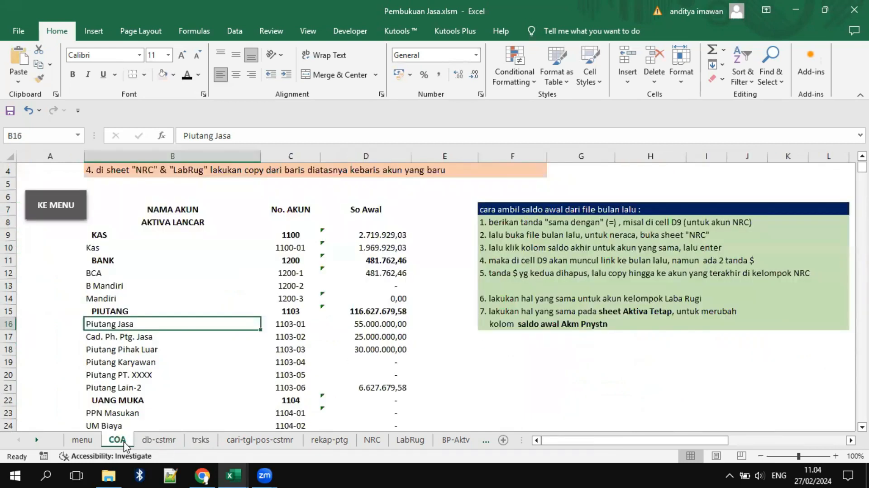
scroll(242, 318, down, 20)
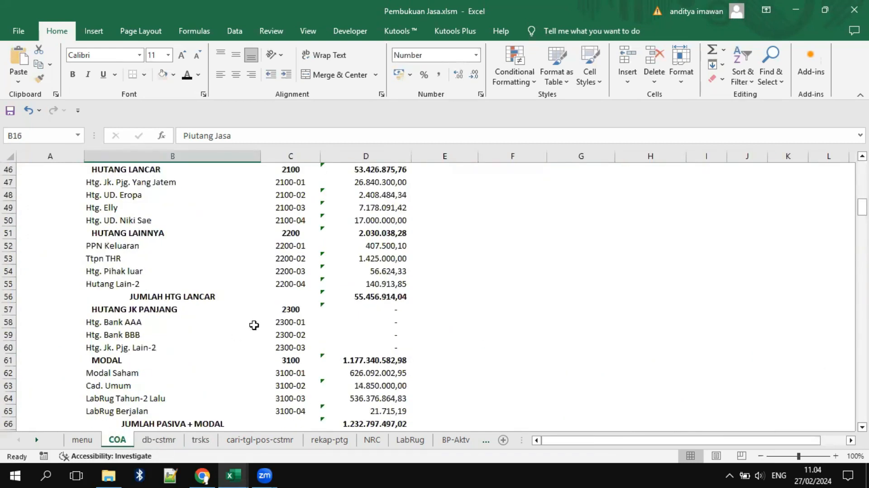
scroll(179, 263, up, 2)
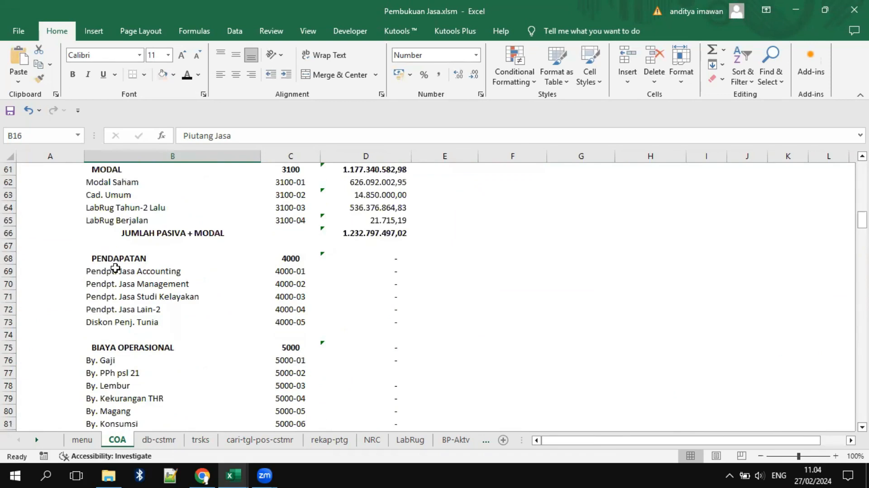
click(177, 268)
scroll(227, 327, up, 6)
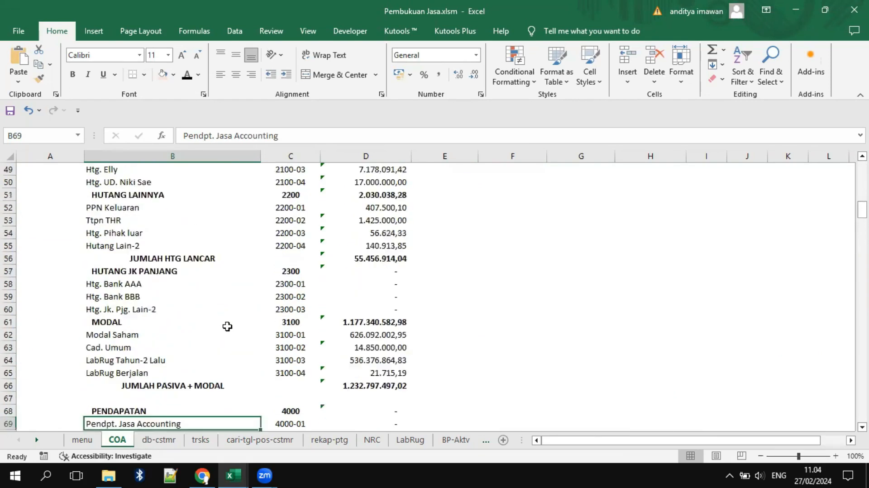
Step: Change the customer in I18 of the trsks sheet, on the Piutang Jasa debit entry, to PT. Rajatimah
scroll(227, 327, up, 11)
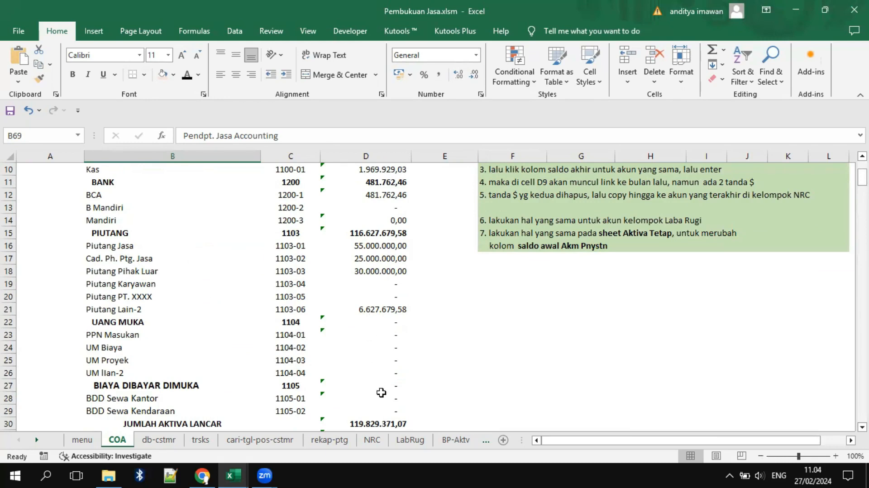
click(201, 440)
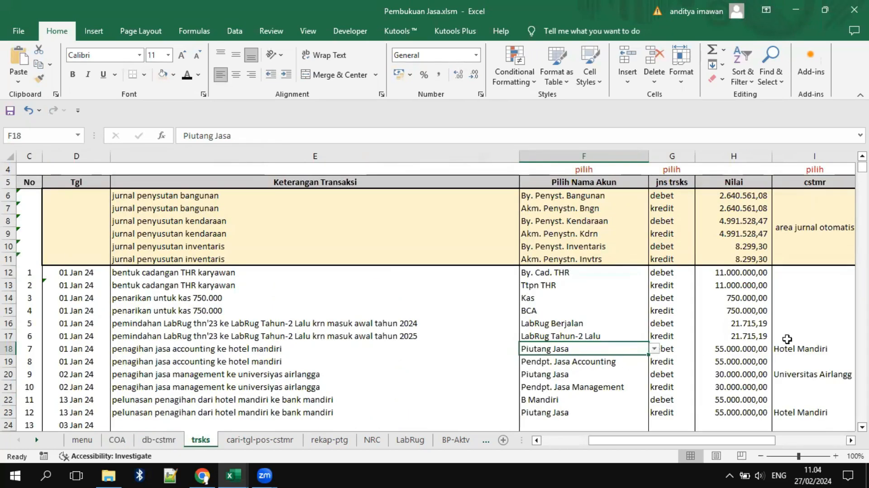
drag(607, 440, 686, 421)
click(706, 346)
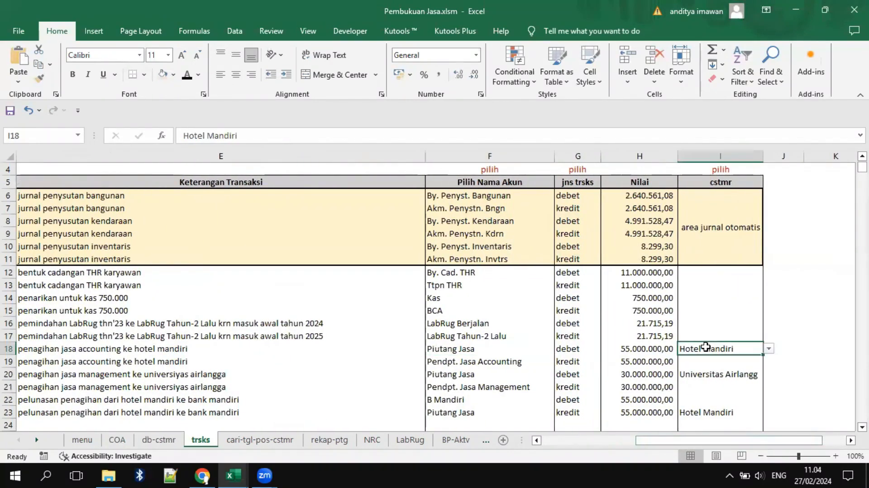
click(769, 349)
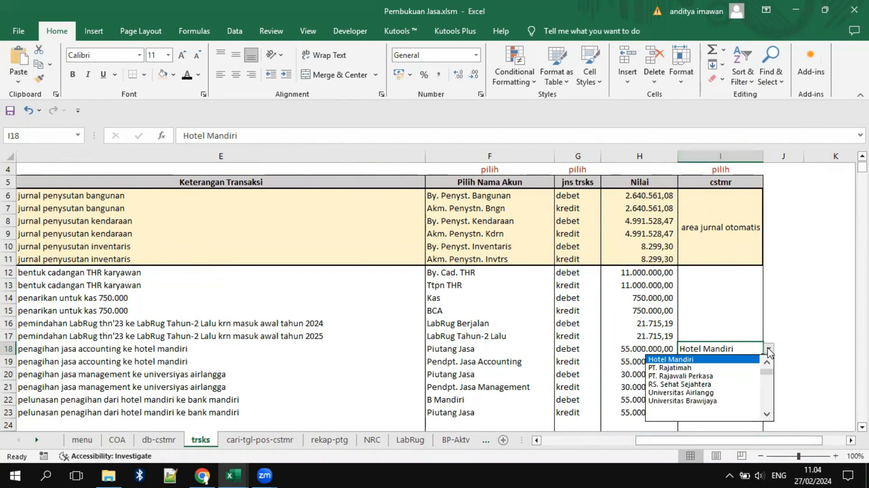
click(697, 360)
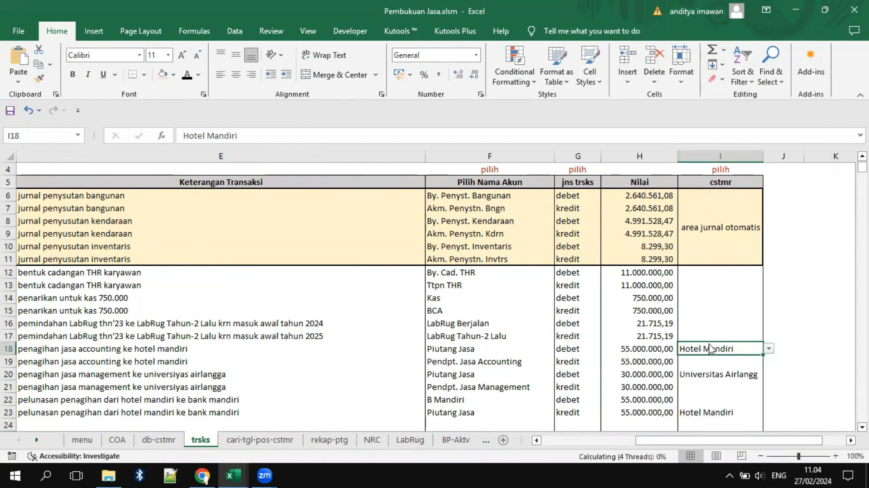
click(769, 349)
click(696, 368)
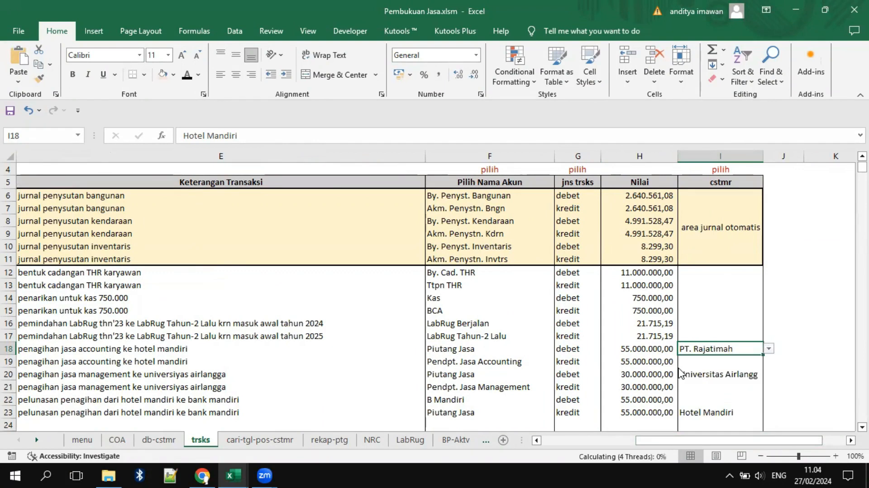
Step: Choose Pendpt. Jasa Accounting as the account in F19 for the penagihan jasa accounting credit entry
drag(689, 441, 595, 441)
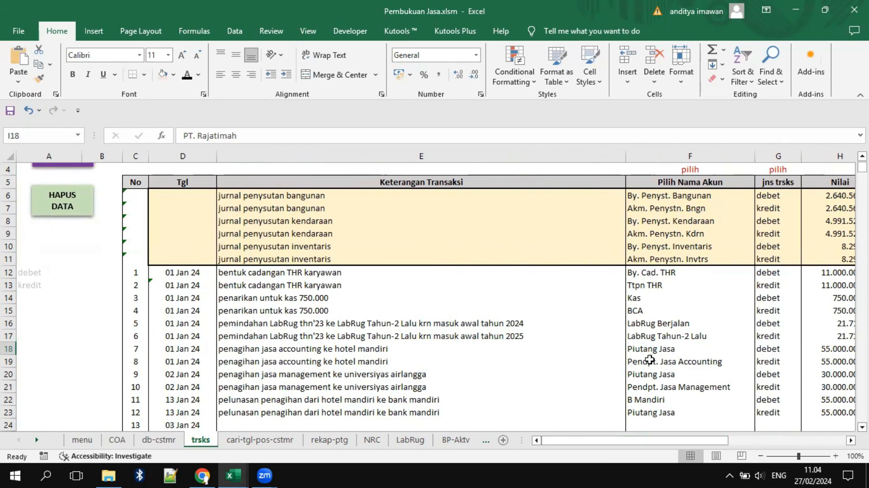
click(300, 362)
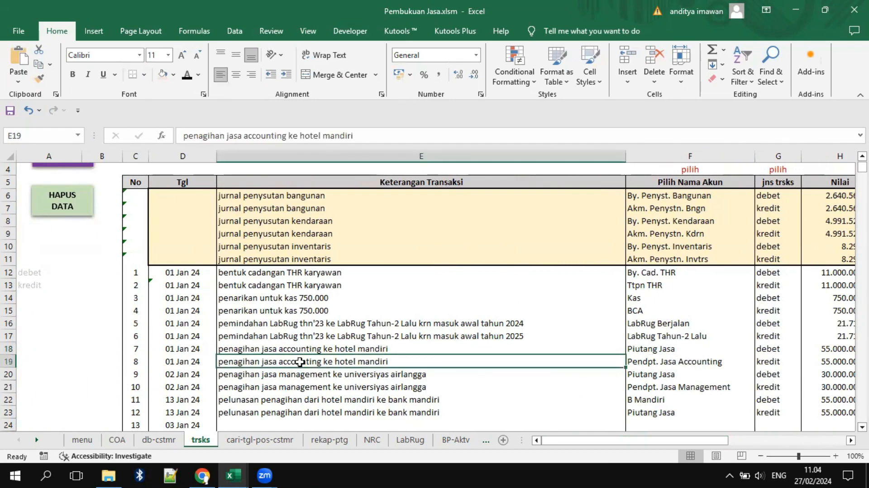
click(739, 358)
click(760, 361)
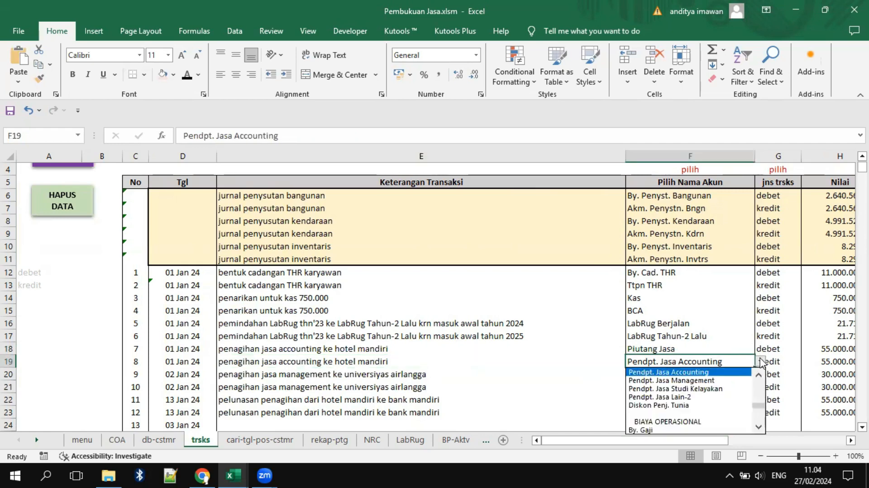
click(709, 371)
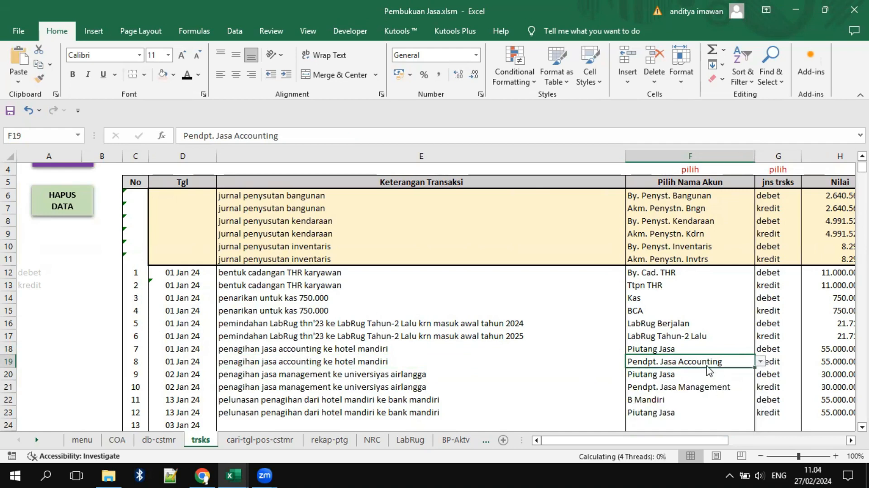
Step: Examine the Pendpt. Jasa Accounting credit formula in H12 of the LabRug sheet
drag(597, 443, 633, 445)
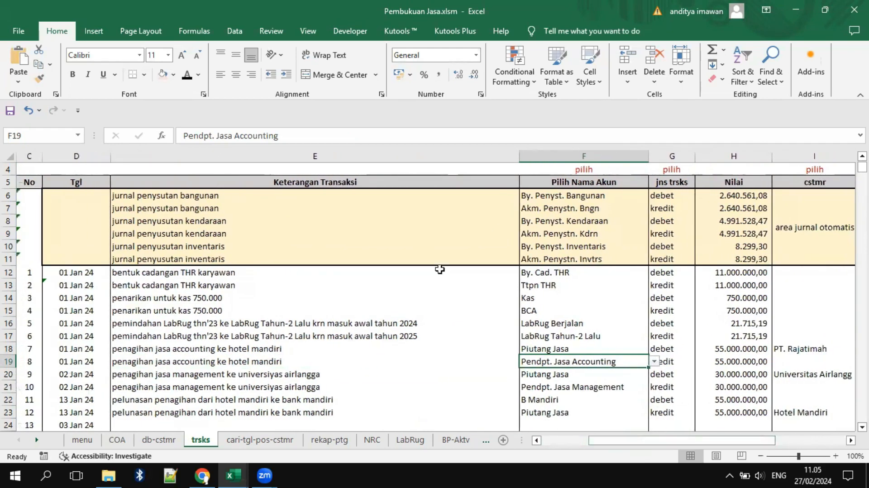
click(409, 440)
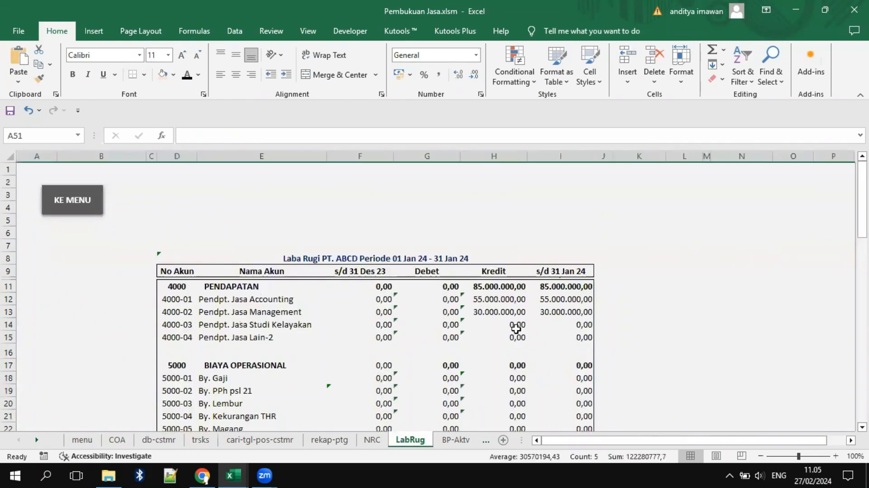
click(494, 299)
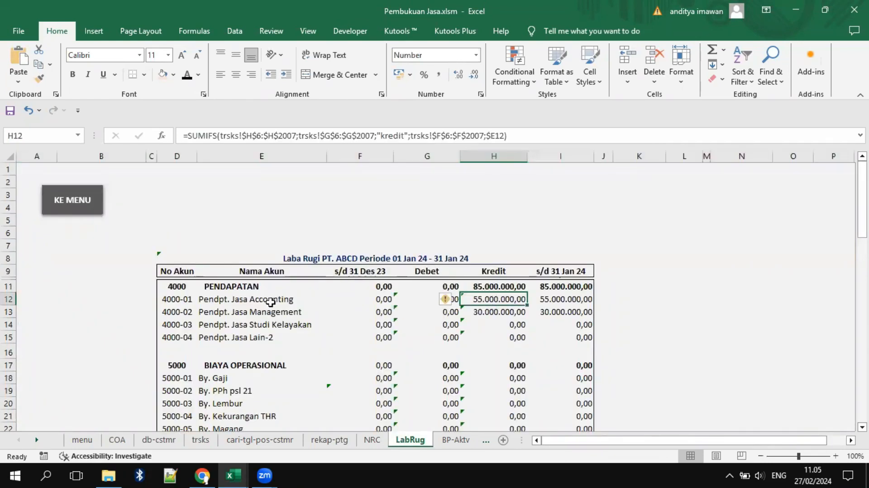
Step: Compare the Pendpt. Jasa Management amount in H21 of trsks with its credit cell H13 on LabRug
click(200, 439)
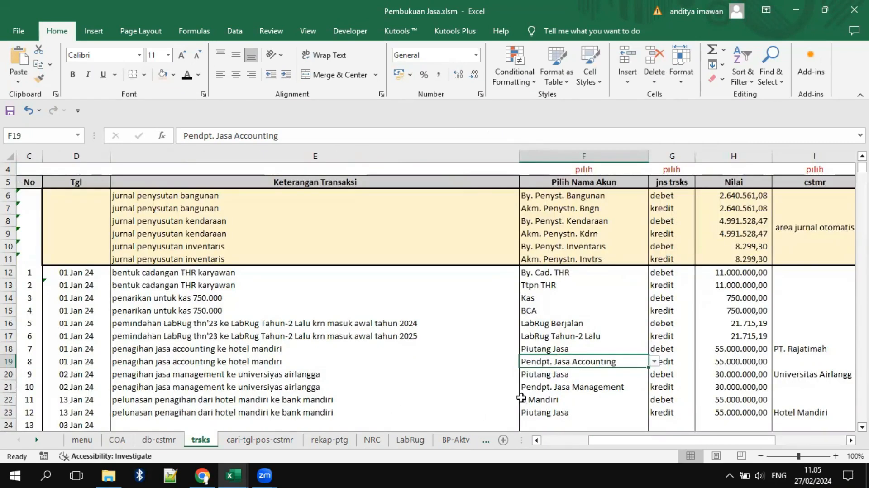
click(556, 388)
click(721, 387)
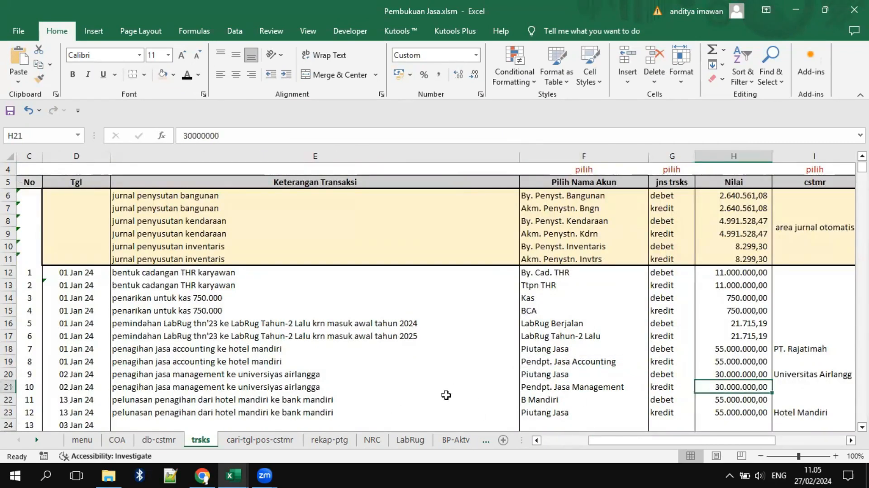
click(410, 439)
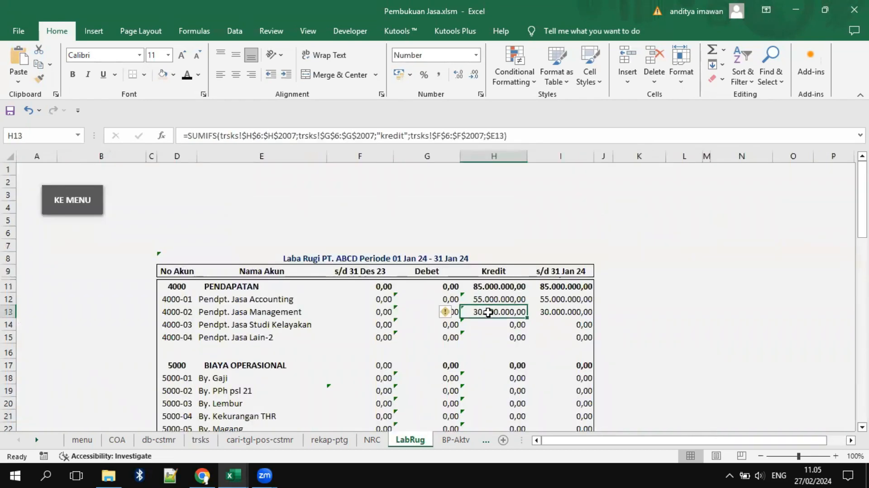
Step: Clear the amount in H21 of trsks to check its effect on LabRug, and undo the clearing
click(201, 439)
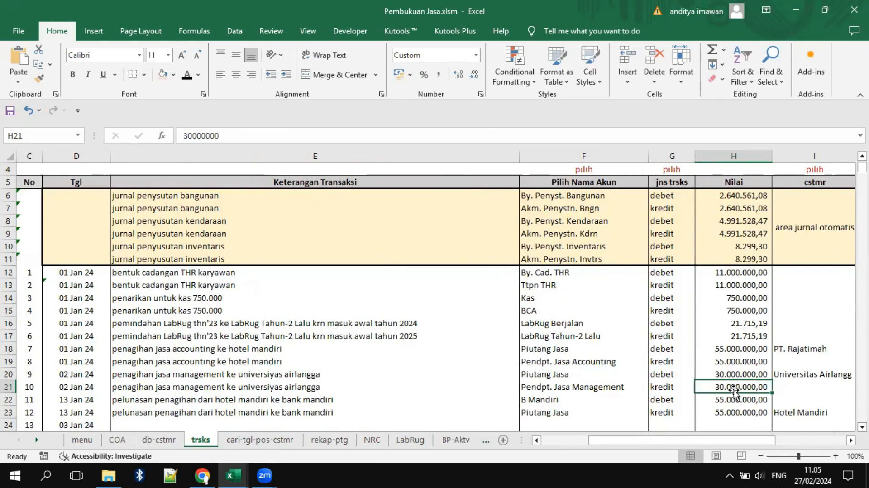
click(409, 440)
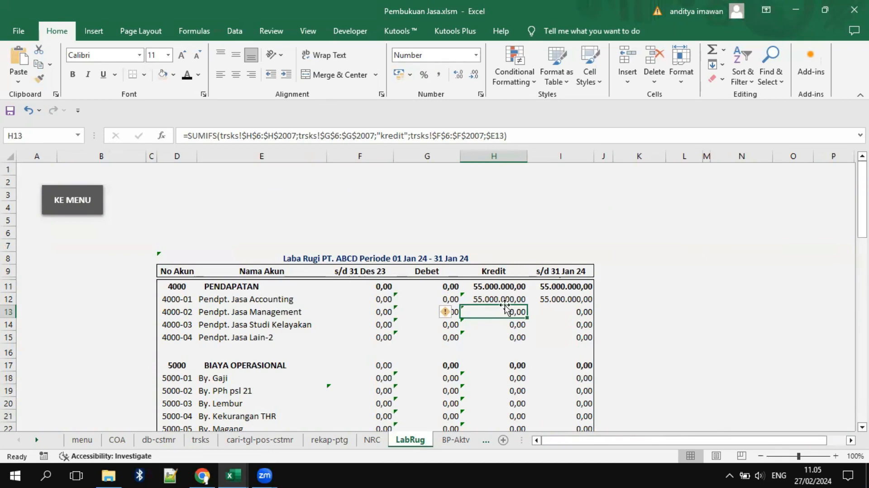
click(199, 440)
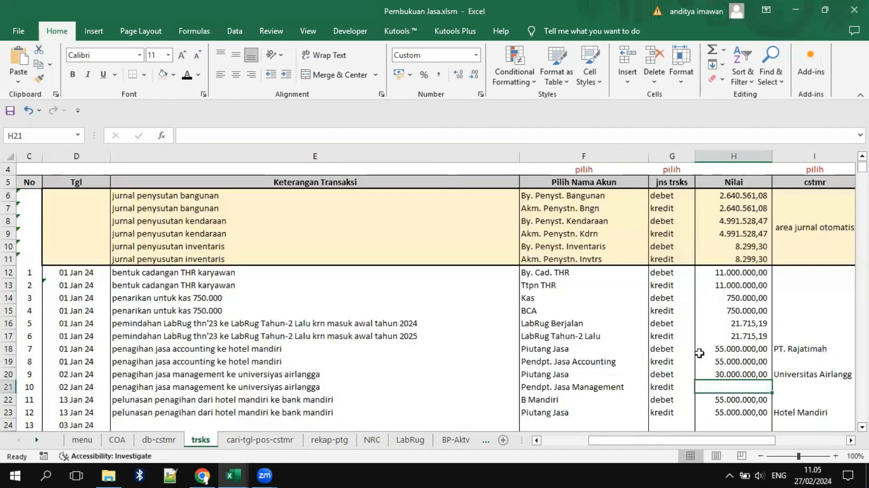
click(28, 110)
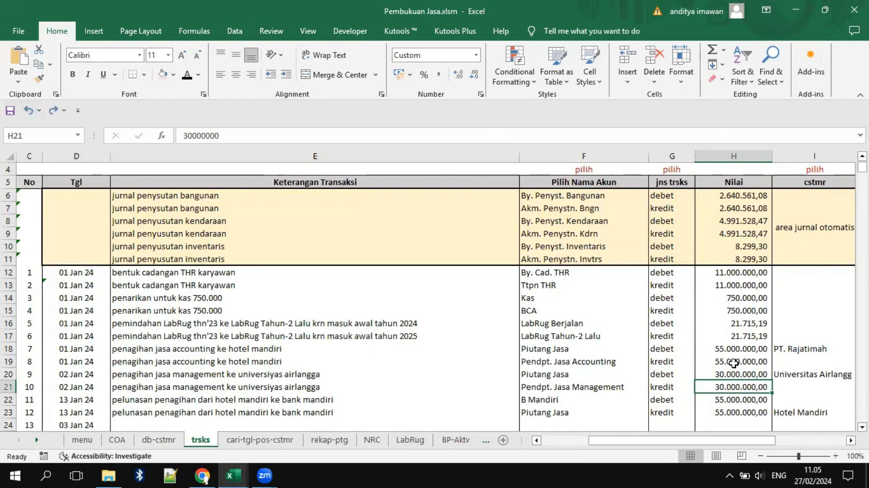
Step: Trace the Piutang Jasa debit amount in H18 of trsks to its formula in E20 on the NRC sheet
click(731, 347)
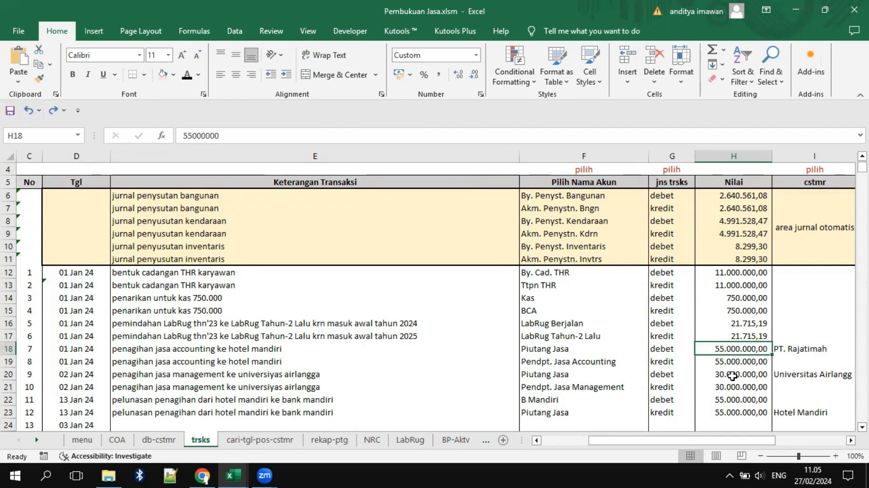
click(372, 439)
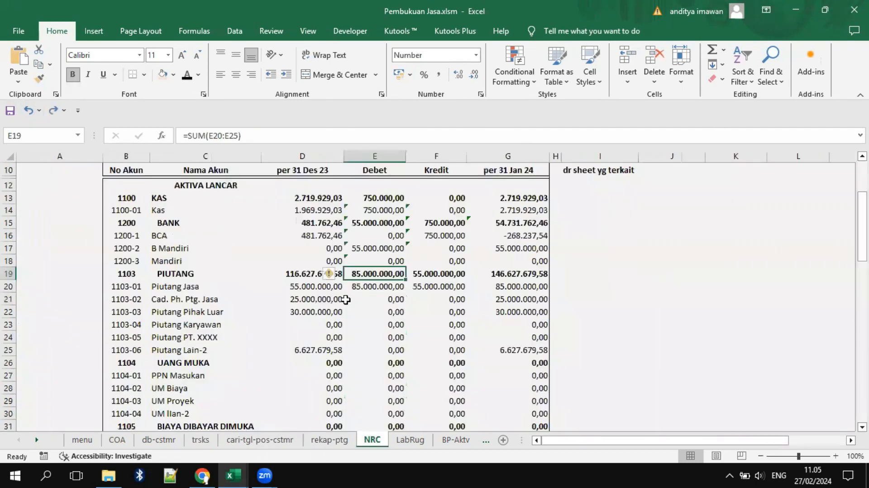
click(366, 286)
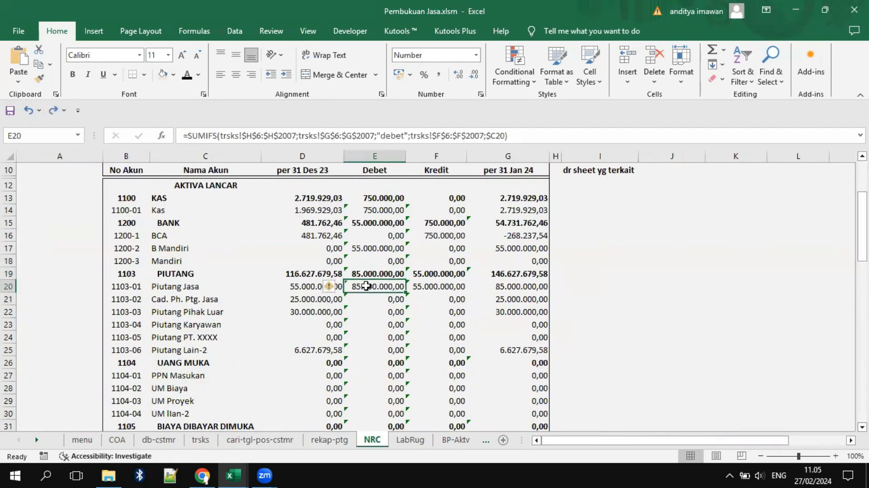
Step: Clear the Piutang Jasa debit amounts in H18 and H20 of trsks and check the effect on the NRC sheet
click(200, 440)
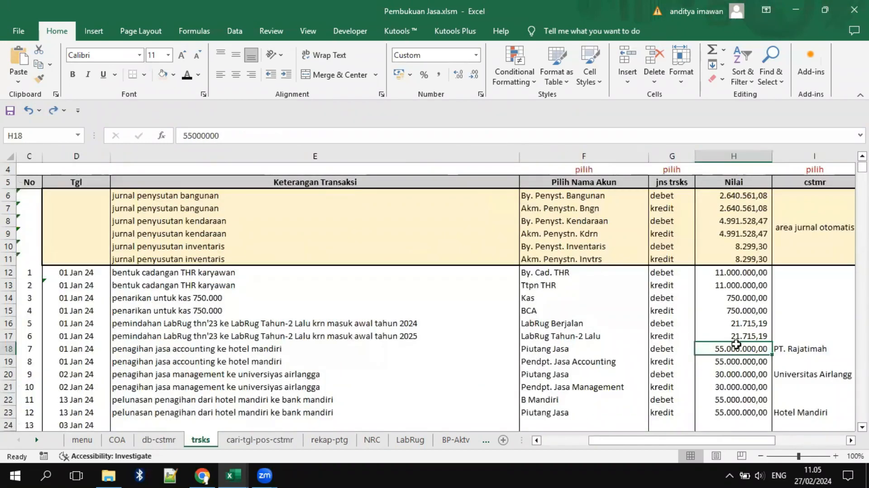
key(Delete)
click(738, 372)
key(Delete)
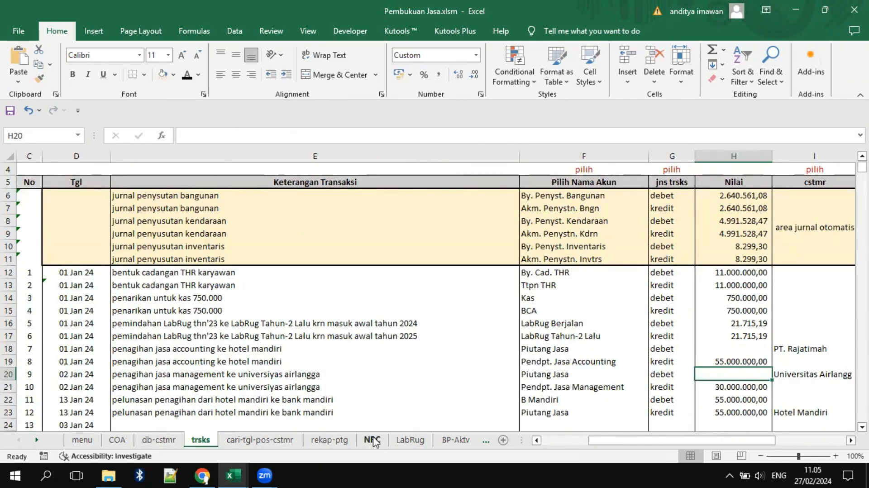
click(372, 439)
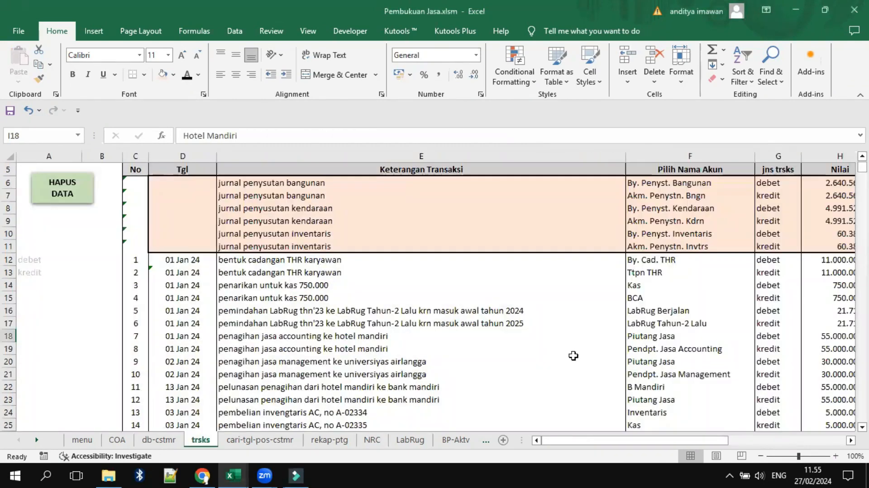
Step: Review the hotel mandiri settlement entries in rows 22 and 23 of trsks, including the Piutang Jasa account and its customer
scroll(577, 351, down, 2)
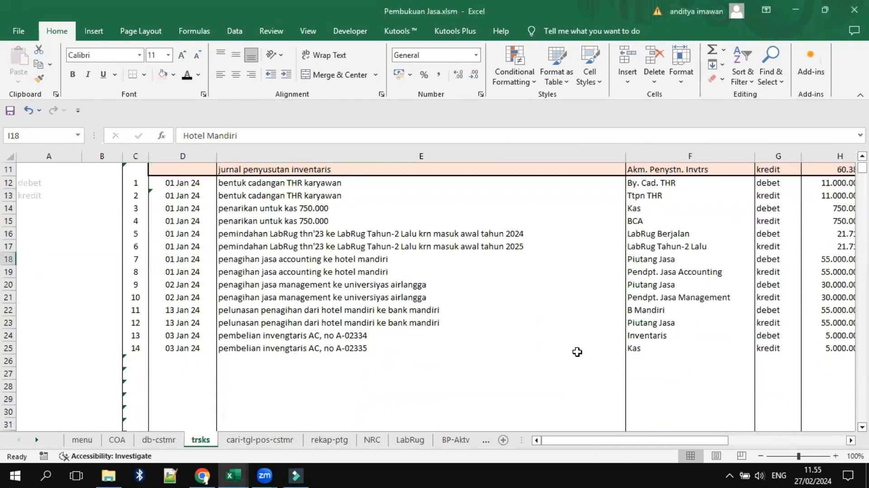
click(230, 312)
click(235, 322)
click(655, 322)
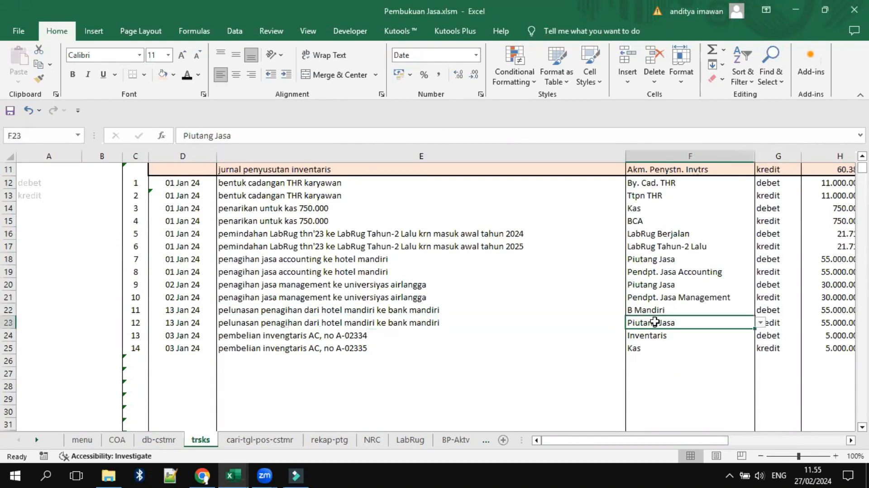
drag(567, 441, 643, 454)
click(772, 324)
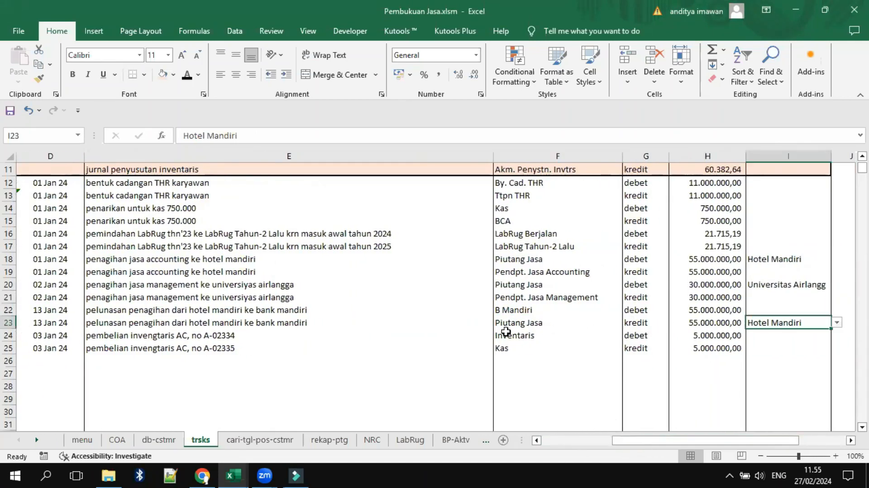
click(518, 323)
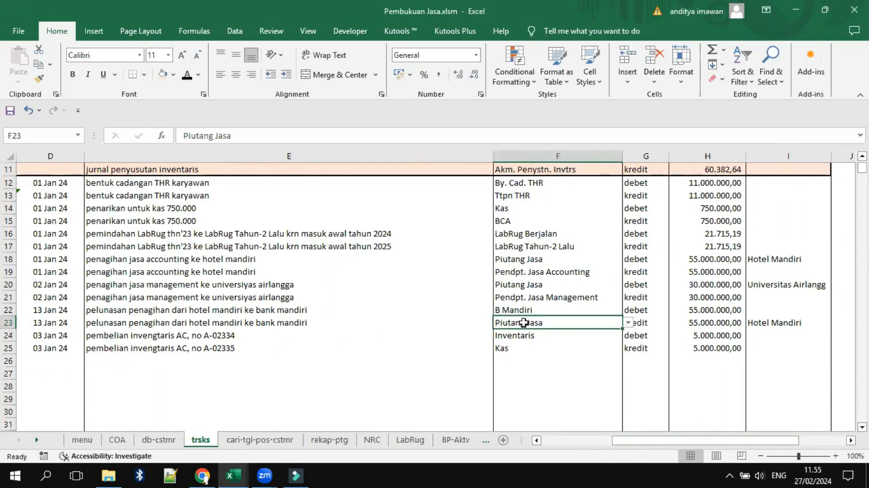
click(776, 323)
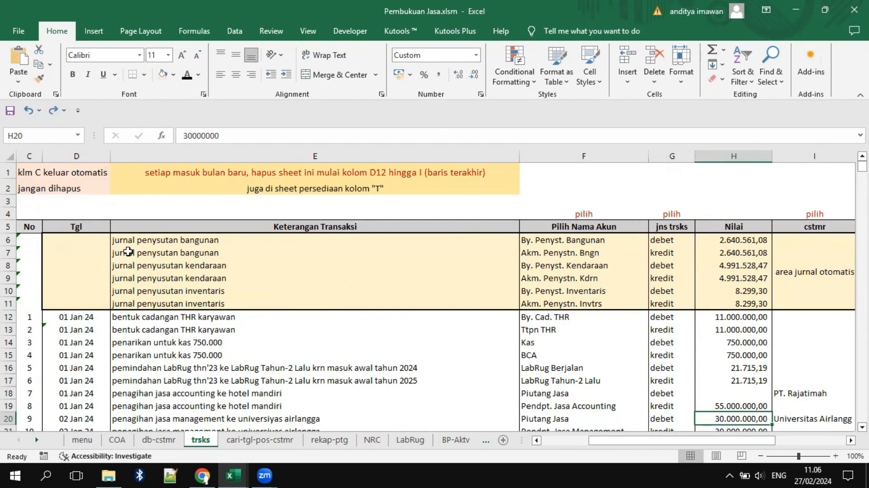
Step: Check the numbering formula in C6 of the automatic journal area and view the AT-Bngn, AT-Kendr and AT-Invntrs fixed asset sheets
click(30, 242)
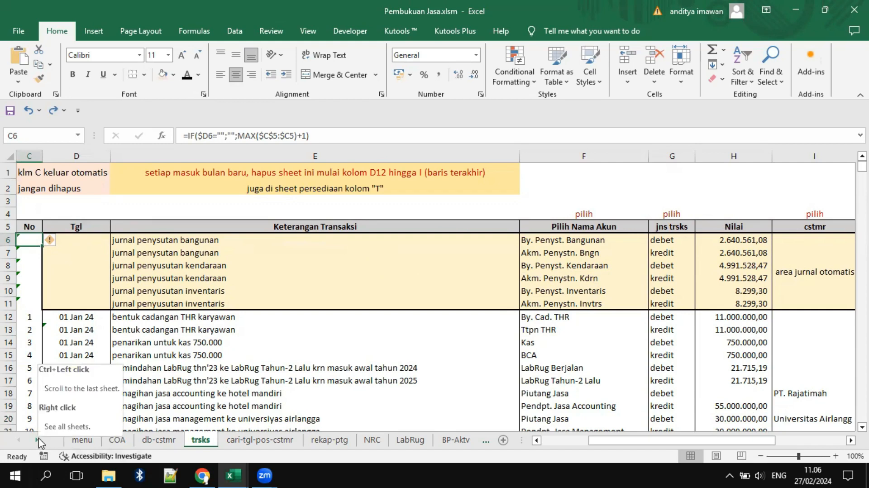
click(37, 439)
click(37, 439)
click(37, 440)
click(37, 439)
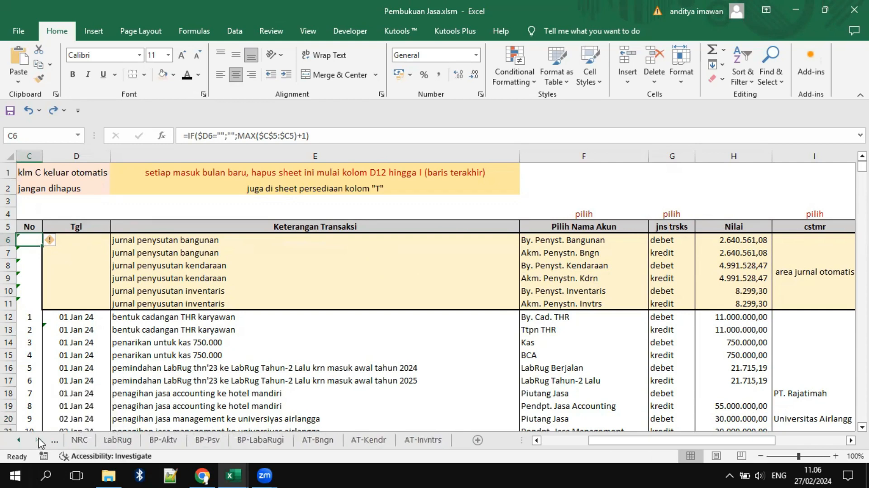
click(319, 441)
click(374, 437)
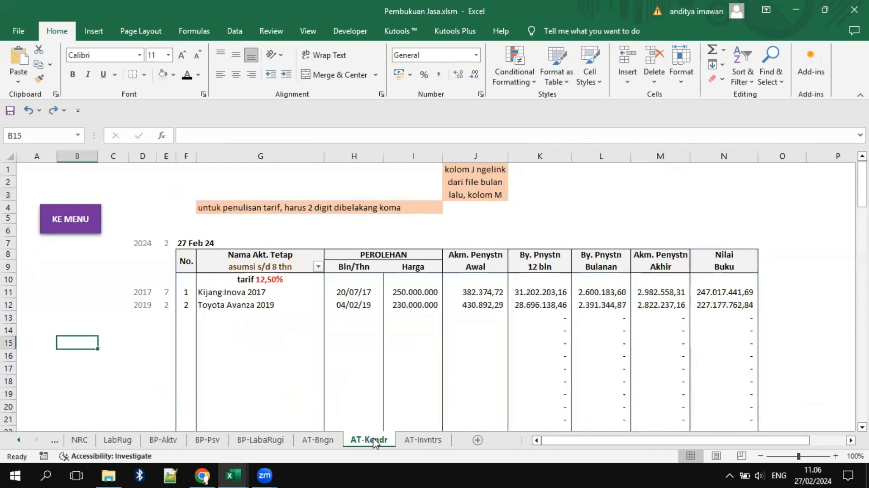
click(428, 441)
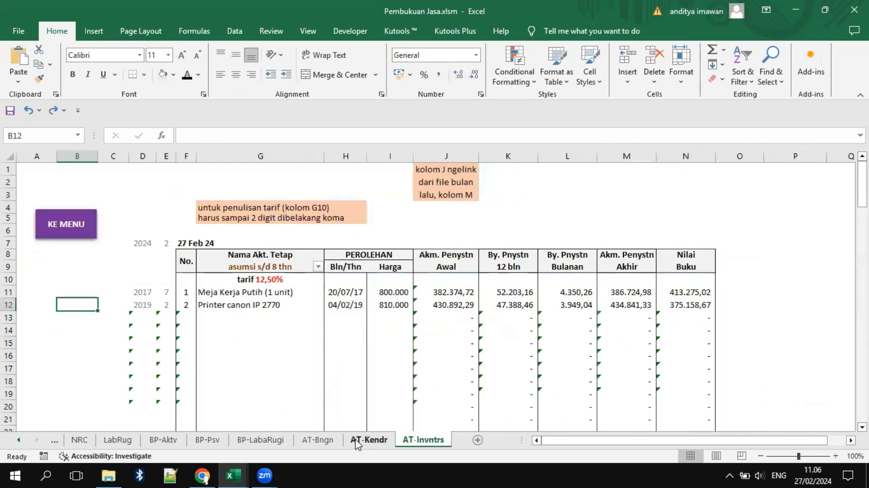
Step: On AT-Bngn, review the Bangunan Kantor Pusat row, including its opening depreciation and the depreciation and book value formulas in K11 to N11
click(309, 441)
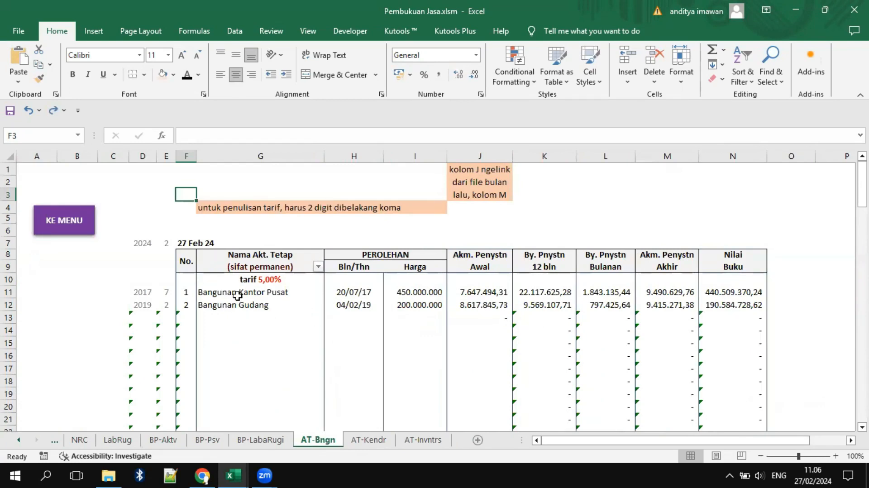
drag(212, 291, 421, 292)
click(474, 291)
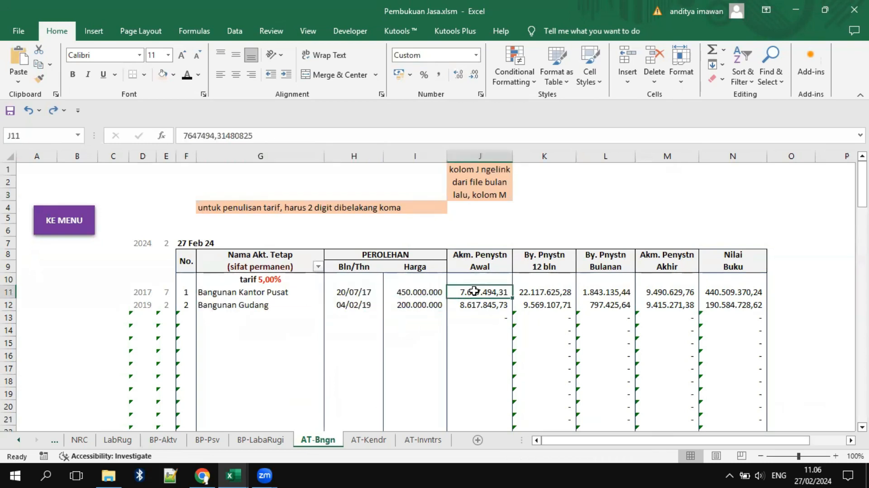
click(528, 291)
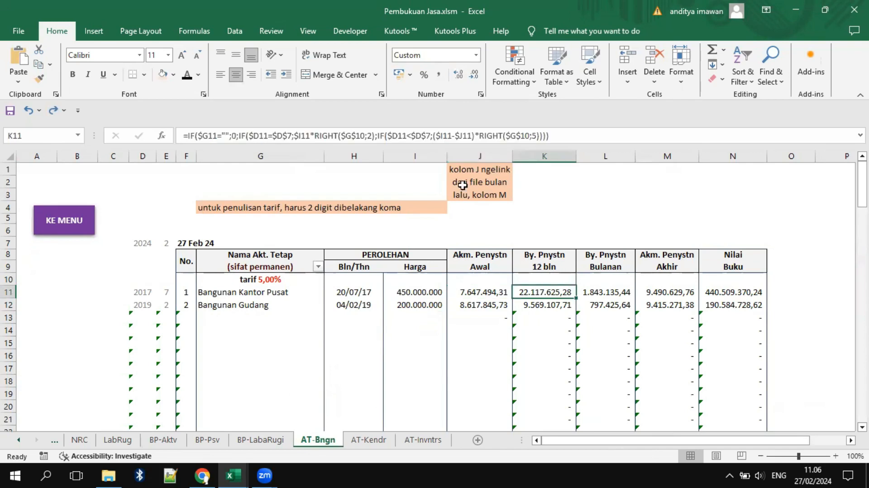
click(598, 291)
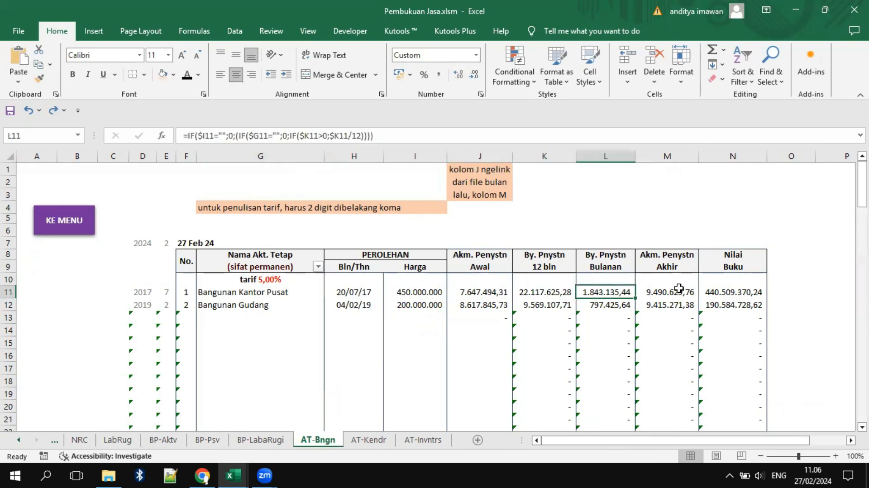
click(681, 288)
click(722, 289)
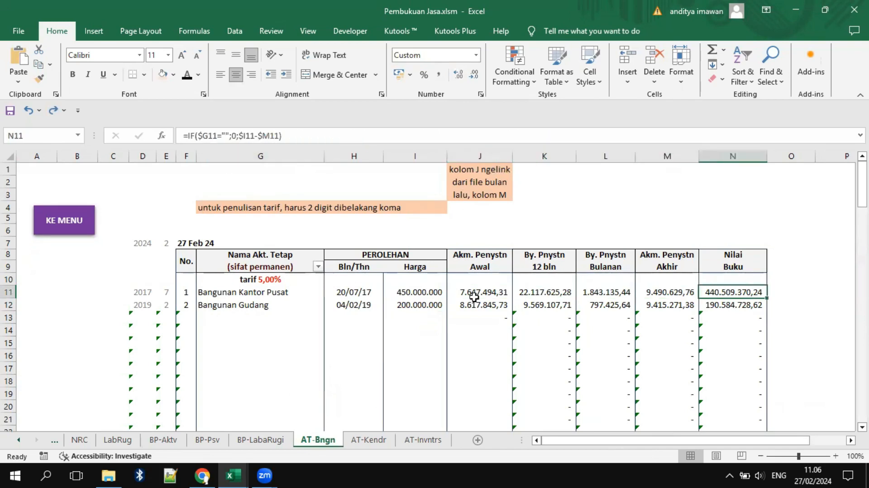
Step: Inspect the Bangunan Kantor Pusat entry cells for name, acquisition date, price and opening accumulated depreciation in G11 to J11
click(265, 298)
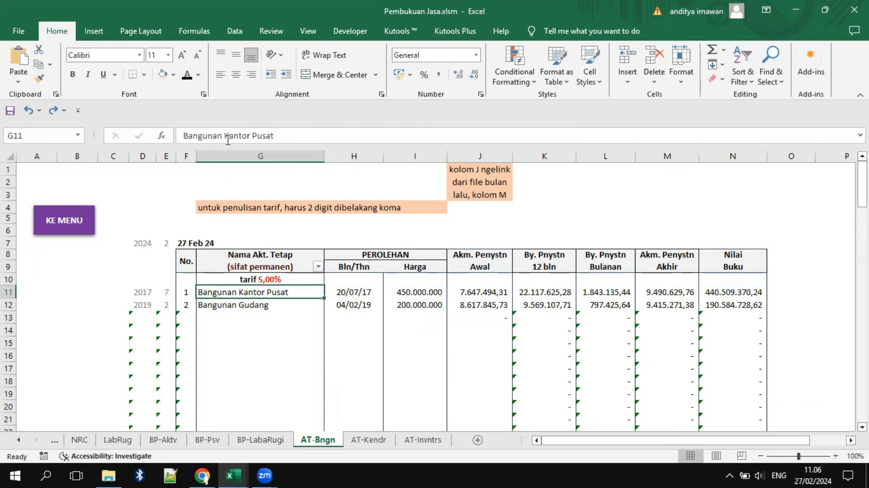
click(350, 290)
click(416, 293)
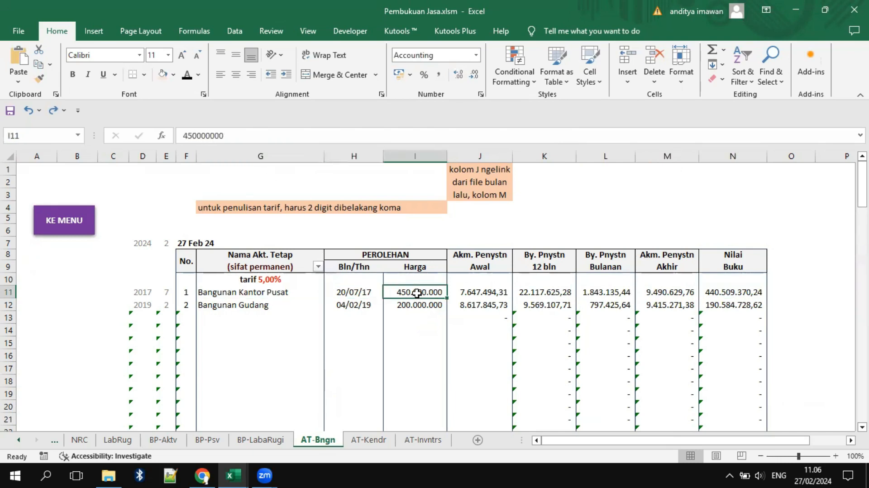
click(478, 292)
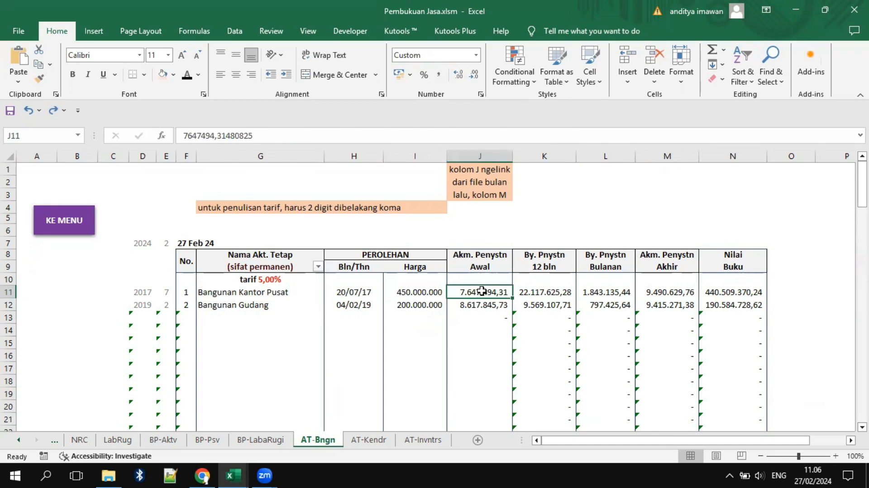
Step: Shade the depreciation and book value cells J11:N12 on AT-Bngn light grey
drag(470, 292, 724, 306)
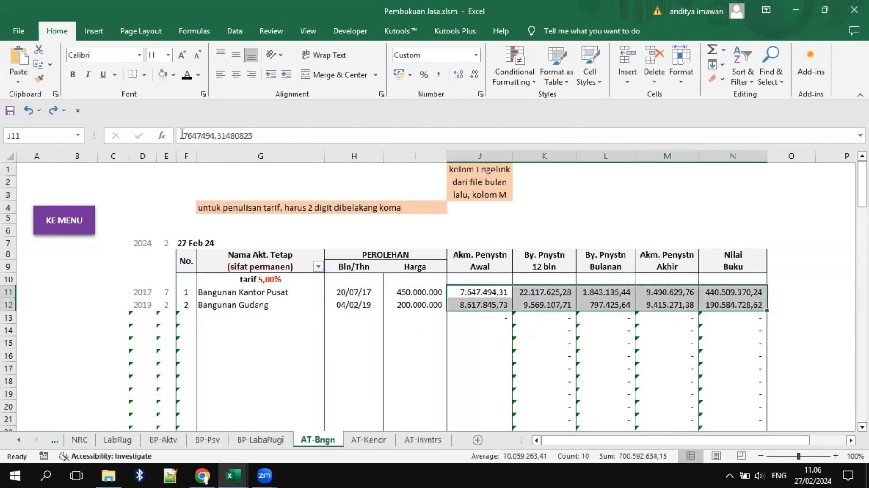
click(172, 76)
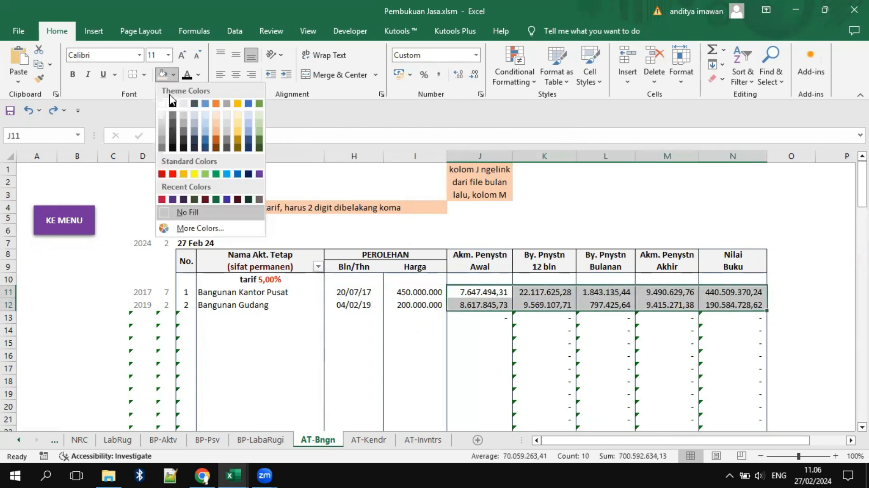
click(162, 117)
click(364, 342)
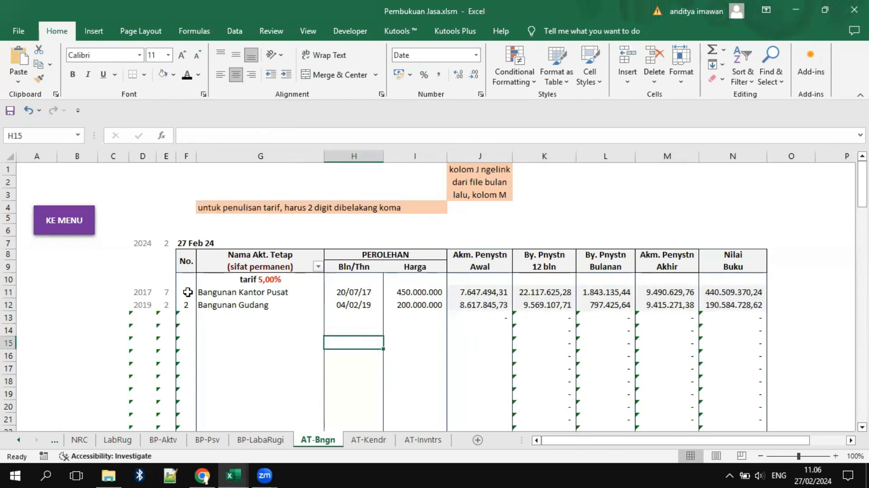
Step: Clear the Bangunan Kantor Pusat entry in G11:I11 and its opening accumulated depreciation in J11
drag(212, 290, 390, 289)
key(Delete)
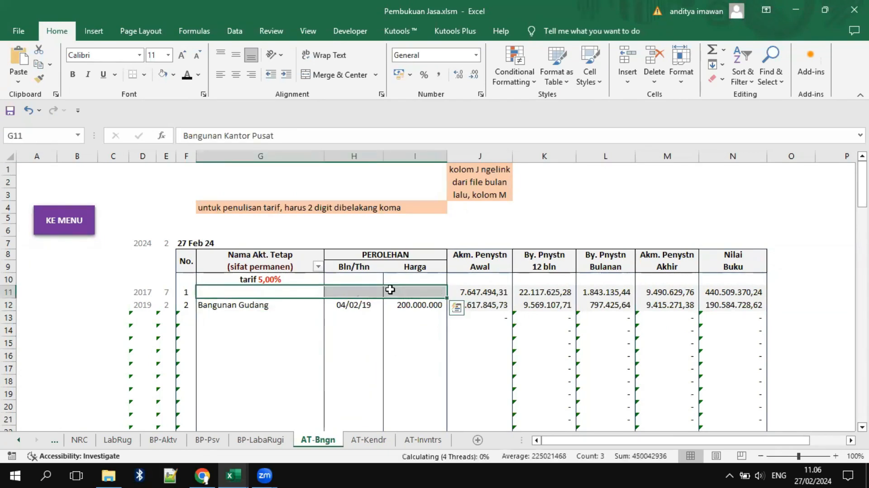
click(480, 290)
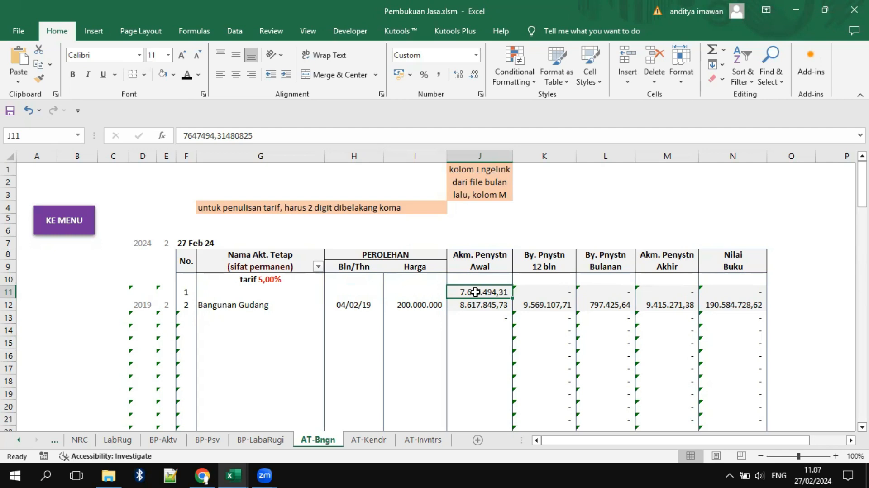
key(Delete)
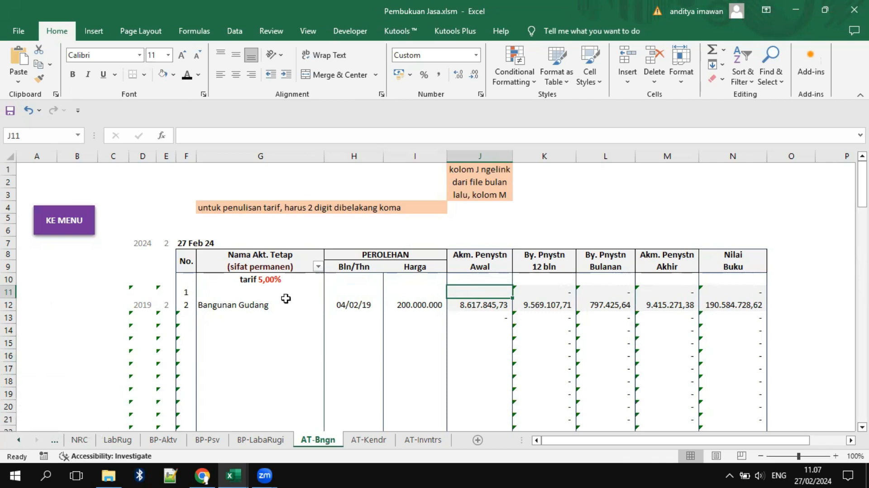
Step: Undo the clearing of J11 and of the asset entry in G11:I11
click(27, 111)
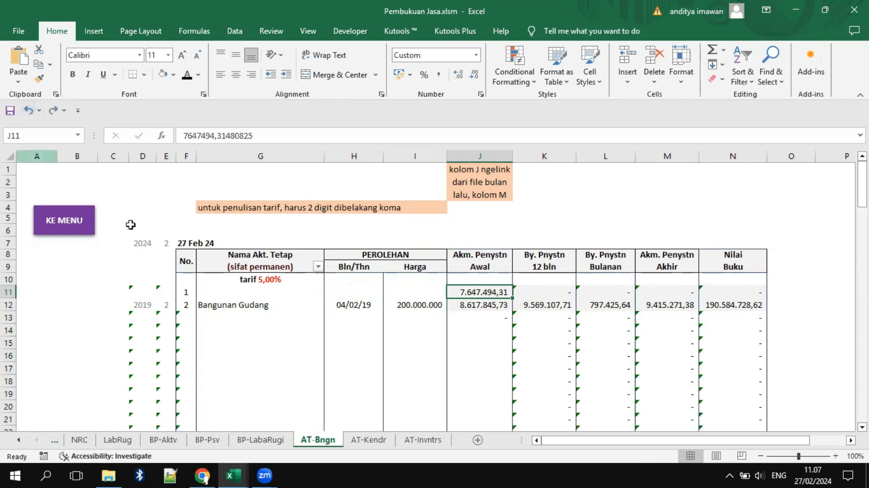
click(25, 112)
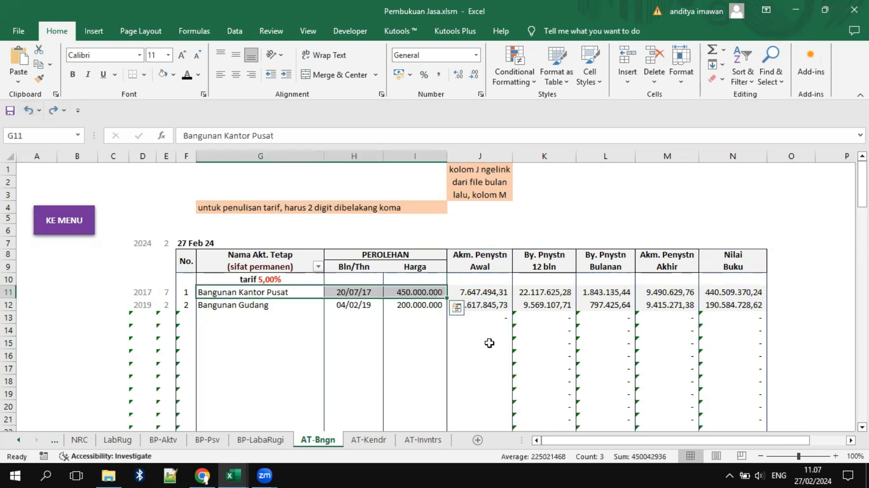
click(463, 352)
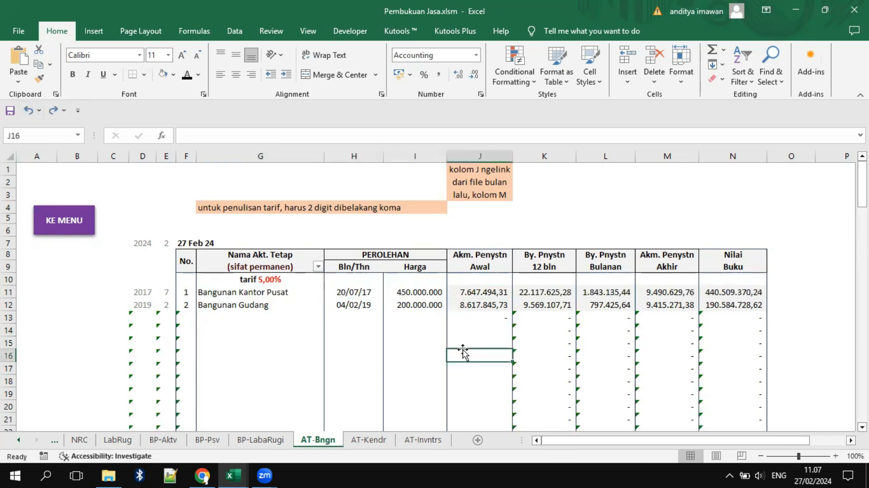
Step: View the AT-Kendr and AT-Invntrs fixed asset sheets and return to AT-Bngn
click(362, 439)
click(424, 440)
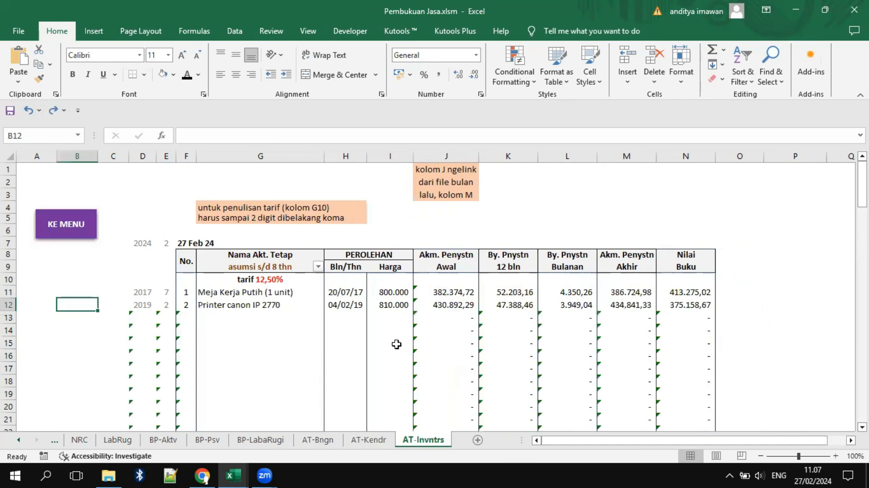
click(331, 441)
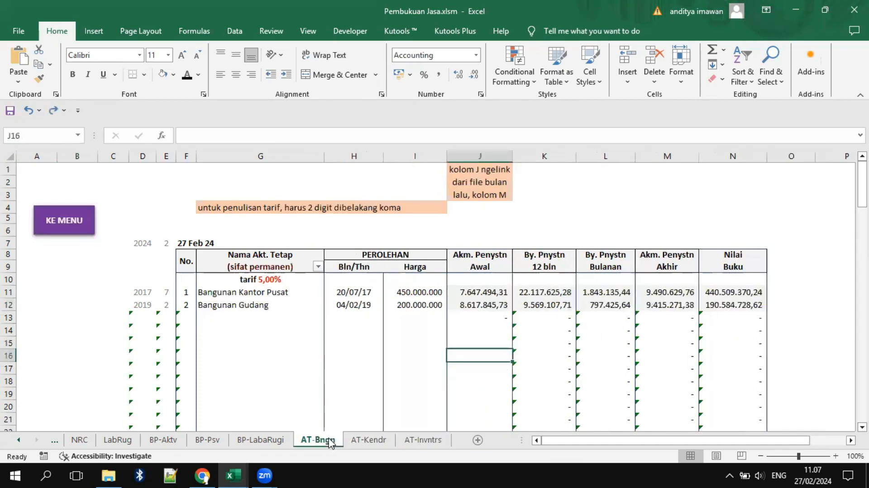
Step: Examine the tariff in G10 and how the yearly cost, monthly cost, closing depreciation and book value formulas in row 11 are calculated
click(272, 281)
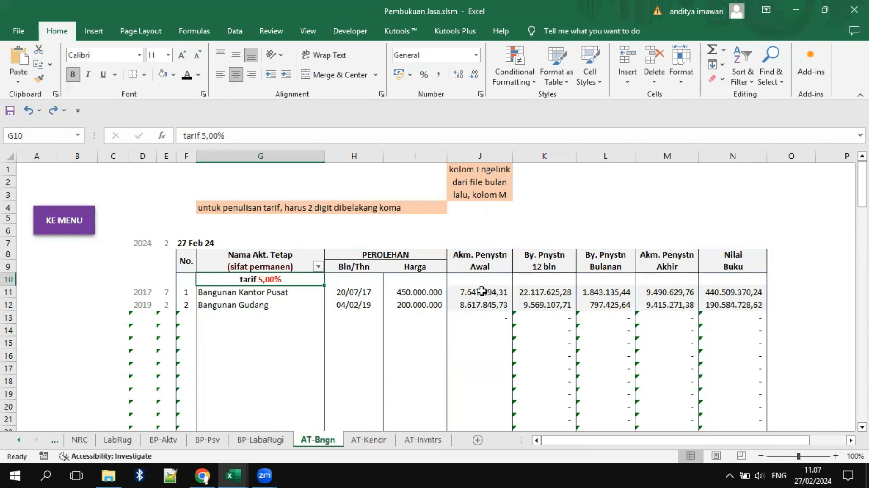
click(541, 292)
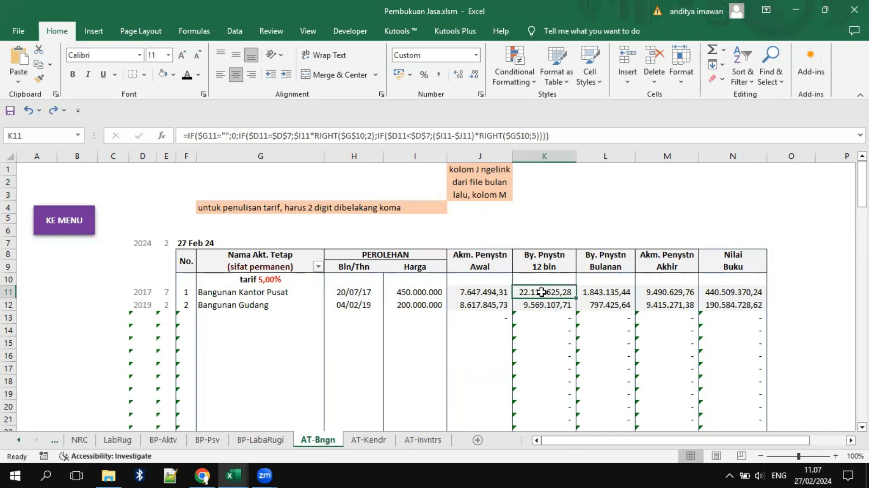
click(602, 291)
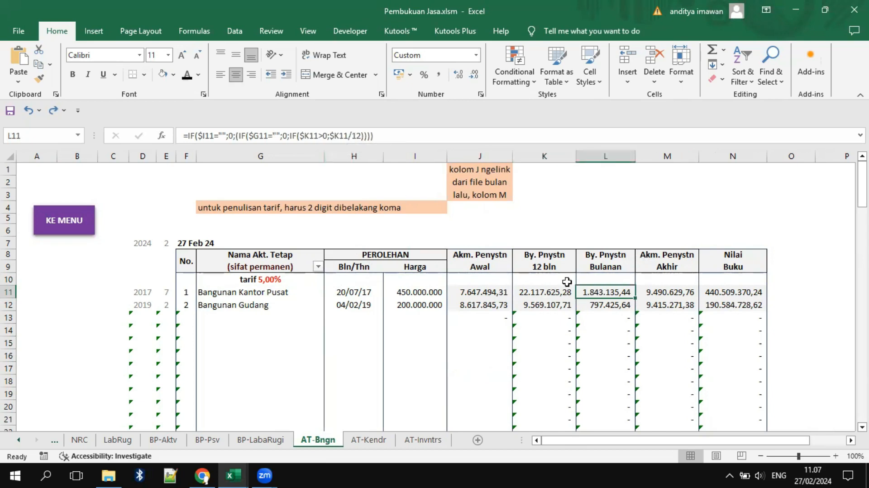
click(679, 291)
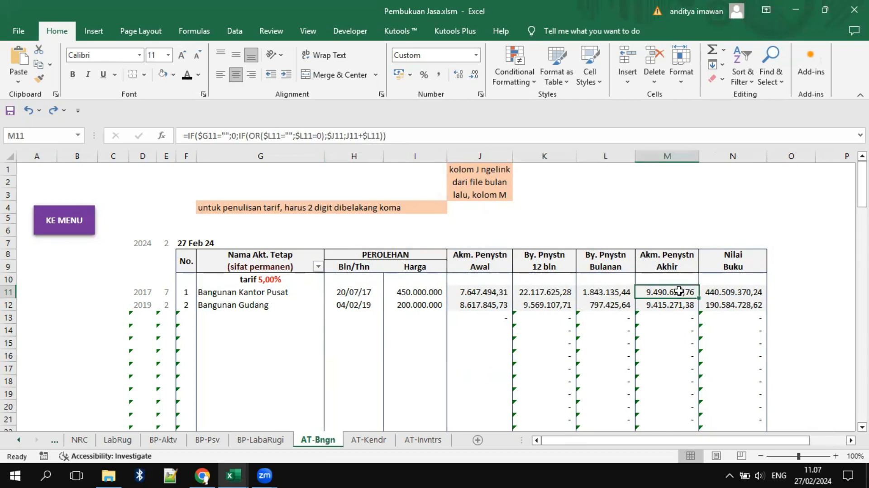
click(473, 293)
click(651, 292)
click(729, 292)
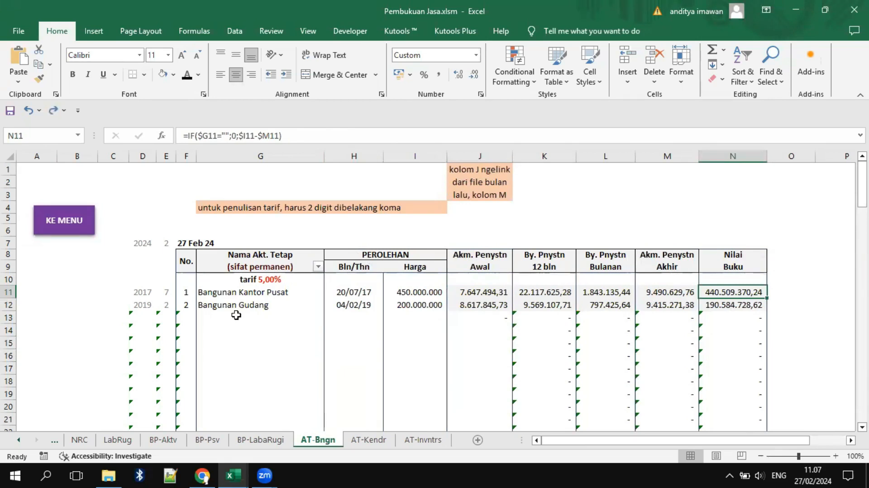
Step: On trsks, enter the description "pembelian invengtaris AC, no A-02334" in E24 and fill it down to E25
click(21, 440)
click(21, 441)
click(21, 440)
click(80, 440)
scroll(137, 310, down, 4)
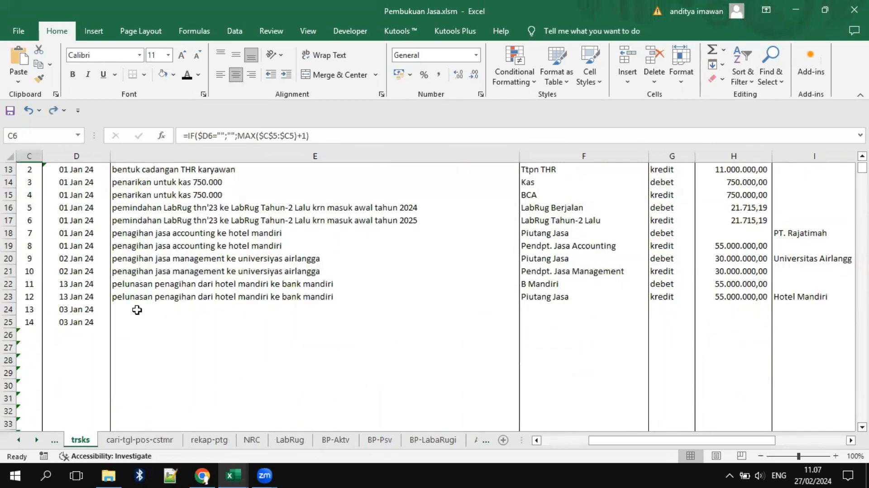
click(135, 308)
text(pembelian in)
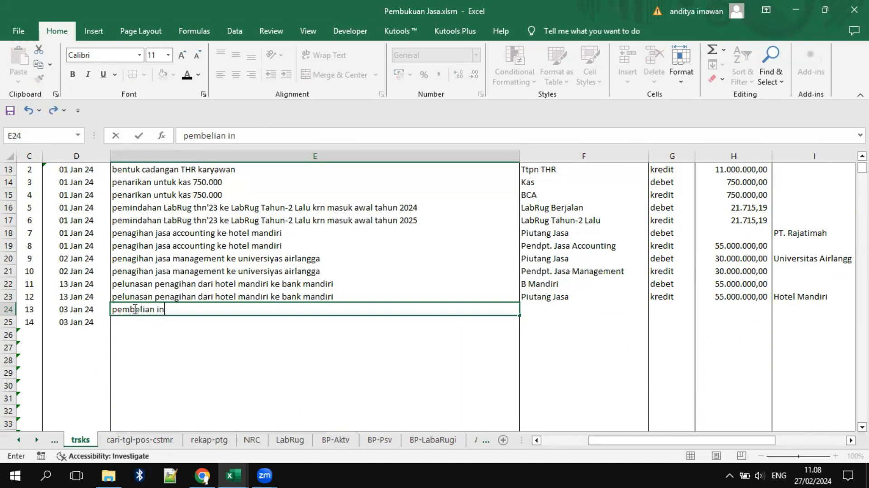
text(vengtaris AC, no A-02334)
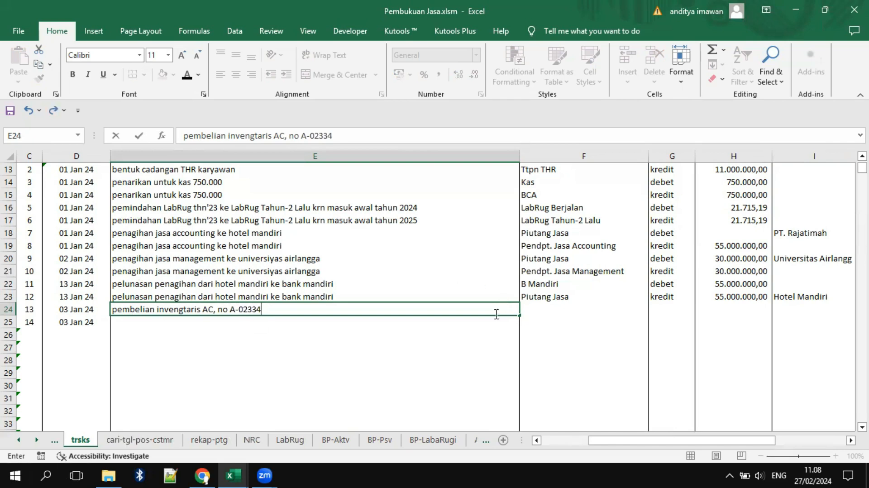
click(471, 349)
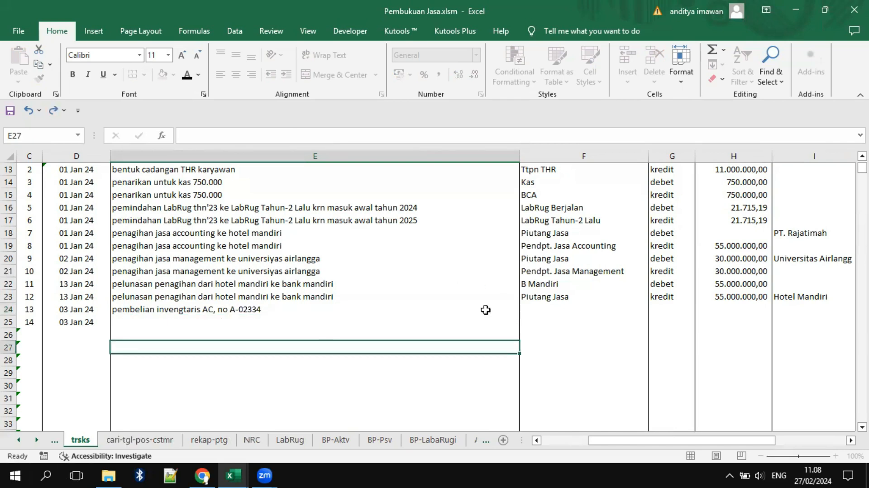
click(488, 304)
drag(521, 317, 522, 324)
Step: Assign the Inventaris account to the AC purchase entry in F24
click(573, 308)
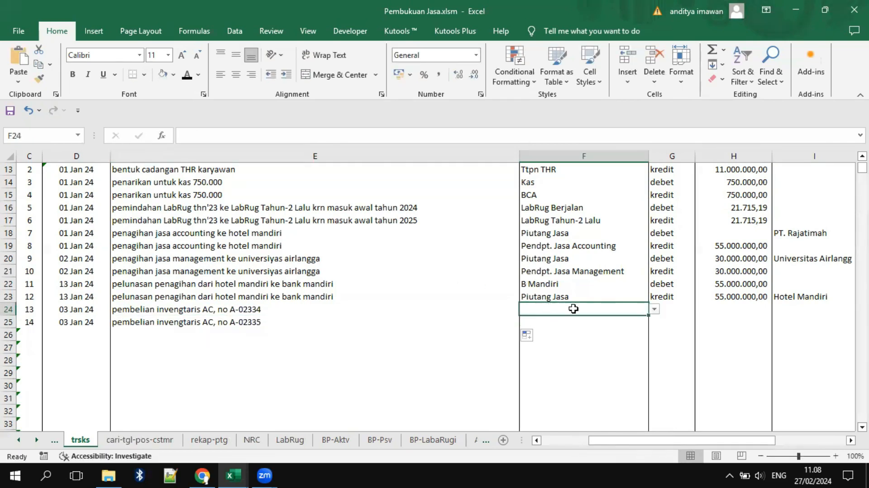
click(655, 309)
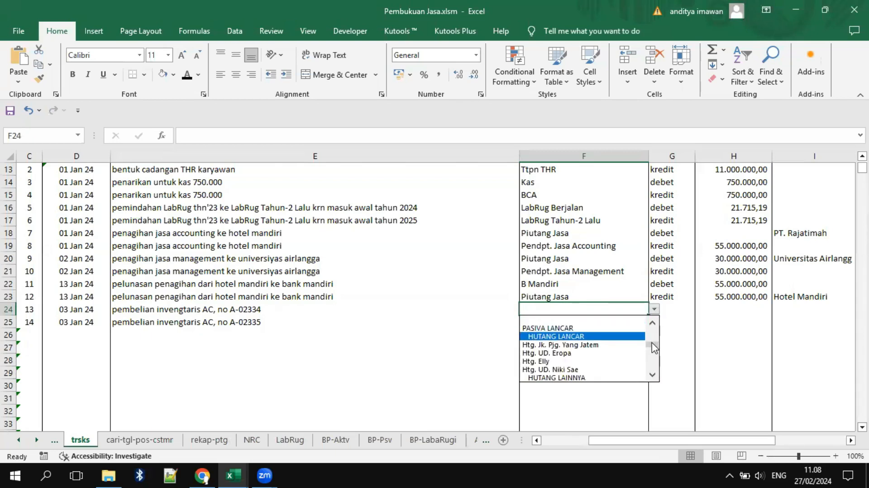
scroll(652, 346, down, 2)
click(652, 375)
click(652, 375)
click(652, 376)
click(651, 376)
click(652, 375)
click(652, 375)
click(652, 375)
click(651, 376)
click(652, 375)
click(652, 376)
click(652, 376)
click(651, 375)
click(651, 375)
click(651, 376)
click(652, 376)
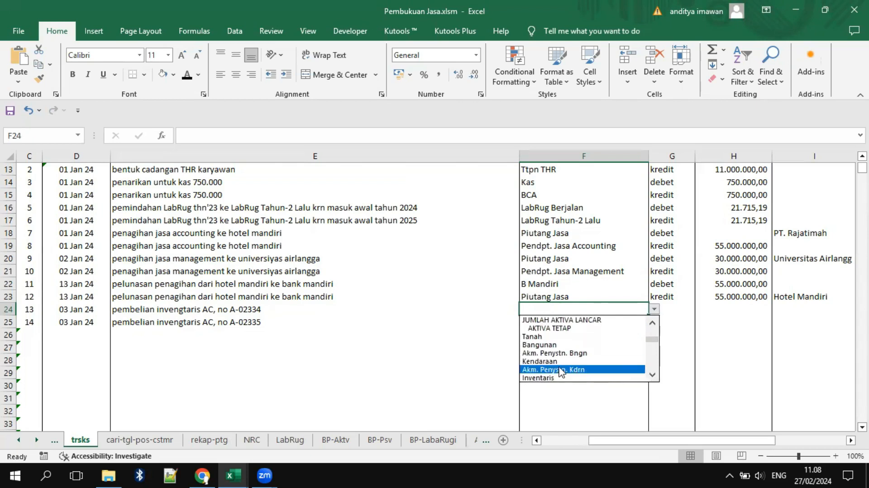
click(546, 377)
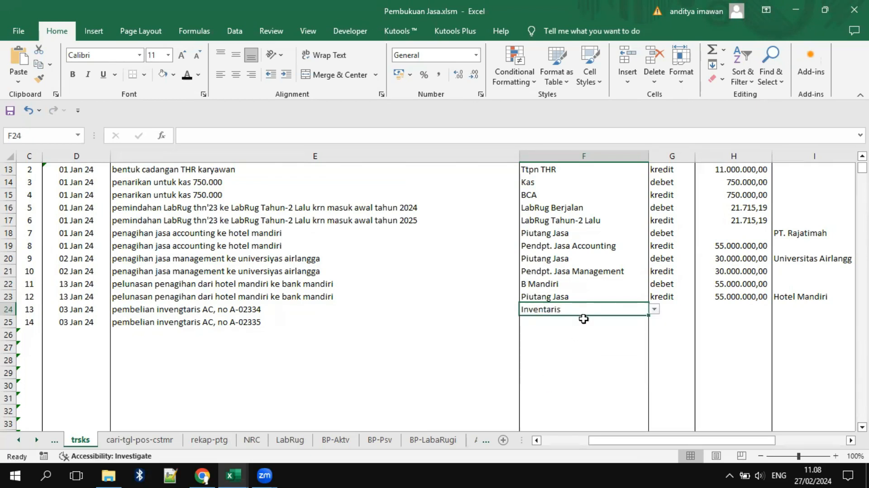
Step: Assign the Kas account to the second AC purchase entry in F25
click(583, 320)
click(653, 322)
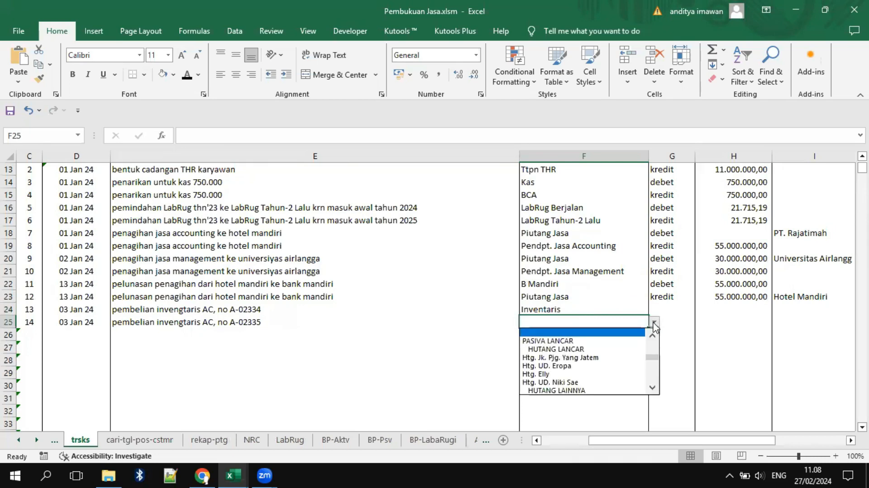
scroll(653, 362, up, 6)
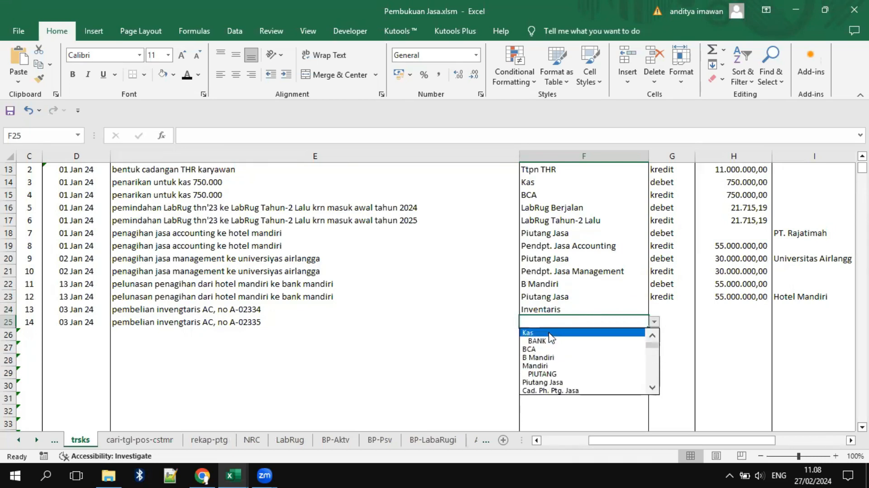
click(546, 333)
Step: Copy the debet and kredit entries from G22:G23 into G24:G25 for the AC purchase rows
click(667, 310)
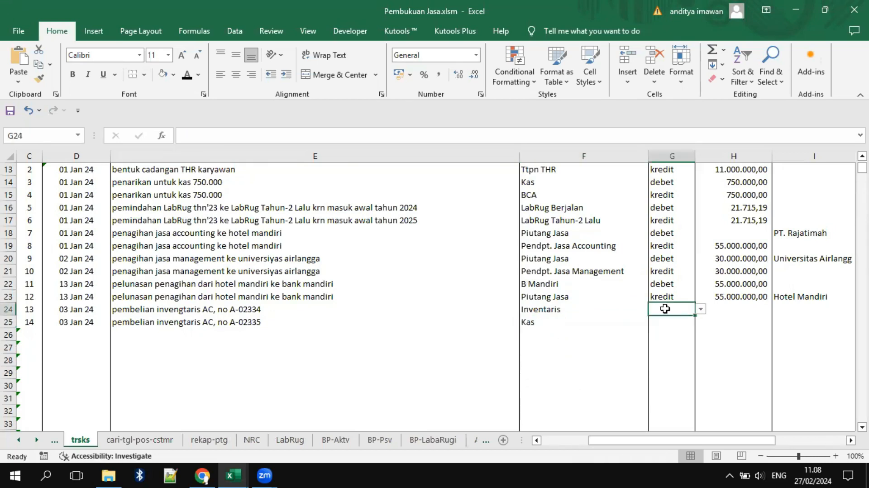
drag(660, 284, 656, 302)
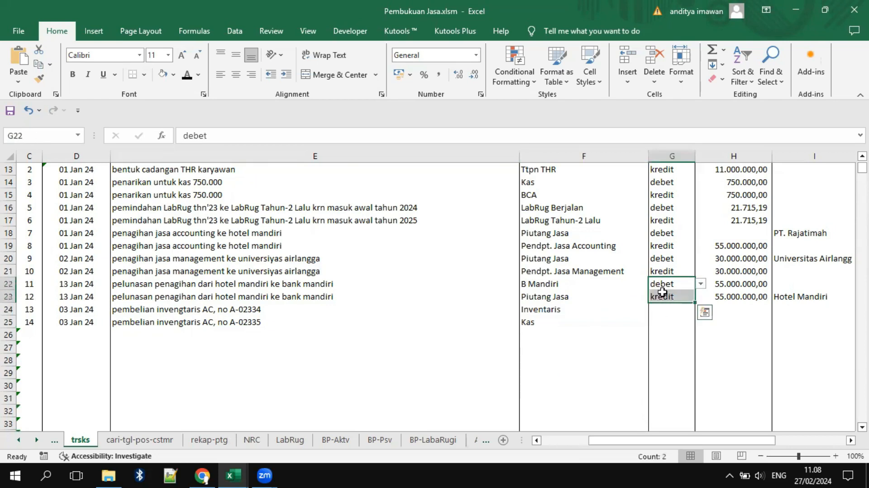
right_click(660, 293)
click(702, 201)
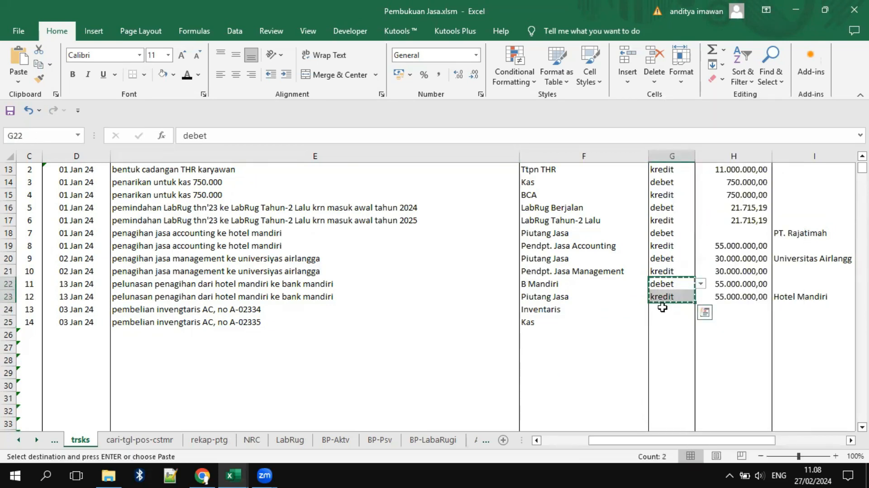
click(662, 307)
key(Return)
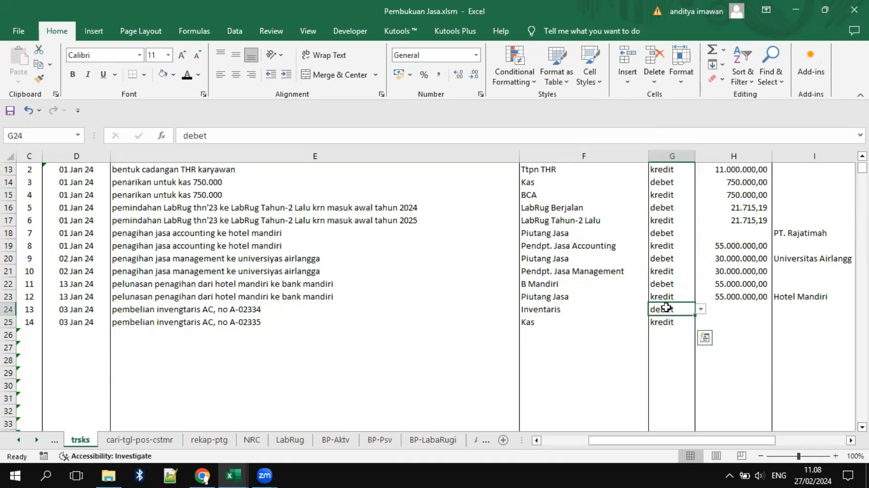
Step: Enter the amount 5000000 in H24 and H25 for both AC purchase entries
click(726, 307)
text(5)
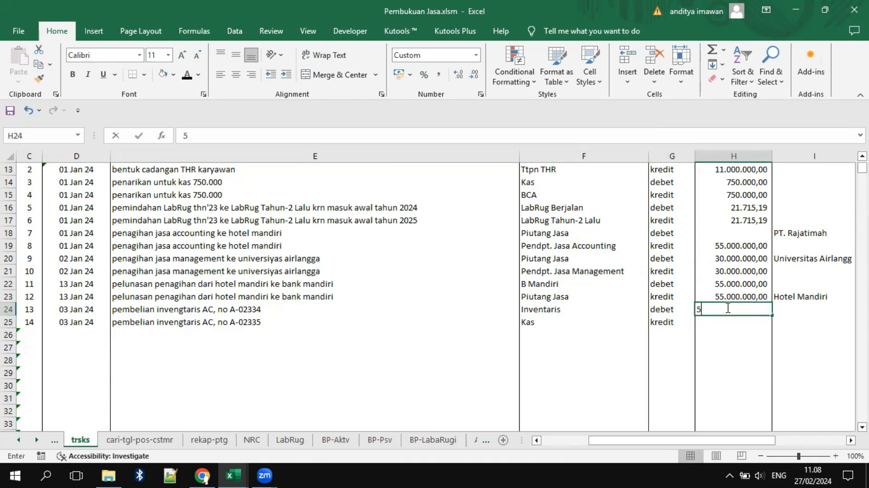
text(000000)
key(Return)
text(5000000)
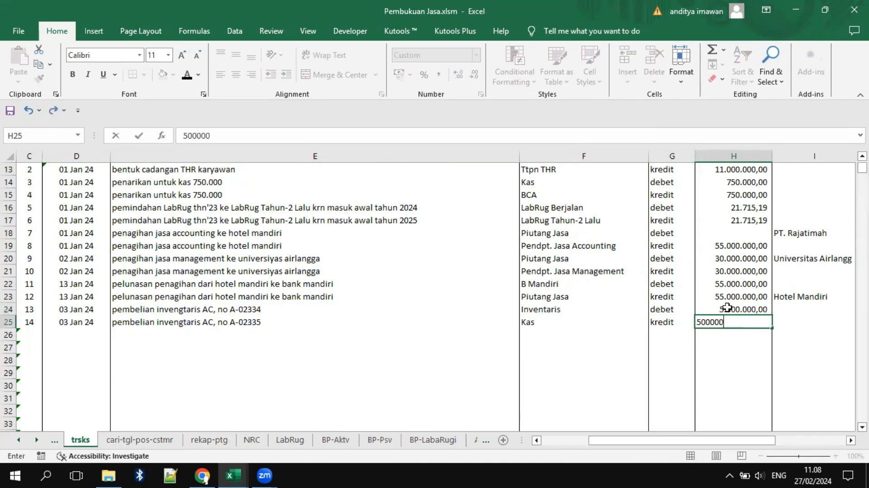
key(Return)
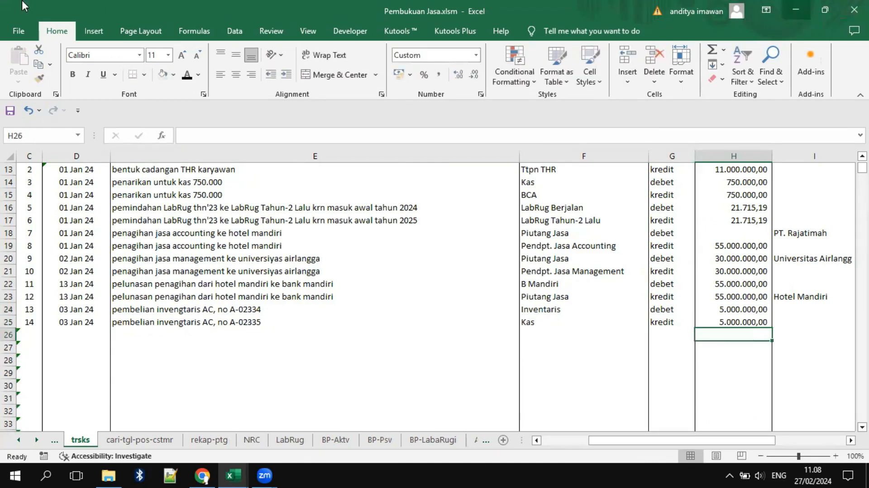
Step: On the NRC sheet, examine the Kas credit in F14, the Inventaris debit in E41 and the debit-credit totals
key(ctrl+Page_Down)
key(ctrl+Page_Down)
key(ctrl+Page_Down)
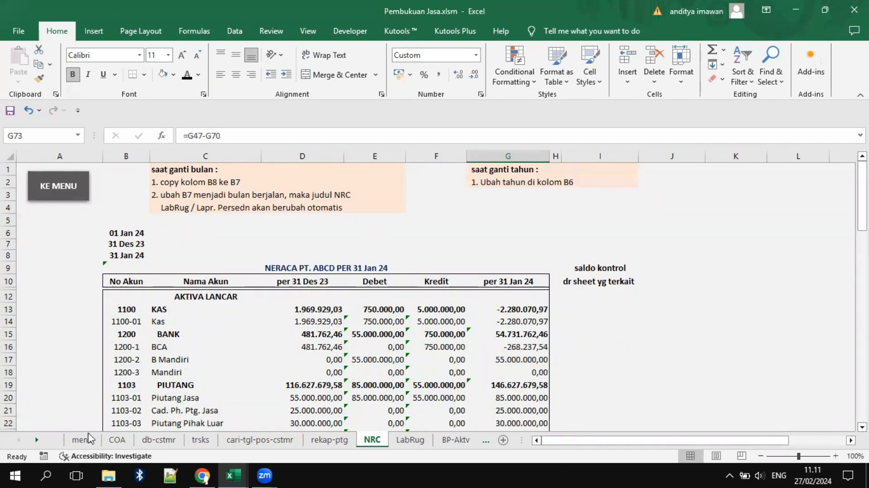
click(441, 322)
scroll(493, 325, down, 9)
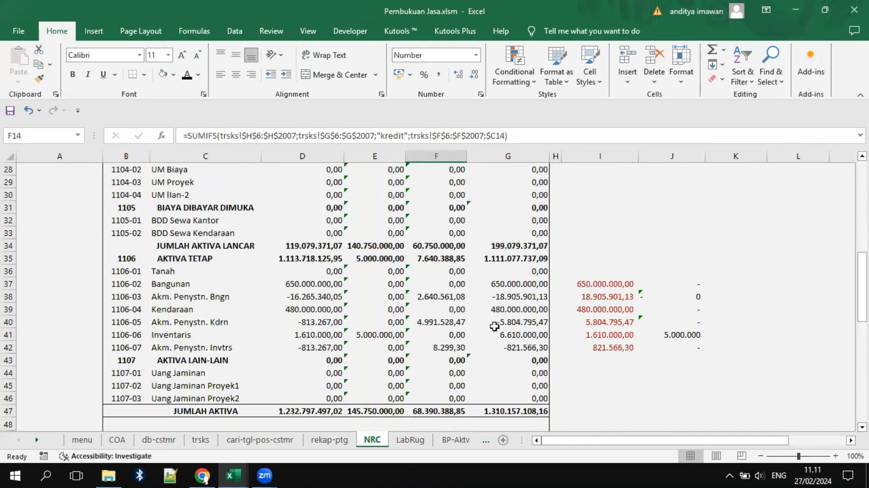
click(384, 334)
scroll(385, 334, down, 11)
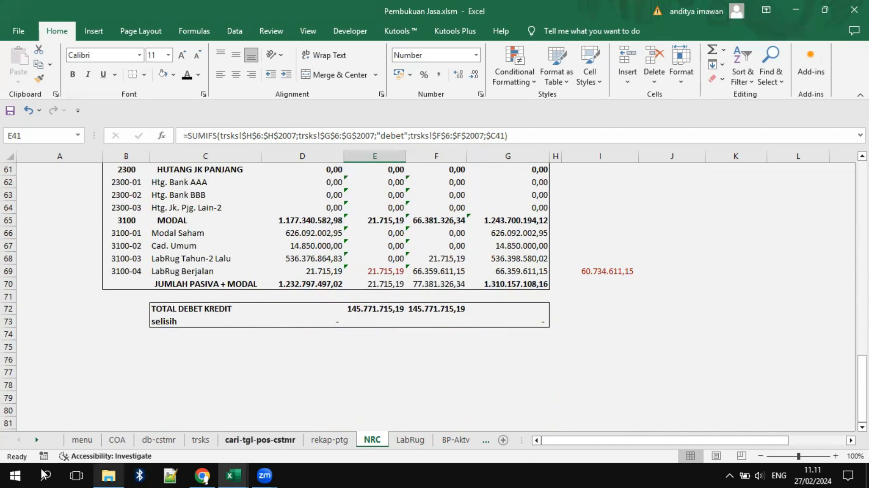
Step: On the AT-Invntrs sheet, add the asset name "AC samsung . 1 pk" in G13
click(38, 440)
click(38, 440)
click(38, 440)
click(38, 440)
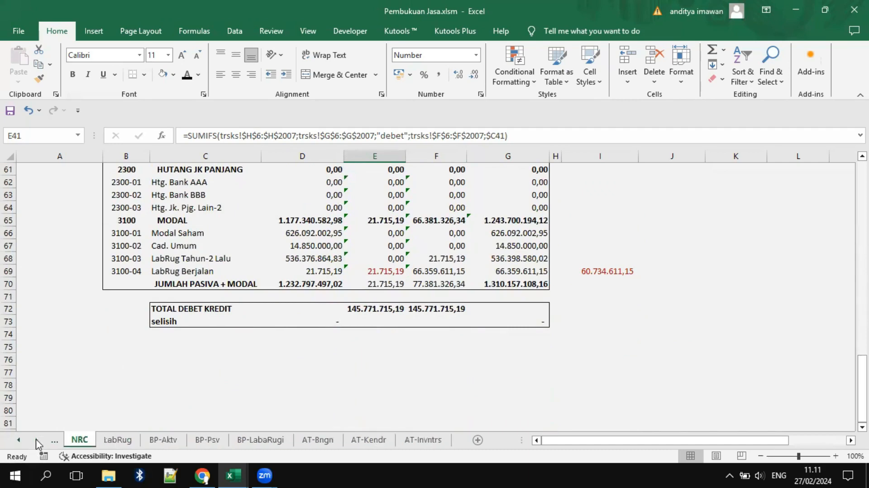
click(409, 445)
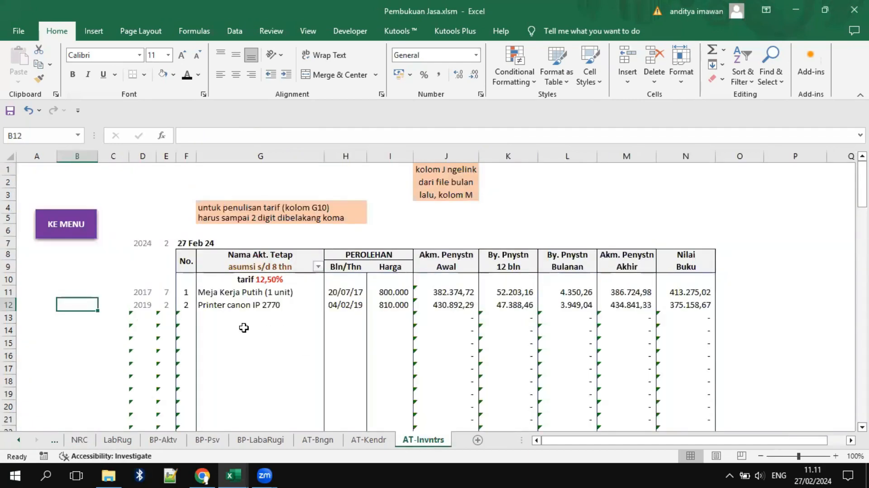
click(216, 319)
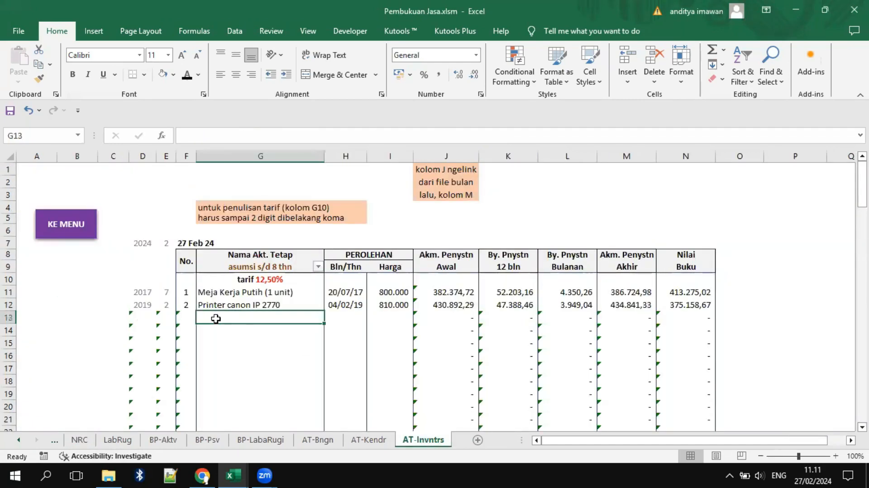
text(AC samsung . 1 pk)
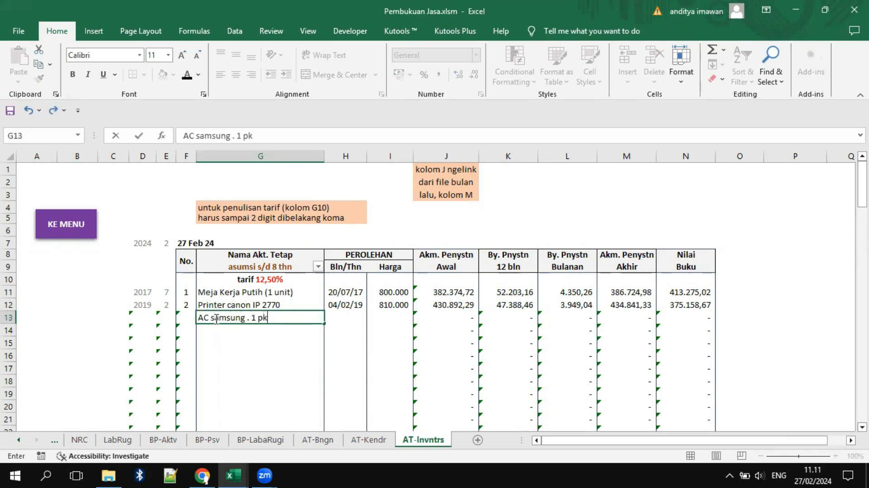
key(Return)
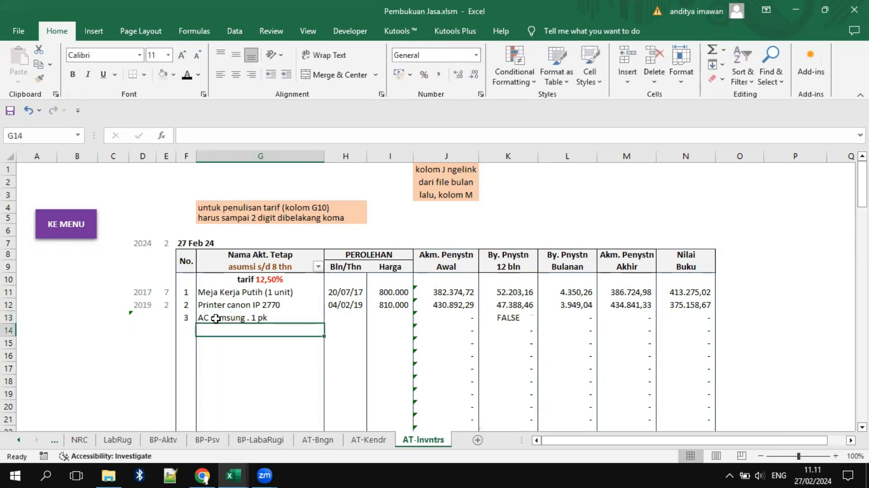
Step: Enter the AC's acquisition date 05/02/19 in H13 and its price 5000000 in I13
click(342, 316)
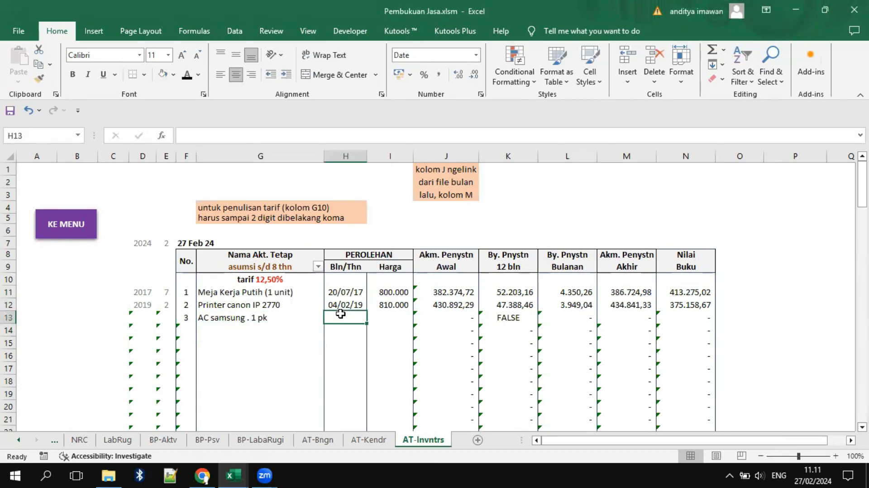
text(05/0)
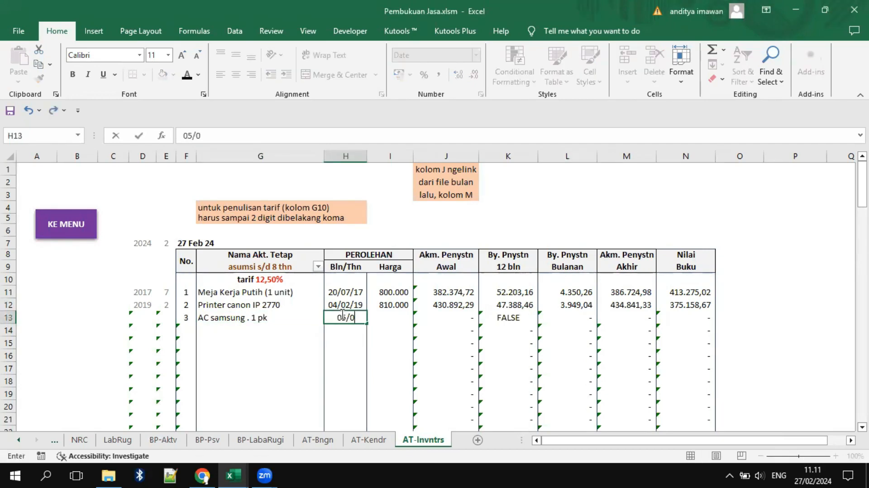
text(2/19)
key(Return)
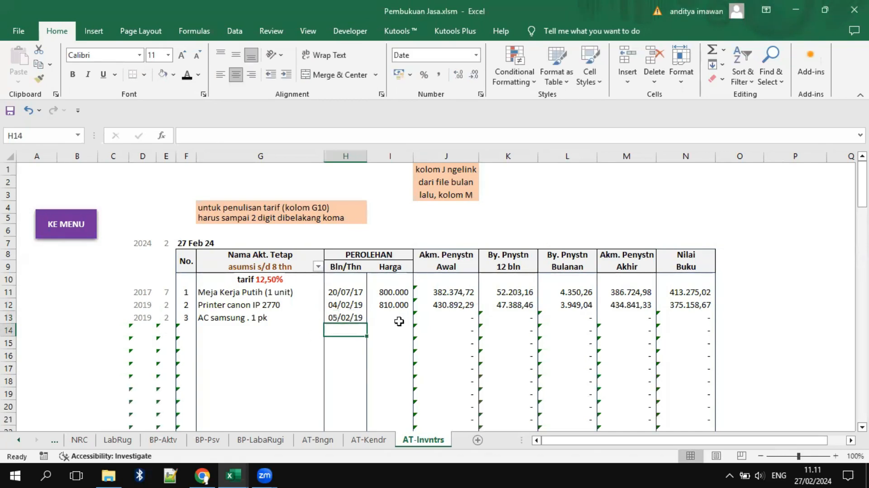
click(395, 318)
text(5000000)
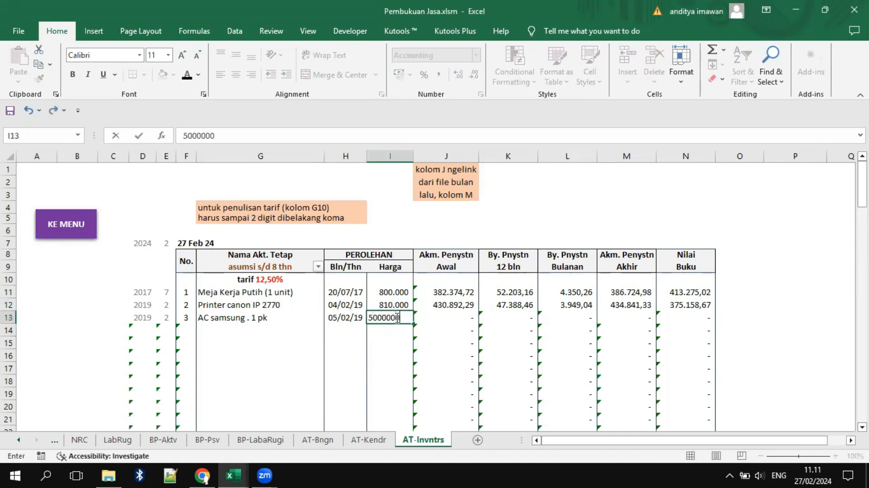
key(Return)
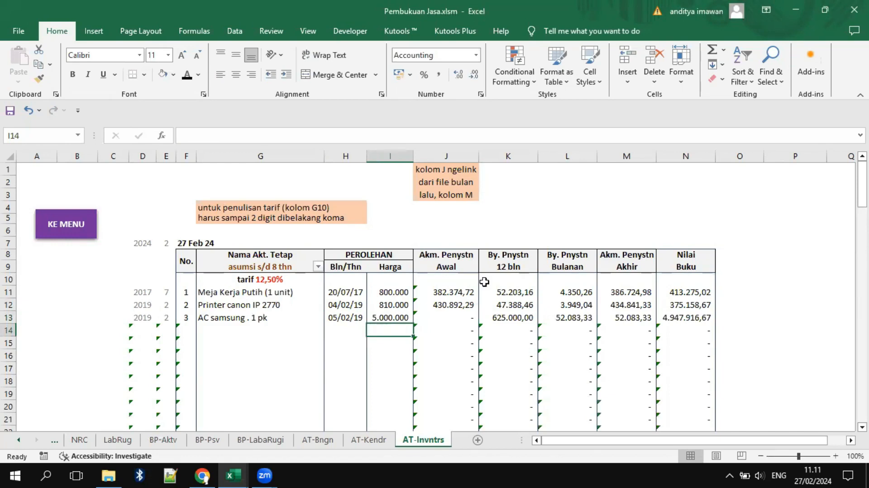
Step: Examine the AC's opening depreciation, monthly cost and yearly cost formulas in row 13 and the tariff in G10
click(464, 316)
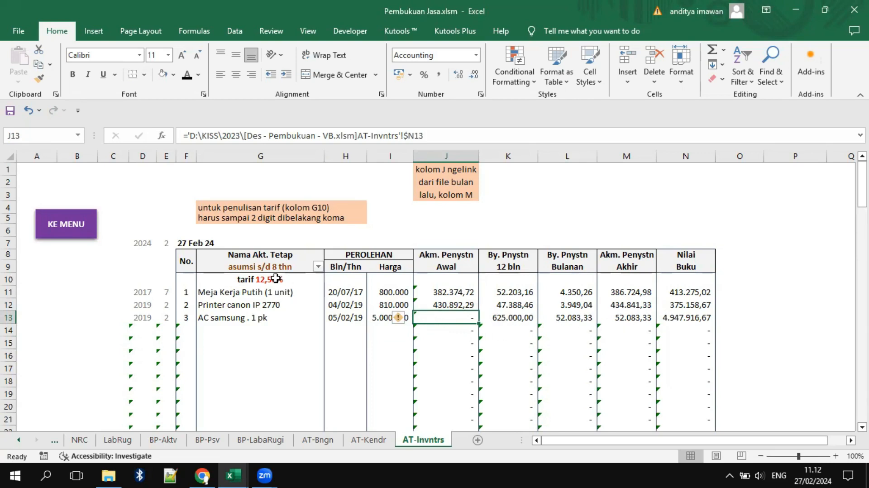
click(561, 313)
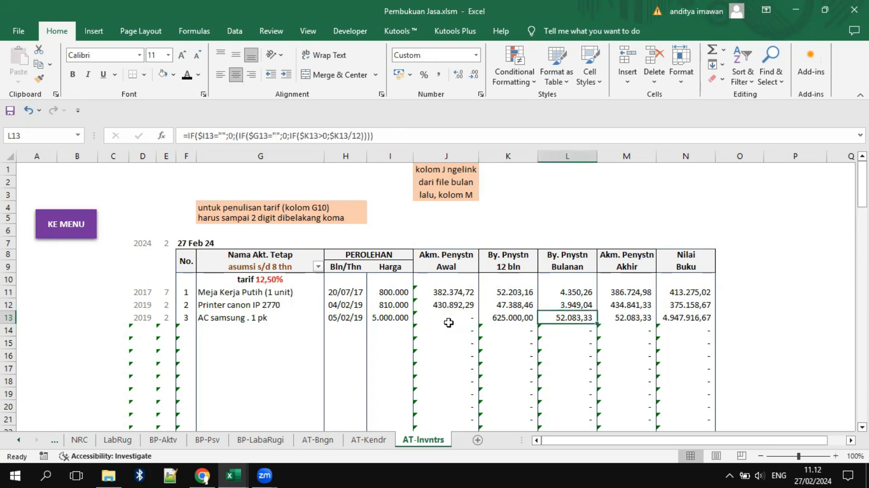
click(277, 282)
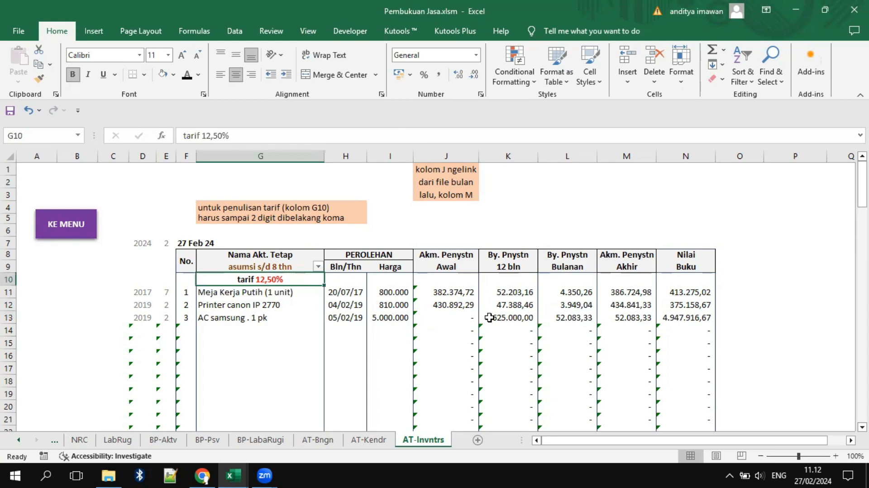
click(511, 320)
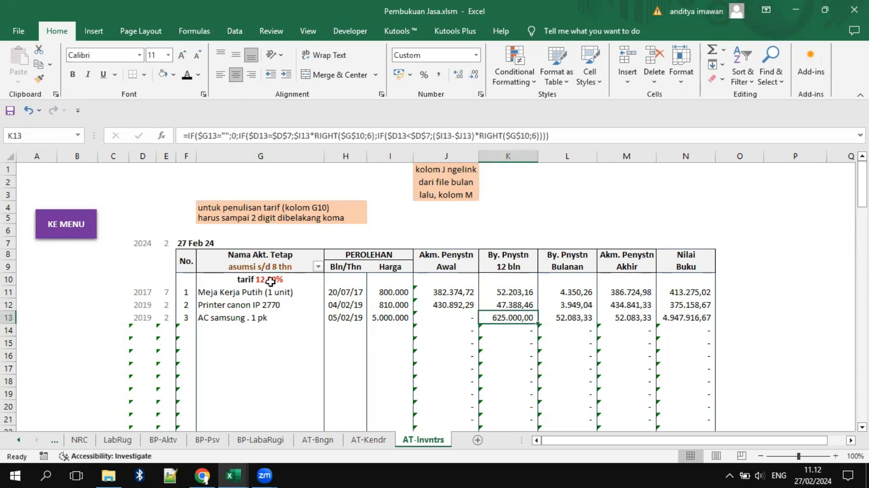
Step: Give the tariff note in G4:H5 and the column J note in J1:J3 a lighter orange fill
click(207, 207)
drag(207, 208, 357, 221)
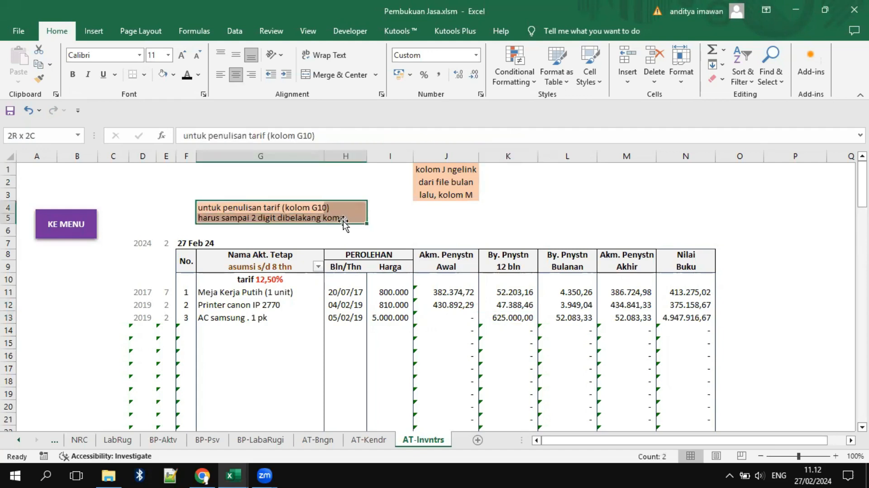
click(173, 75)
click(217, 119)
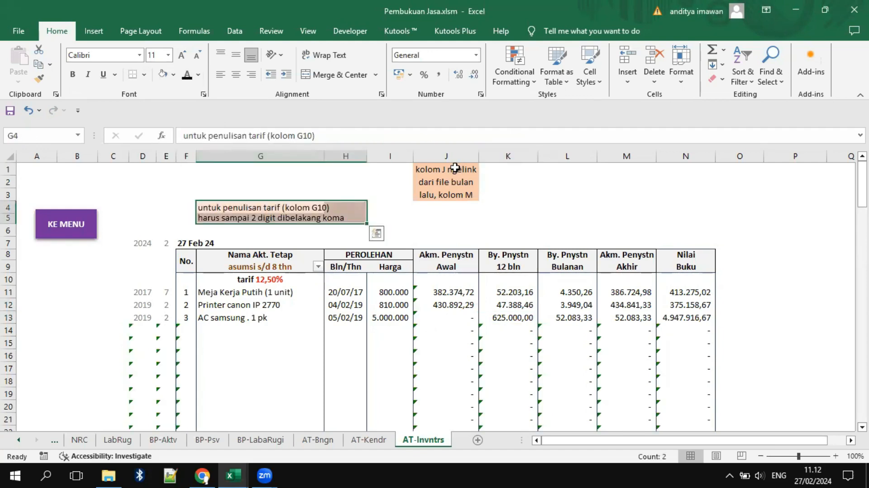
drag(455, 168, 452, 194)
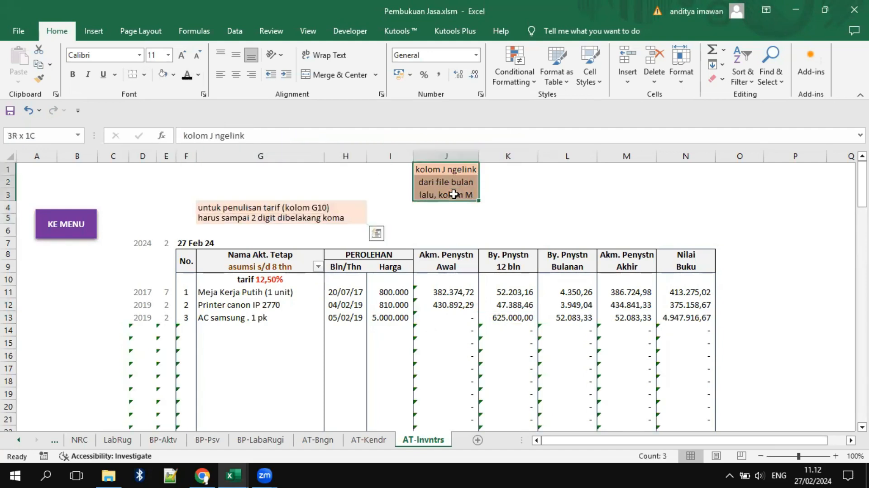
click(132, 204)
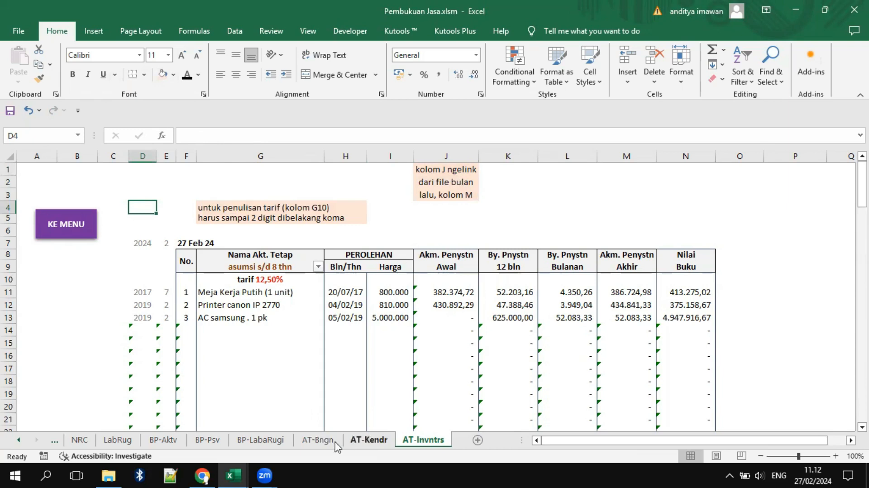
Step: Check the AT-Bngn sheet, and on AT-Kendr filter the blanks out of the asset name column
click(317, 439)
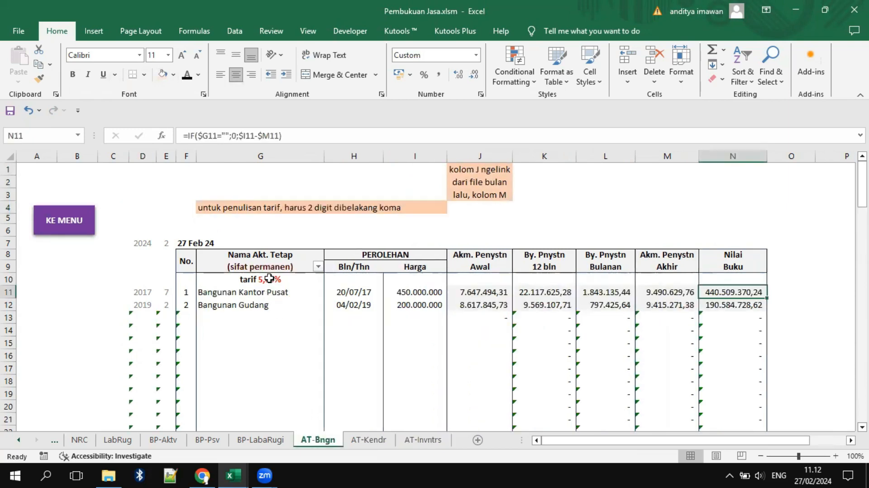
click(367, 439)
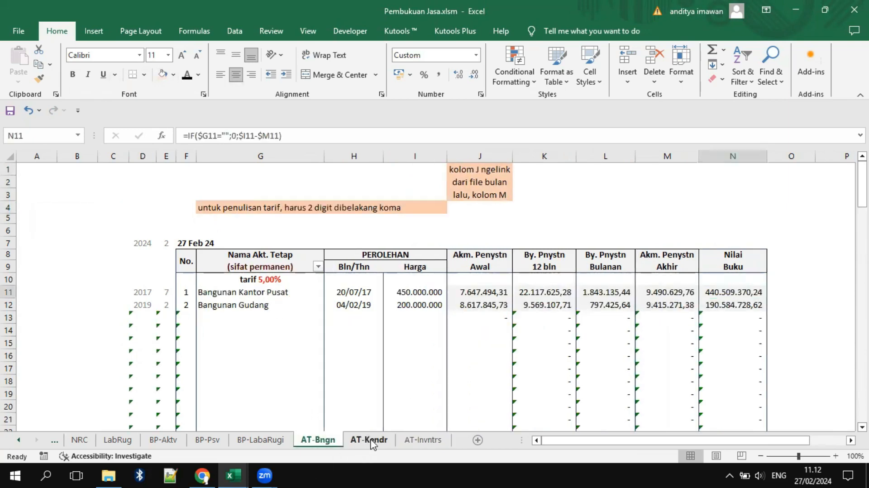
click(316, 265)
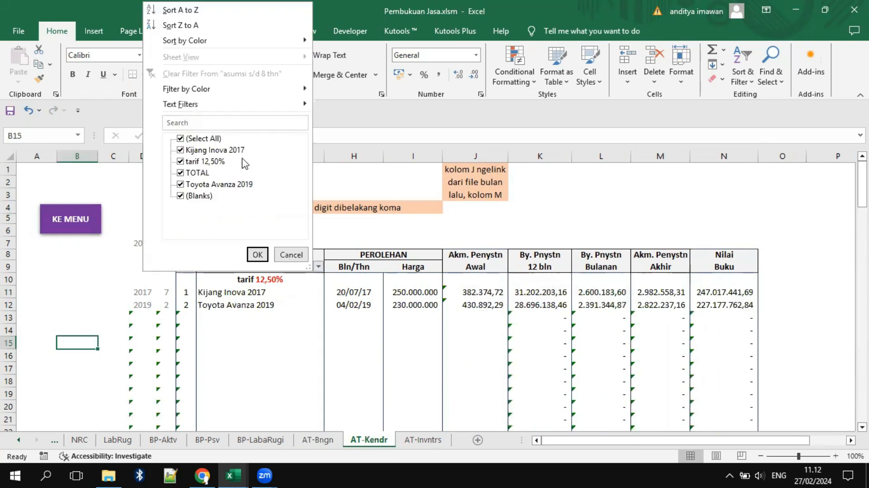
click(199, 196)
click(258, 256)
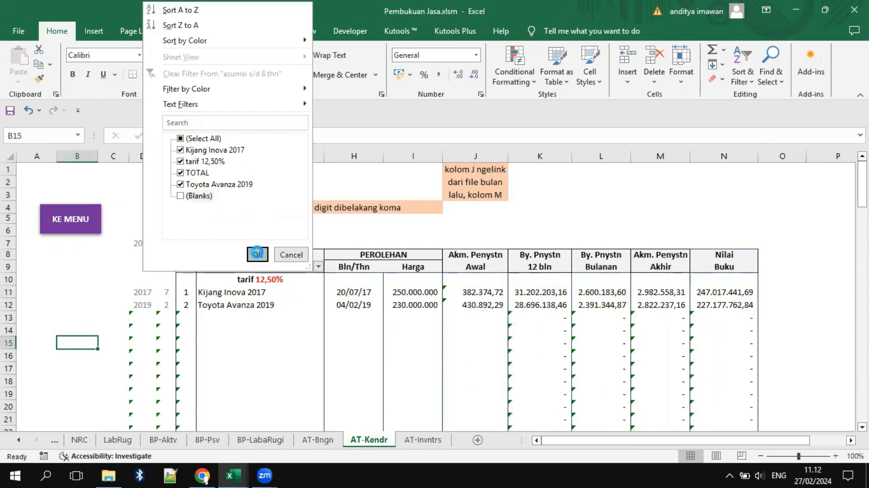
scroll(297, 267, down, 3)
scroll(372, 289, up, 3)
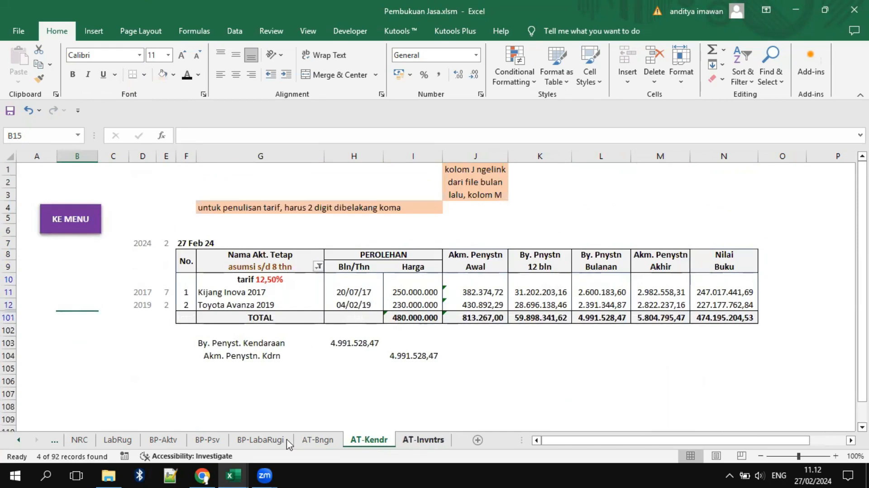
Step: On the AT-Bngn sheet, filter the blank rows out of the Nama Akt. Tetap column
click(318, 440)
click(319, 267)
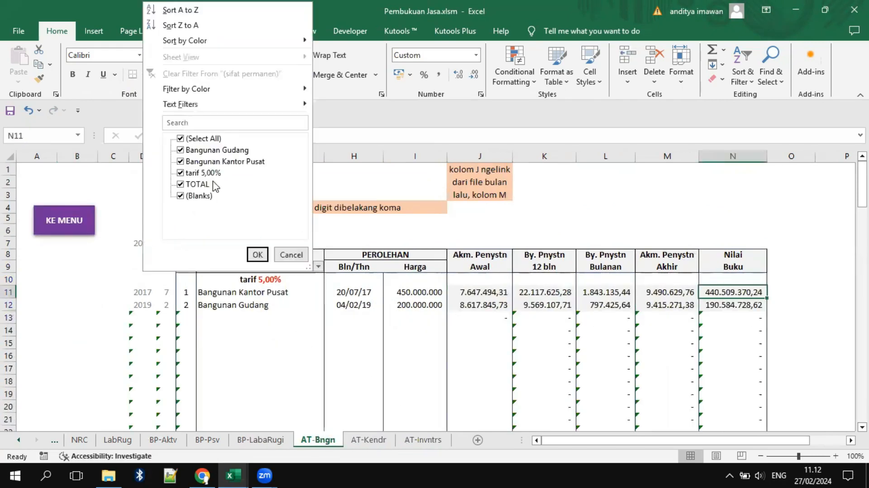
click(196, 196)
click(257, 254)
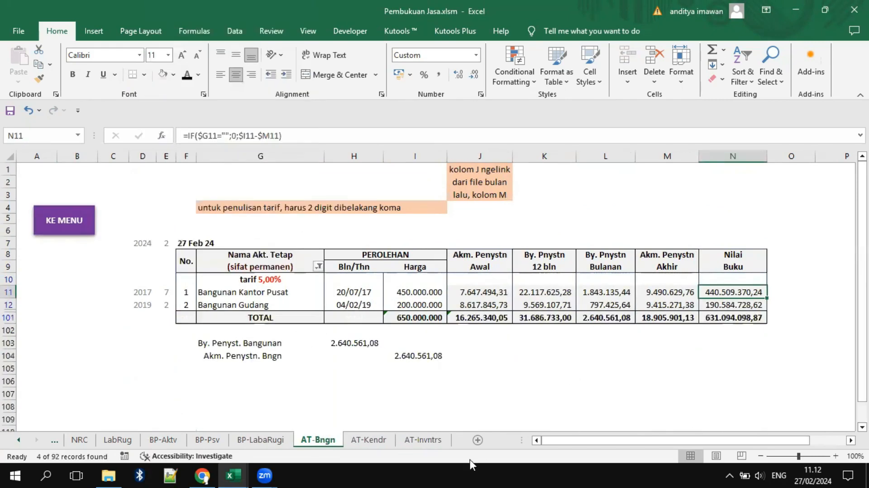
Step: On the AT-Invntrs sheet, filter the blank rows out of the Nama Akt. Tetap column and autofit column H's width
click(424, 440)
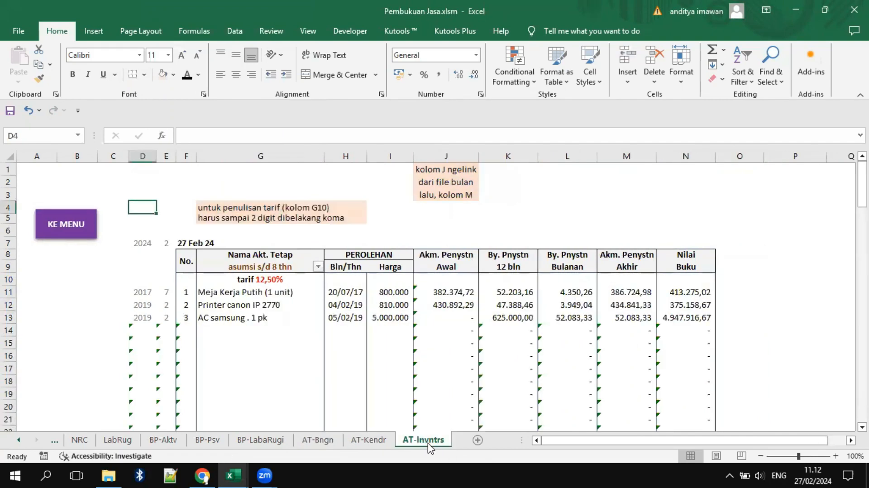
click(318, 268)
click(199, 207)
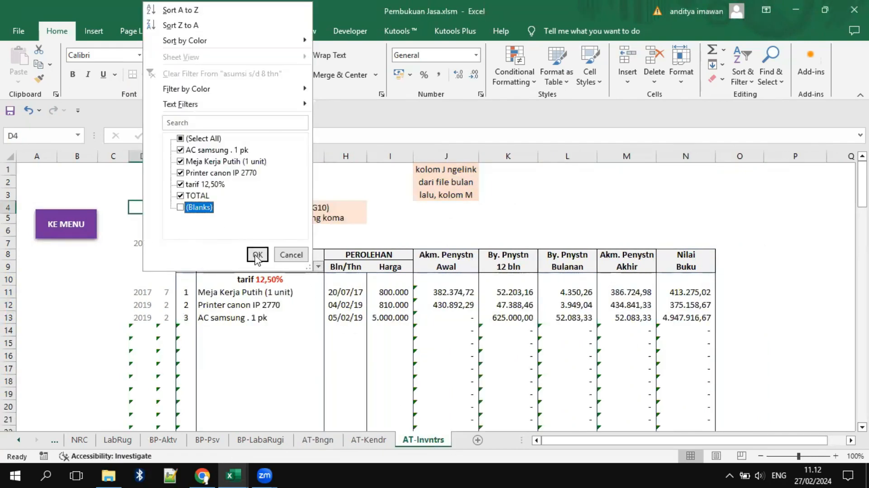
click(257, 254)
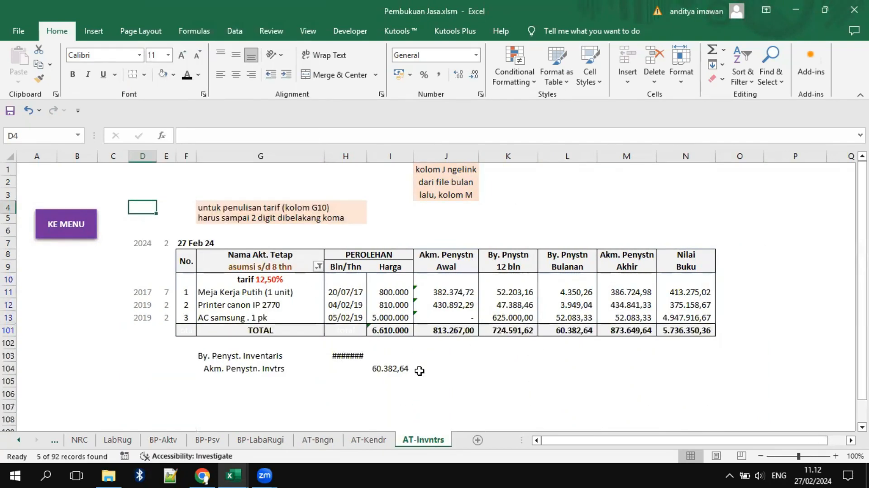
double_click(364, 155)
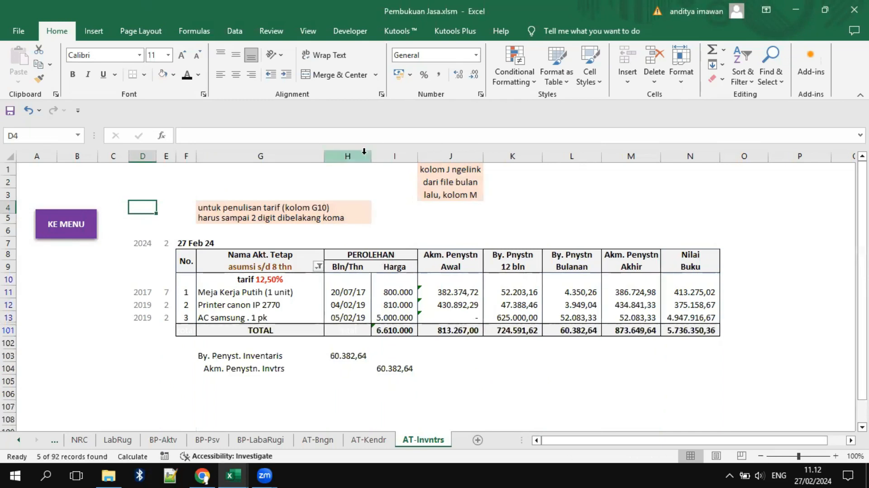
Step: On the trsks sheet, fill the automatic journal area, cells D6:H11 and the merged I6 cell, with light orange
click(18, 440)
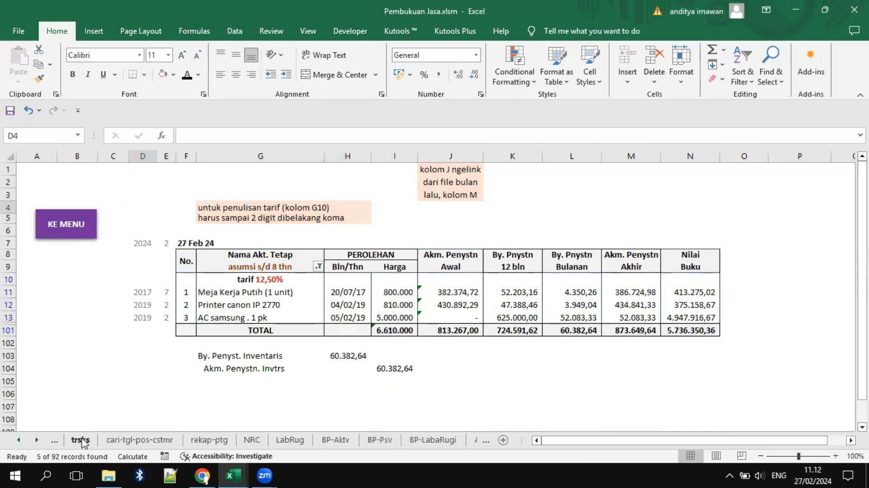
click(80, 439)
scroll(498, 269, up, 4)
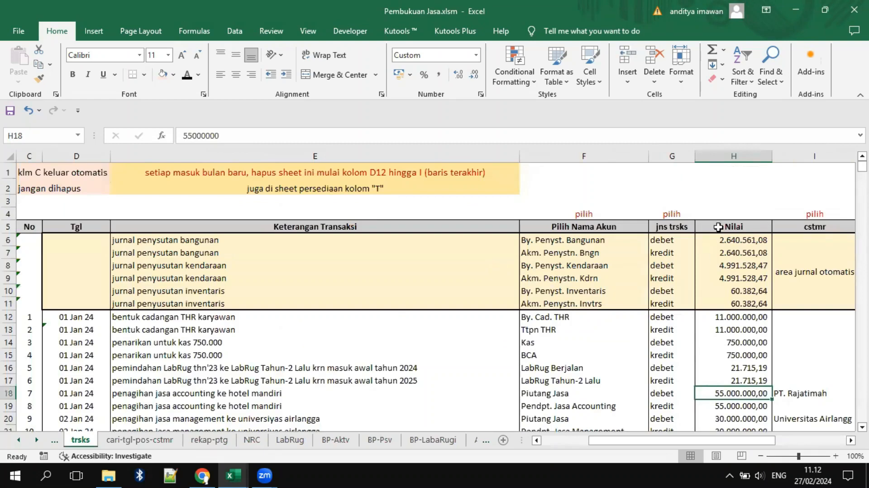
drag(54, 250, 737, 294)
click(780, 268)
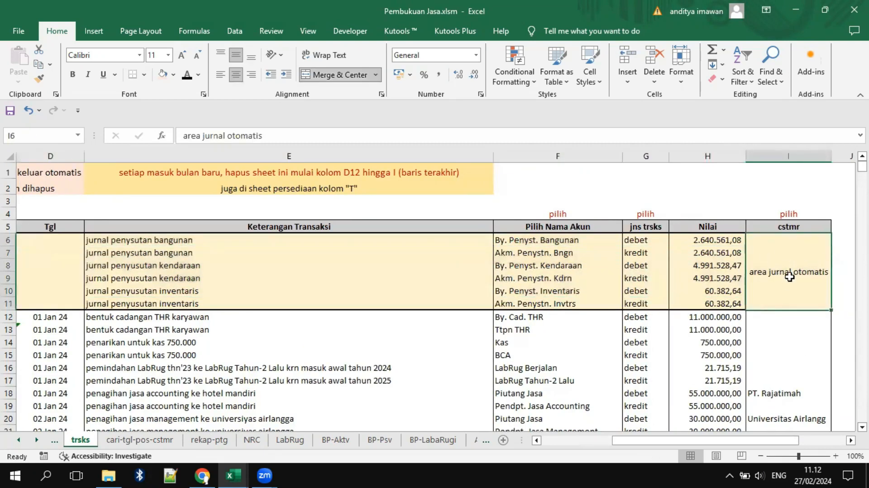
click(163, 74)
drag(631, 436, 560, 437)
drag(154, 239, 656, 299)
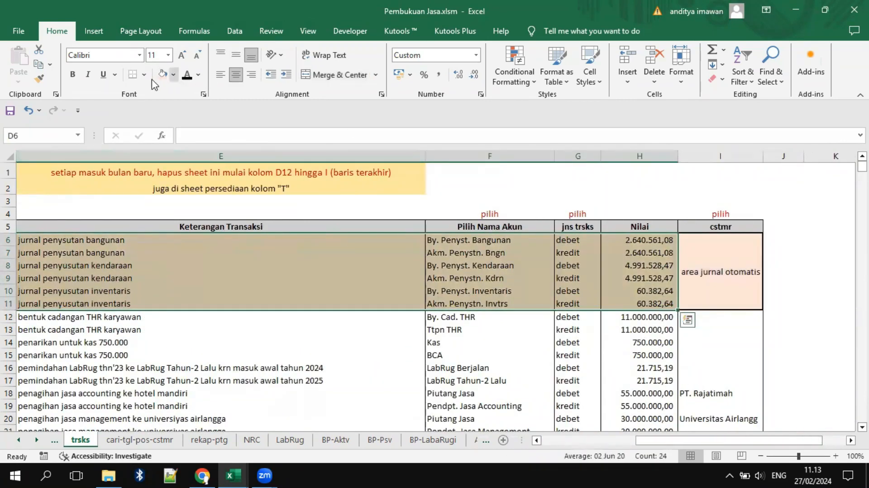
click(163, 74)
click(475, 341)
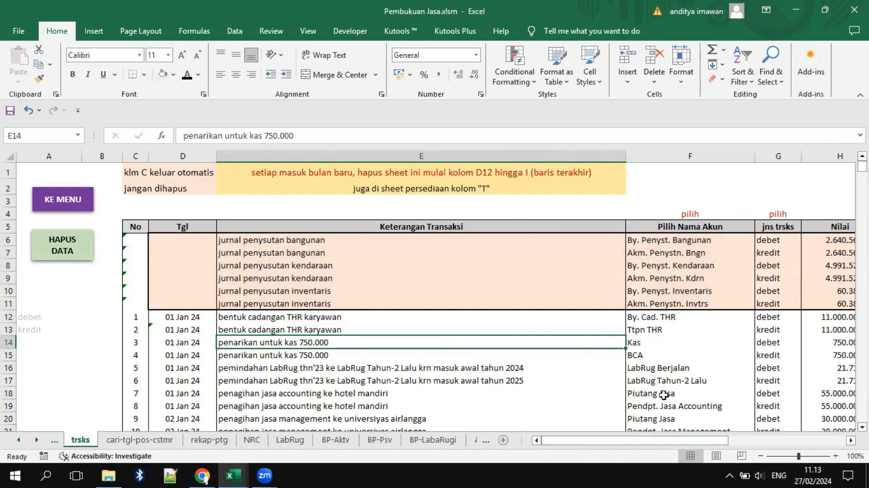
Step: Examine the transaction rows on the trsks sheet, especially which entries have a customer assigned in the cstmr column
scroll(664, 397, down, 5)
drag(543, 440, 624, 445)
scroll(723, 267, up, 5)
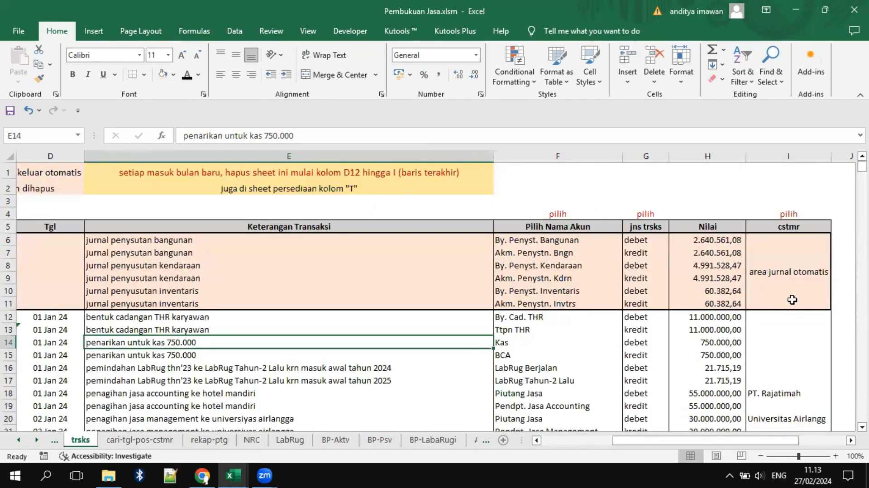
scroll(792, 300, down, 3)
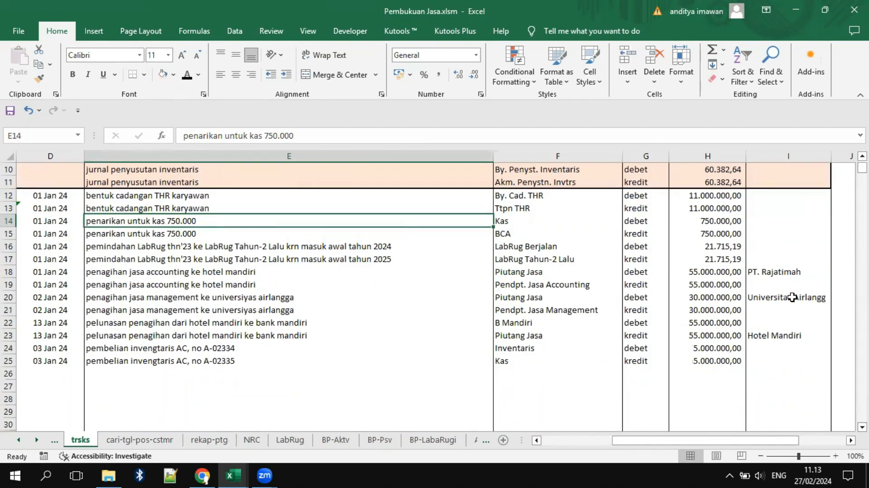
click(760, 273)
scroll(760, 272, up, 2)
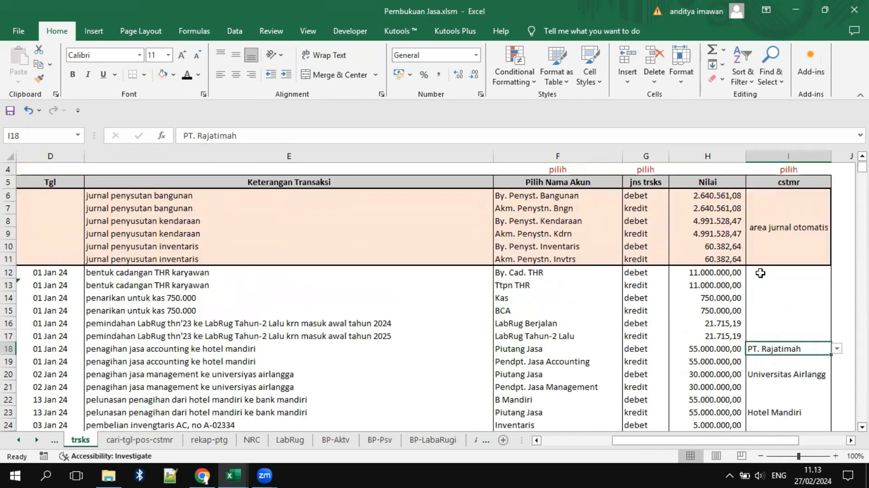
click(776, 179)
scroll(776, 349, down, 4)
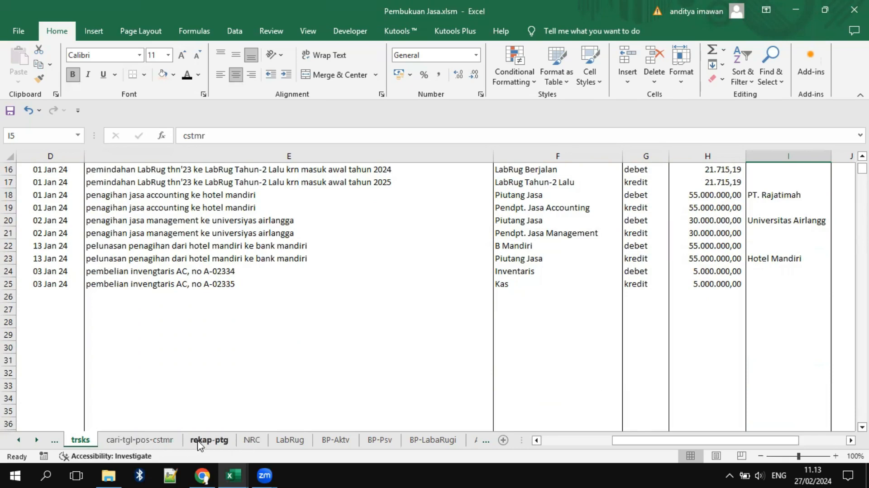
Step: On the cari-tgl-pos-cstmr sheet, review the search categories customer, pos and tanggal, and set the category in E3 to customer
click(168, 441)
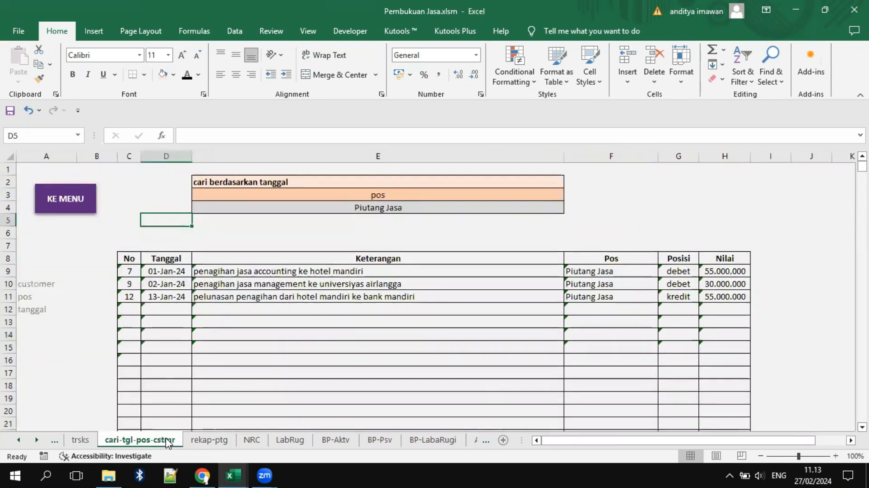
click(323, 357)
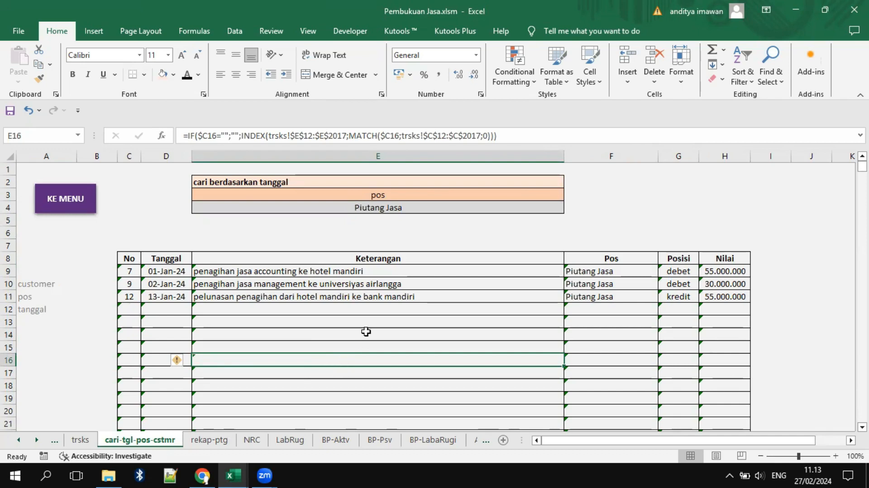
click(521, 194)
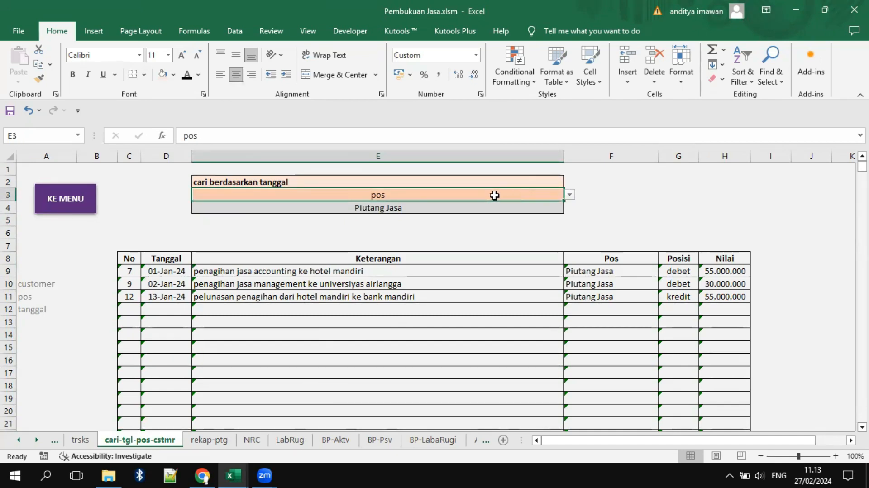
click(32, 281)
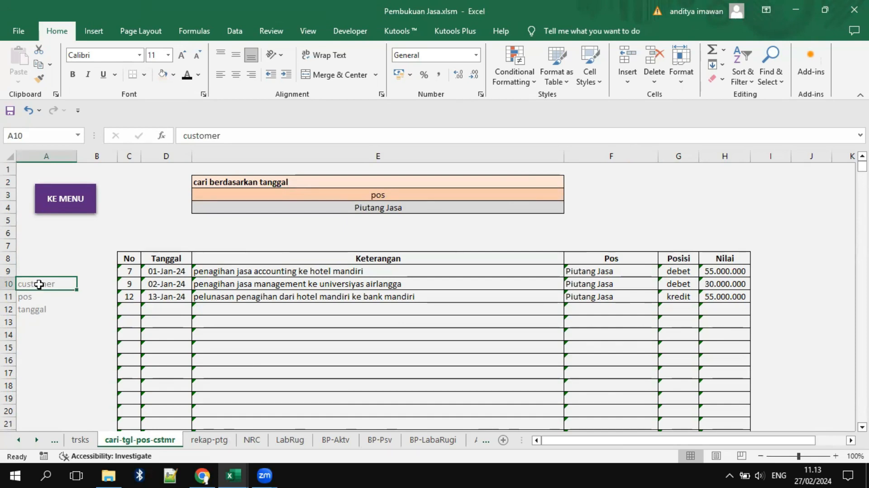
click(29, 300)
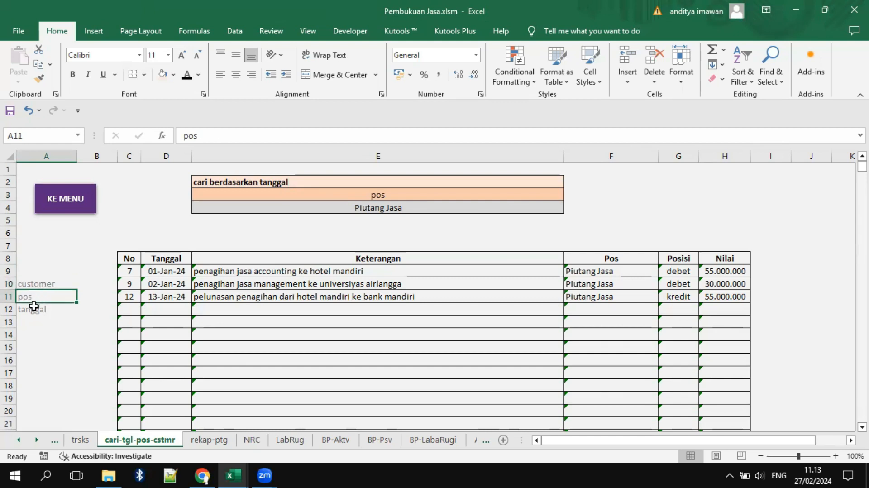
click(30, 310)
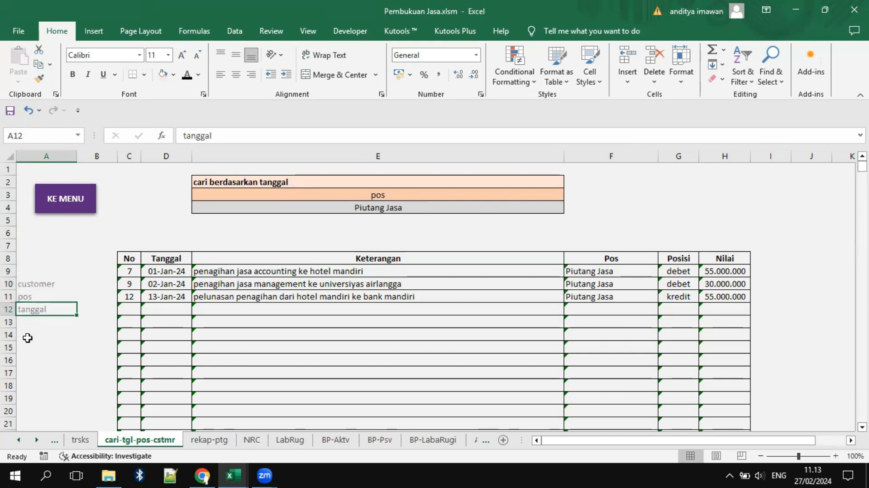
click(367, 194)
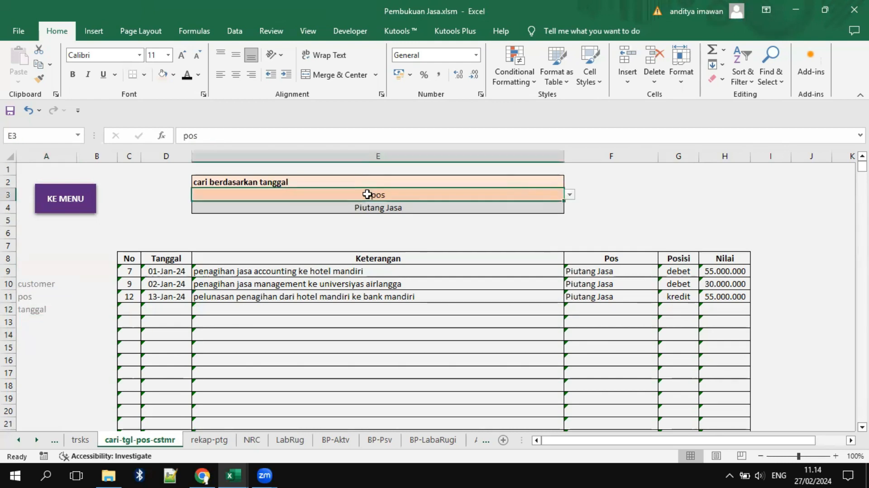
click(570, 195)
click(567, 209)
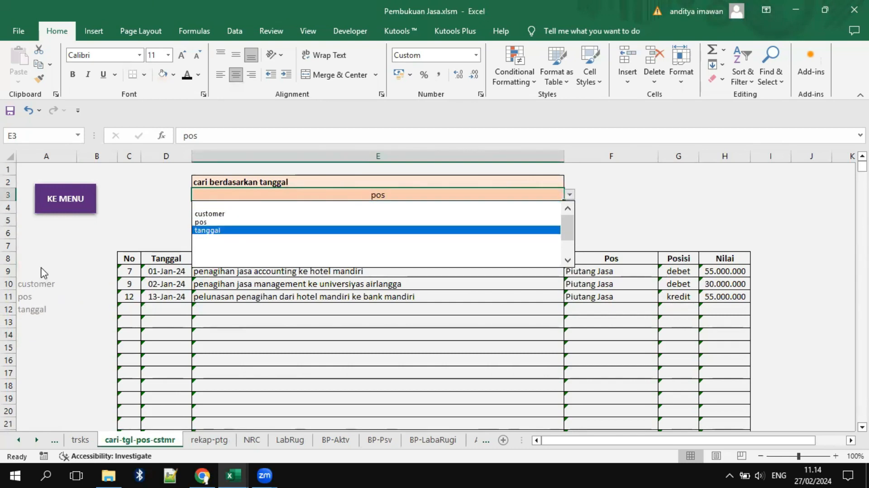
click(217, 213)
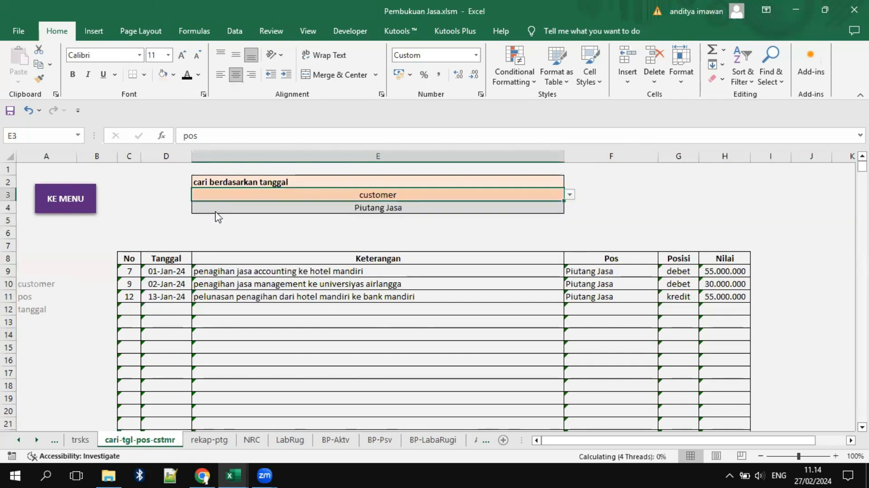
Step: Search the transactions for the customer PT. Rajatimah in cell E4
click(550, 208)
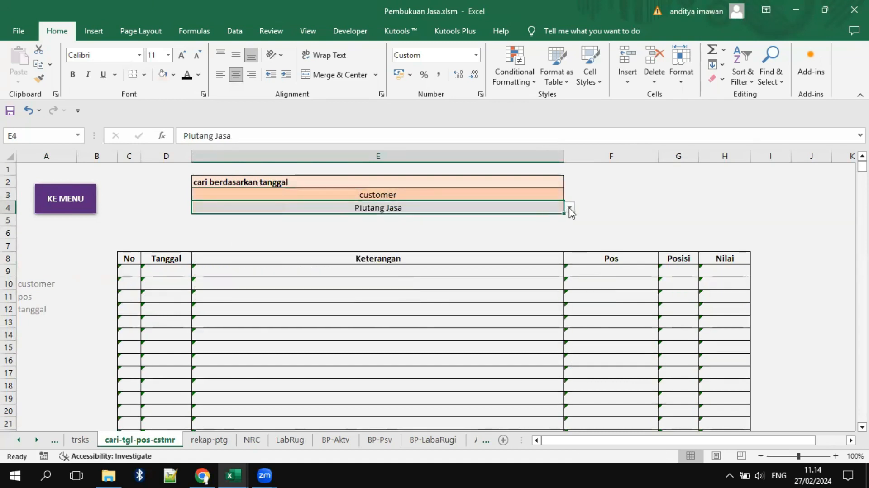
click(569, 207)
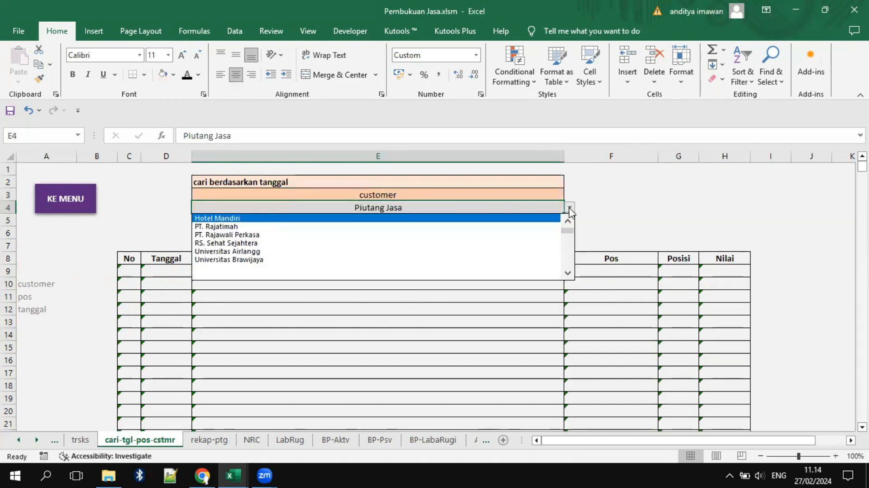
click(216, 226)
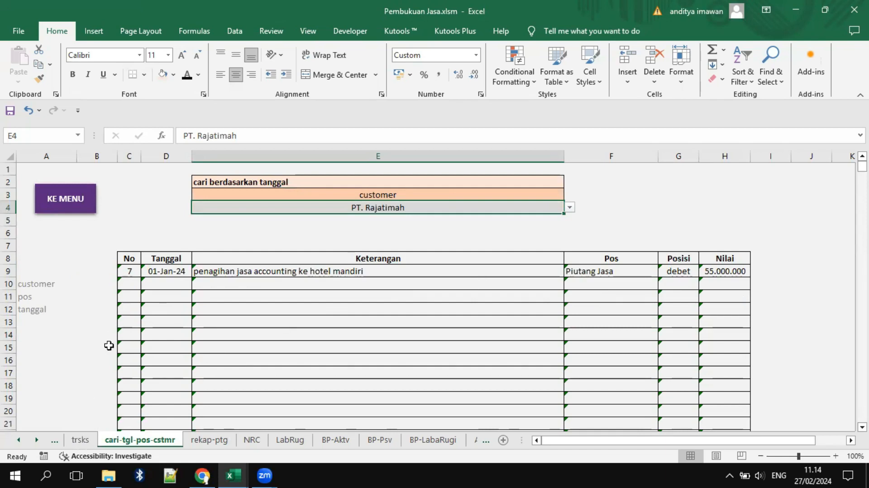
Step: Compare the PT. Rajatimah search result with its transaction in row 18 of the trsks sheet, including the cstmr column
click(80, 439)
drag(636, 440, 589, 446)
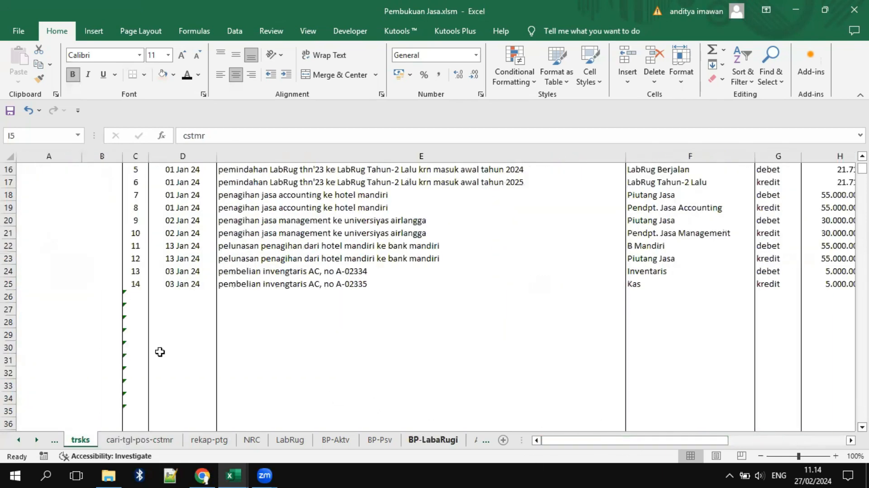
click(8, 194)
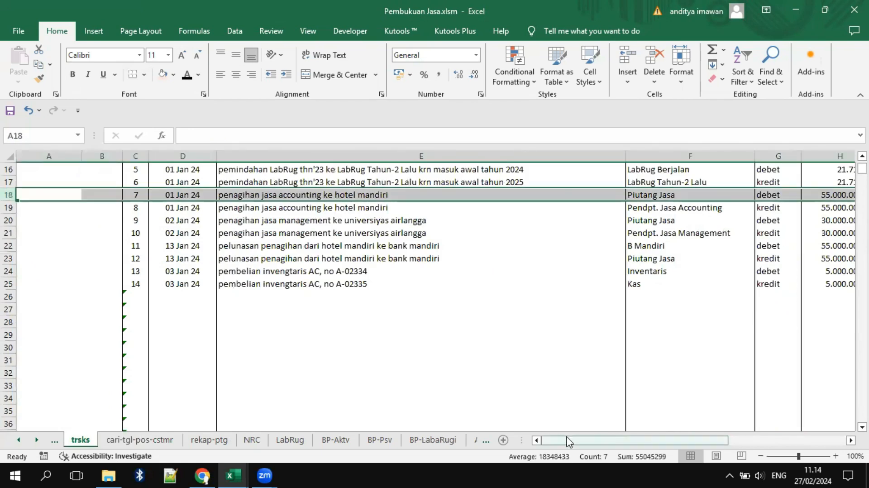
drag(574, 446, 657, 407)
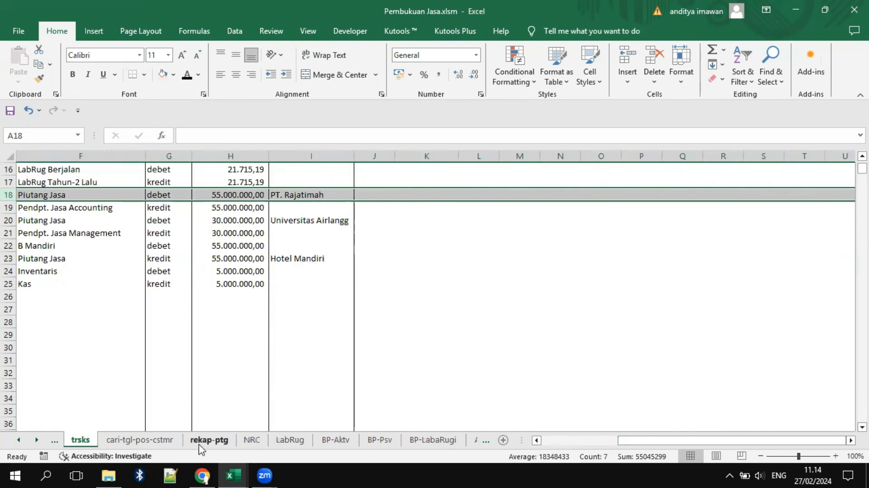
click(152, 441)
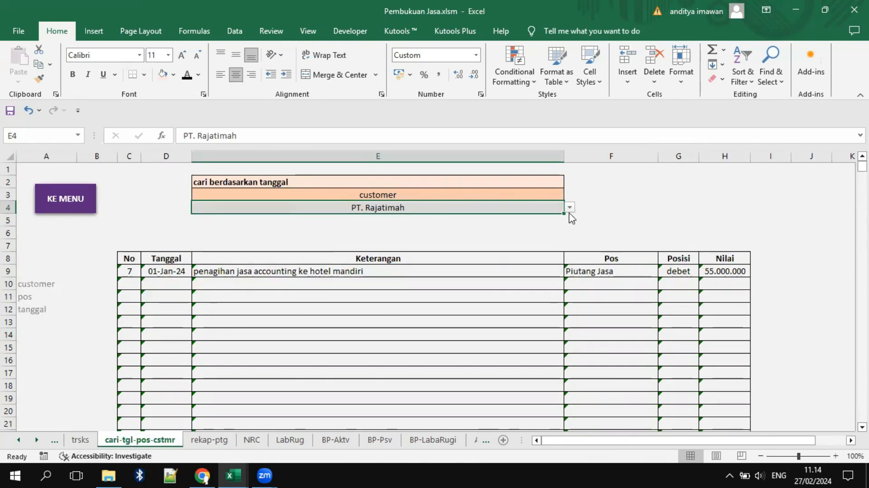
click(80, 442)
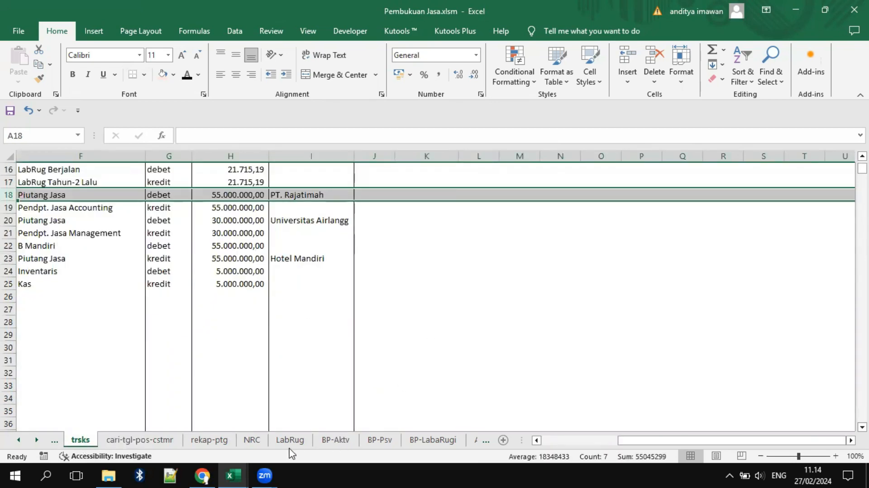
Step: On the cari-tgl-pos-cstmr sheet, set the customer to search for in E4 to PT. Rajawali Perkasa
click(140, 440)
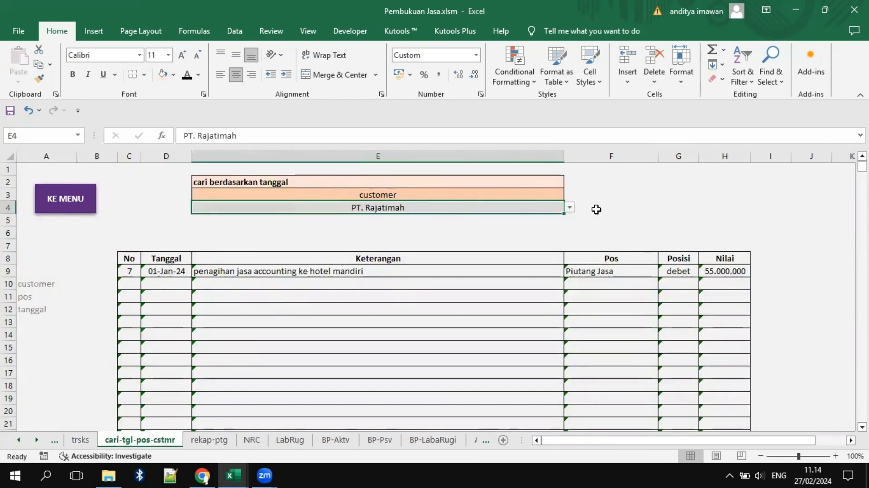
click(570, 208)
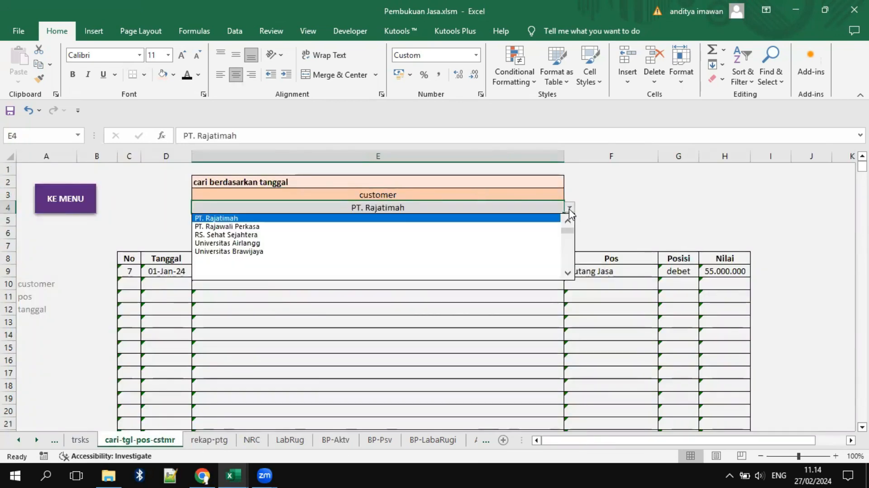
click(240, 229)
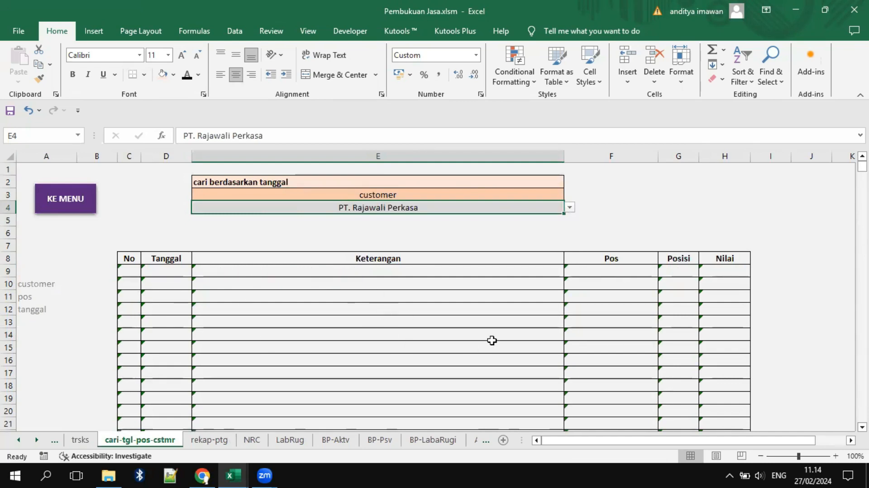
Step: Look through the empty result table, then search the transactions for the customer Universitas Airlangg in E4
scroll(528, 346, down, 7)
scroll(528, 345, down, 5)
scroll(527, 345, up, 12)
click(569, 209)
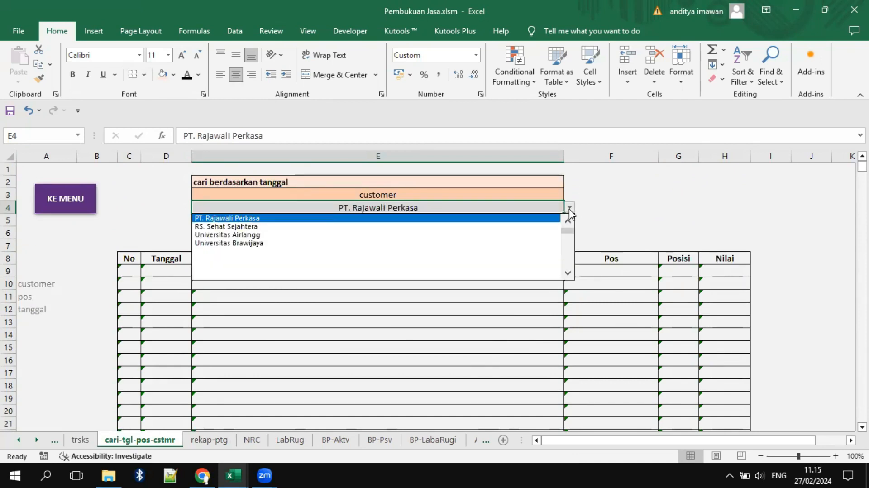
click(252, 233)
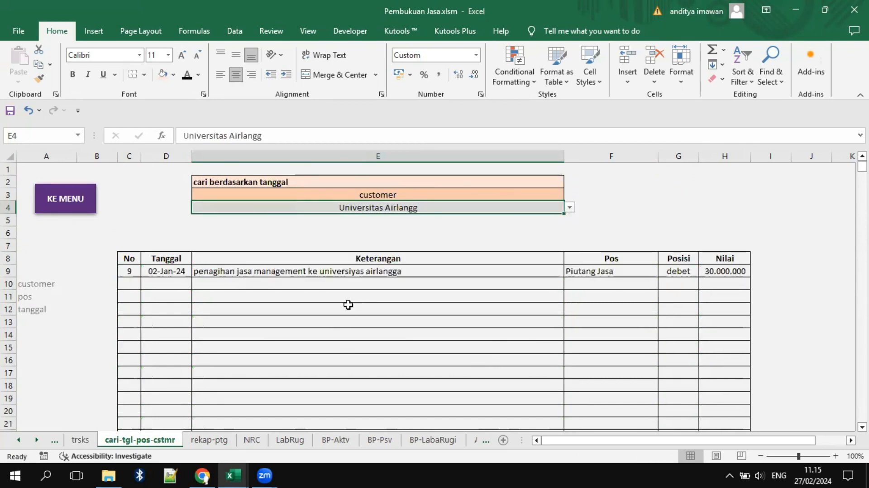
Step: Review the customer names offered in E4 and compare the Universitas Airlangg result with the cstmr entries on the trsks sheet
click(569, 209)
click(567, 221)
click(568, 222)
click(568, 221)
click(568, 221)
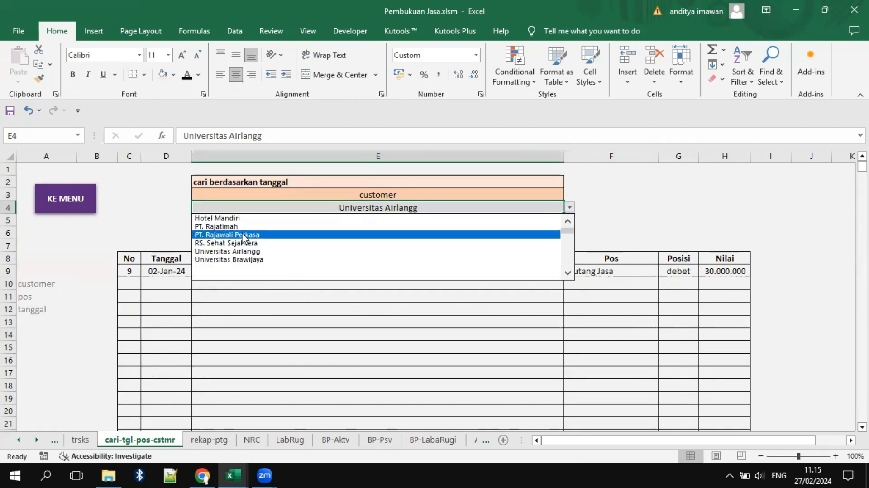
click(195, 339)
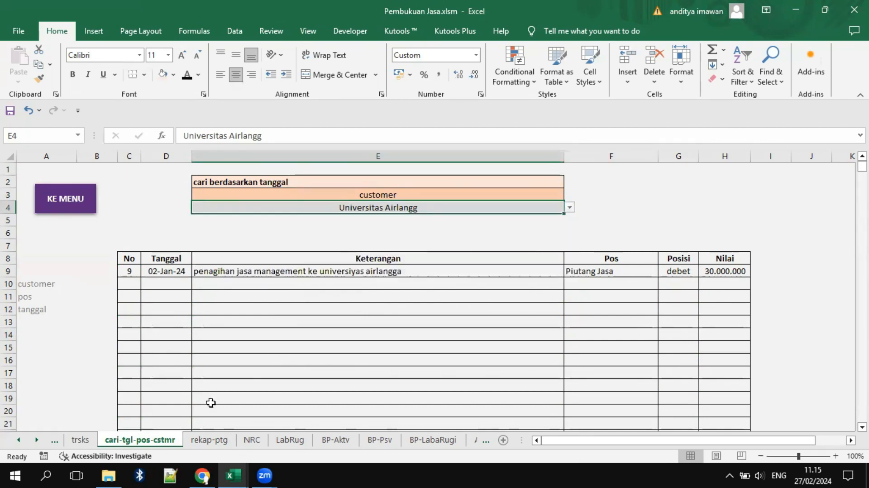
click(80, 440)
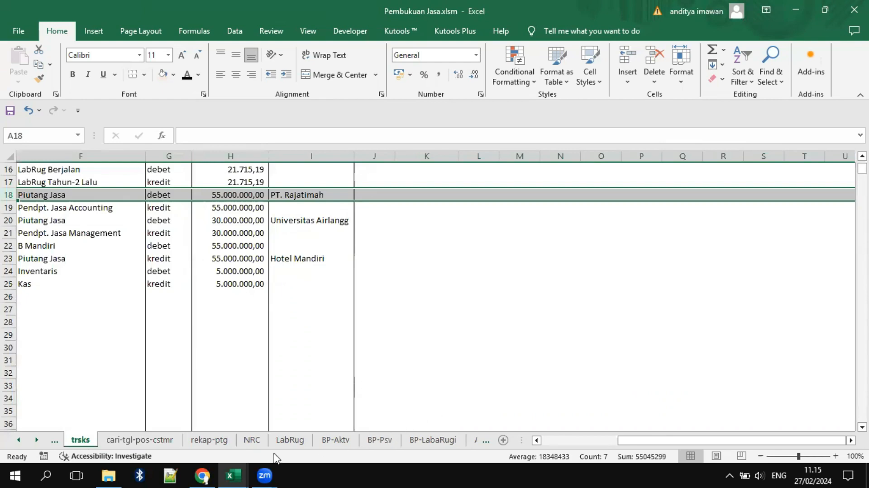
click(139, 440)
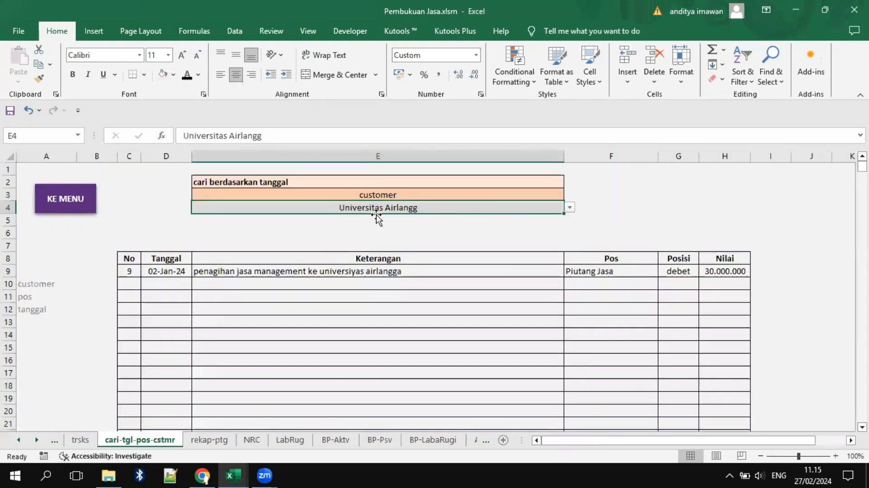
Step: Search the transactions for the customer Hotel Mandiri in cell E4
click(569, 208)
click(569, 221)
click(569, 221)
click(569, 222)
click(568, 222)
click(218, 219)
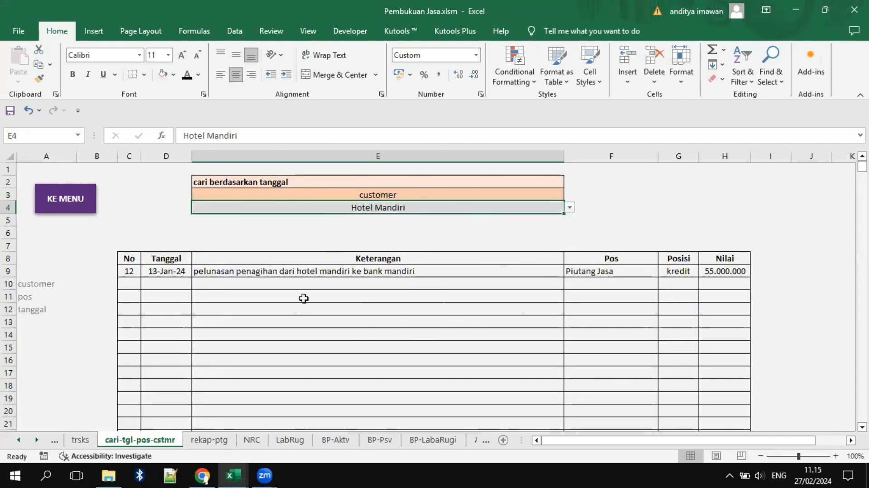
Step: On the trsks sheet, set the customer of the Piutang Jasa transaction in I18 to Hotel Mandiri
click(80, 438)
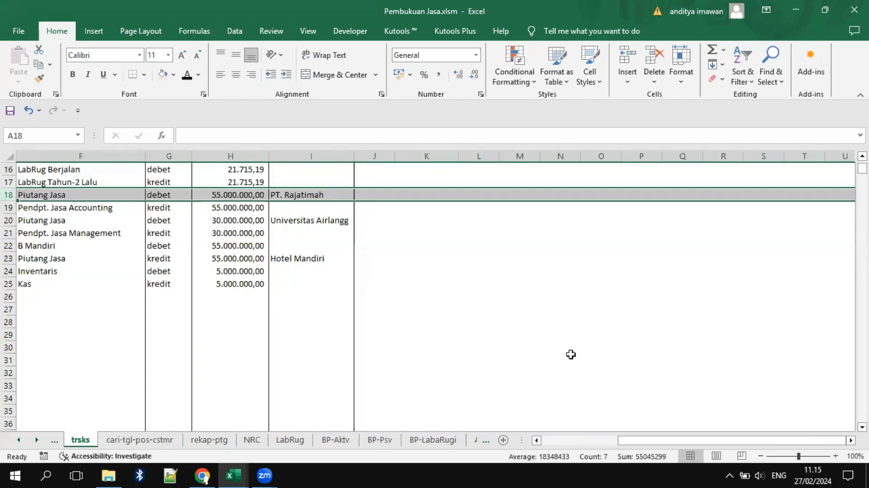
click(291, 195)
click(360, 195)
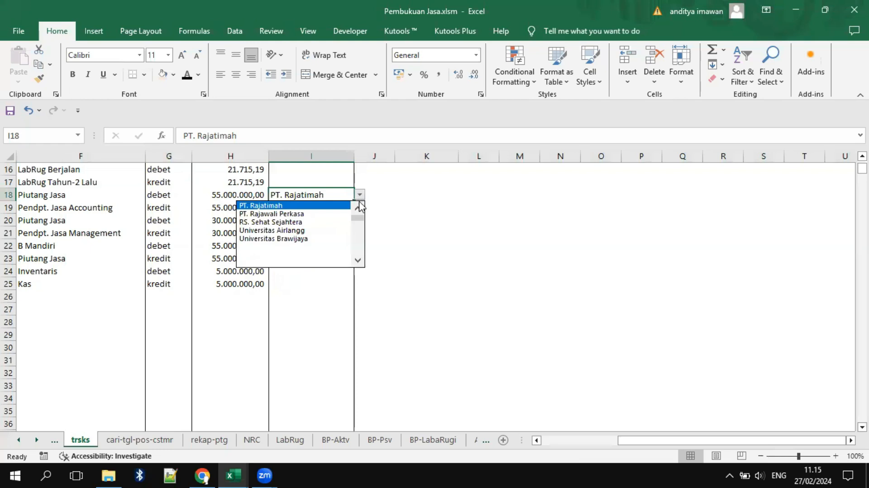
click(358, 210)
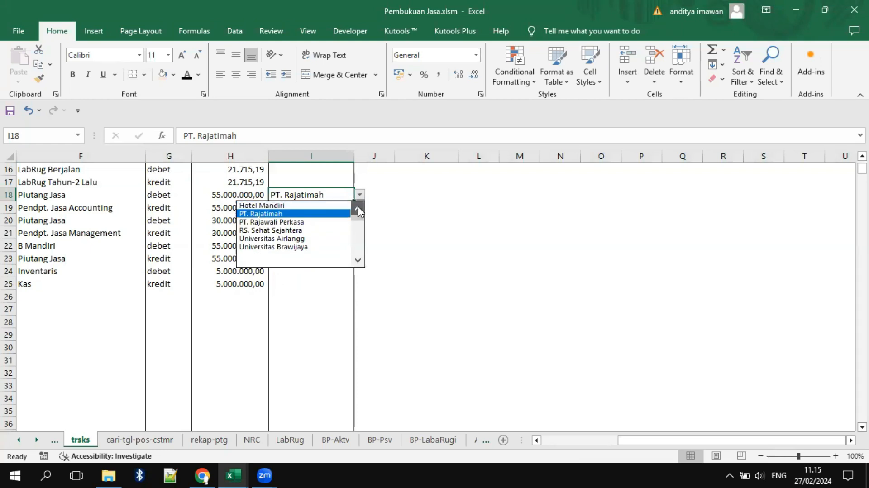
click(297, 206)
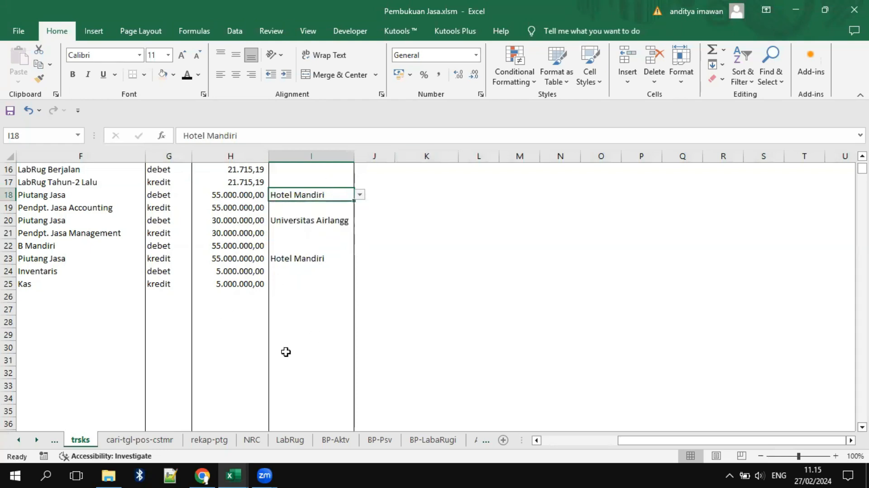
Step: On the cari-tgl-pos-cstmr sheet, examine the Pos and Posisi entries of the Hotel Mandiri transactions
click(147, 441)
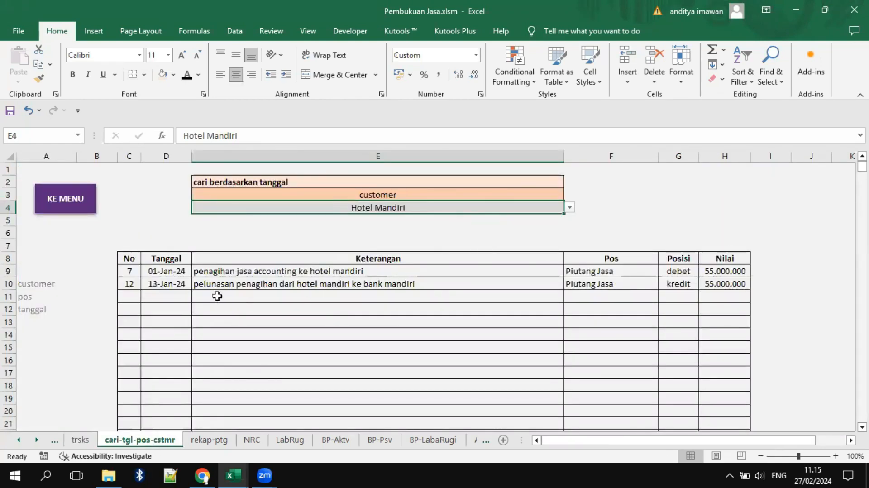
click(571, 272)
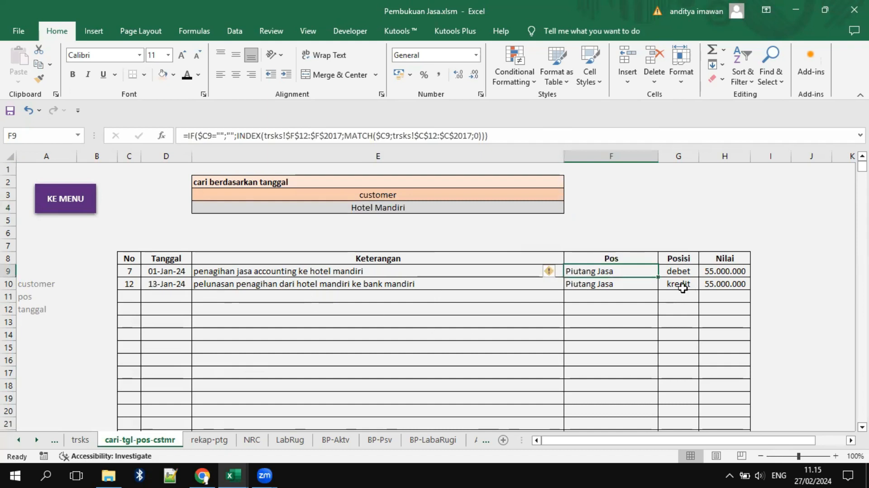
click(681, 271)
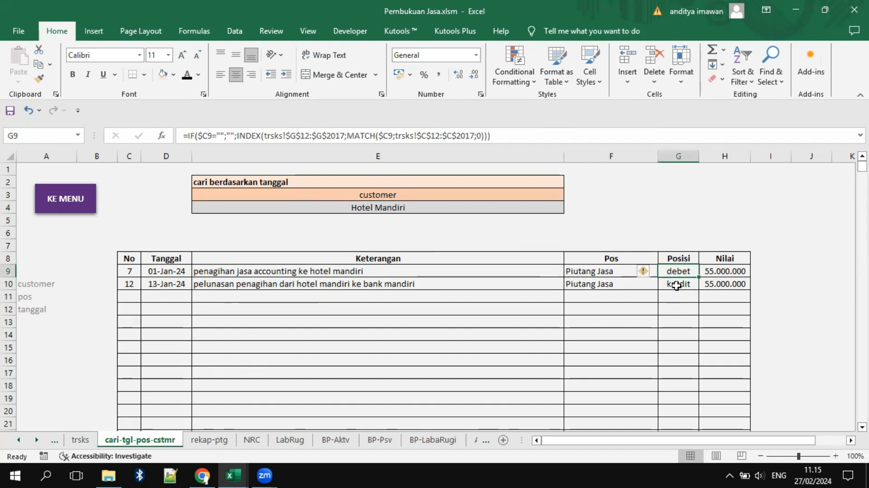
click(676, 285)
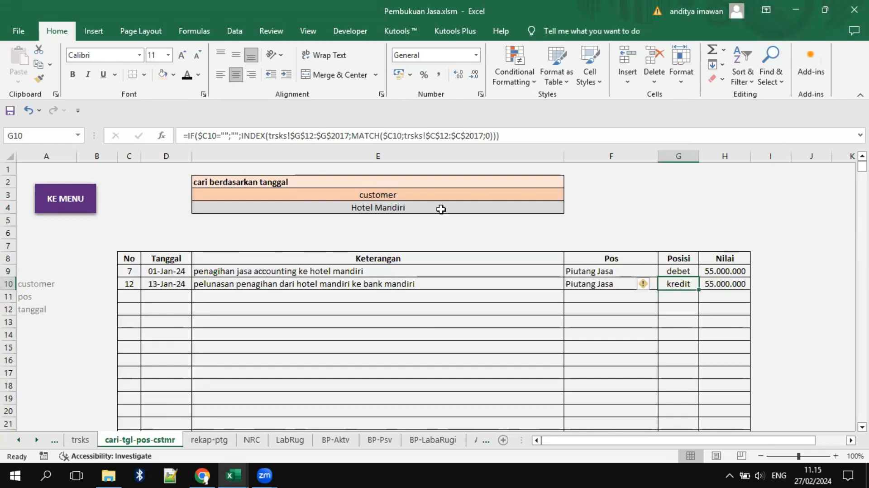
Step: Set the search category in E3 to pos and search the transactions for the account Piutang Jasa in E4
click(469, 193)
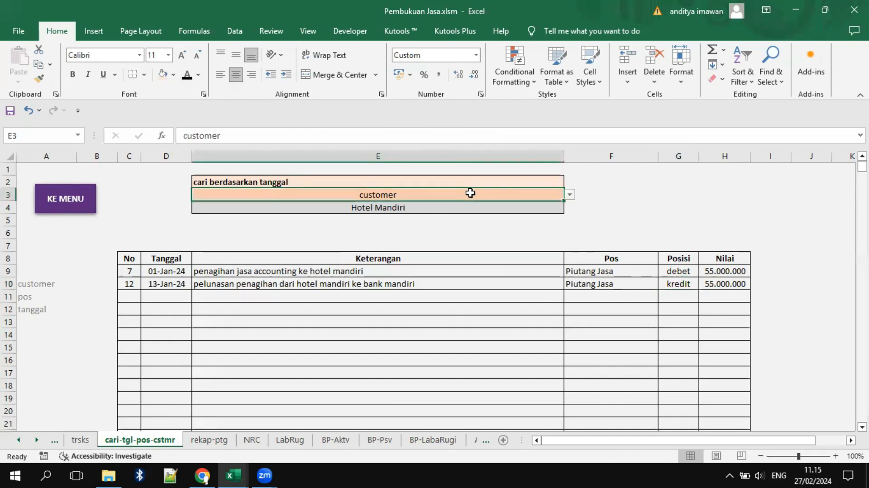
click(570, 196)
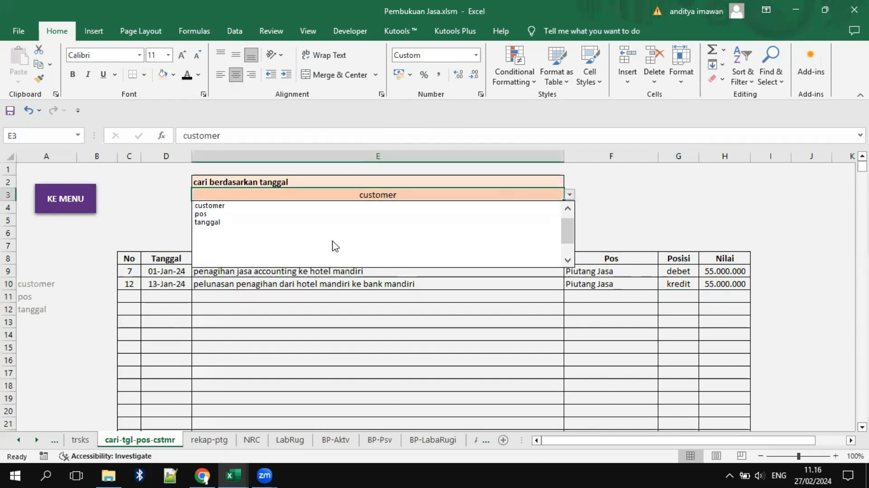
click(206, 214)
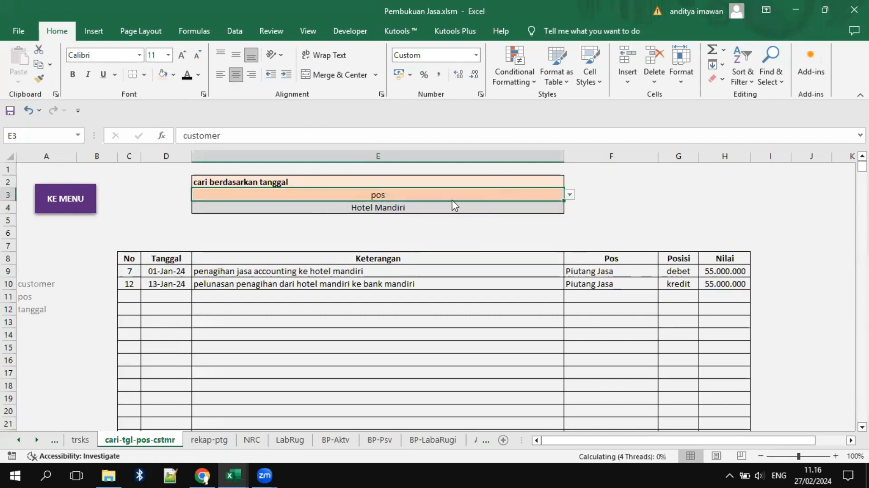
click(475, 207)
click(570, 207)
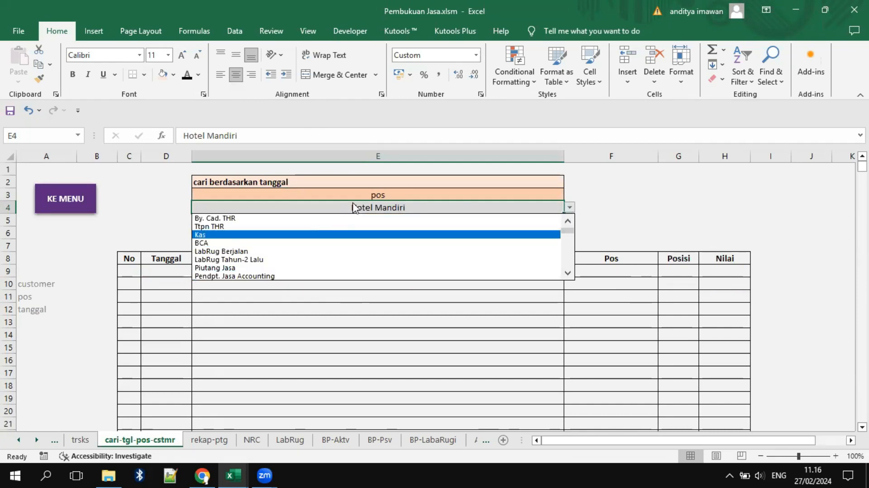
click(208, 268)
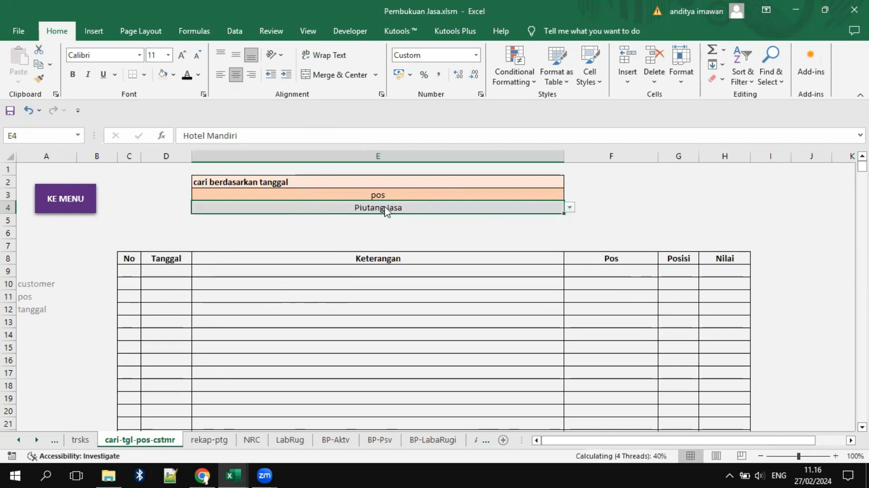
Step: Examine the transaction descriptions and account names on the trsks sheet, then return to the Piutang Jasa search result
click(80, 440)
scroll(256, 335, up, 4)
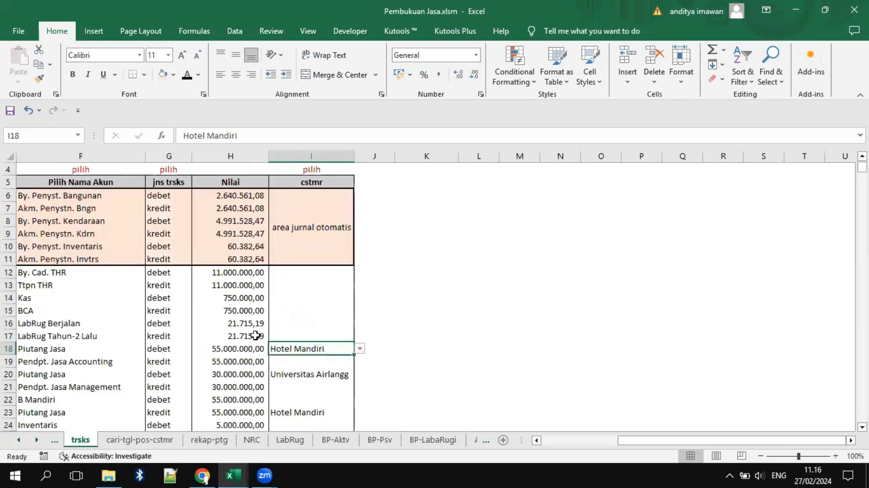
scroll(682, 432, left, 3)
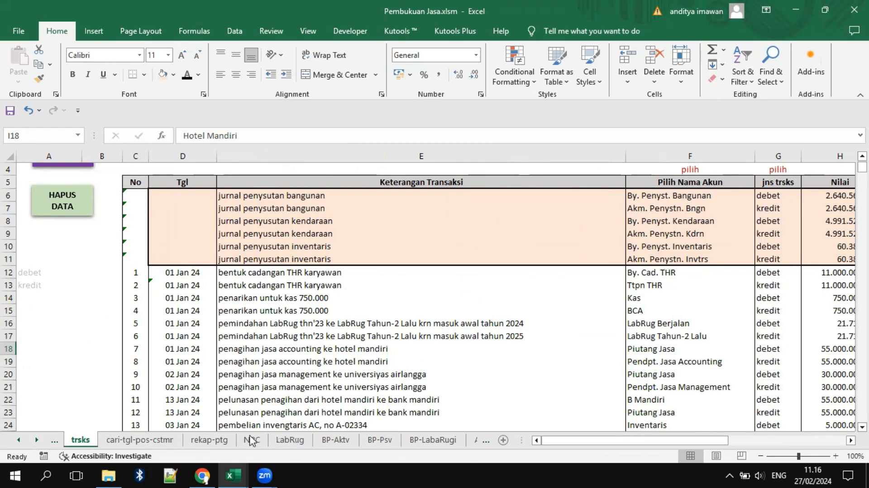
click(138, 440)
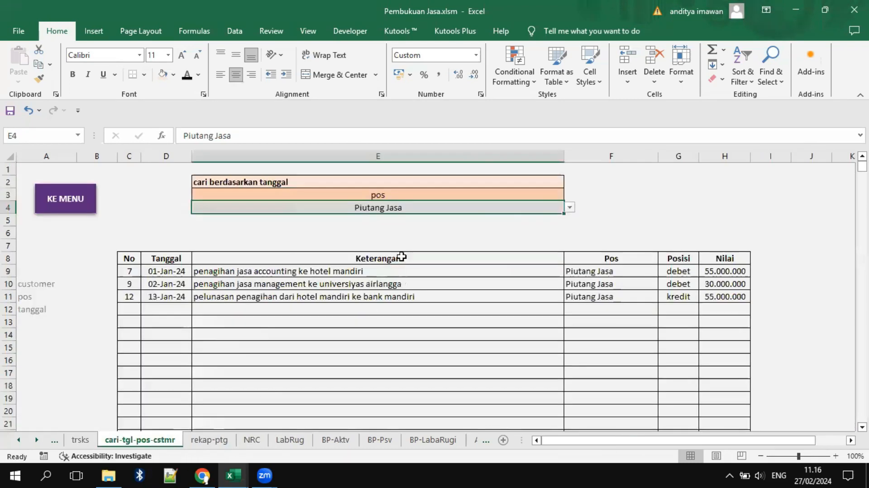
Step: Browse the account names offered in E4 from the first entry and choose Piutang Jasa again
click(570, 208)
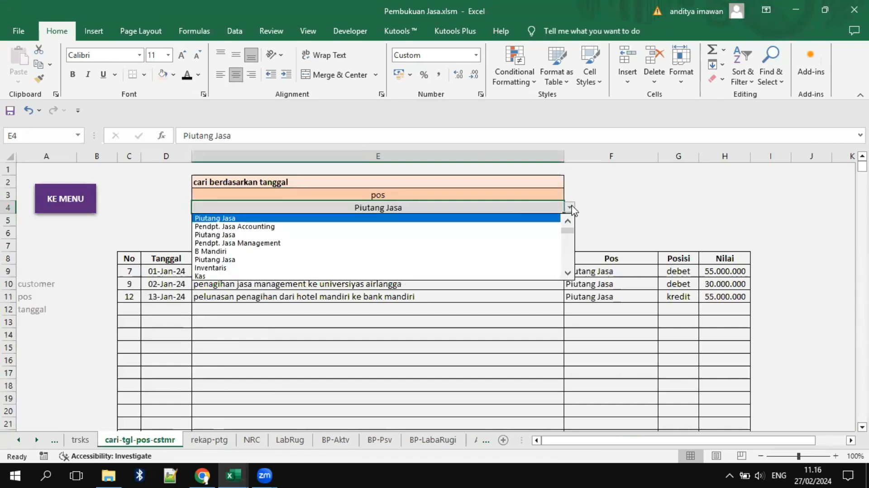
drag(567, 233, 568, 219)
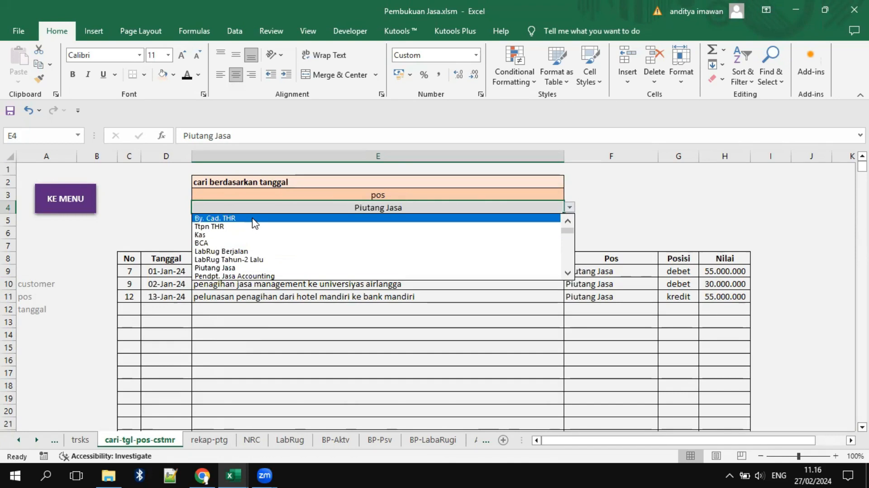
click(226, 268)
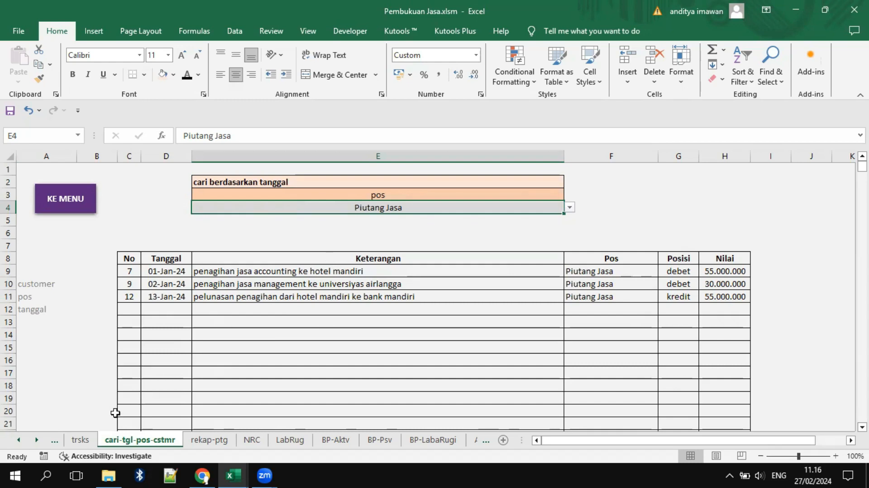
Step: Scan the full transaction list on the trsks sheet and come back to the cari-tgl-pos-cstmr sheet
click(80, 440)
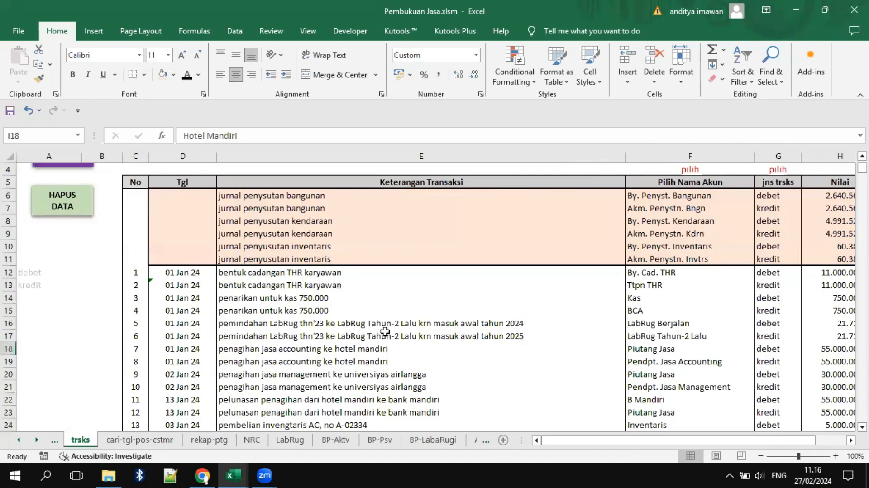
scroll(385, 332, down, 5)
scroll(384, 332, up, 6)
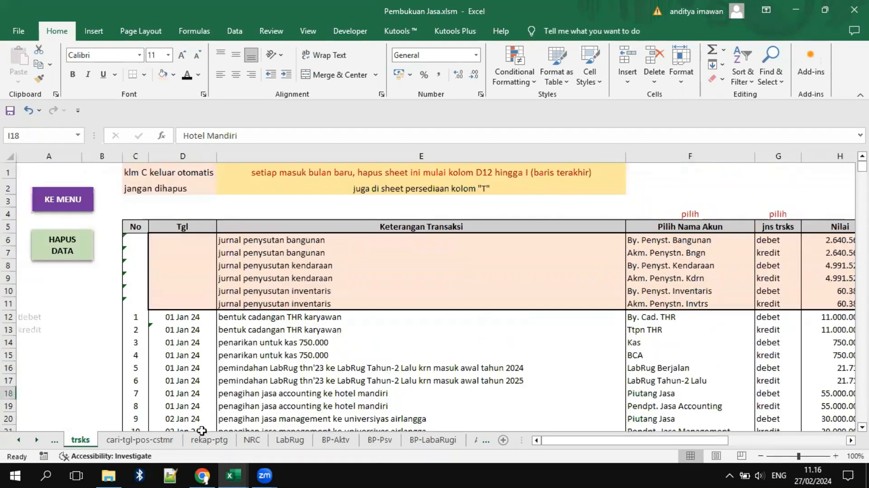
click(150, 439)
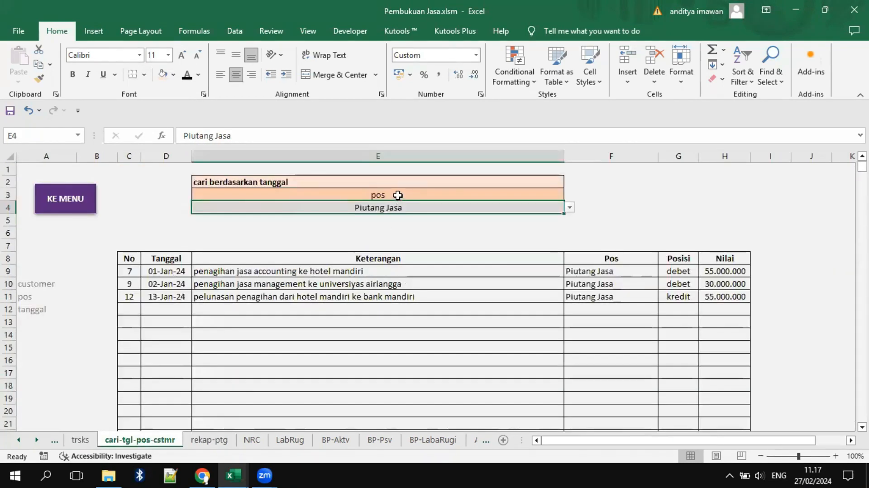
Step: Set the search category in E3 to tanggal and search the transactions for the date 01 Jan 24 in E4
click(398, 195)
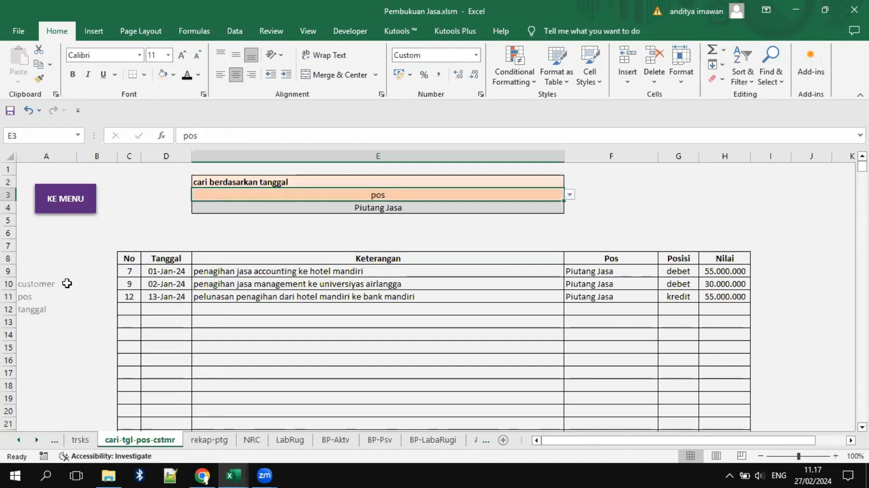
drag(33, 284, 33, 308)
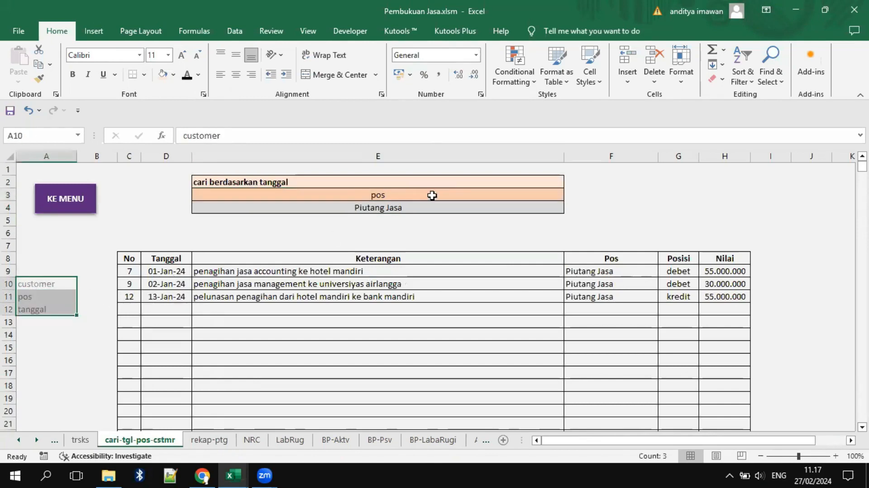
click(454, 196)
click(570, 194)
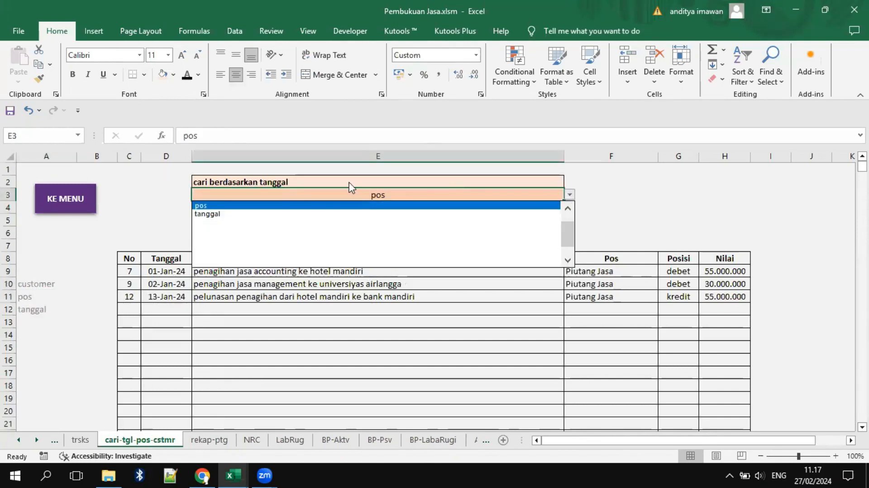
click(212, 213)
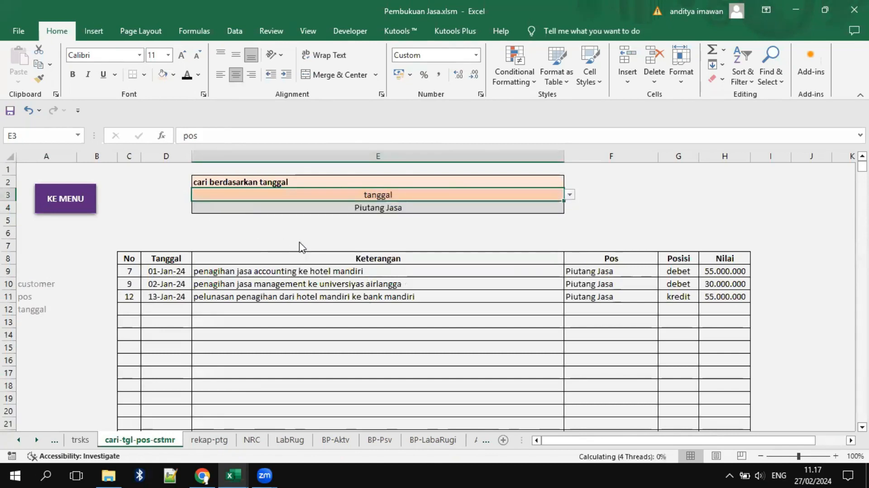
click(549, 208)
click(570, 207)
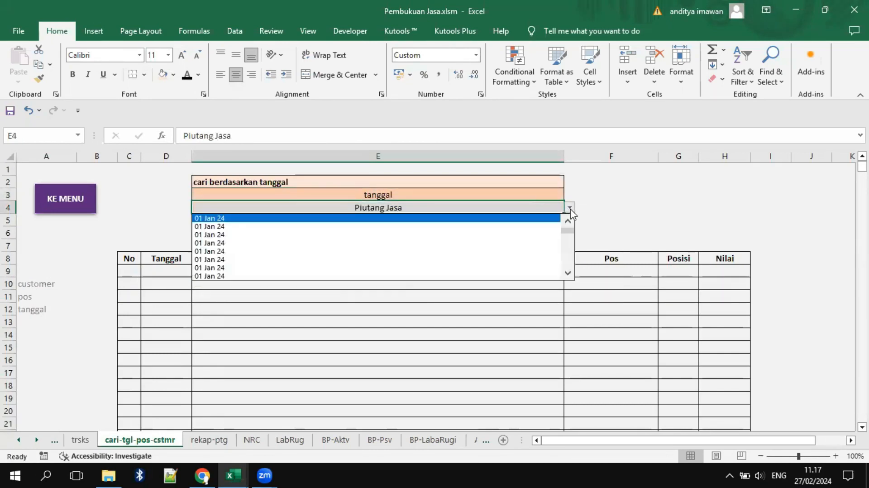
click(211, 252)
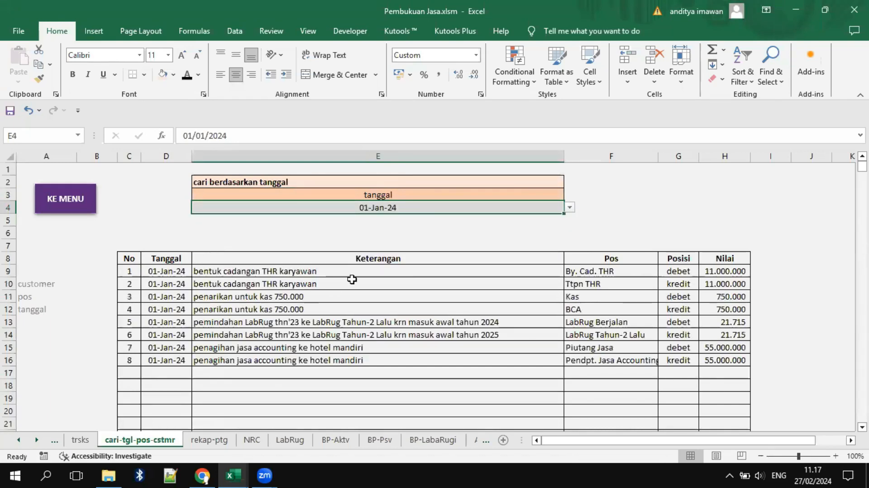
Step: Widen column F to fit the account names and add a filter to the Tanggal header in D8
drag(660, 155, 679, 155)
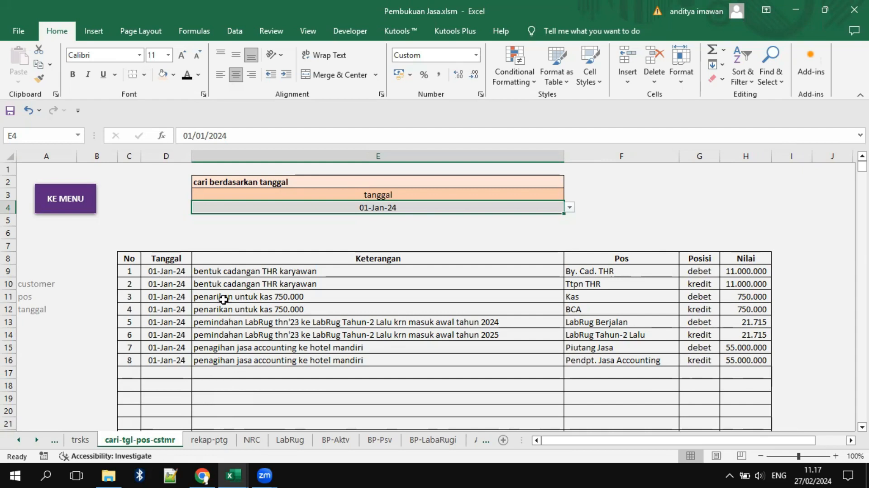
mouse_move(173, 258)
mouse_down()
mouse_move(181, 284)
mouse_move(174, 271)
mouse_up()
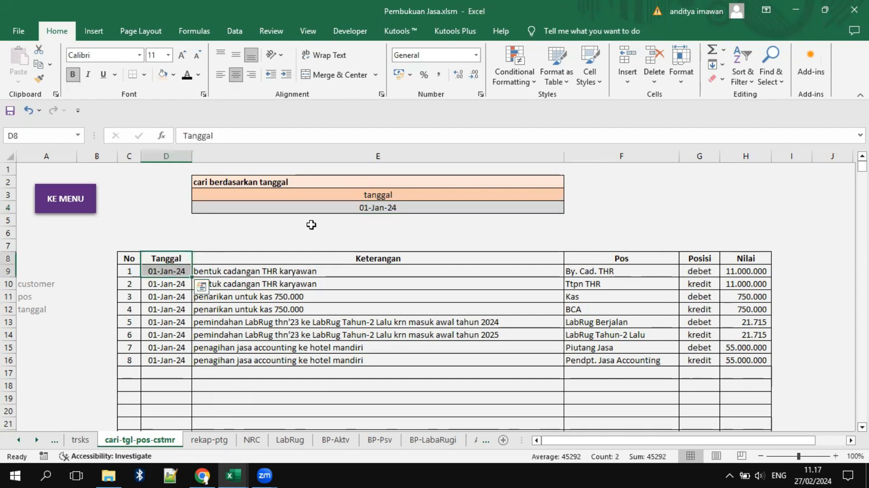
click(737, 80)
click(752, 141)
click(258, 334)
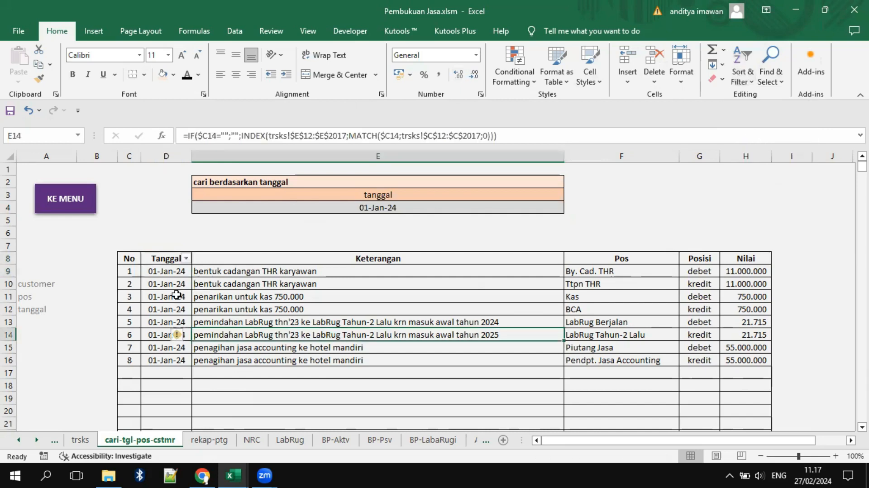
click(186, 259)
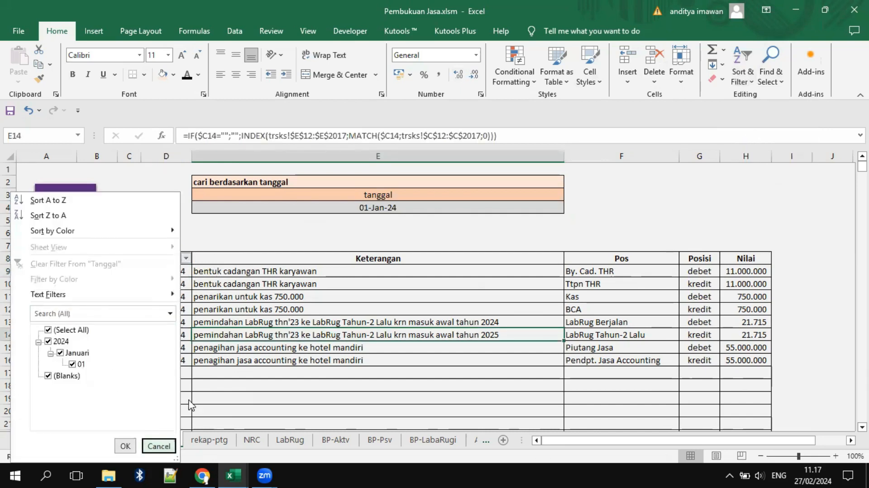
click(161, 446)
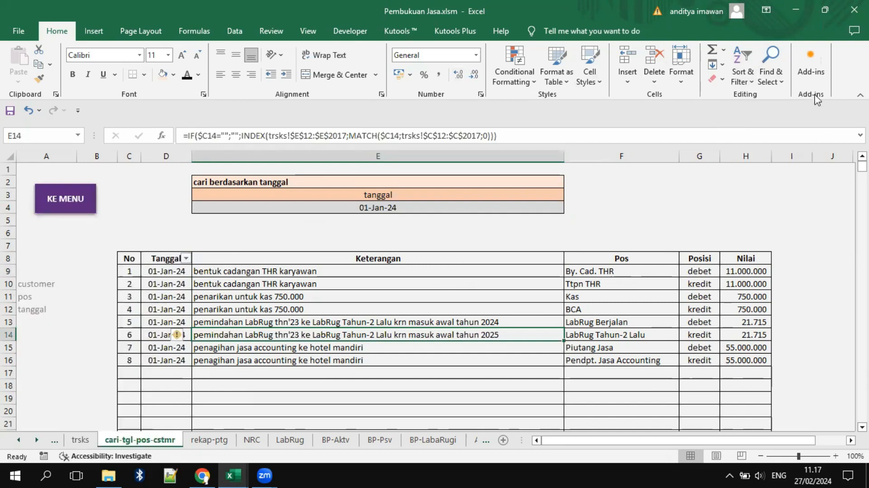
Step: Enter TOTAL in D550, the Tanggal cell of the table's last bordered row
drag(862, 167, 862, 410)
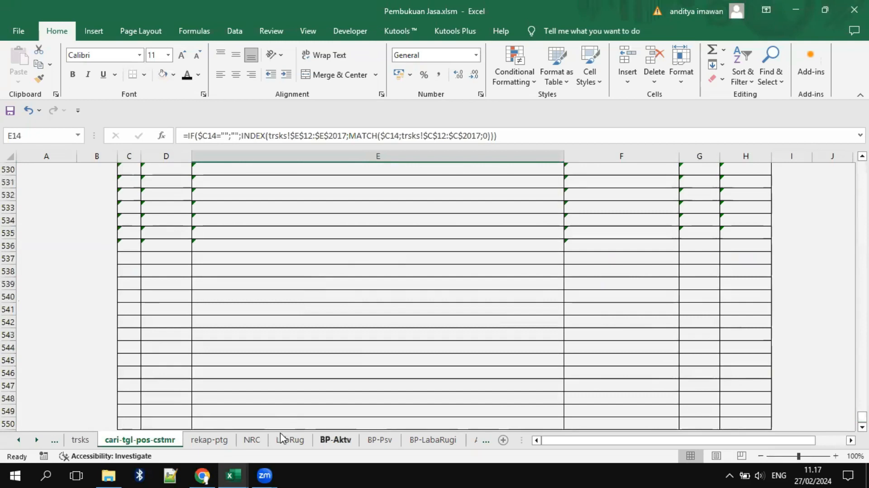
scroll(291, 413, down, 3)
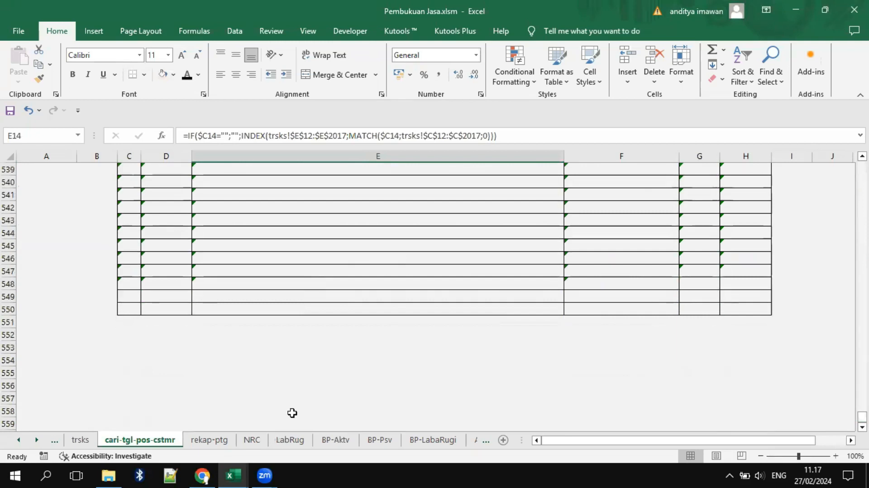
click(164, 307)
text(TOTAL)
key(Return)
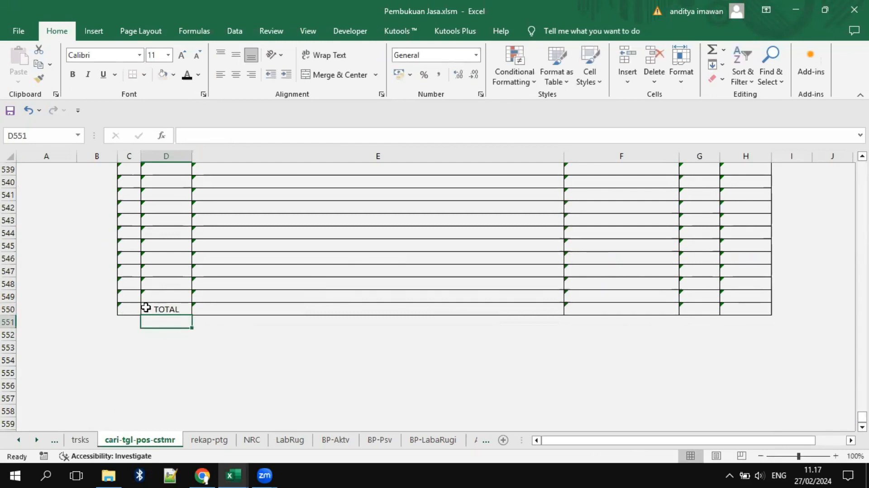
Step: Insert a row above the TOTAL row and fill it with the formulas of row 549 across columns C to H
click(8, 310)
right_click(9, 309)
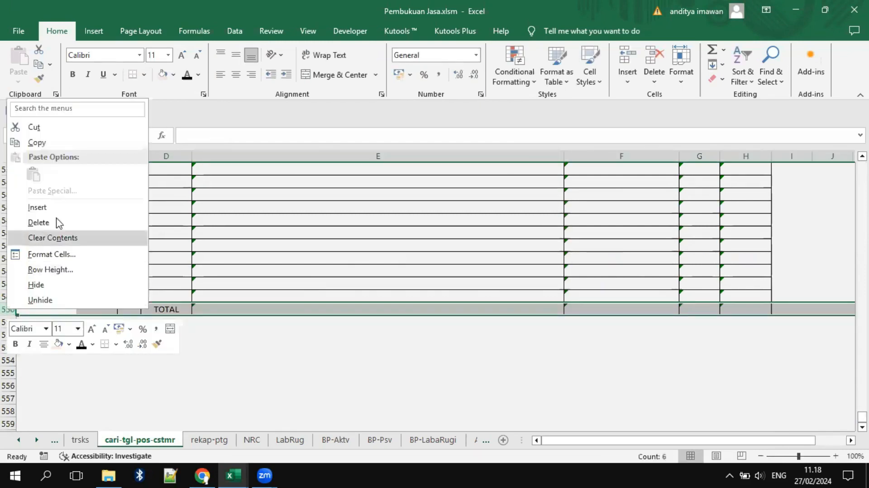
click(67, 207)
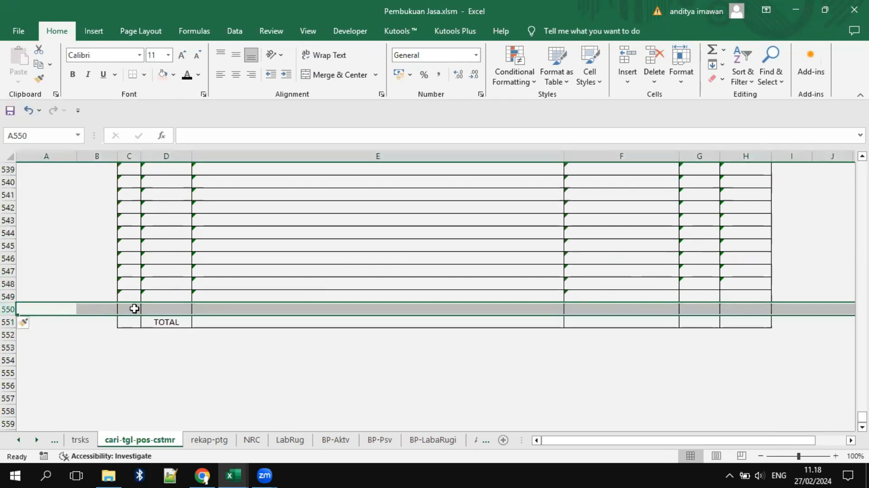
click(132, 307)
drag(132, 307, 271, 311)
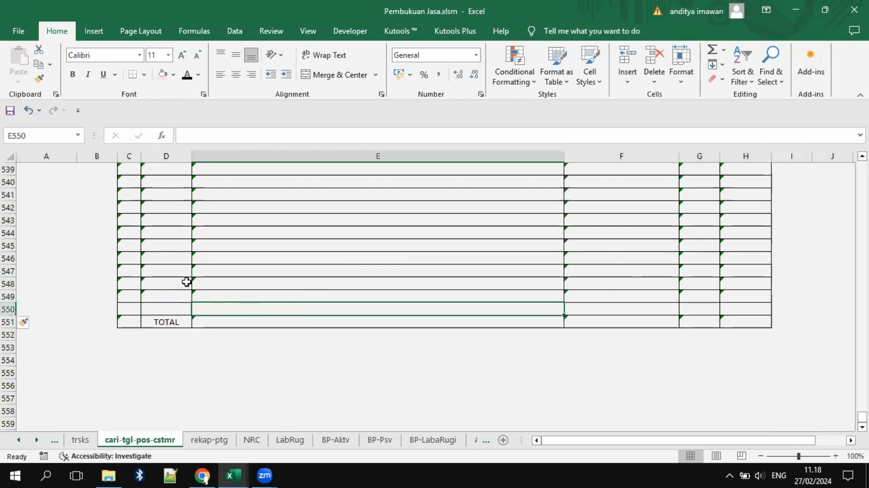
click(134, 295)
click(133, 306)
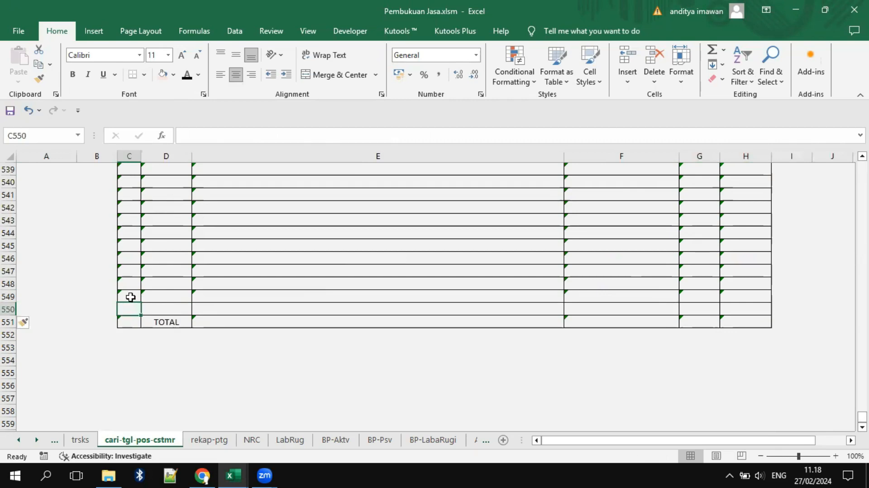
click(131, 295)
drag(130, 294, 774, 318)
Step: Make the TOTAL row C551:H551 bold and filter the blanks out of the Tanggal column
drag(129, 322, 759, 324)
click(72, 74)
drag(862, 416, 862, 165)
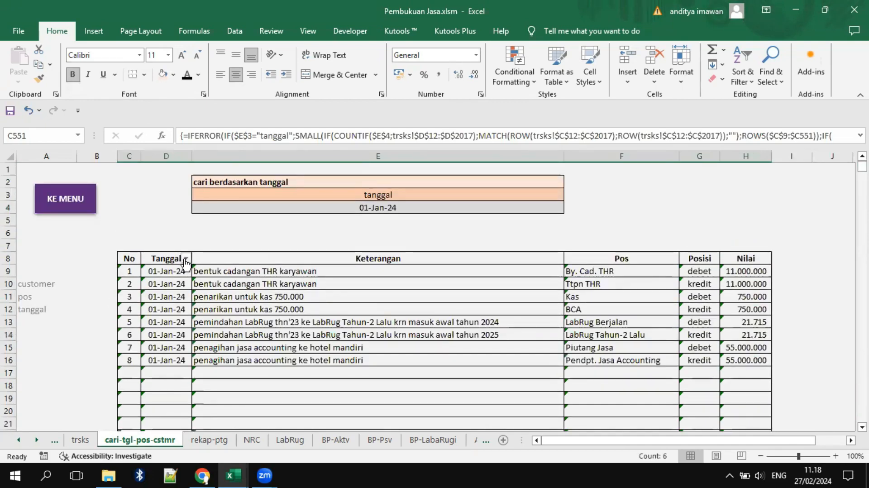
click(186, 258)
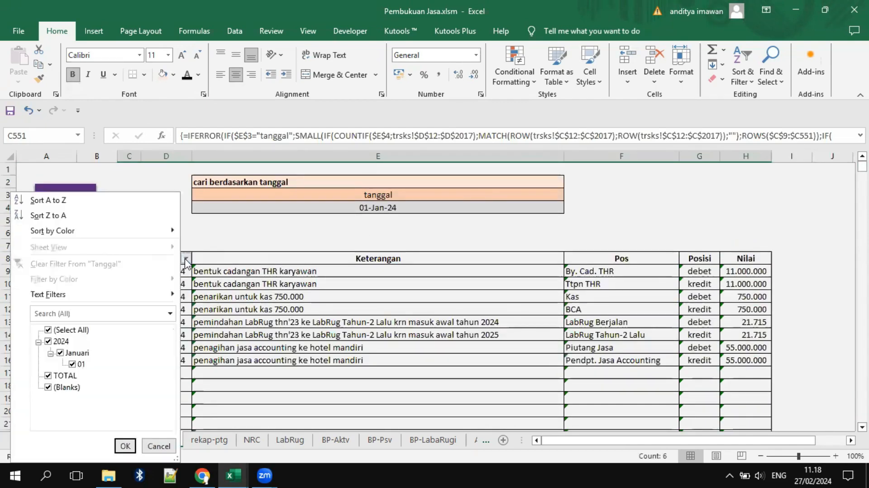
click(67, 389)
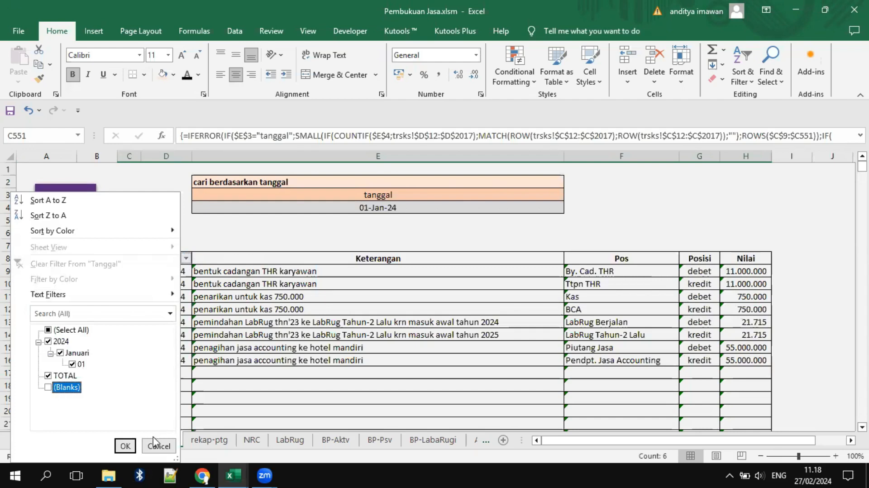
click(125, 446)
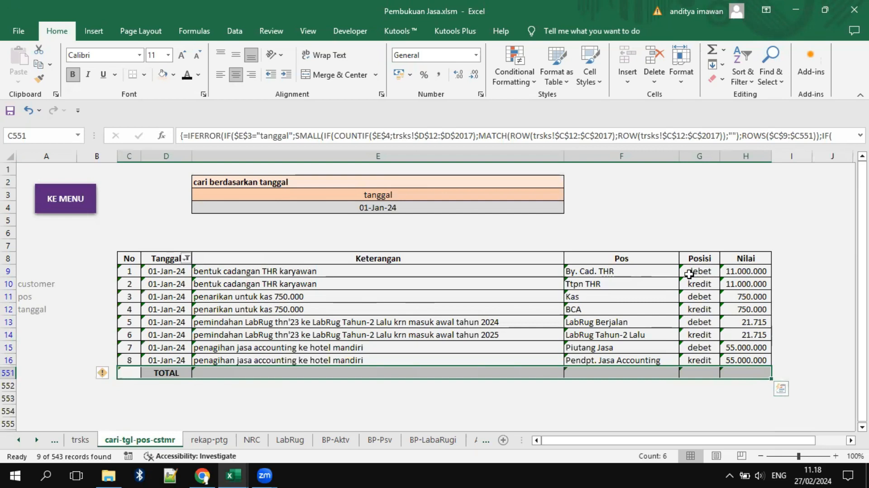
Step: Clear the TOTAL text from D551 in the last row of the filtered table
click(170, 373)
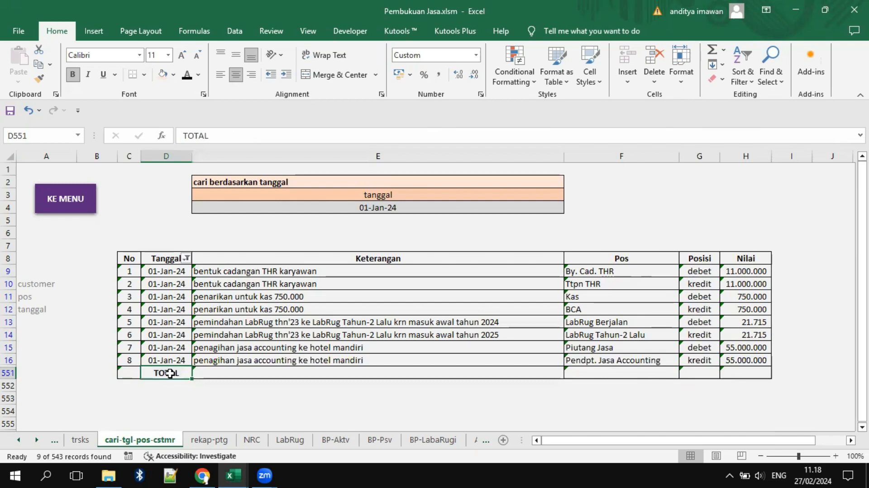
key(Delete)
click(632, 419)
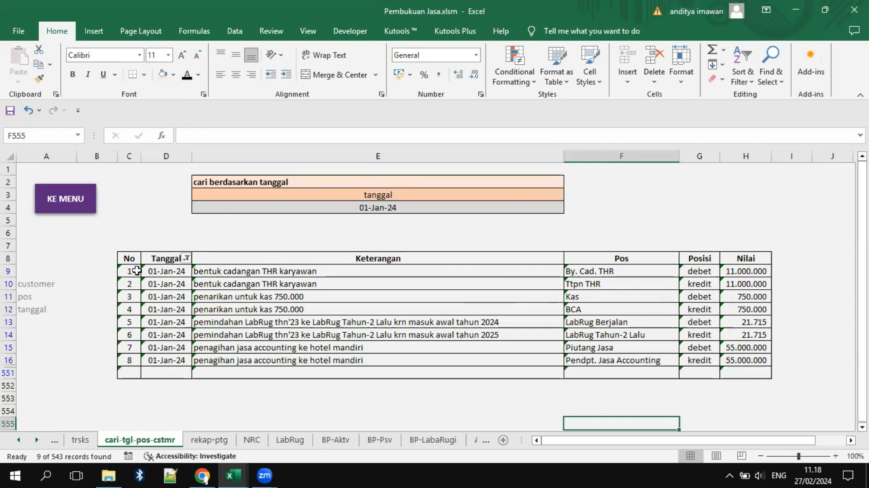
Step: On the rekap-ptg sheet, try linking the So. Awal cell F8 to the So. Akhir cell I8
click(218, 440)
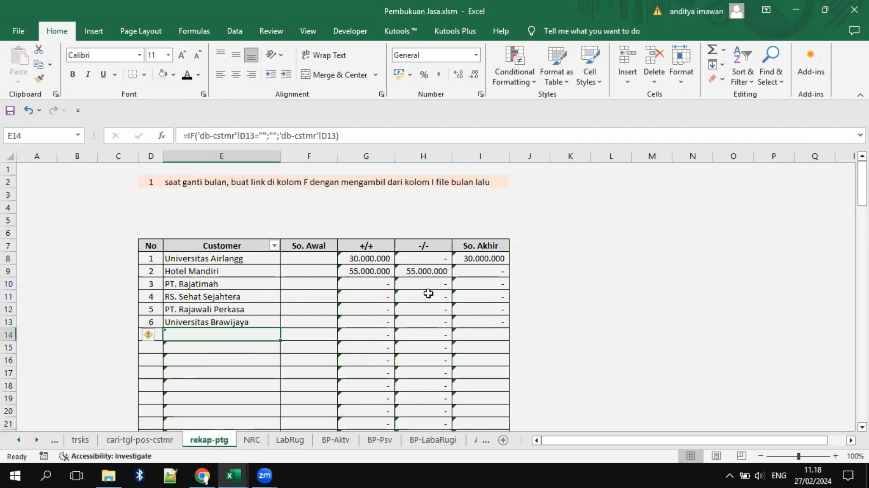
click(306, 258)
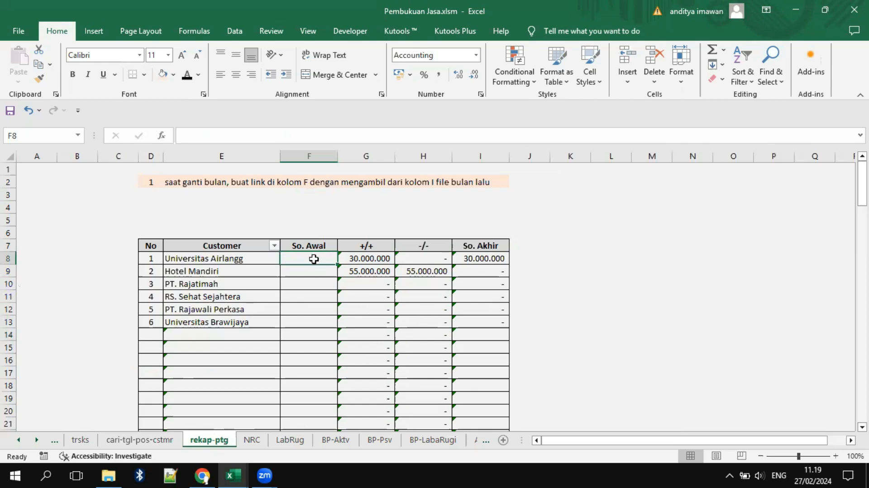
text(=)
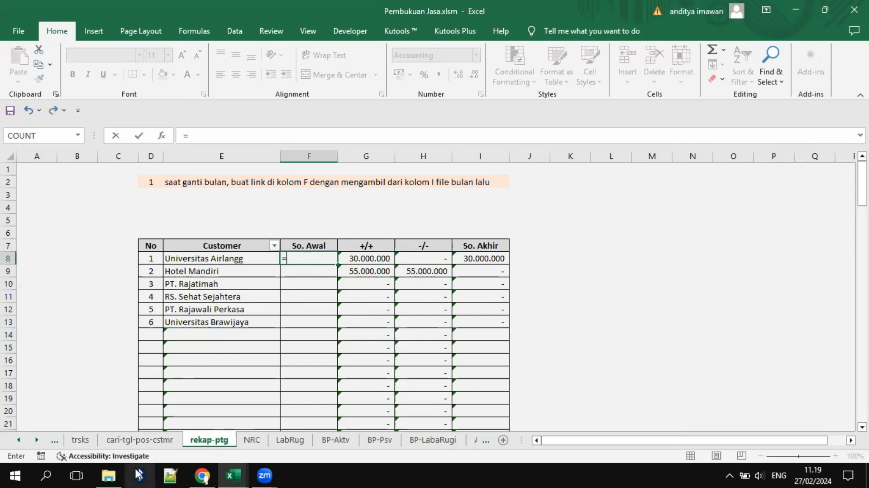
click(486, 258)
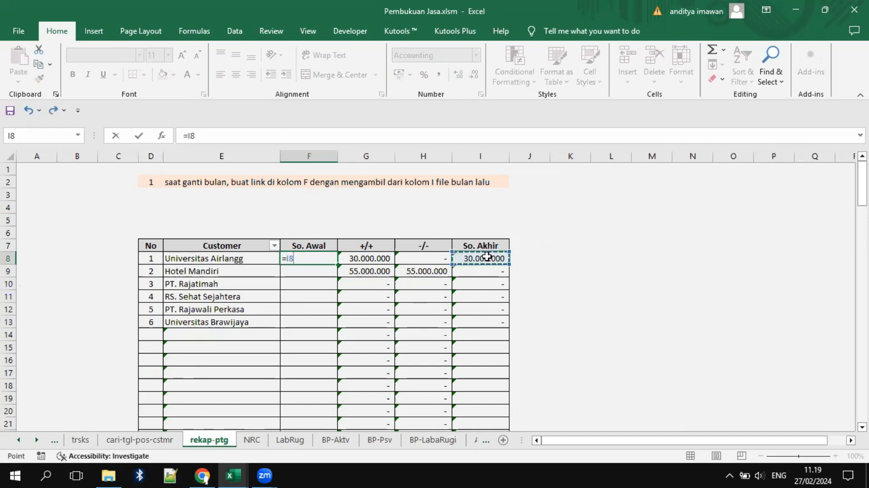
click(634, 275)
key(Escape)
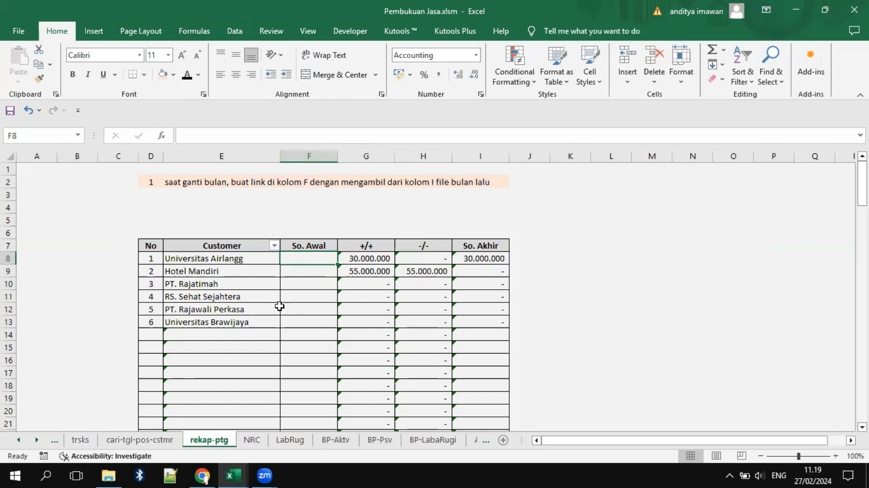
Step: Fill the So. Awal column from F8 down to row 120, just above the TOTAL row
mouse_move(336, 263)
mouse_down()
mouse_move(307, 474)
mouse_move(342, 389)
mouse_up()
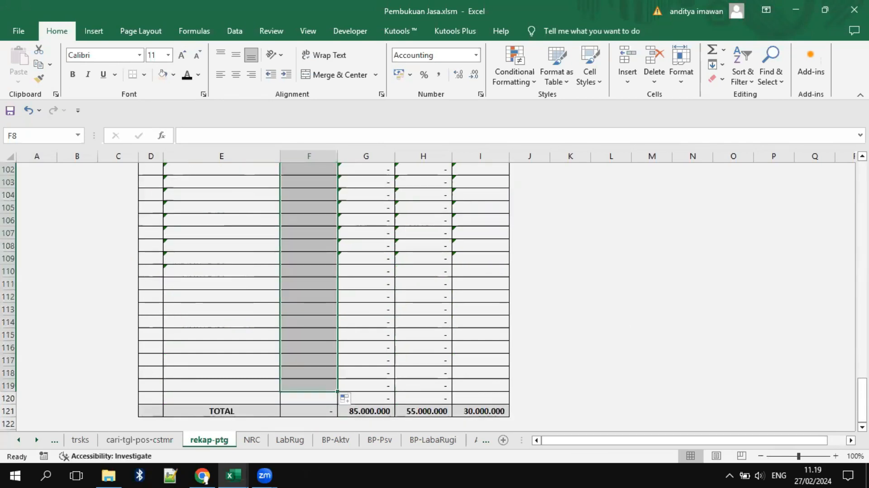
click(337, 390)
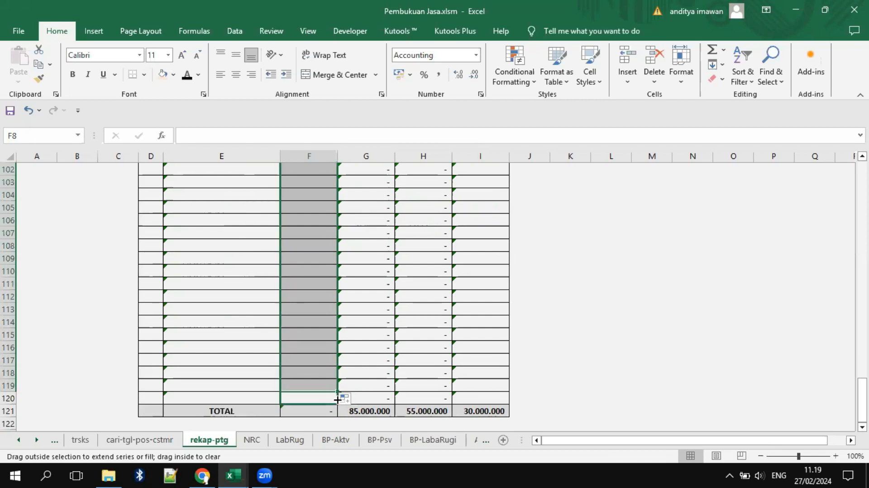
drag(862, 399, 862, 183)
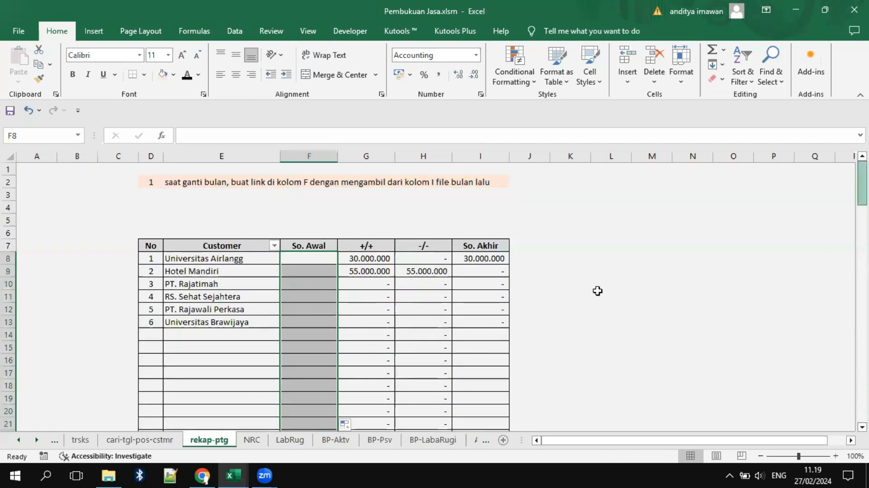
click(398, 375)
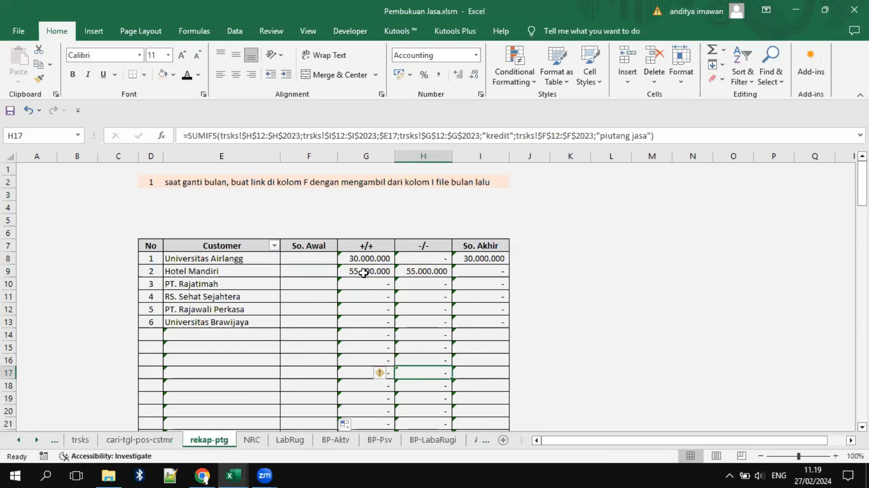
Step: On the cari-tgl-pos-cstmr sheet, set the search category in E3 to customer and choose Hotel Mandiri in E4
click(135, 437)
click(560, 195)
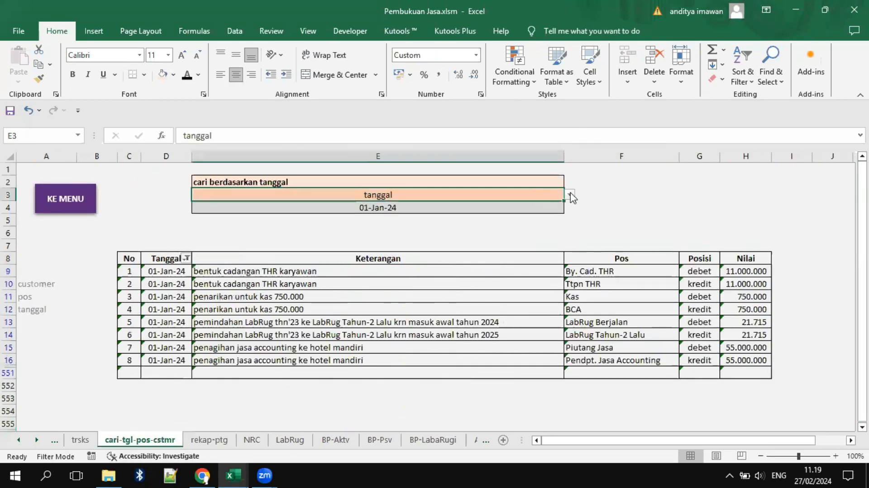
click(571, 197)
scroll(237, 265, up, 1)
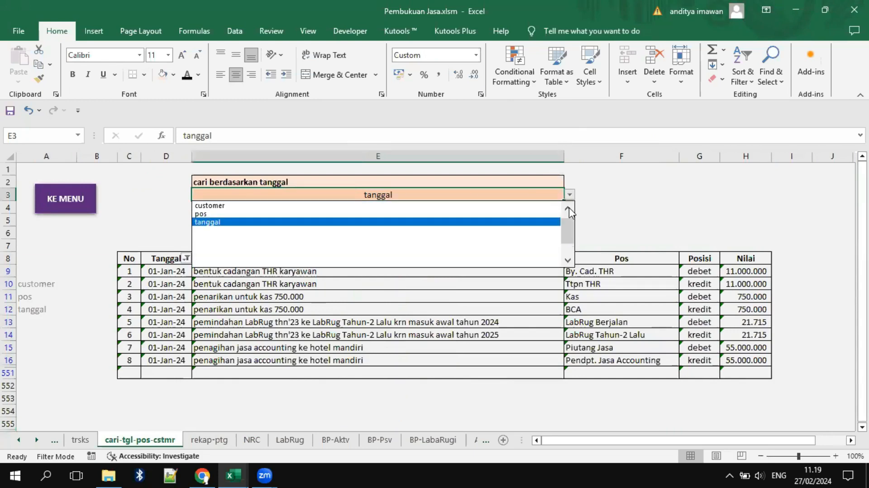
click(213, 222)
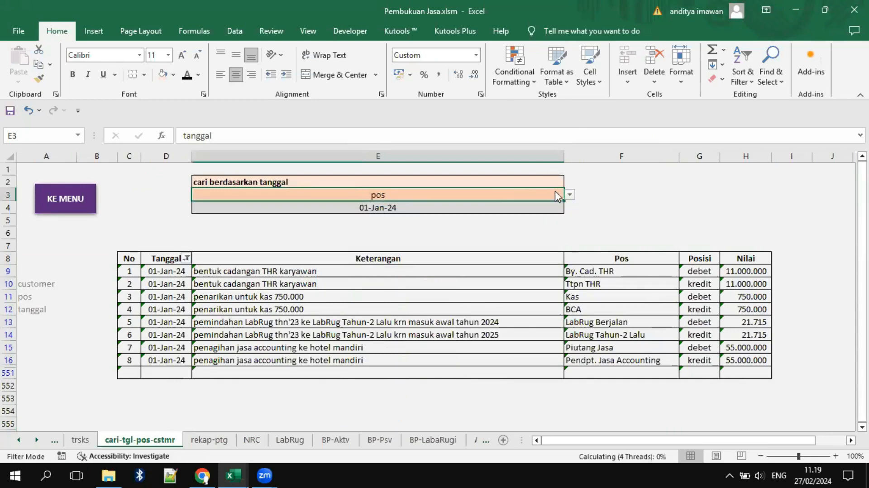
click(570, 196)
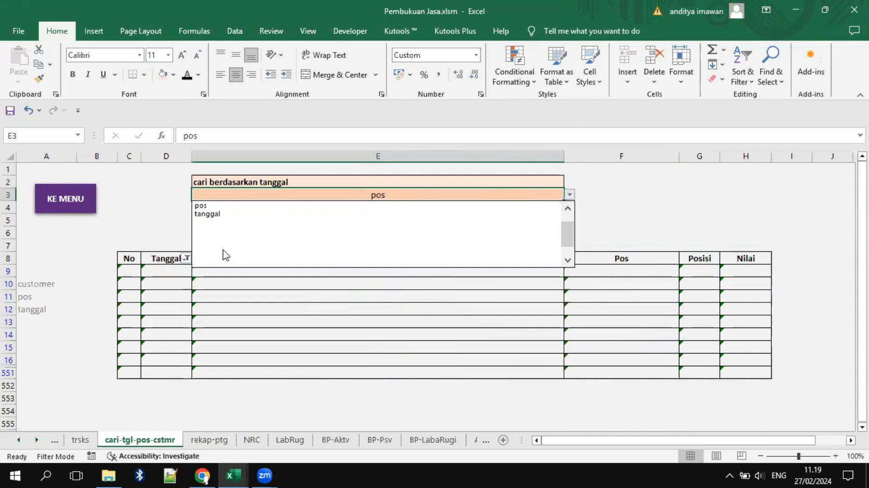
click(568, 209)
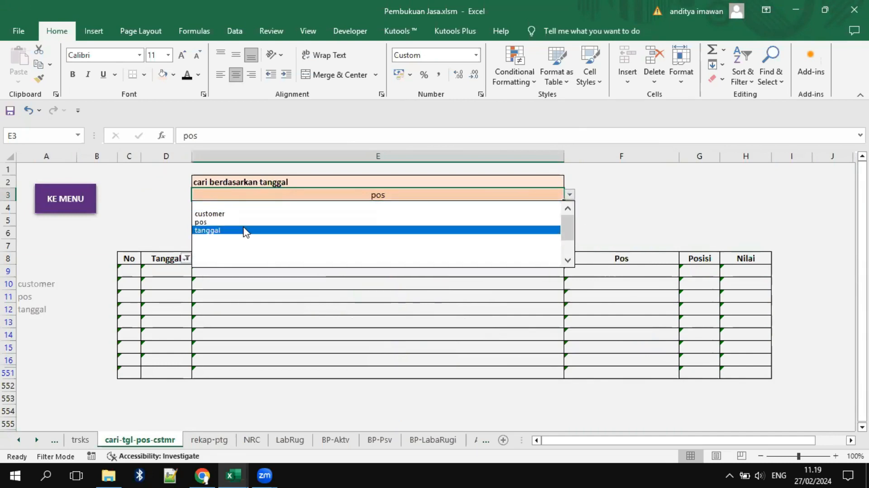
click(225, 214)
click(530, 207)
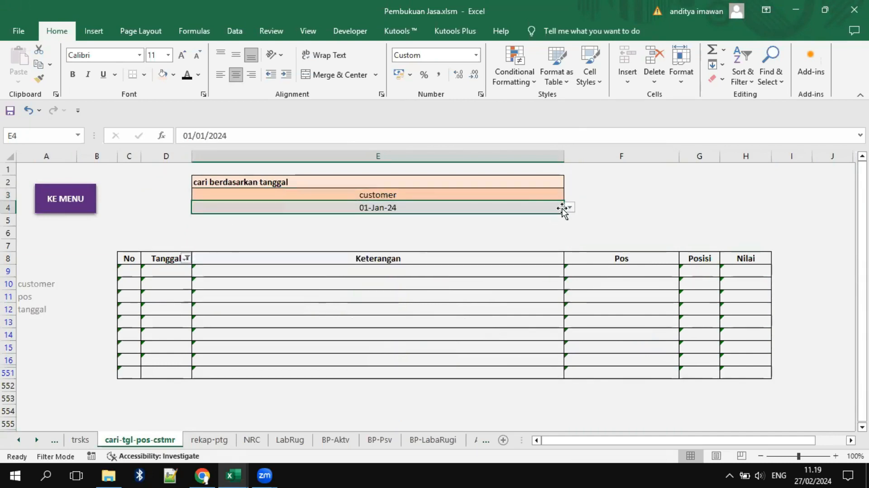
click(569, 207)
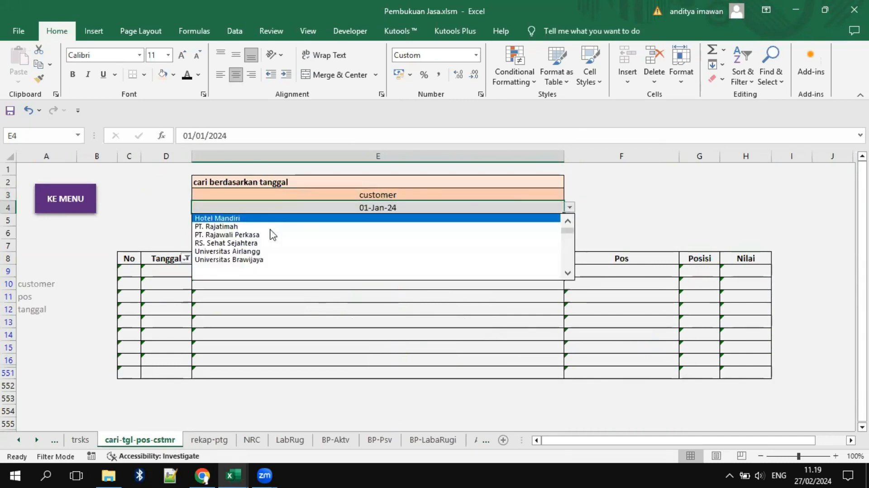
click(216, 218)
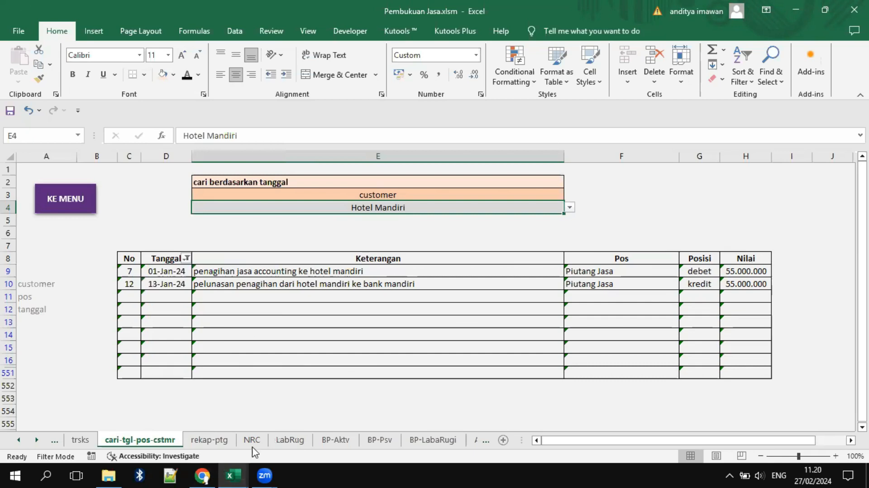
Step: On the rekap-ptg sheet, examine Hotel Mandiri's +/+ and -/- amounts in G9 and H9
click(212, 442)
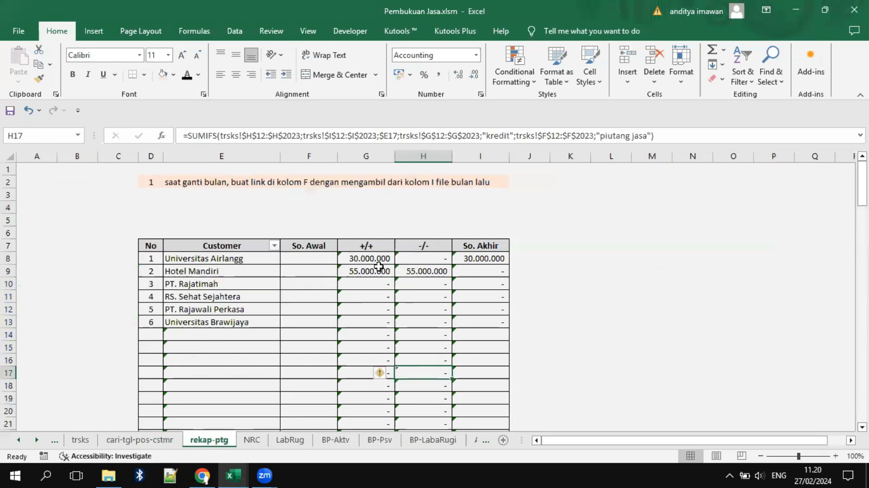
click(355, 274)
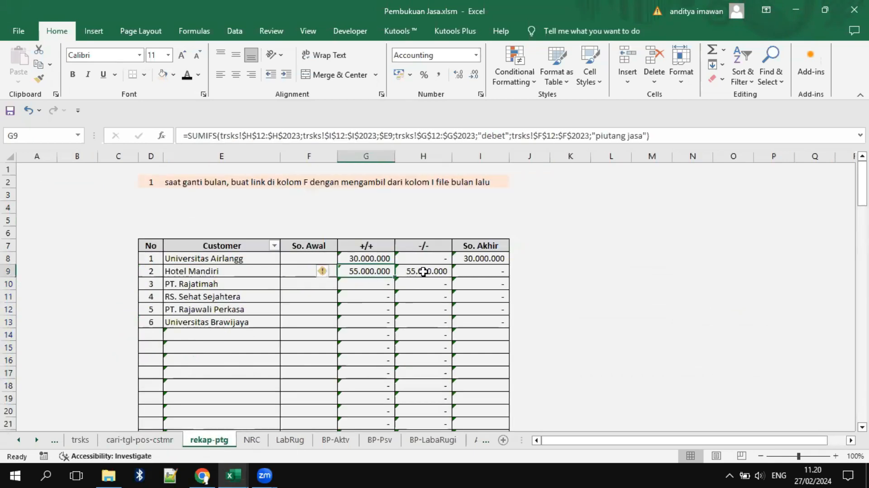
click(423, 272)
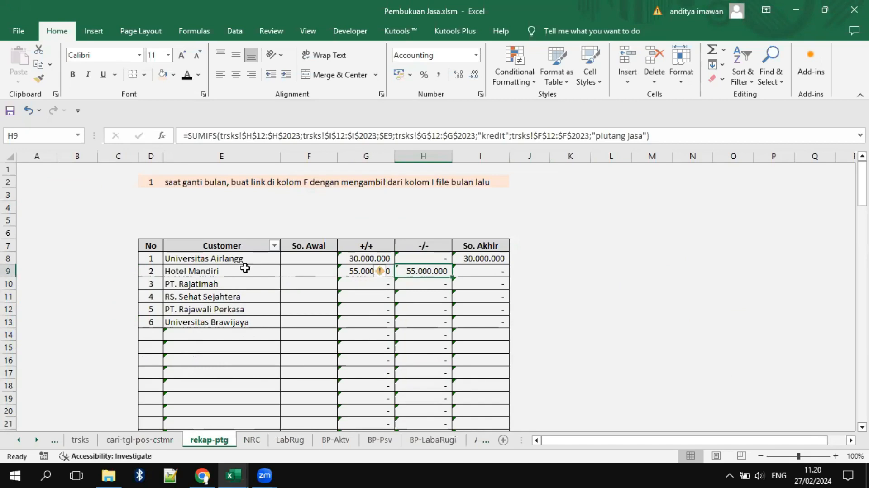
Step: Change the customer search in E4 of cari-tgl-pos-cstmr to Universitas Airlangg and check its +/+ amount in G8 of rekap-ptg
click(140, 439)
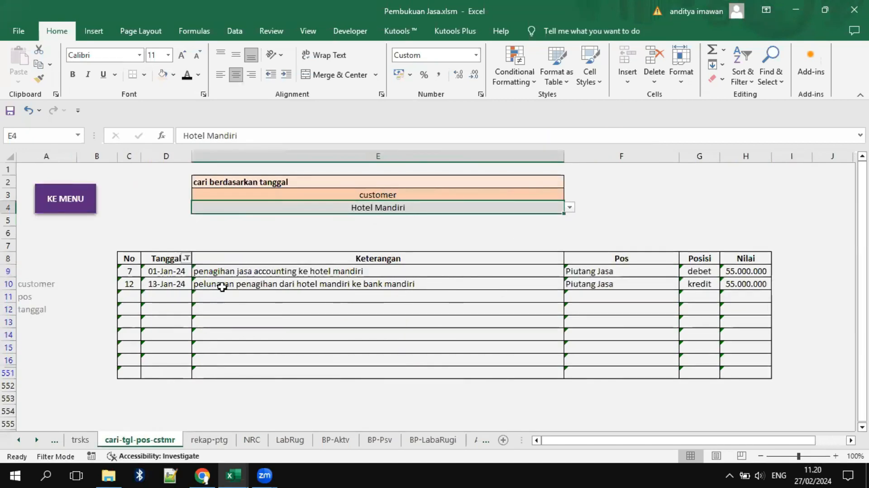
click(568, 209)
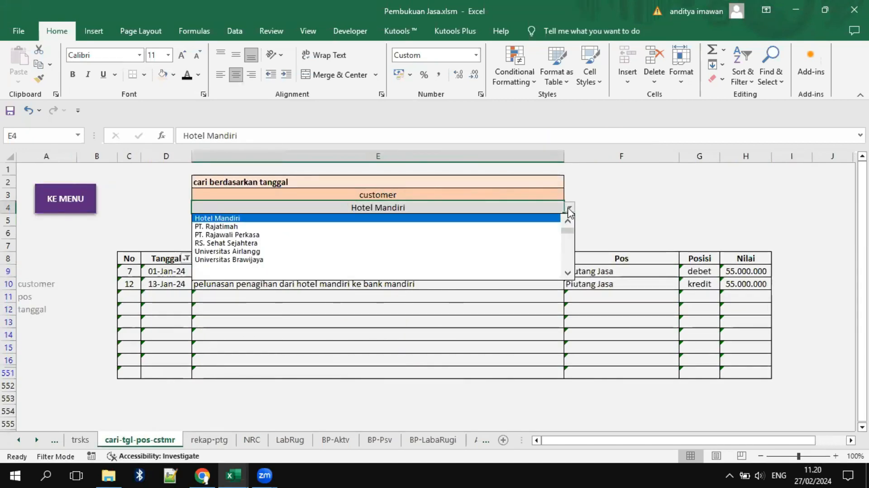
click(245, 255)
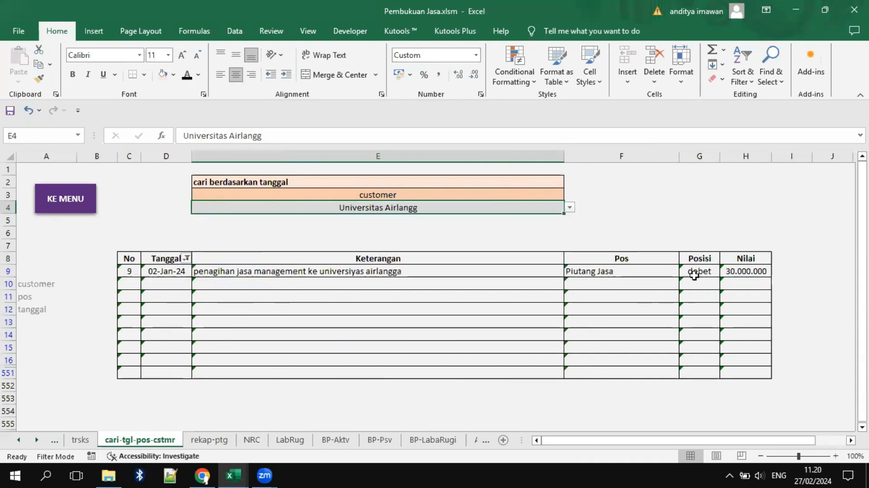
click(219, 442)
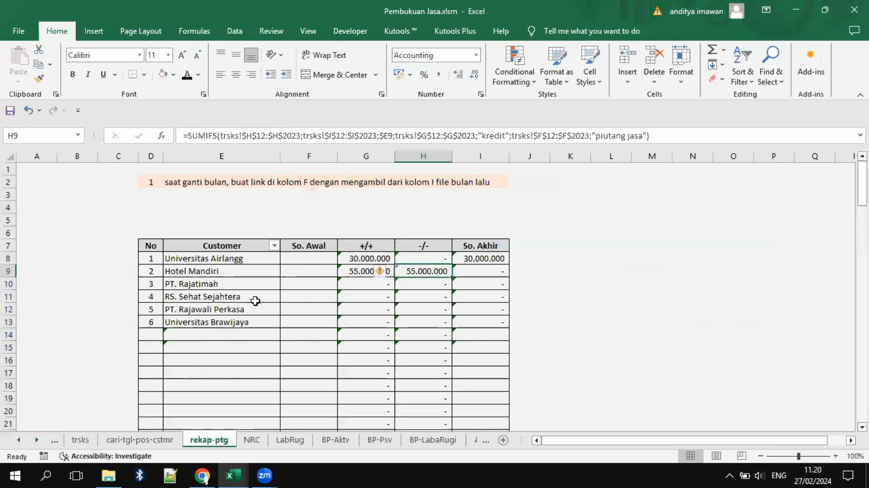
click(365, 259)
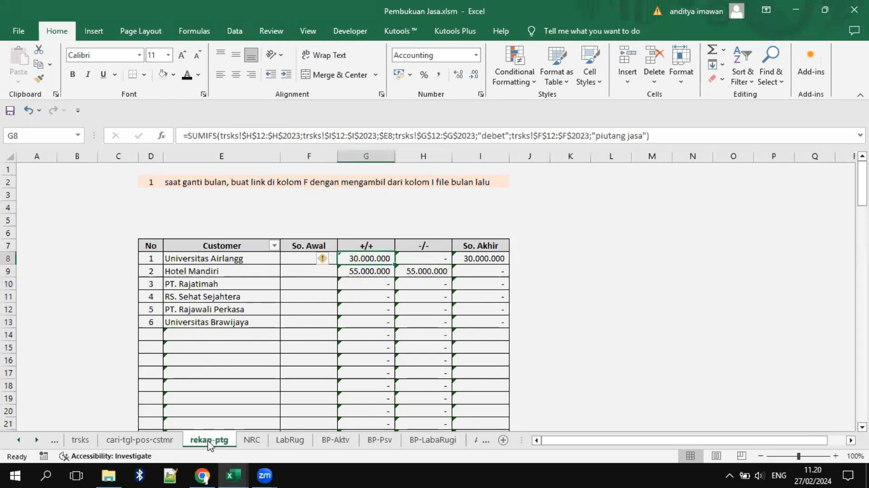
Step: Compare the Piutang Jasa row and PIUTANG debit total on the NRC sheet with the customer receivables on rekap-ptg
click(252, 439)
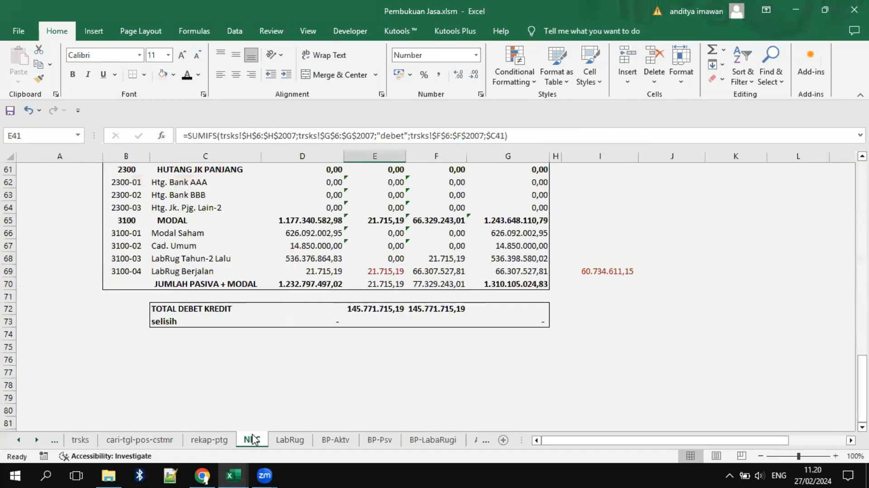
scroll(263, 306, up, 6)
scroll(263, 306, up, 6)
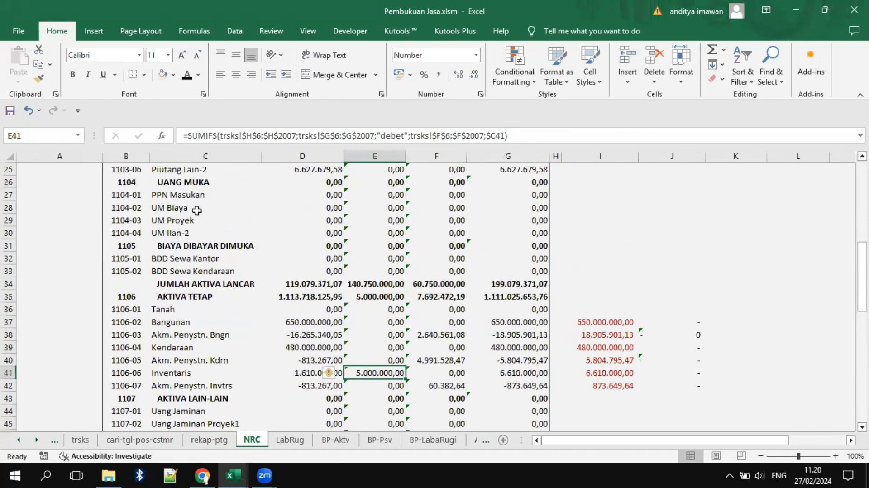
scroll(216, 274, up, 4)
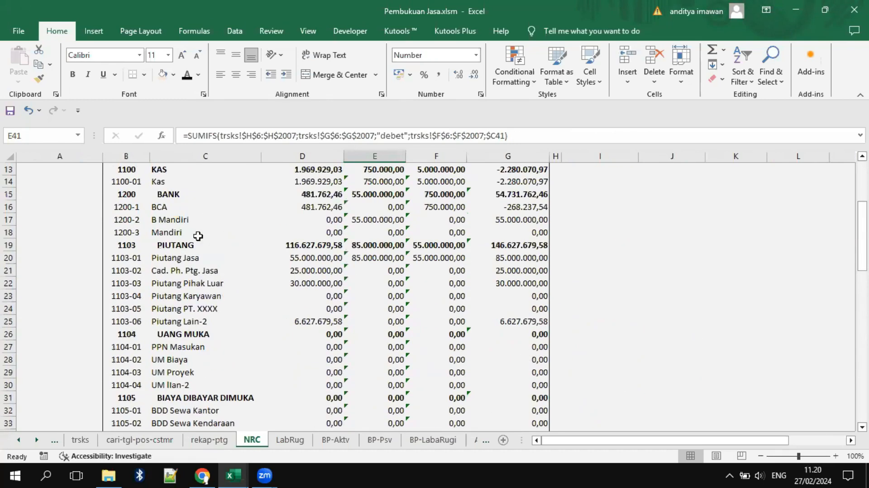
click(178, 258)
click(171, 274)
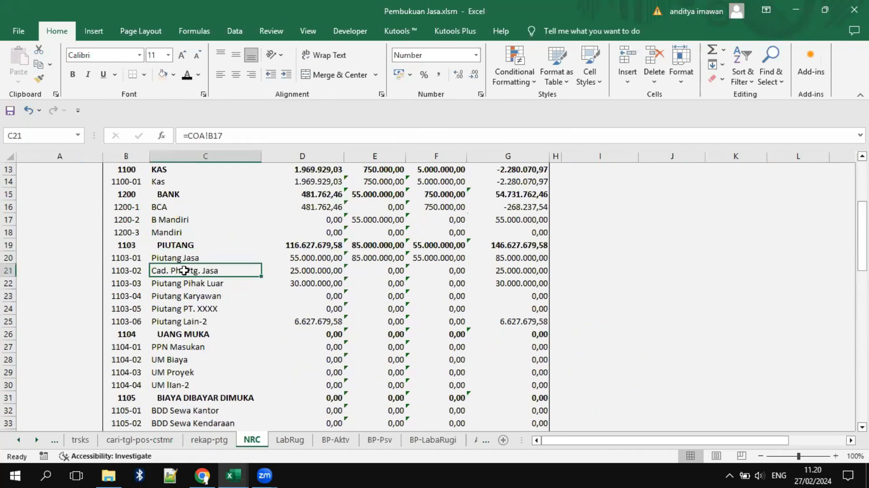
click(190, 255)
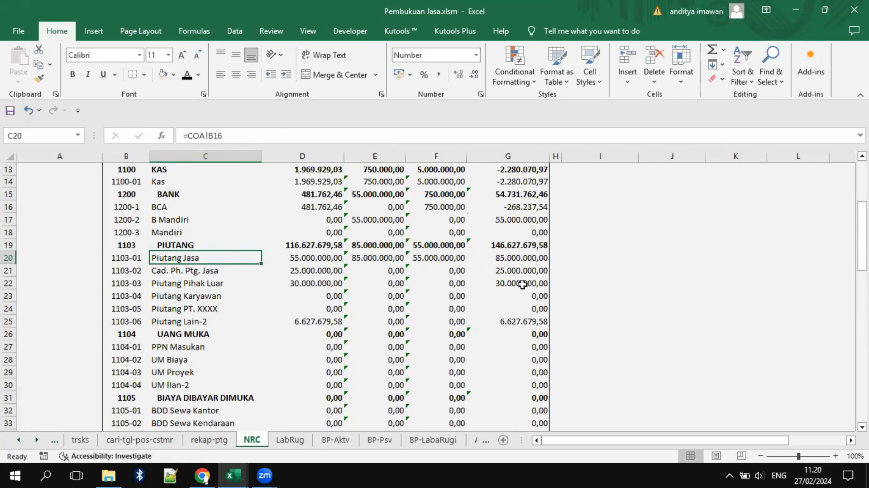
click(375, 242)
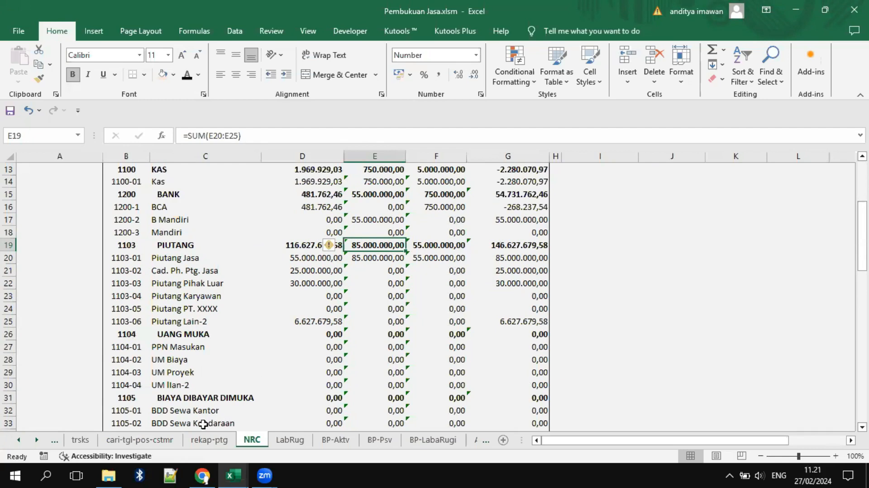
click(205, 440)
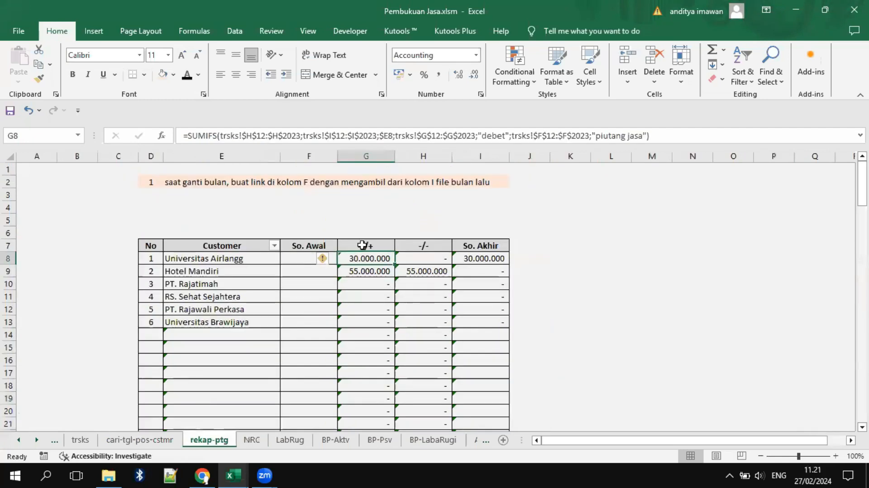
click(252, 439)
Step: Review the NRC balance sheet and trace the LabRug Berjalan credit in F69 to LABA RUGI BERJALAN in H52 of LabRug
scroll(606, 263, up, 4)
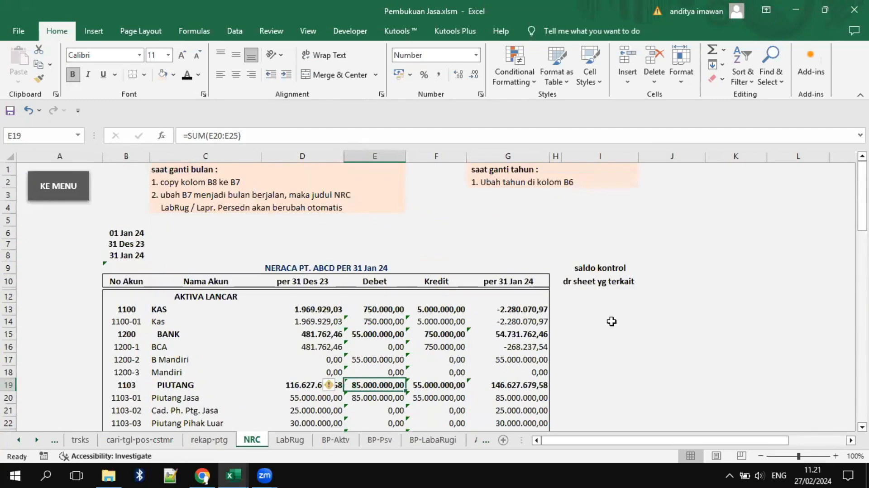
scroll(663, 279, down, 12)
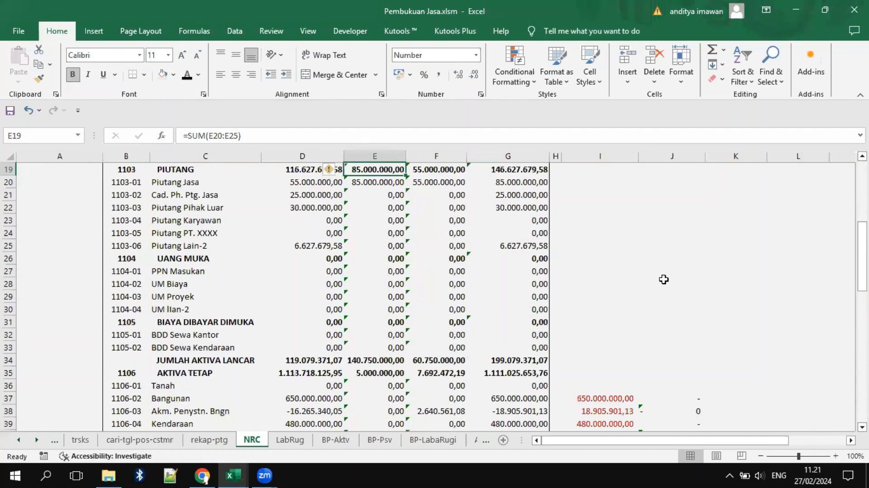
scroll(663, 279, down, 9)
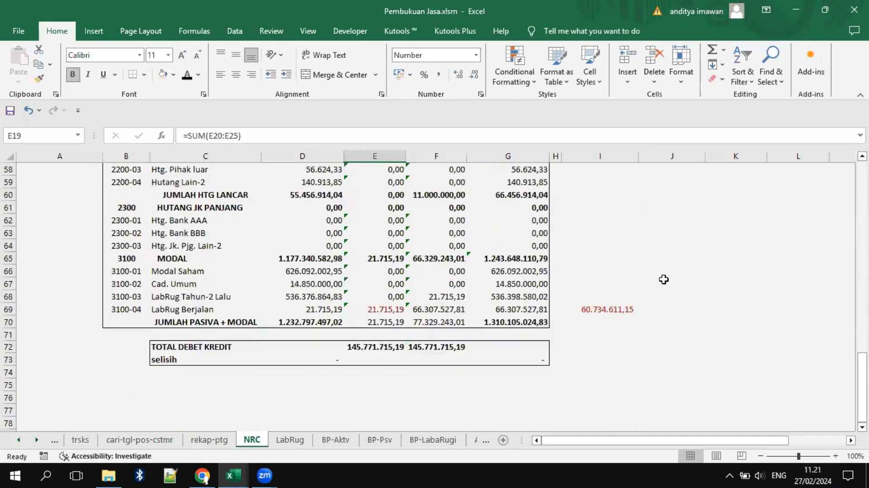
click(288, 440)
scroll(612, 296, down, 14)
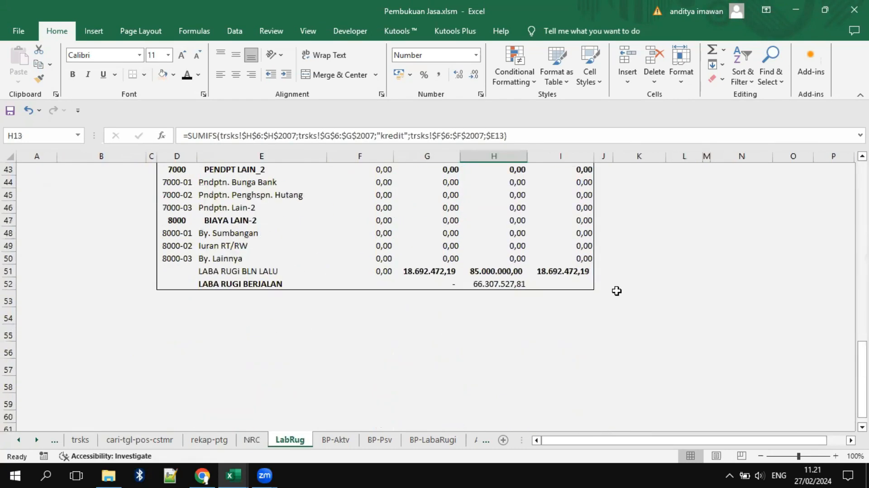
click(498, 281)
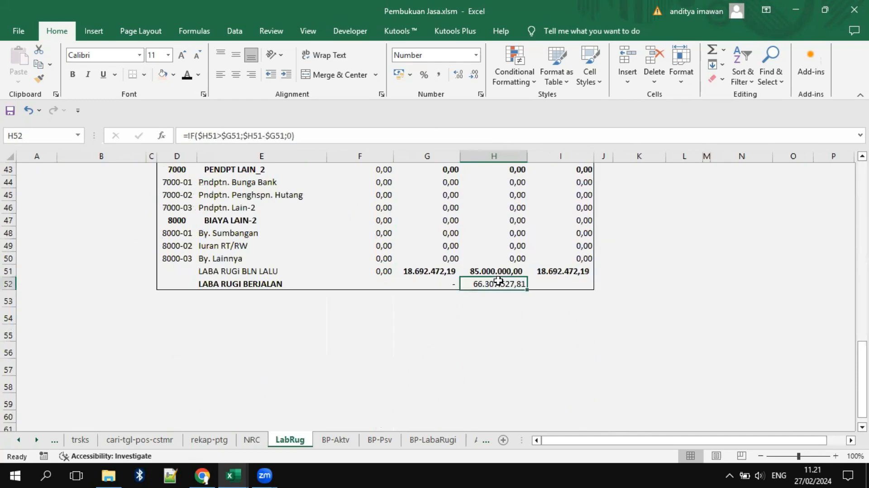
click(251, 440)
click(434, 234)
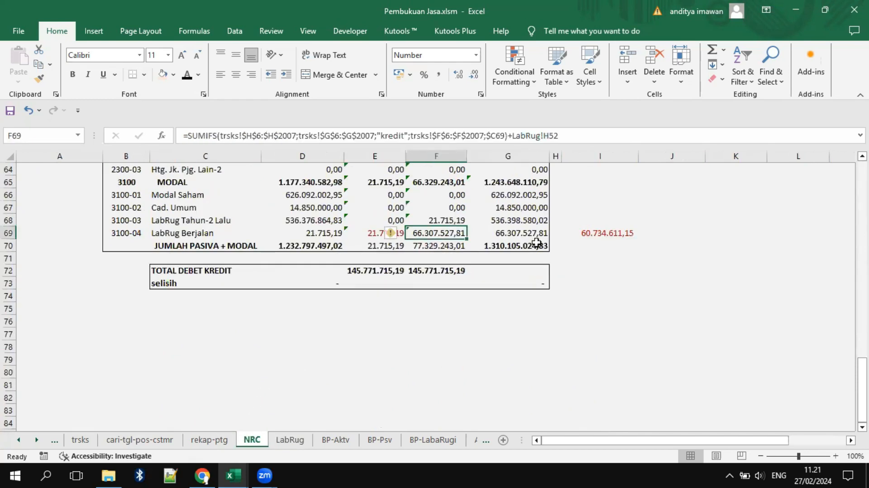
Step: Replace the fixed LabRug Berjalan control balance in I69 of NRC with the link =LabRug!H52
click(603, 233)
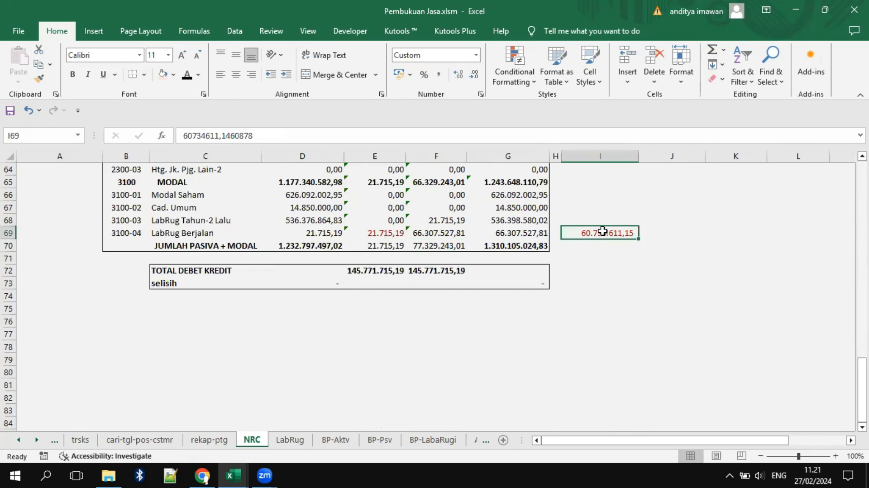
text(=)
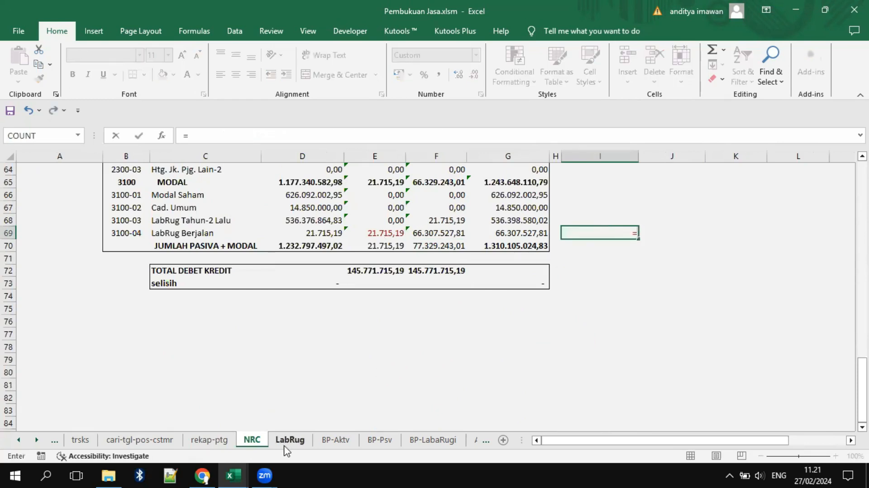
click(289, 439)
click(507, 281)
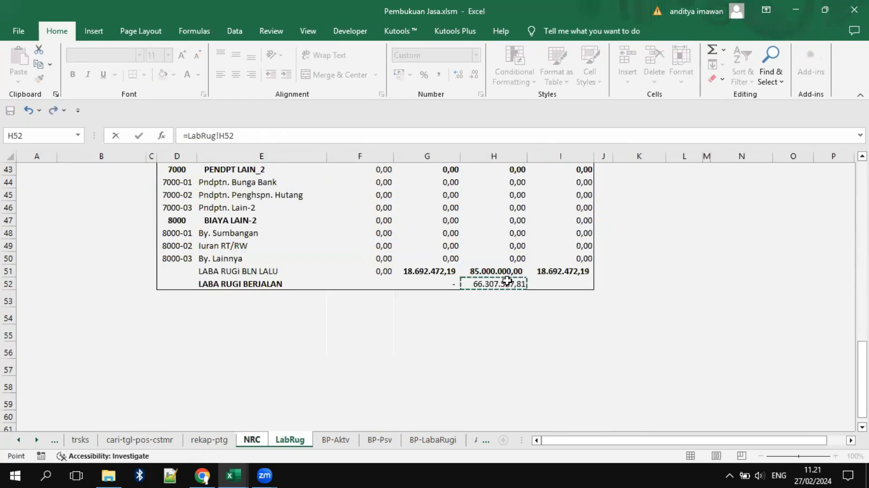
key(Return)
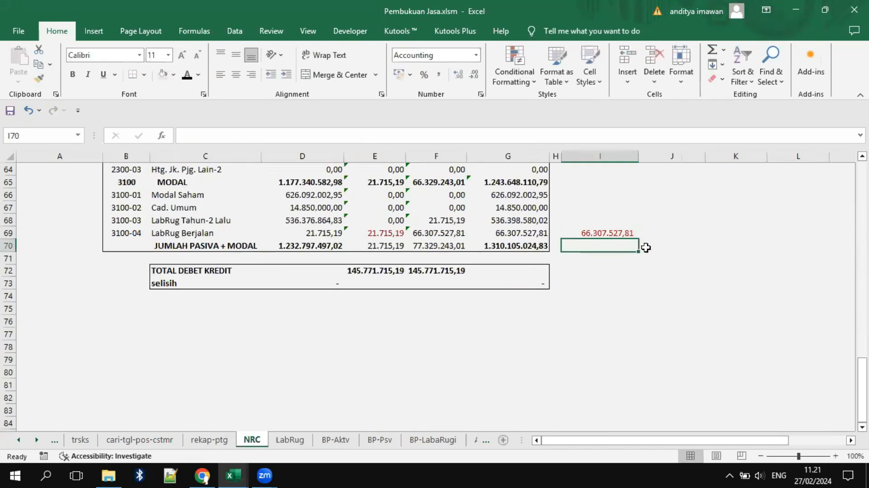
Step: Compare the LabRug Berjalan closing balance in G69 with the linked control balance in I69
click(504, 233)
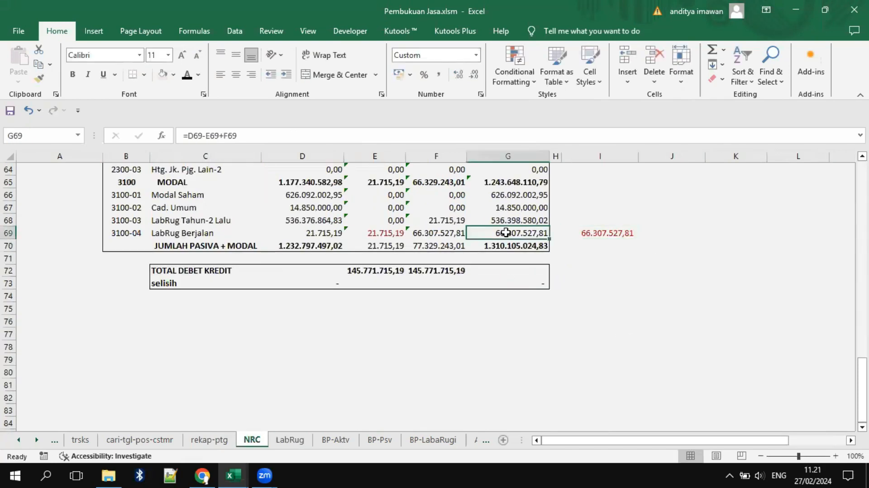
click(585, 231)
click(546, 236)
click(602, 232)
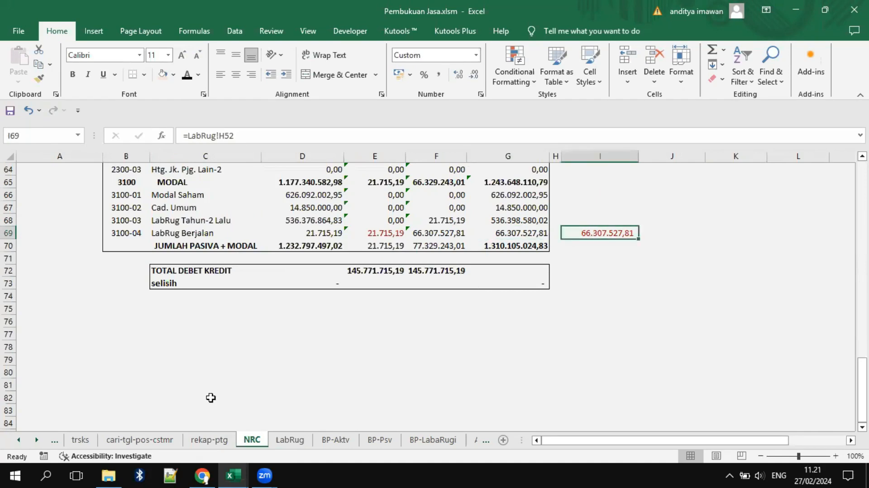
Step: At the head of the NRC sheet, label the date in B8 "bln ini" in A8 and the date in B7 "bln lalu" in A7
scroll(355, 347, up, 2)
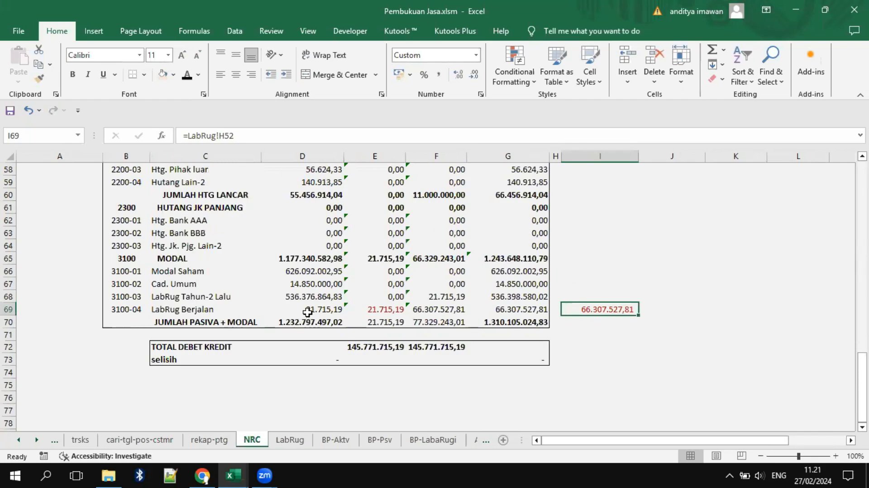
scroll(307, 312, up, 19)
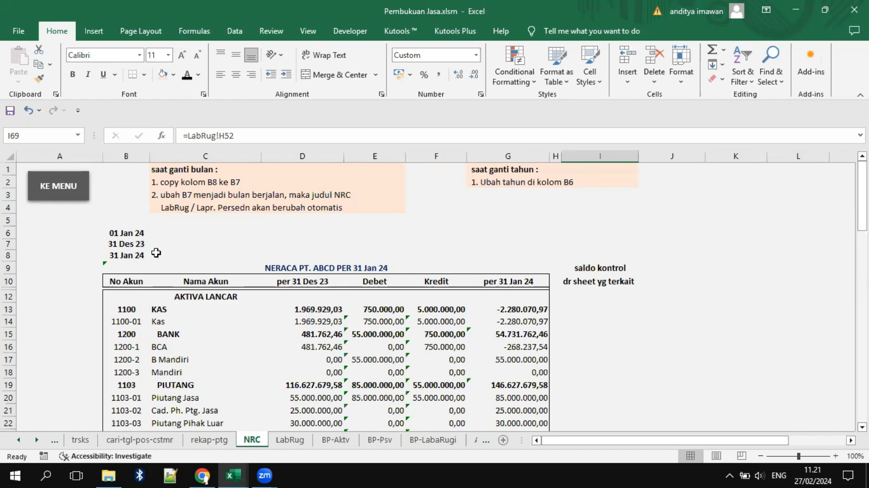
click(130, 244)
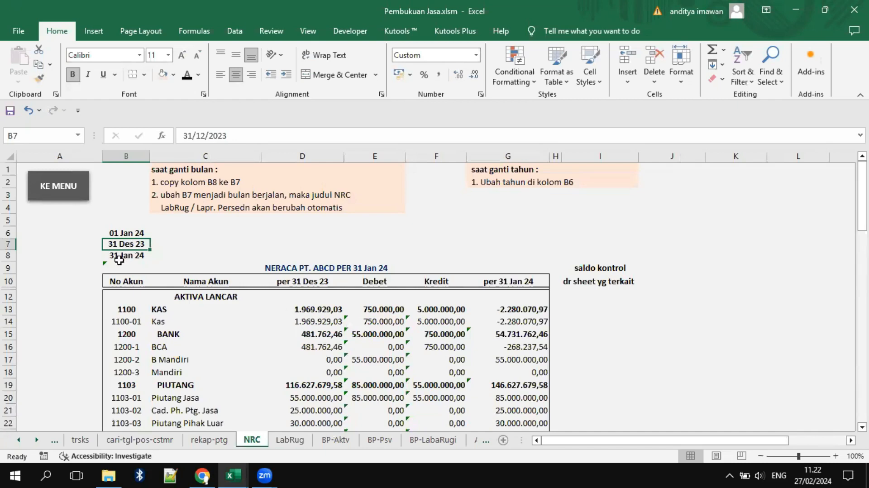
click(74, 255)
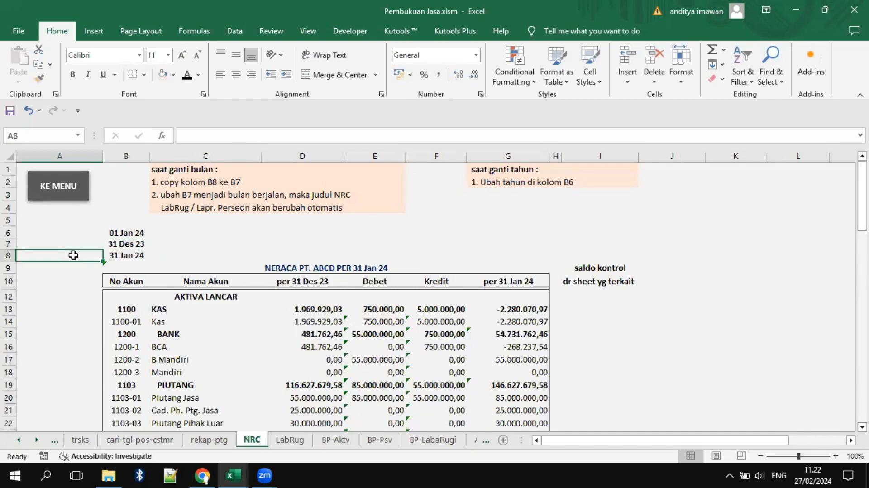
text(bln ini)
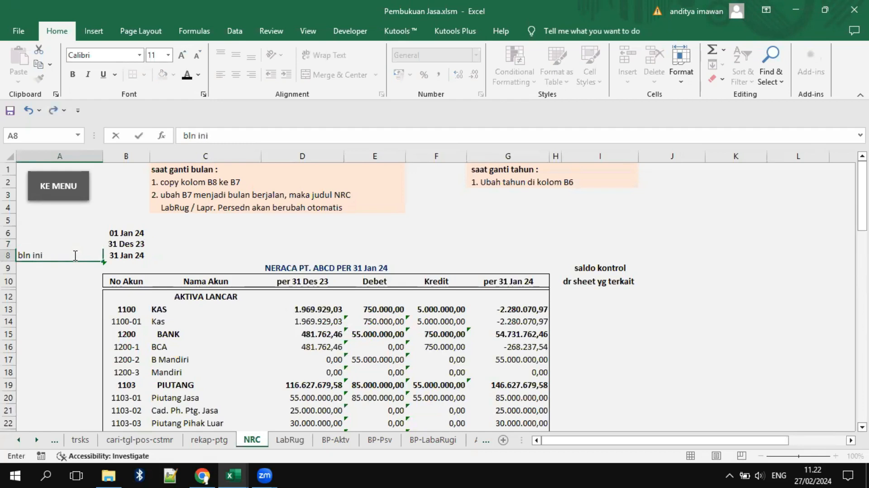
key(Up)
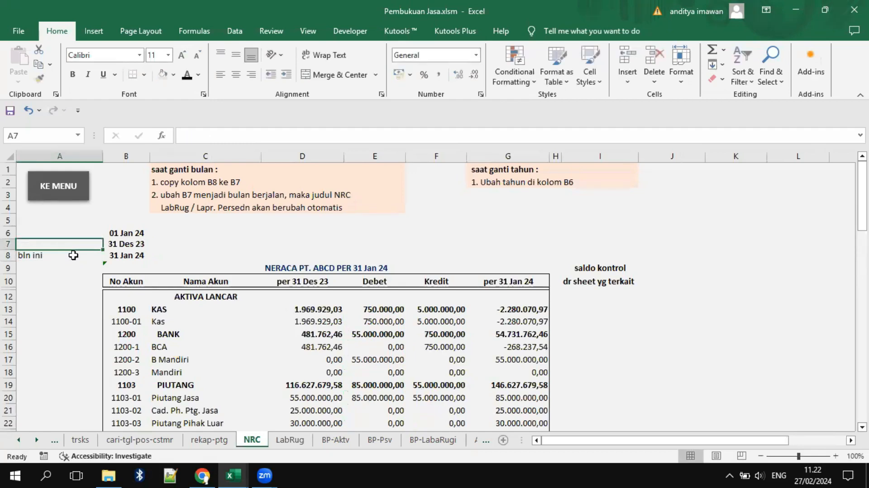
text(bln lalu)
key(Return)
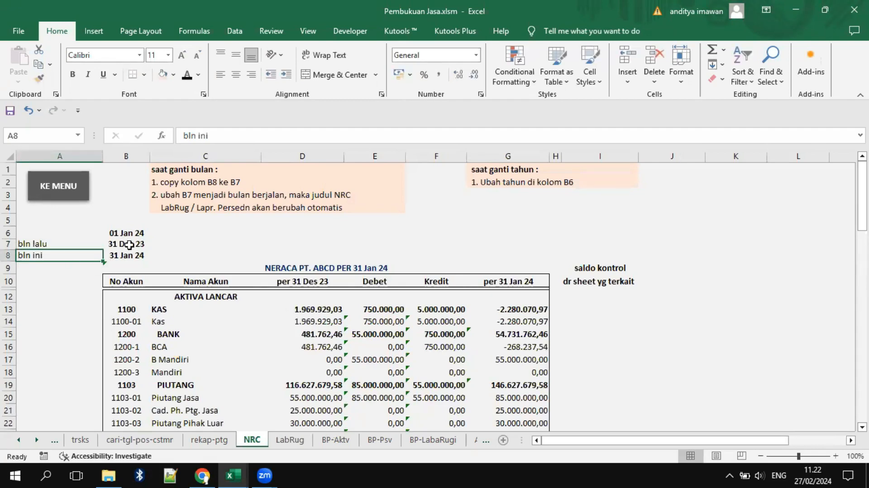
click(121, 257)
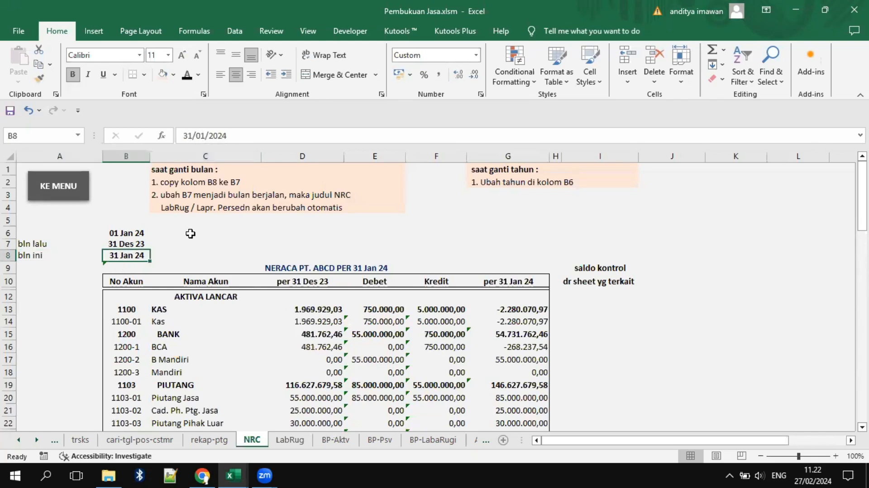
Step: Check the date formulas in headings D10 and G10 of NRC and in F9, I9 and title D8 of LabRug
click(307, 281)
click(530, 279)
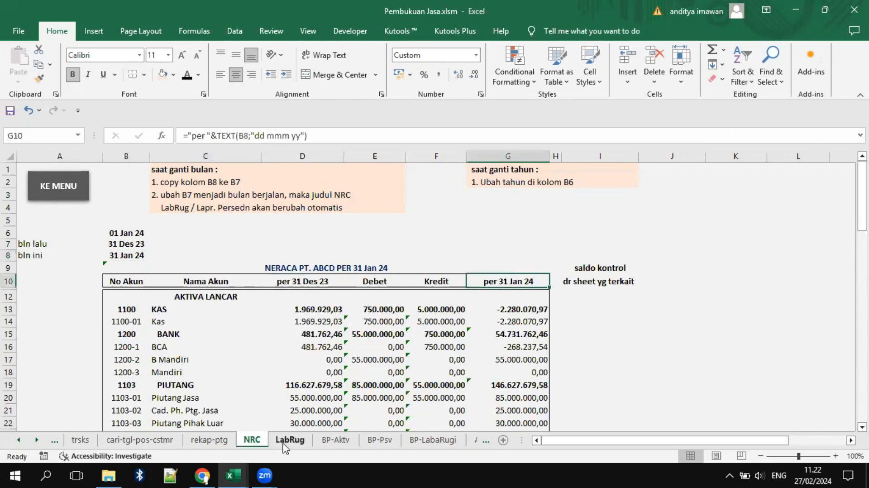
click(283, 441)
scroll(353, 248, up, 14)
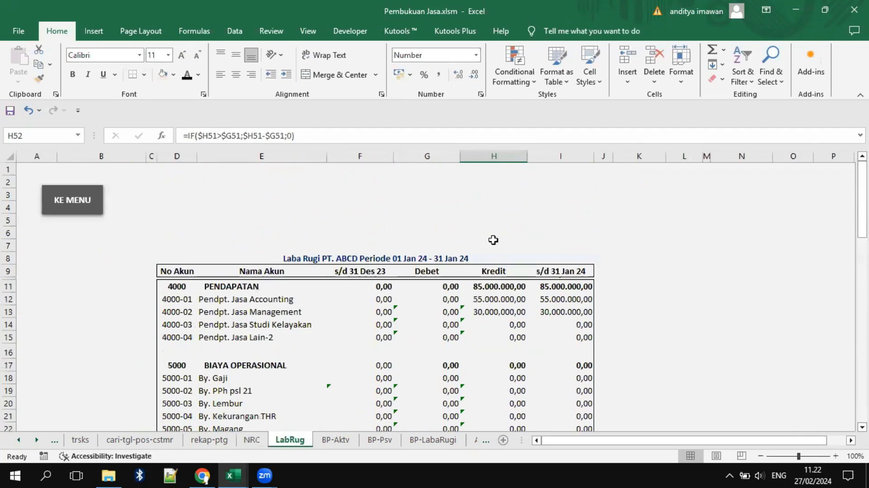
click(357, 271)
click(576, 273)
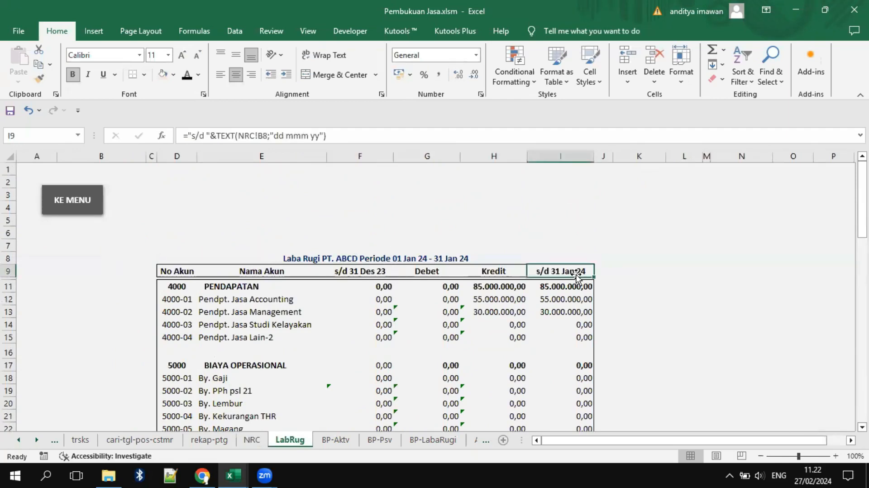
click(311, 255)
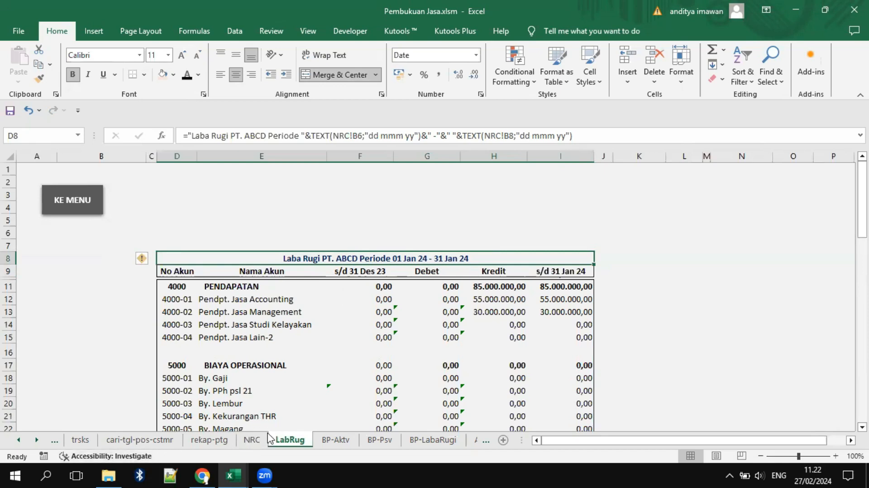
Step: Compare the LabRug opening-period heading in F9 with the period dates in B8 and B6 of NRC
click(252, 439)
click(129, 256)
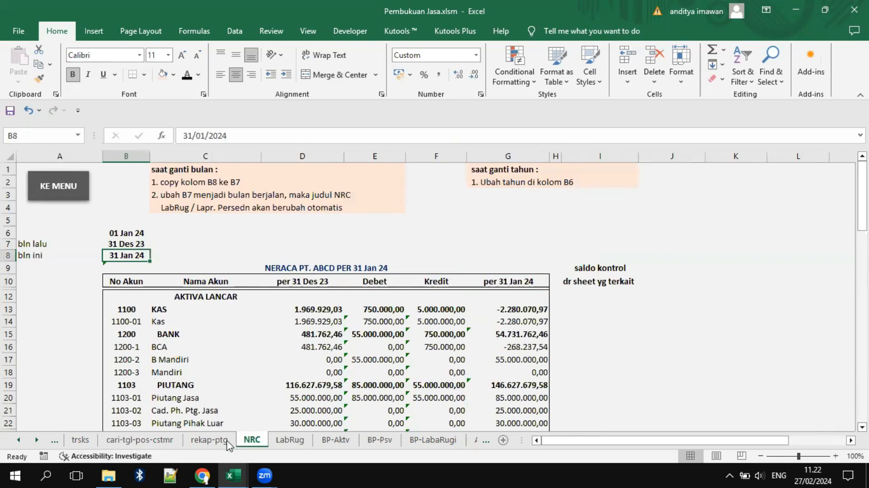
click(289, 439)
click(382, 286)
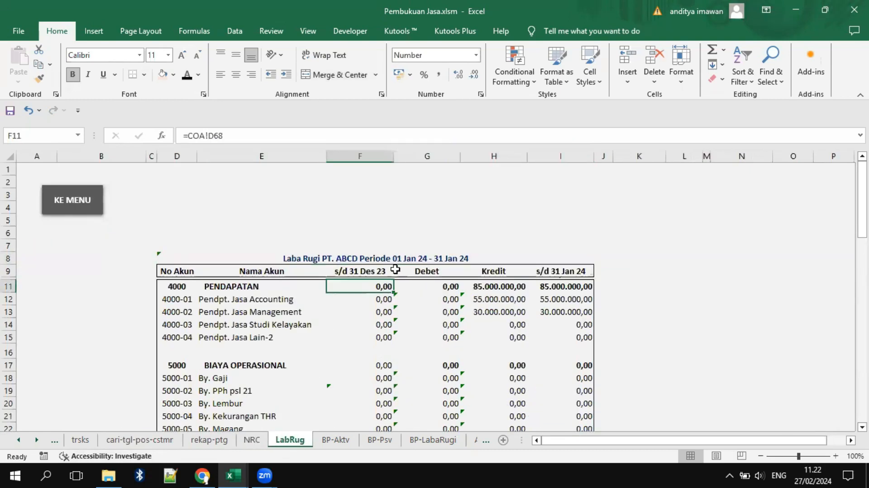
click(372, 271)
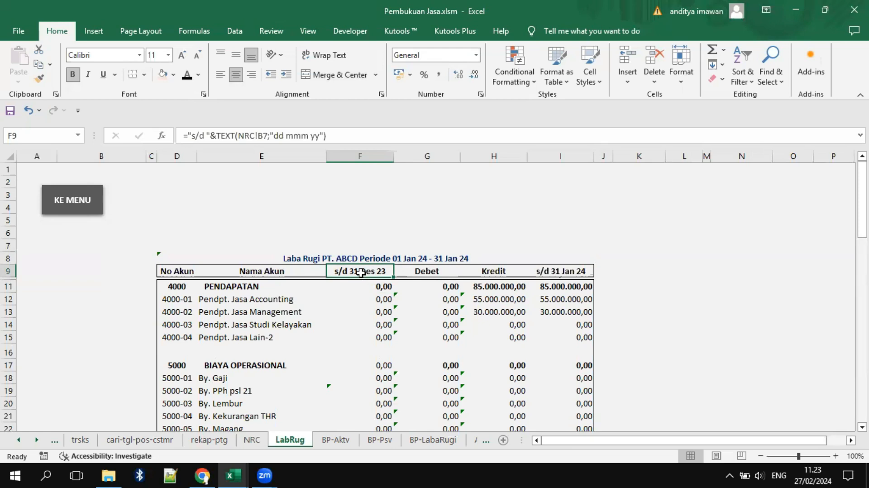
click(251, 440)
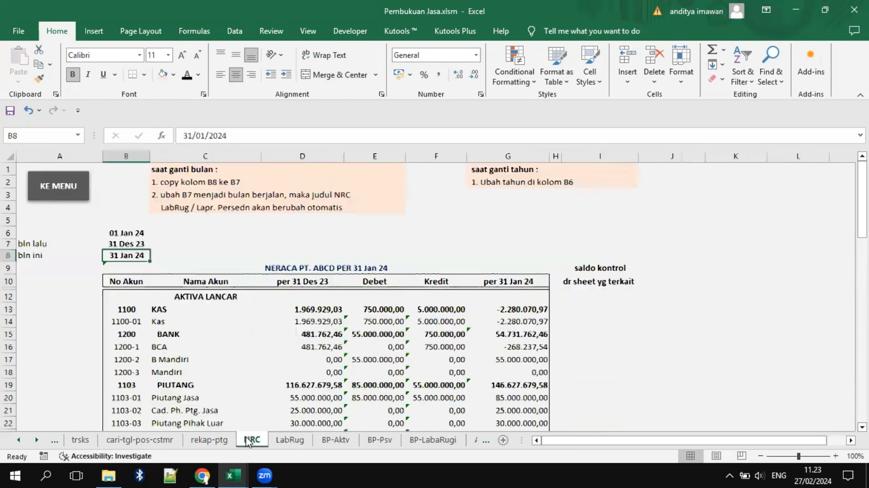
click(138, 233)
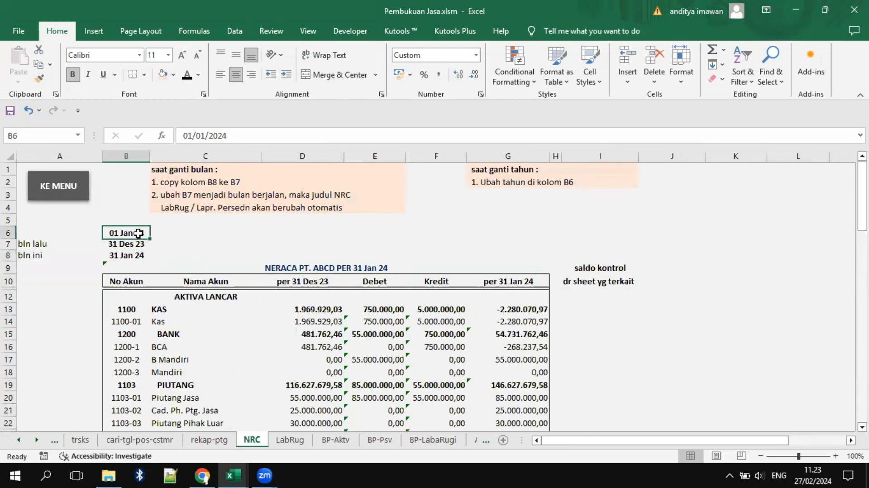
Step: Change the date reference in the LabRug heading F9 to NRC!B6
click(290, 440)
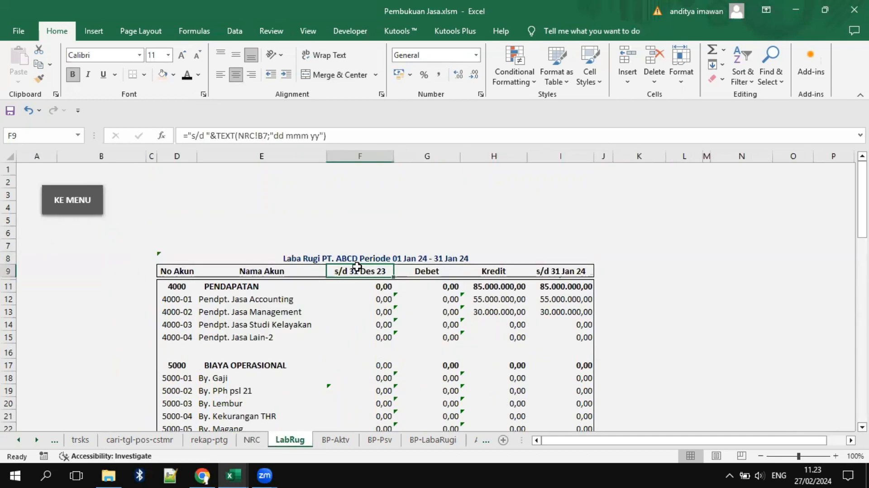
click(265, 135)
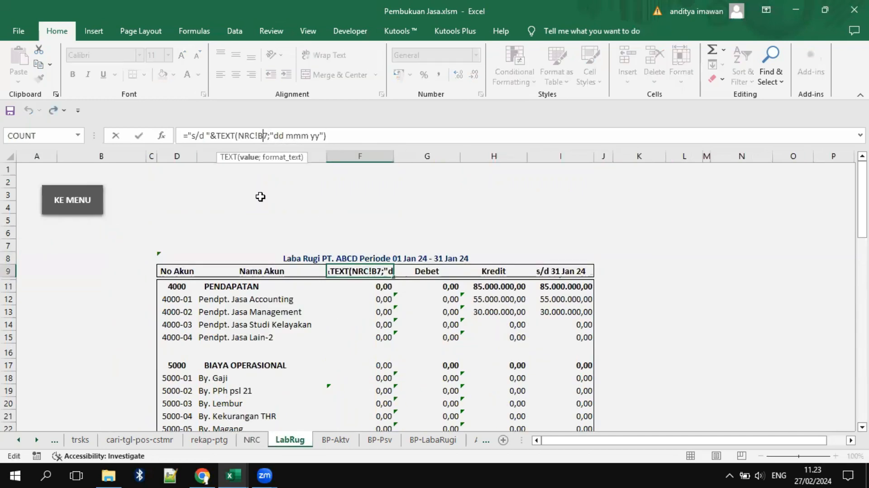
text(6)
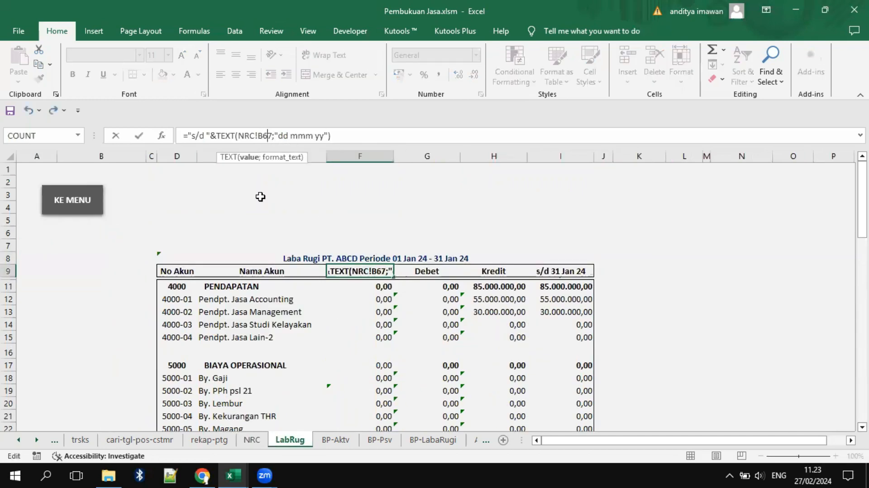
key(Return)
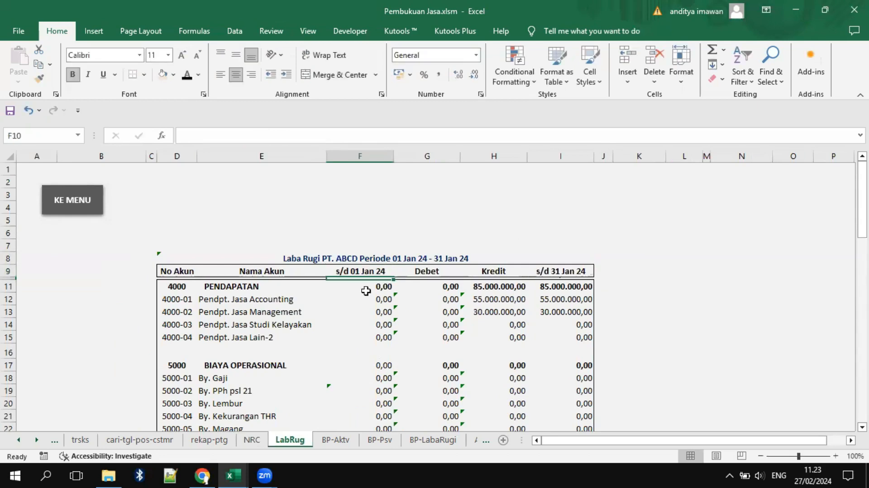
click(384, 271)
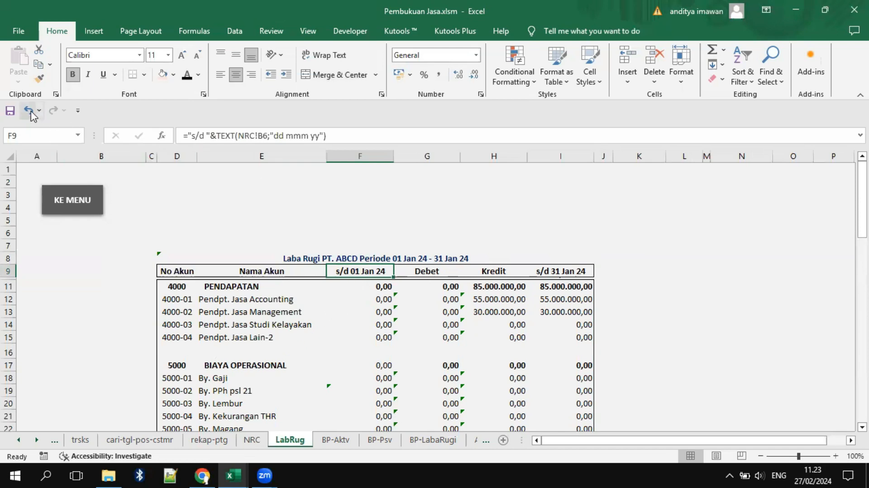
Step: Copy the current-month date from B8 of NRC into the previous-month cell B7
click(252, 439)
click(133, 257)
right_click(131, 255)
click(181, 201)
click(136, 246)
key(Return)
key(Return)
Step: Set the "bln ini" date in B8 of NRC to 28 Feb 24
click(185, 133)
text(28/01/2024)
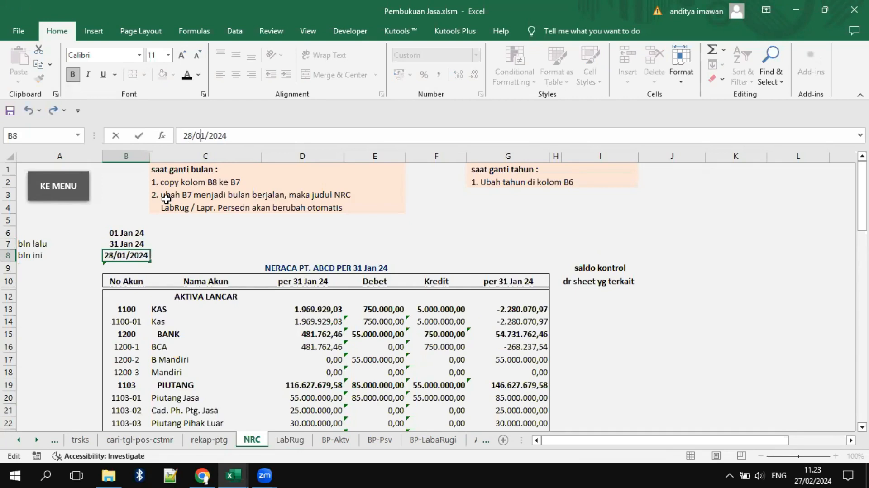
key(Delete)
text(28 Feb)
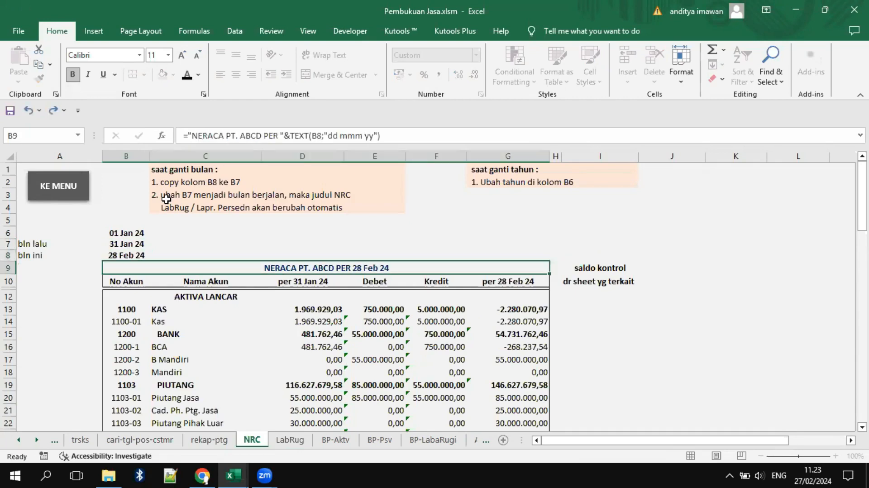
key(Return)
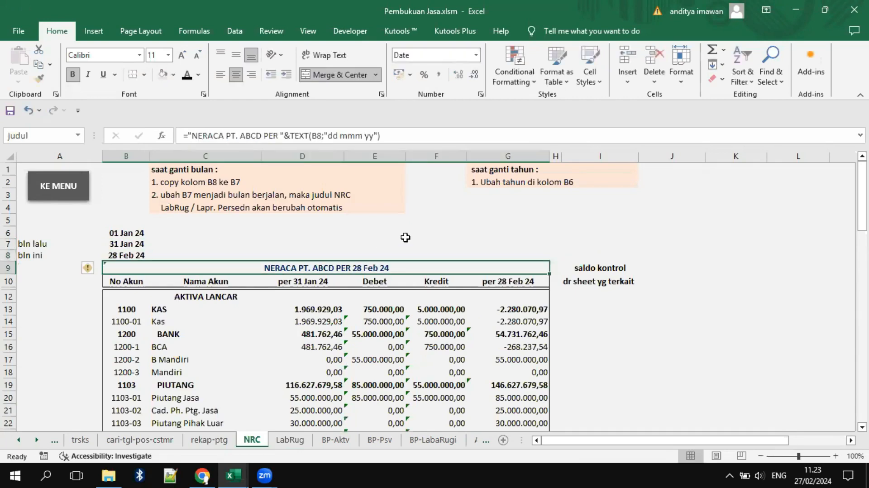
Step: Check how the new dates carry through to NRC headings G10 and D10 and to LabRug title D8, I9 and F9
click(525, 281)
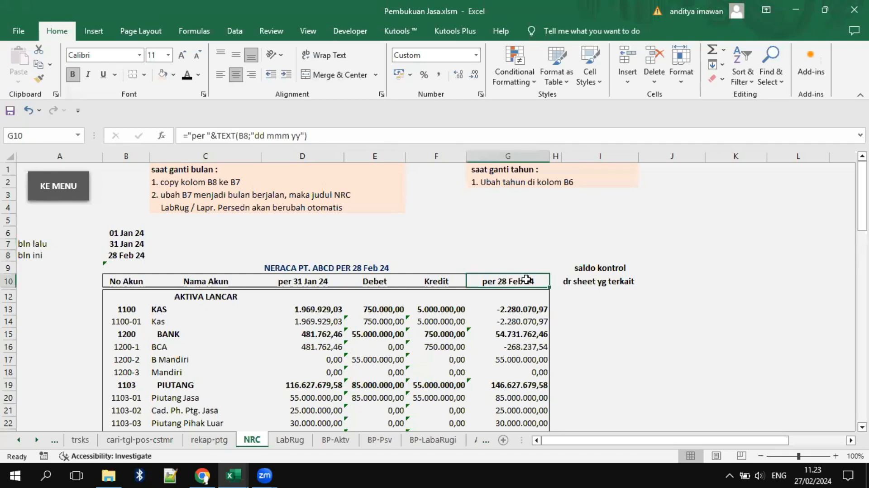
click(310, 282)
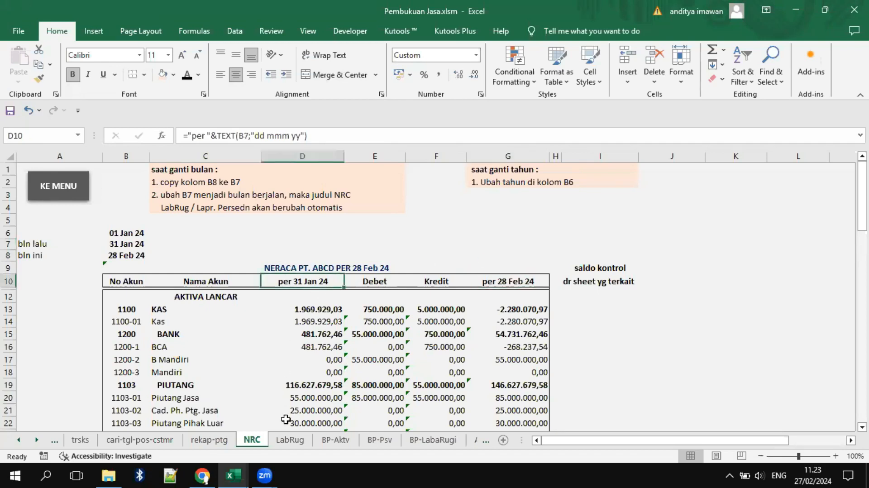
click(291, 437)
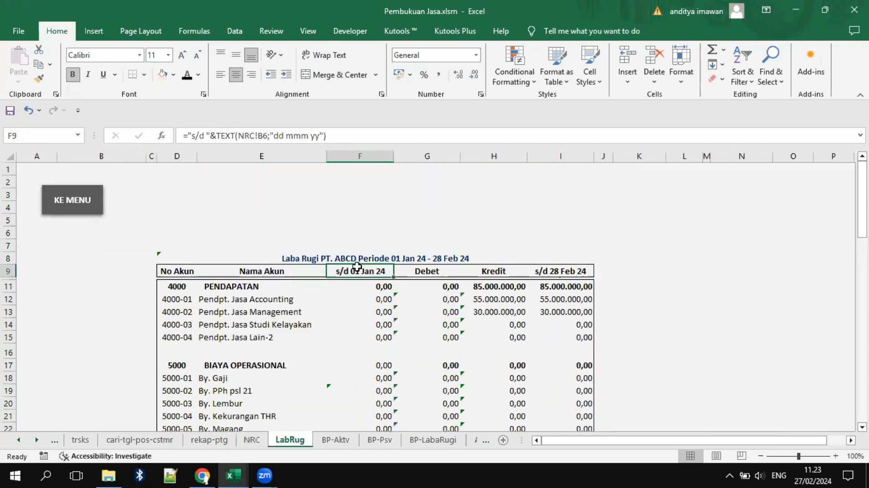
click(392, 259)
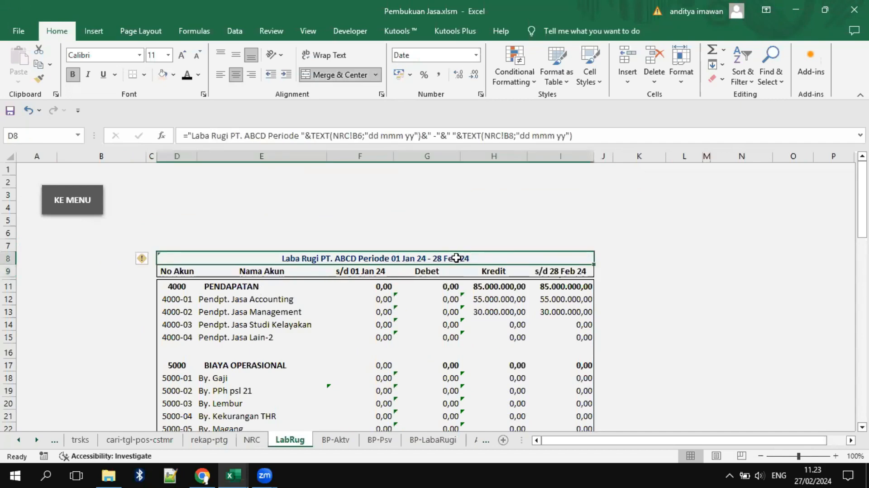
click(582, 271)
click(365, 271)
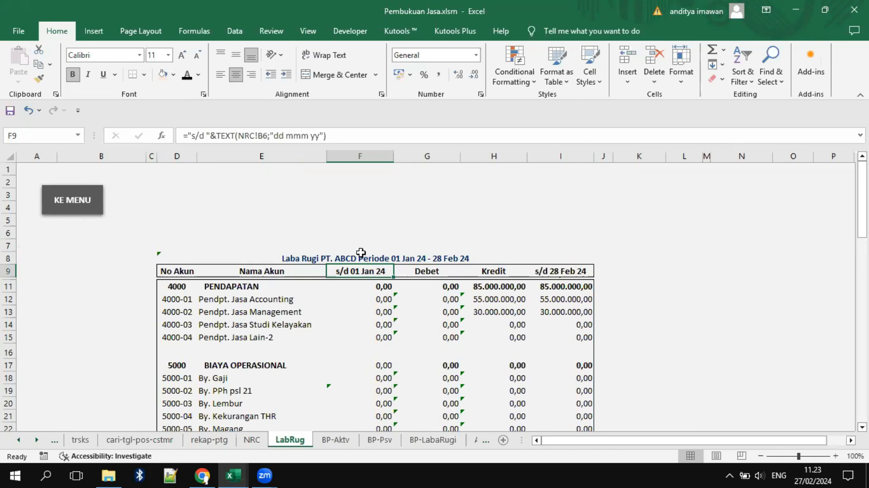
Step: Check the previous-month date in B7 of NRC and change the date reference in LabRug heading F9 to NRC!B7
click(252, 439)
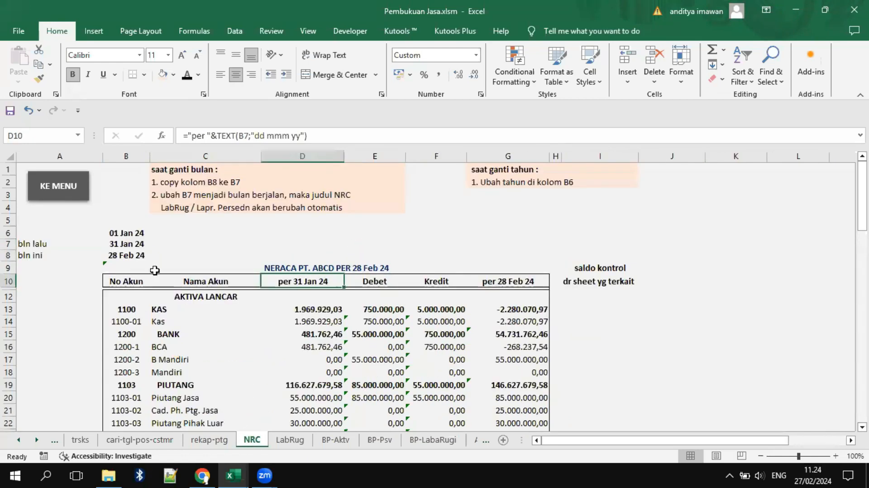
click(140, 244)
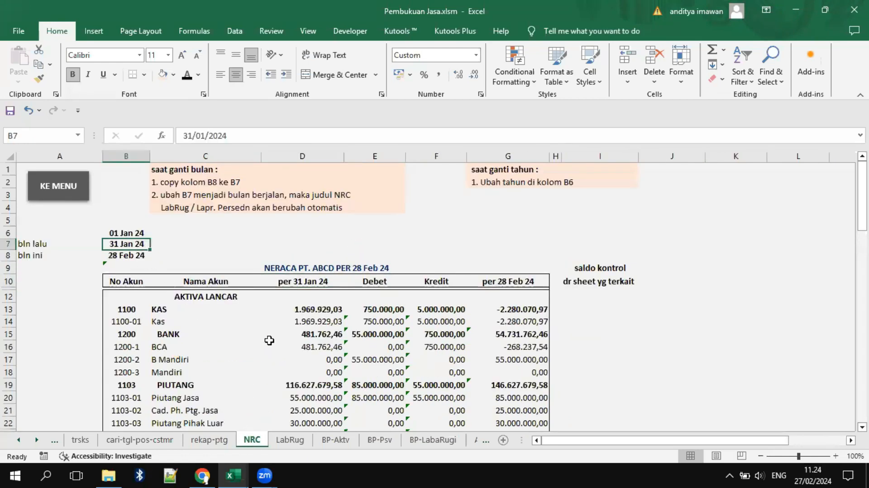
click(290, 439)
click(265, 135)
key(BackSpace)
text(7)
key(Return)
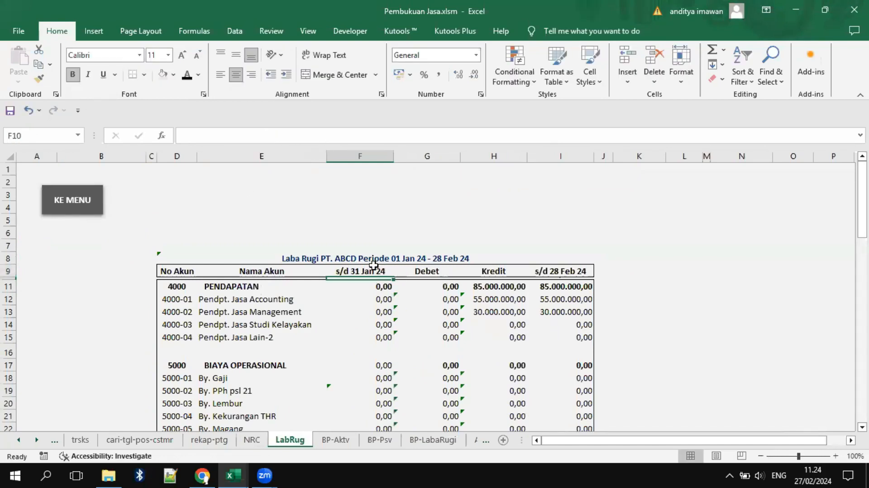
click(371, 271)
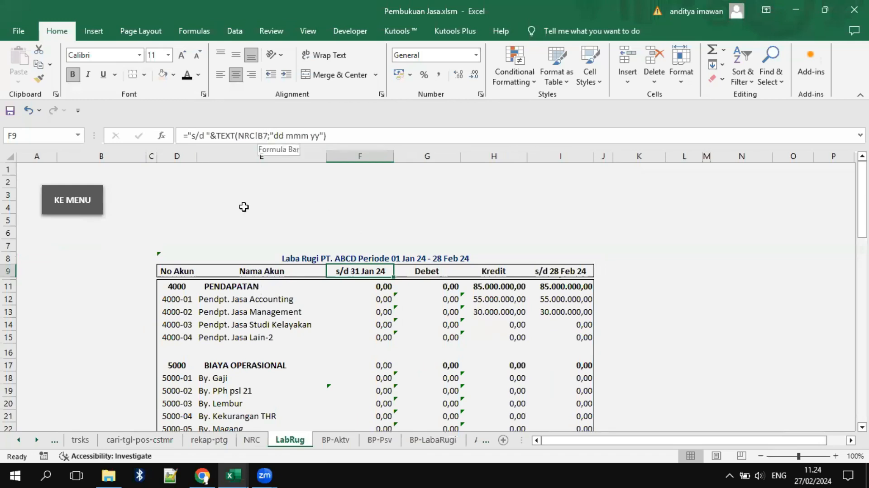
Step: Review the NRC start date in B6 and title, the NRC accounts, the LabRug profit rows and the BP-Aktv ledger
click(252, 439)
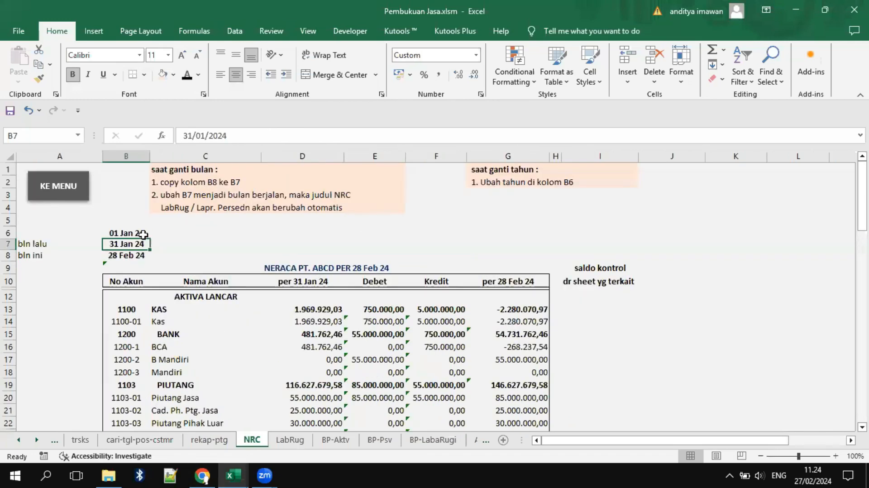
click(129, 233)
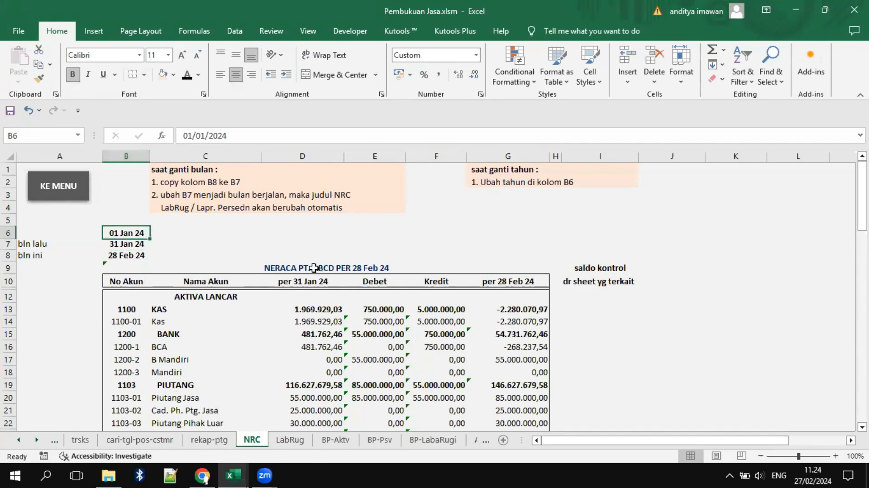
click(314, 267)
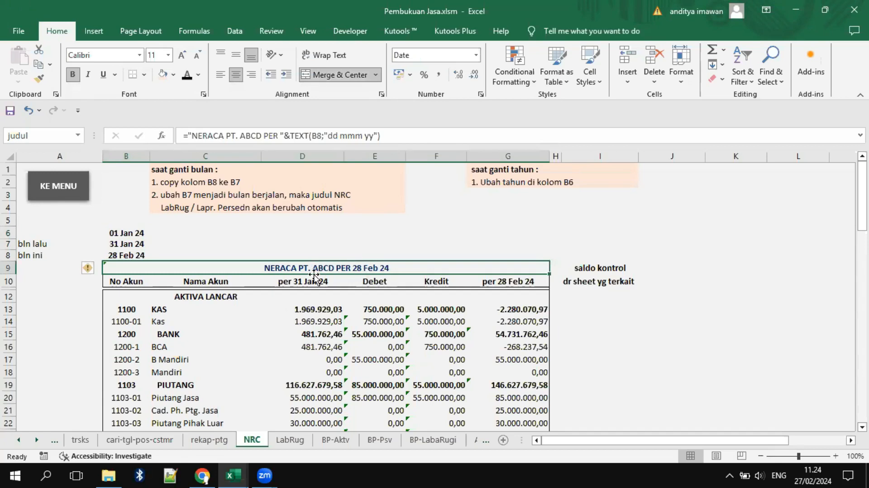
scroll(579, 315, down, 20)
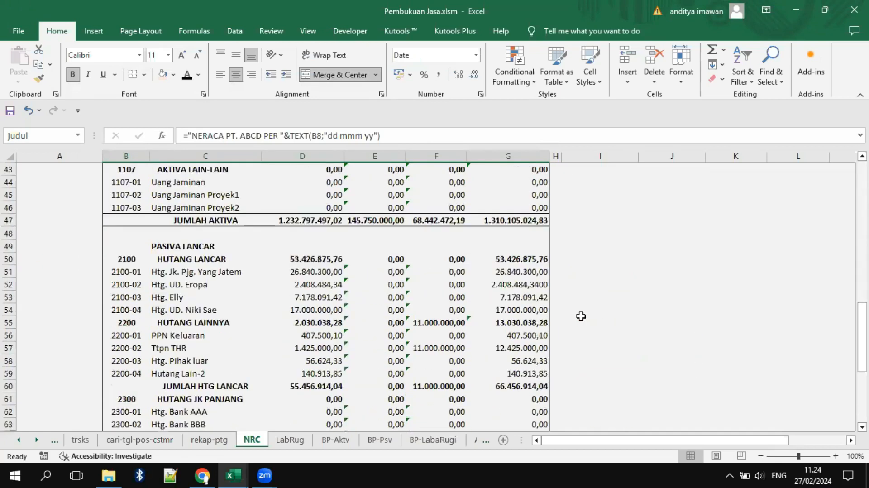
click(288, 440)
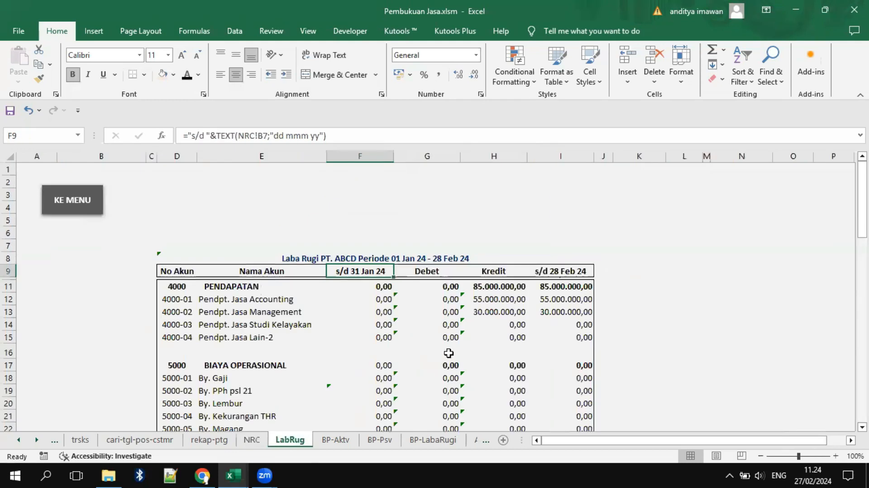
scroll(528, 322, down, 7)
scroll(529, 323, down, 8)
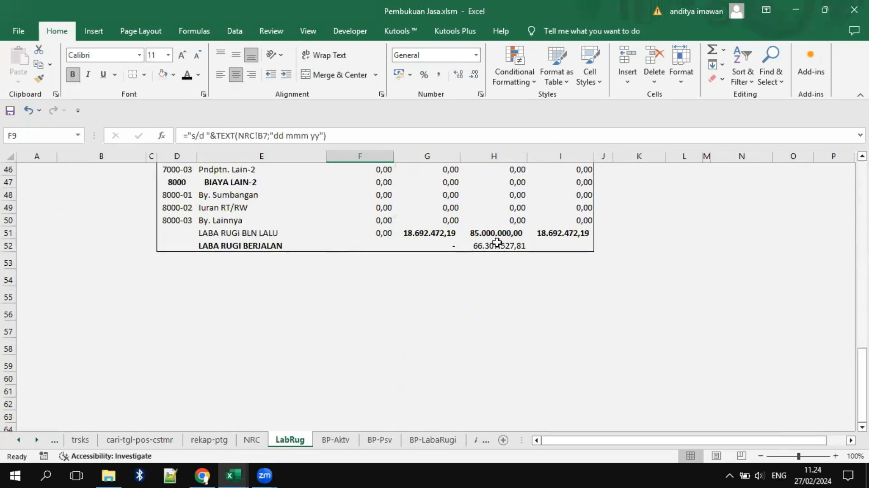
click(339, 444)
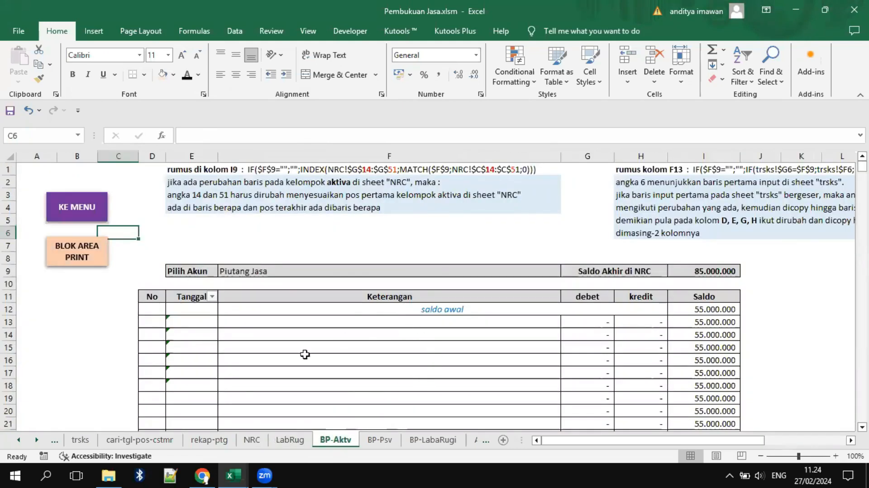
Step: Set the transaction search on cari-tgl-pos-cstmr to search by pos for the account Piutang Jasa
click(137, 442)
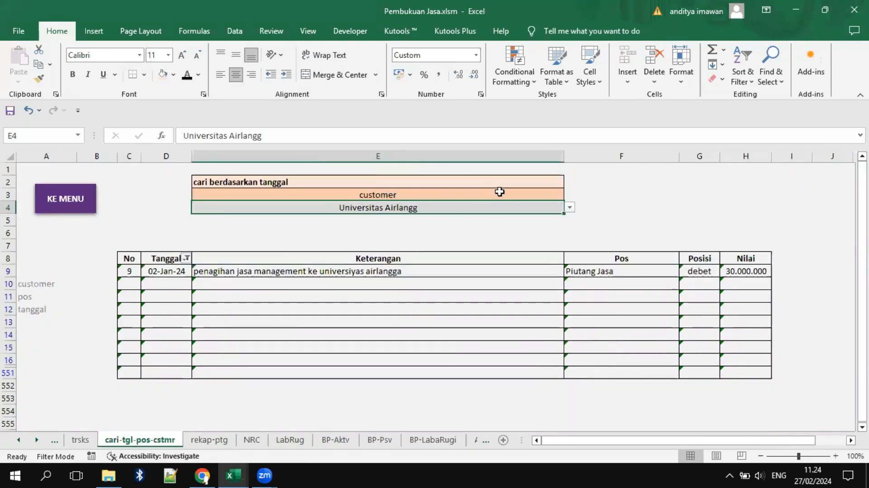
click(543, 194)
click(570, 195)
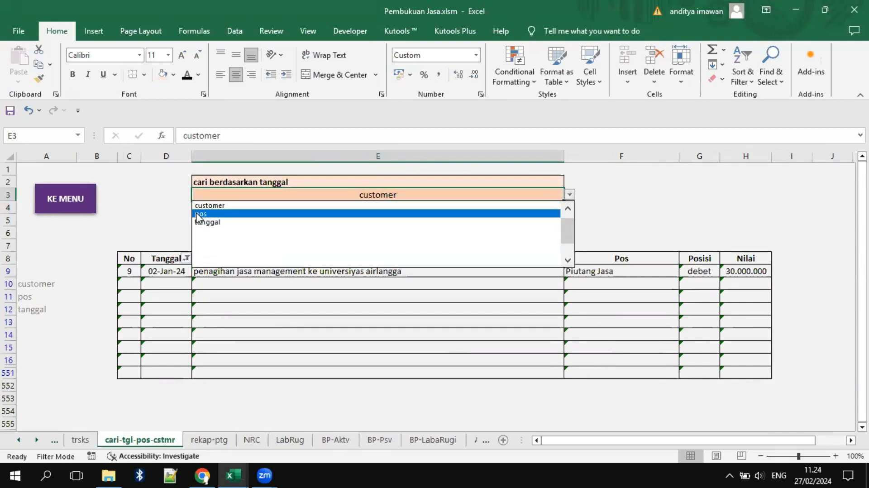
click(233, 214)
click(547, 207)
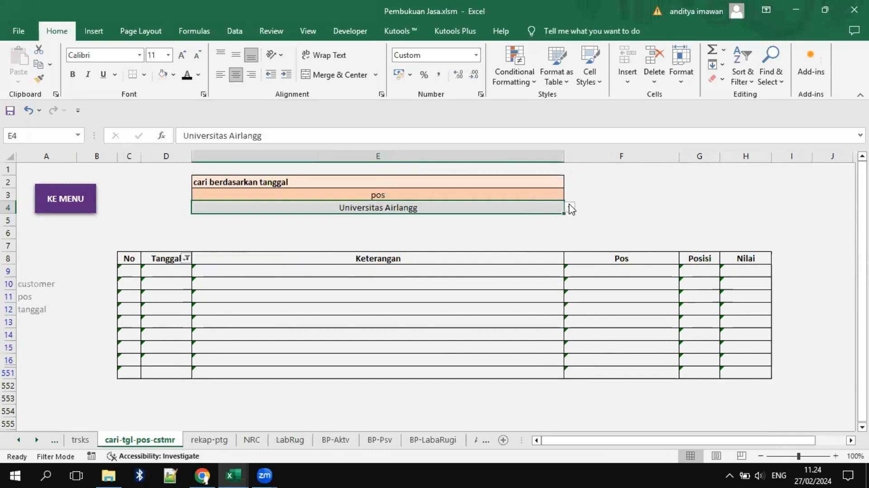
click(569, 207)
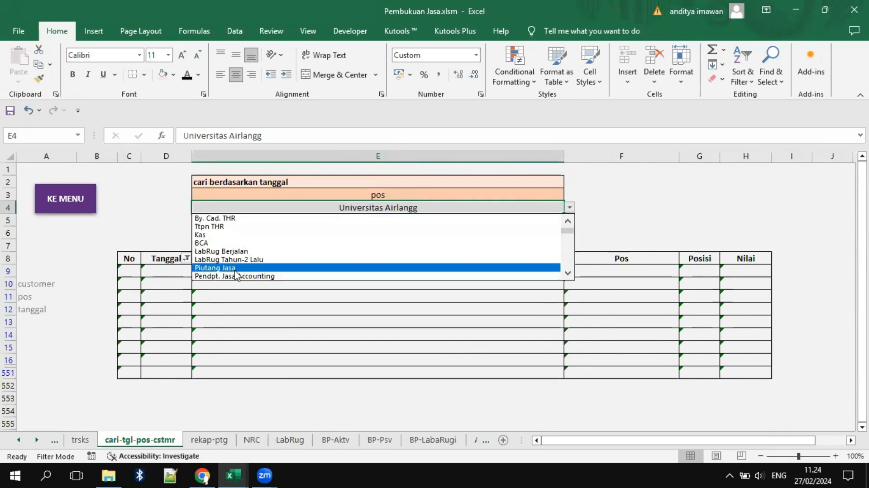
click(215, 267)
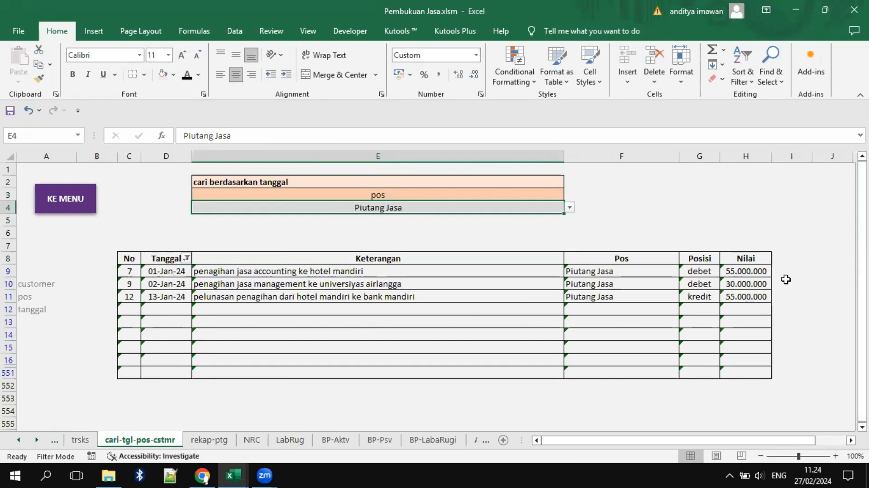
Step: Compare the Piutang Jasa opening balance in I12 and ending balance in I9 of BP-Aktv with D20 and G20 of NRC
click(335, 440)
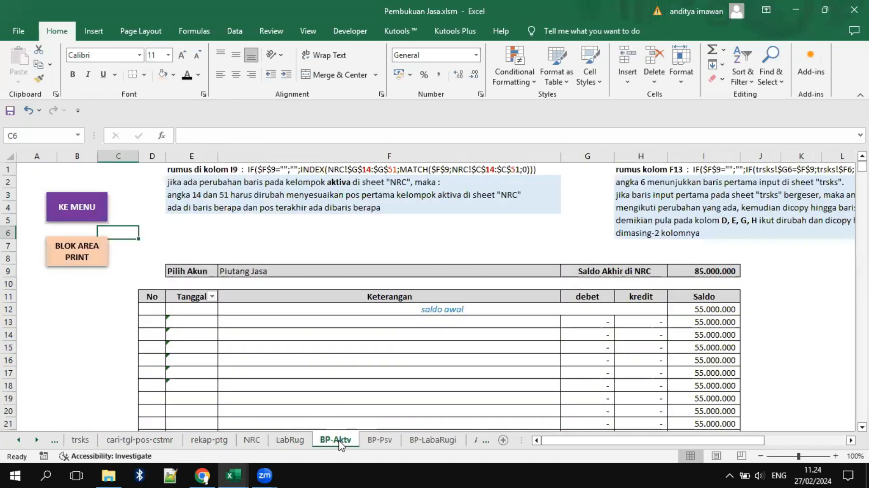
click(514, 269)
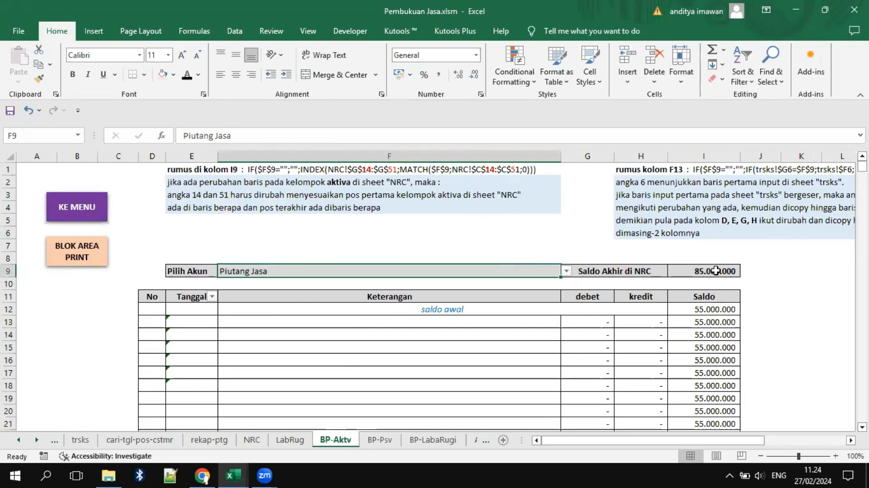
click(252, 439)
scroll(255, 338, up, 7)
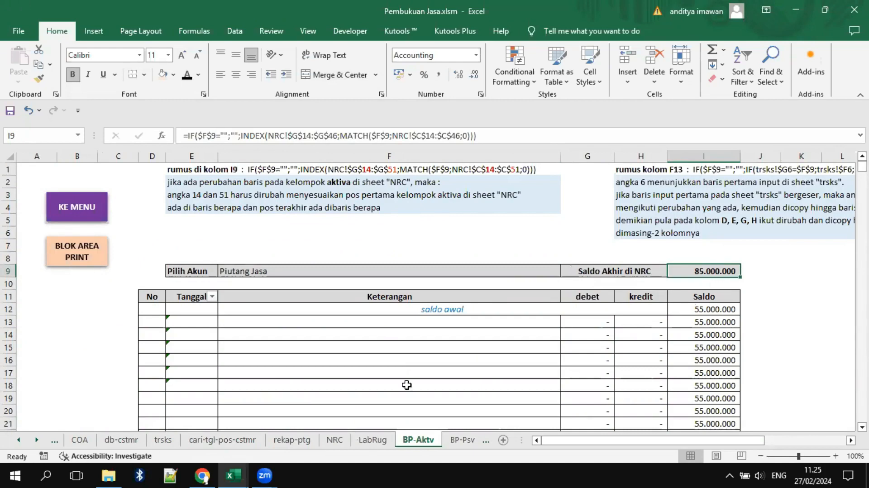
click(342, 441)
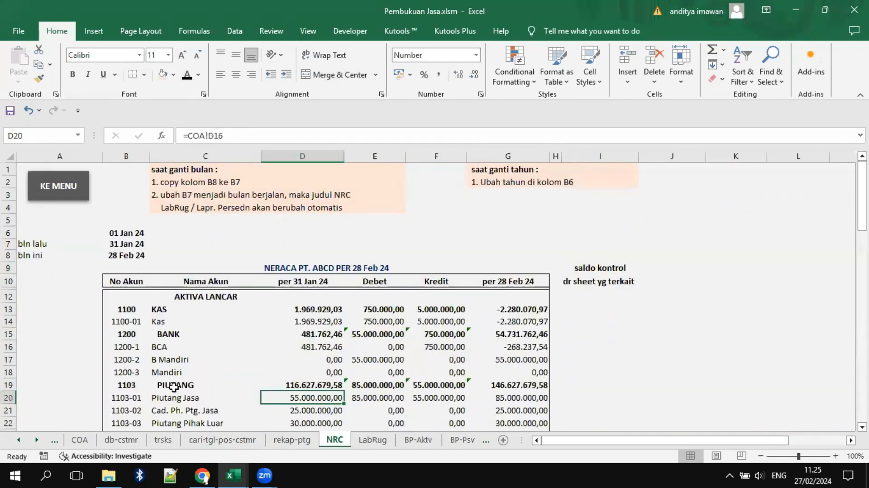
click(179, 400)
click(502, 397)
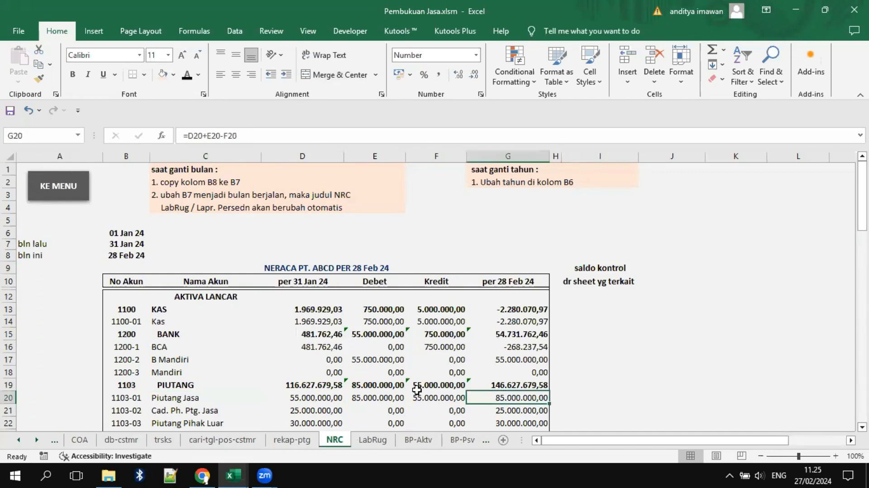
click(303, 398)
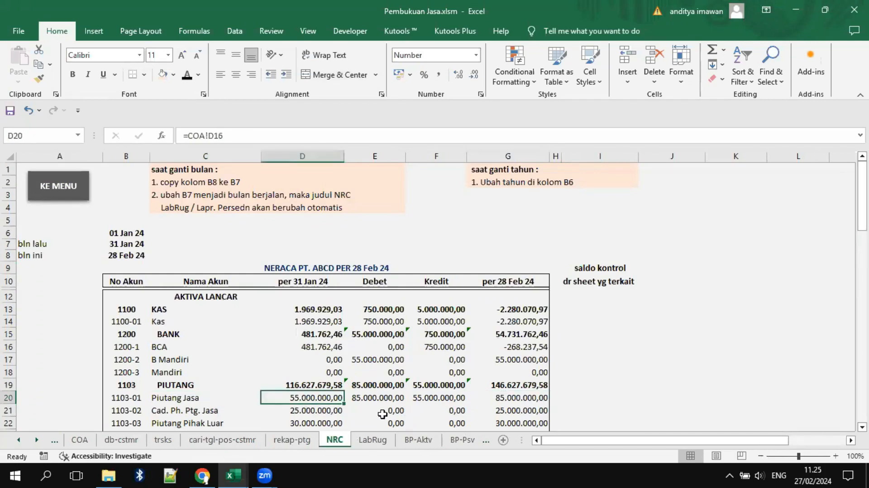
click(417, 439)
click(353, 312)
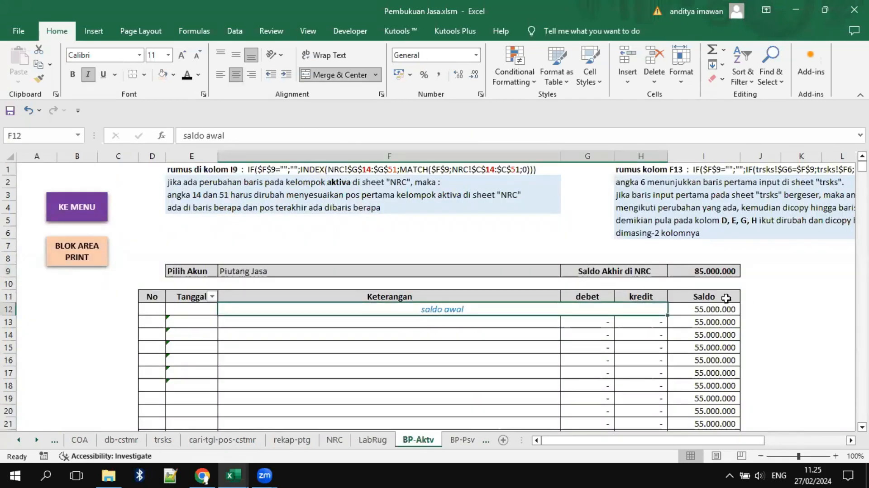
click(713, 312)
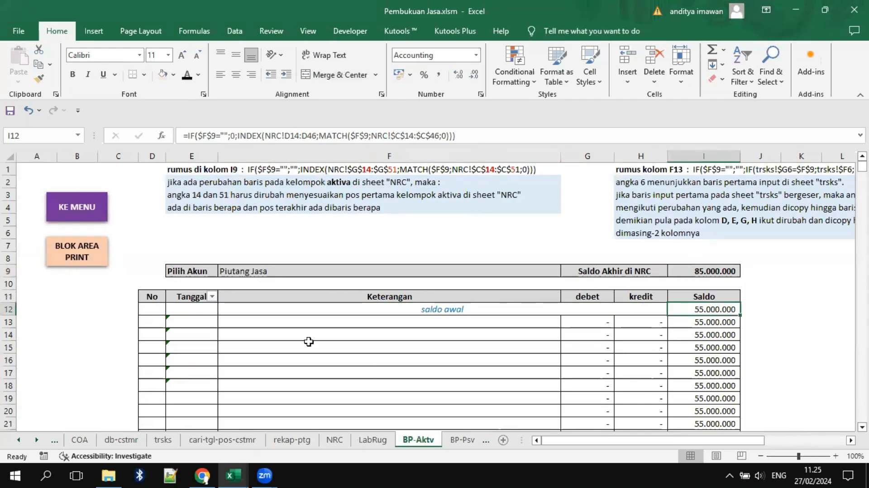
Step: Filter the Tanggal column of the BP-Aktv Piutang Jasa ledger to exclude blank rows
scroll(410, 325, down, 8)
scroll(410, 325, up, 6)
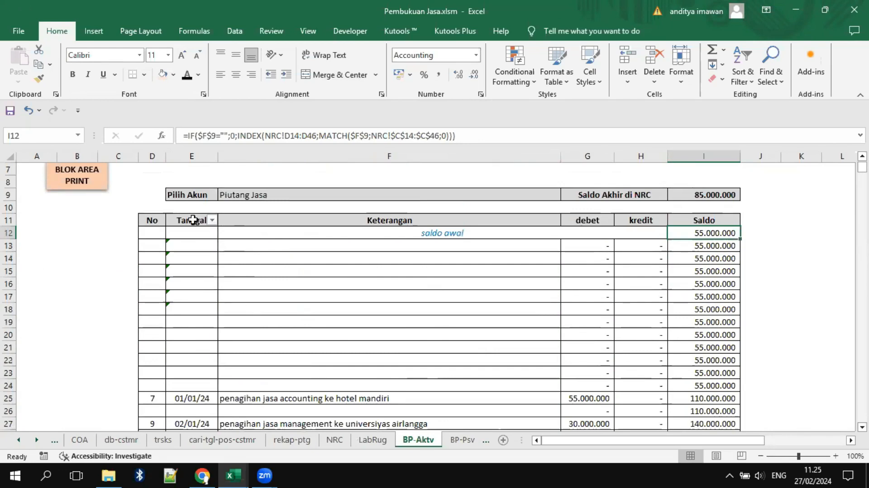
click(212, 221)
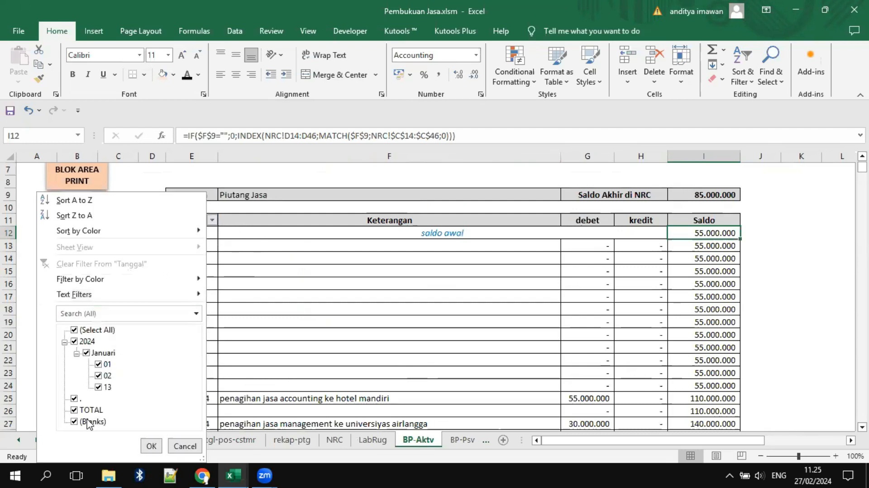
click(90, 422)
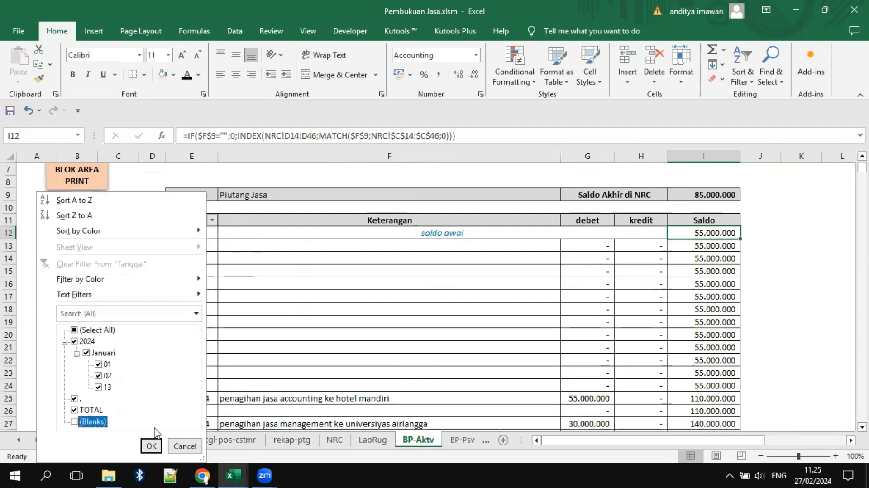
click(151, 447)
click(455, 339)
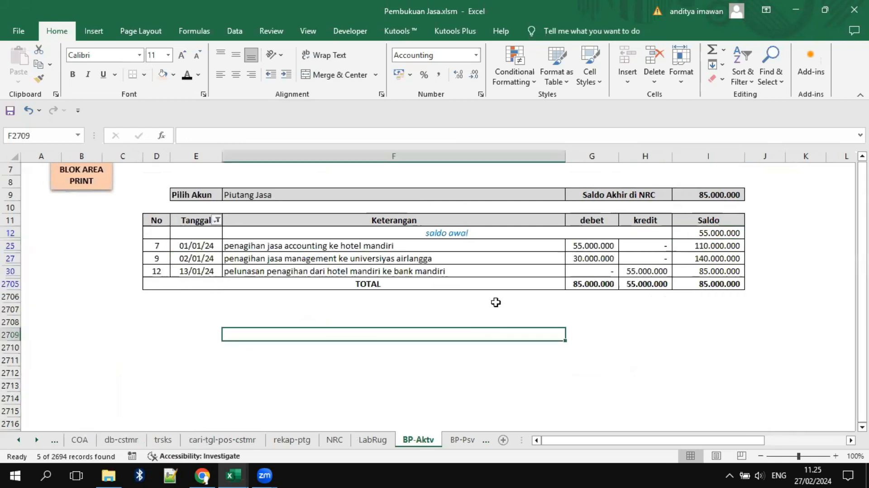
Step: Check the BP-Aktv total balance in I2705 against the Piutang Jasa amounts in cari-tgl-pos-cstmr and the NRC ending balance in I9
click(716, 284)
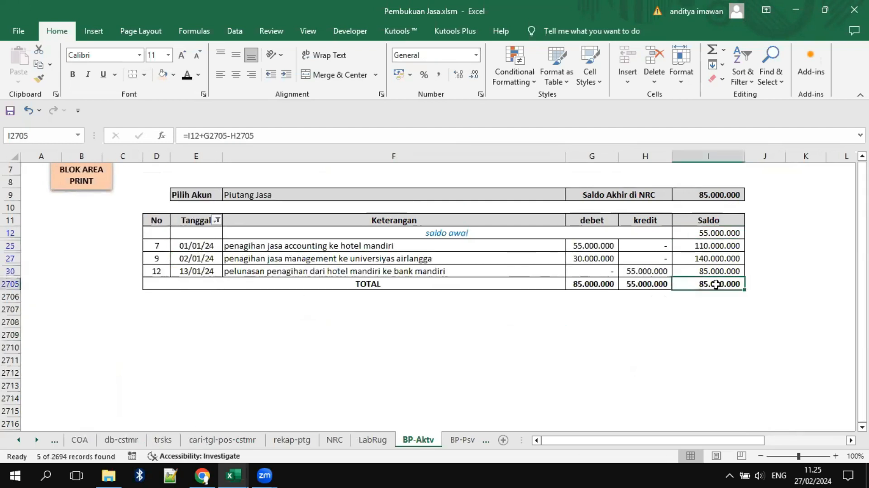
click(222, 439)
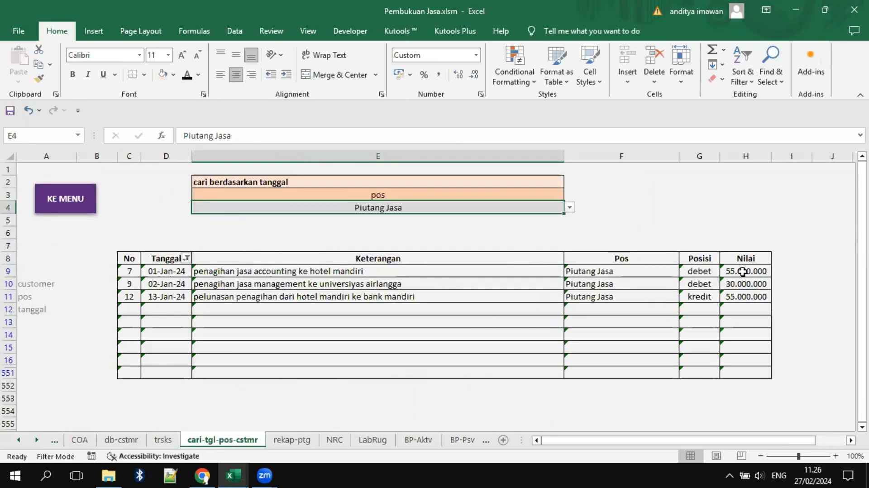
drag(742, 271, 743, 284)
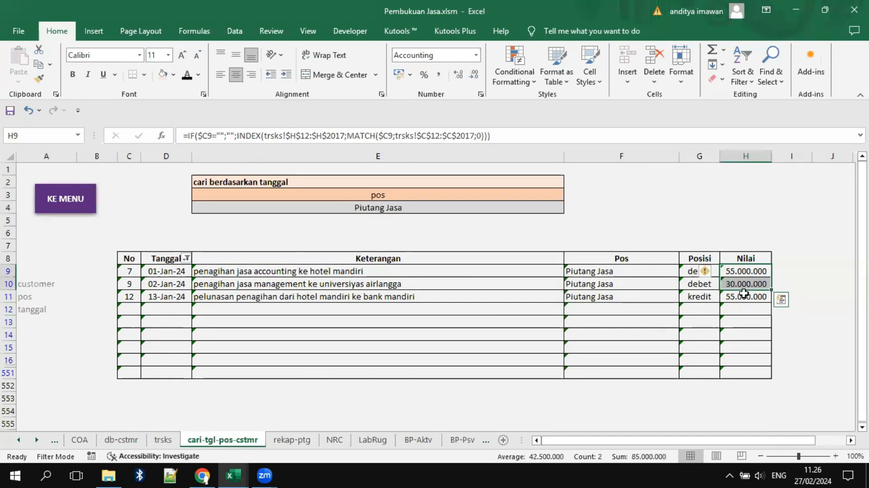
click(745, 295)
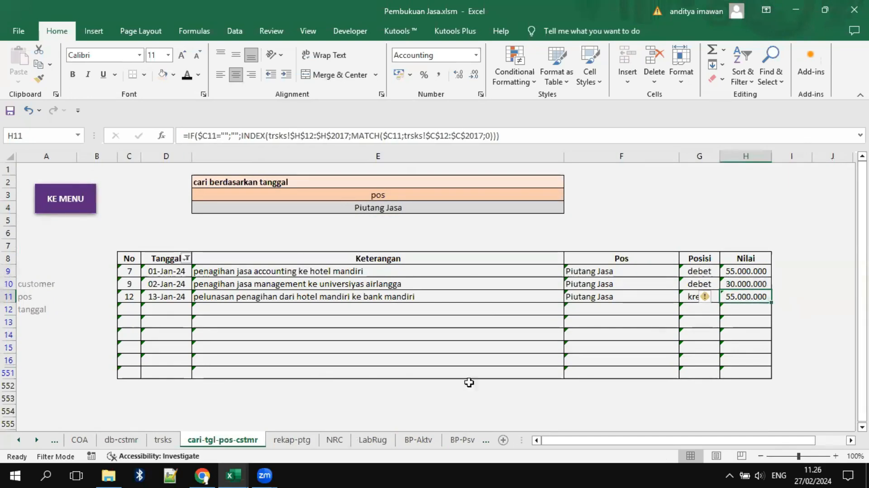
click(419, 440)
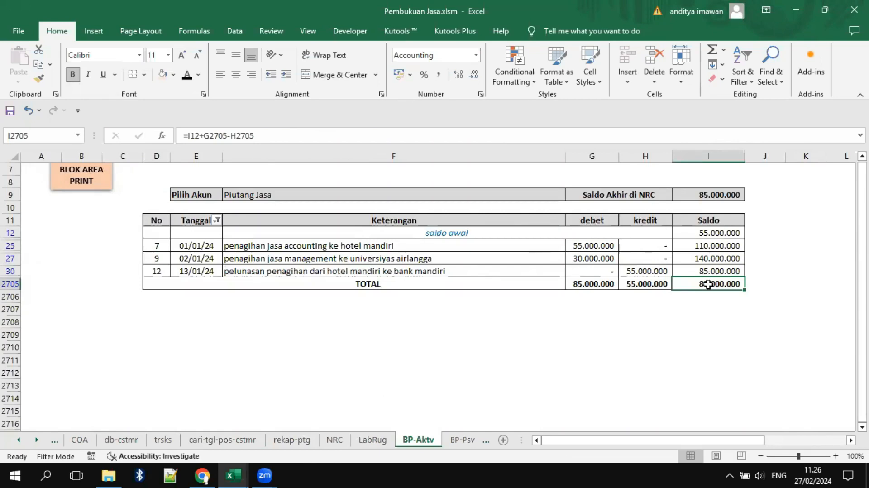
click(724, 196)
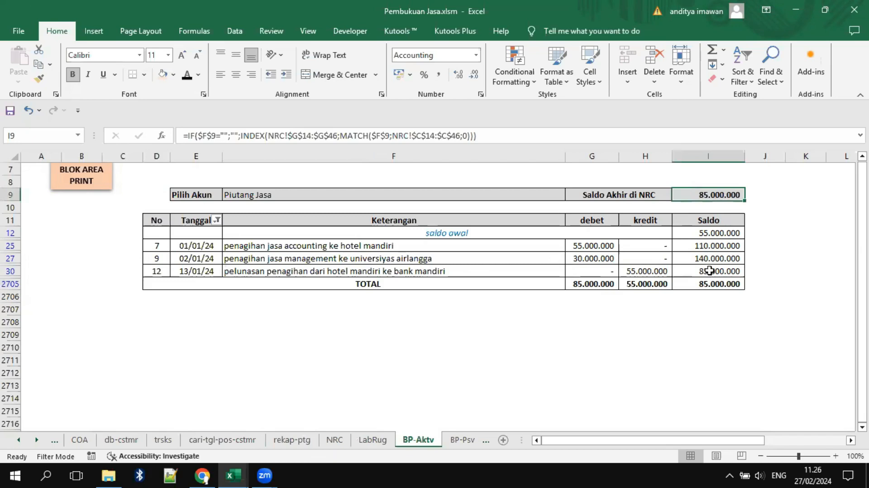
click(709, 270)
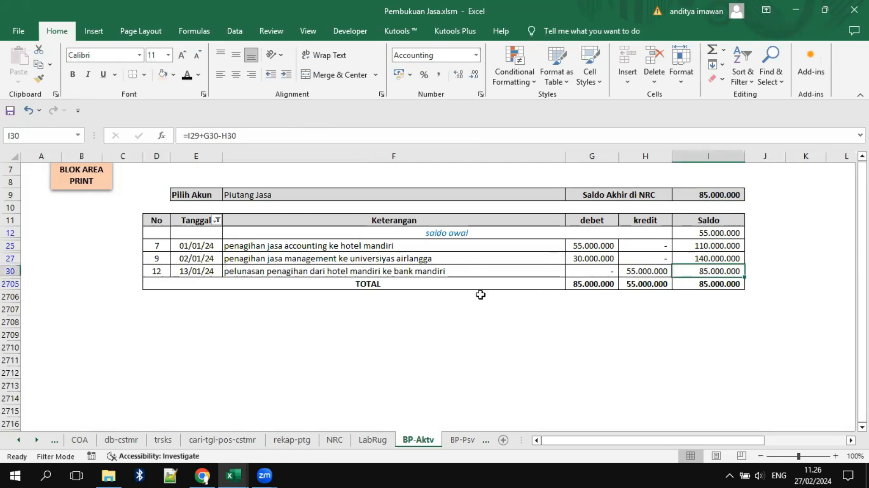
click(701, 284)
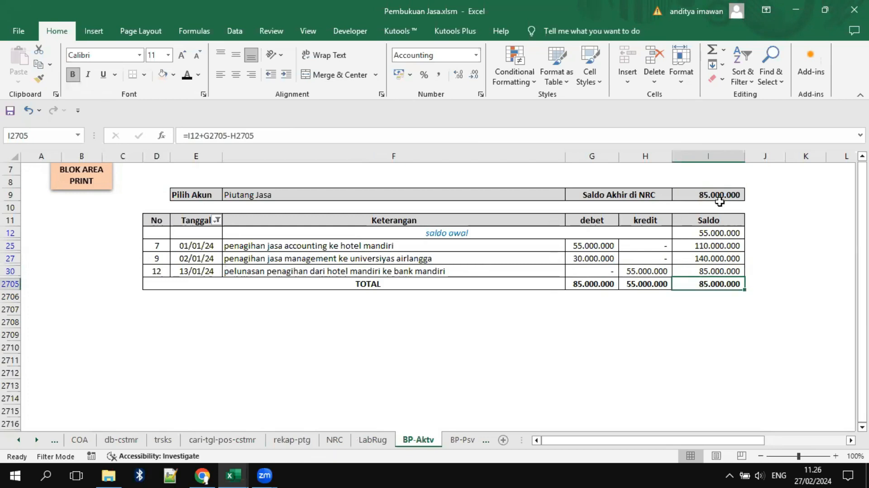
click(722, 192)
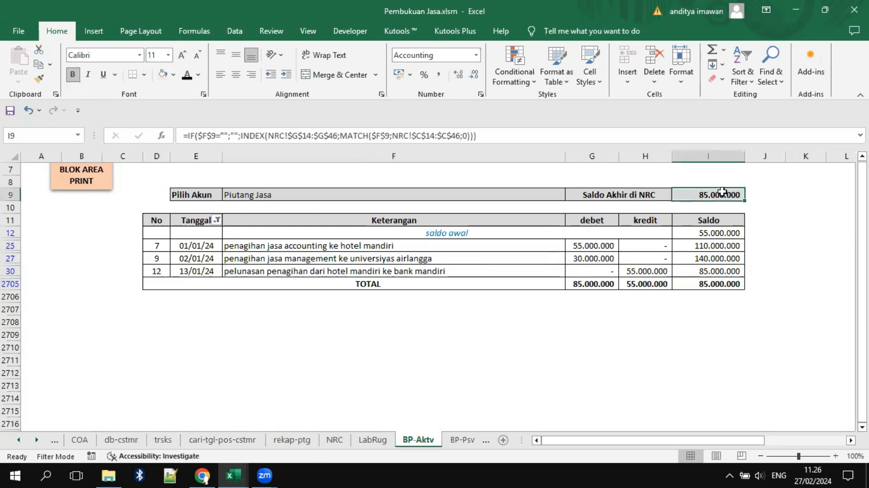
click(591, 345)
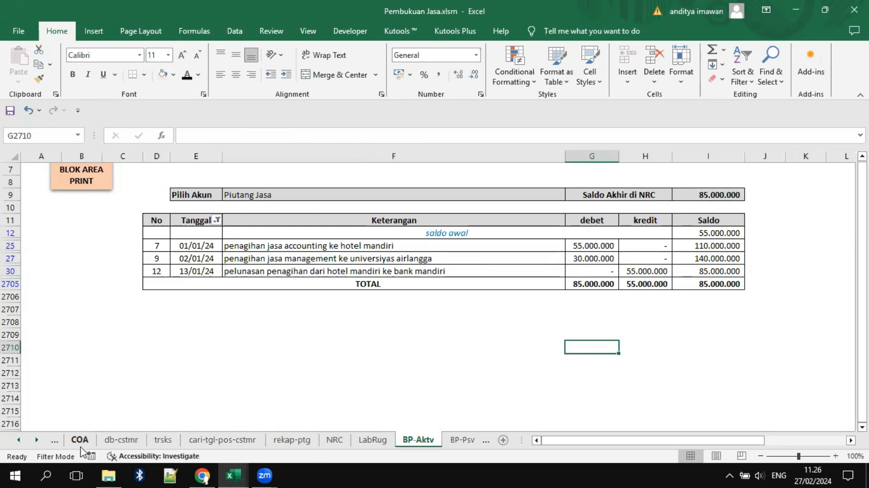
Step: Filter the Tanggal column of the Ttpn THR ledger in BP-Psv to exclude blank rows
triple_click(36, 439)
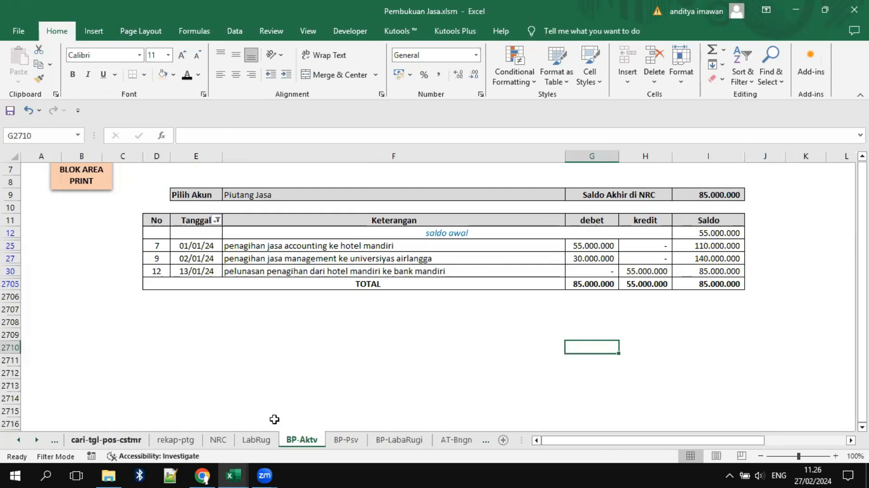
click(351, 441)
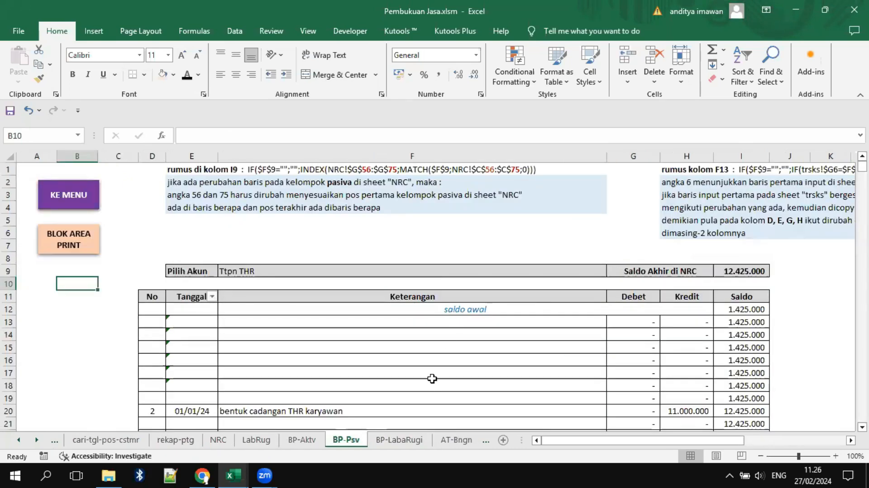
scroll(443, 366, down, 2)
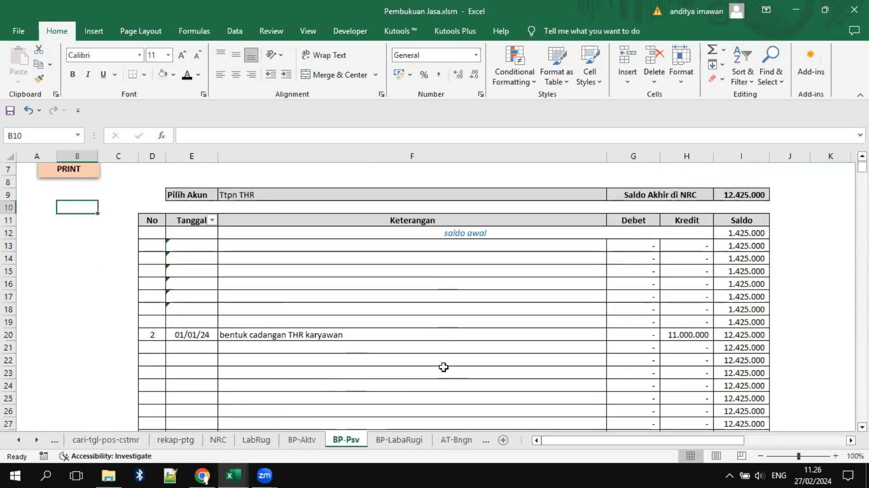
click(211, 221)
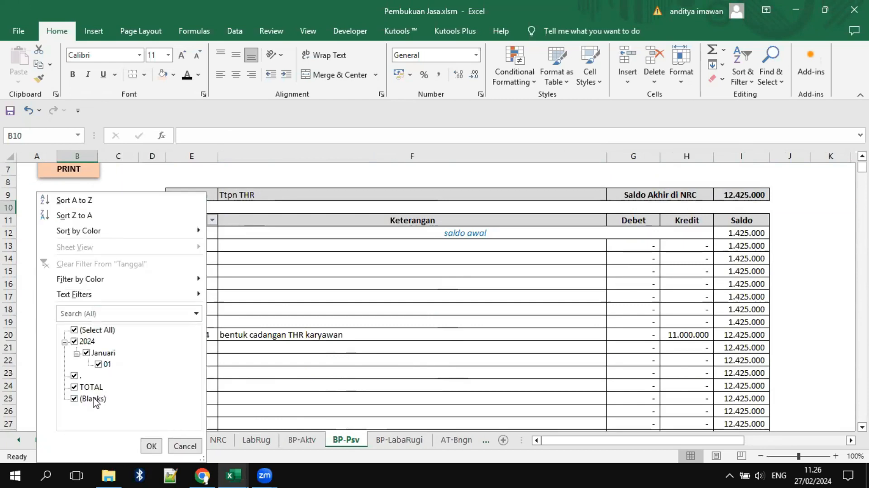
click(95, 400)
click(151, 446)
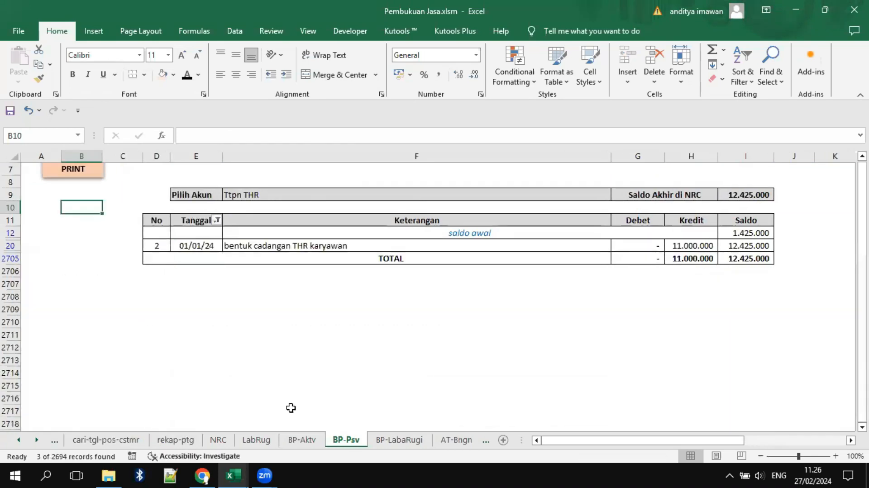
Step: Review the liability accounts available for Pilih Akun in F9 of BP-Psv, keeping Ttpn THR selected
click(562, 193)
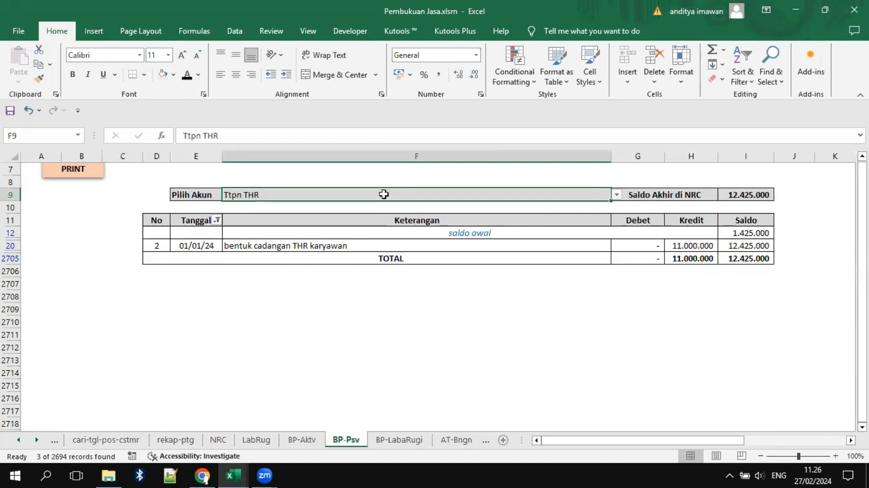
click(616, 194)
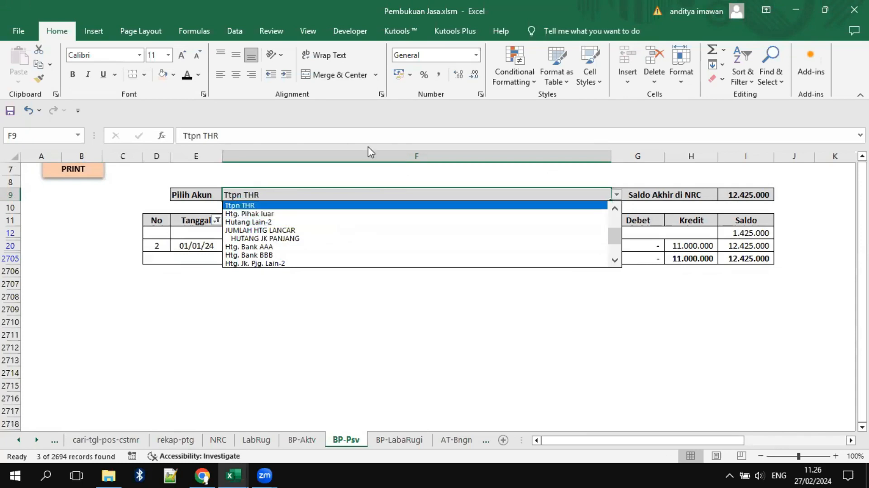
key(Escape)
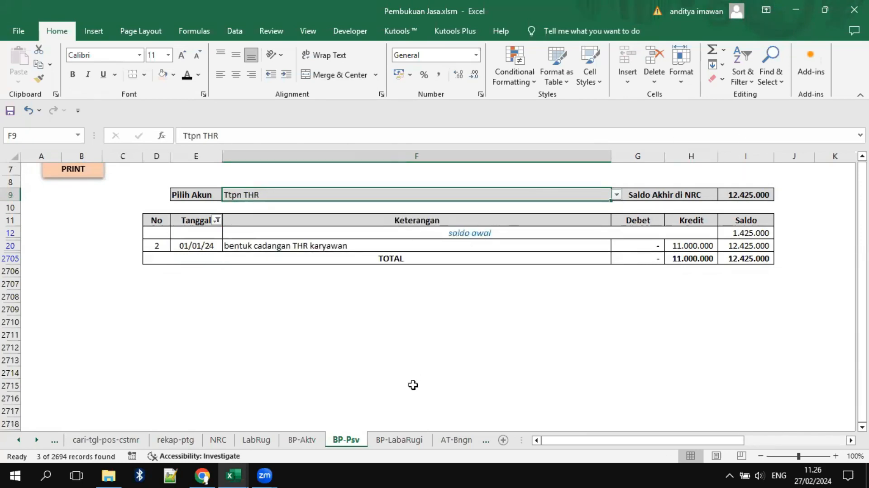
Step: Look over the Pendpt. Jasa Accounting ledger in BP-LabaRugi and the opening balances in COA, ending on the trsks sheet
click(398, 440)
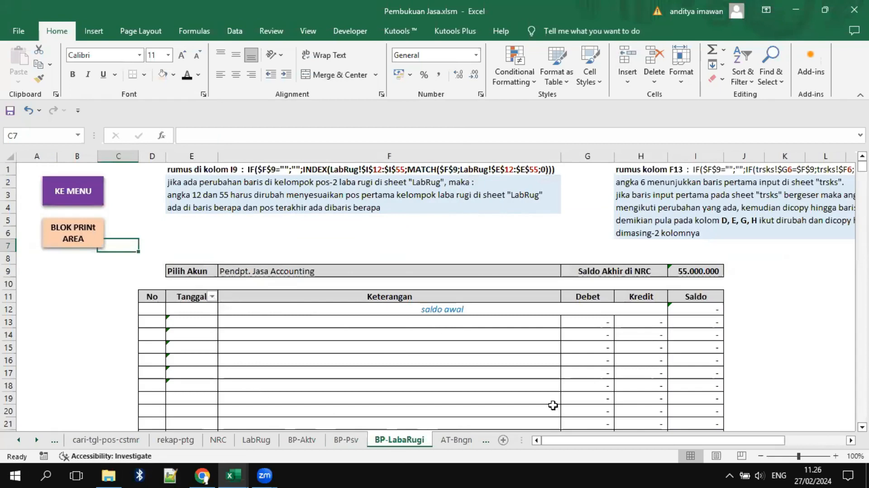
click(37, 440)
click(38, 441)
click(18, 440)
click(18, 440)
click(117, 441)
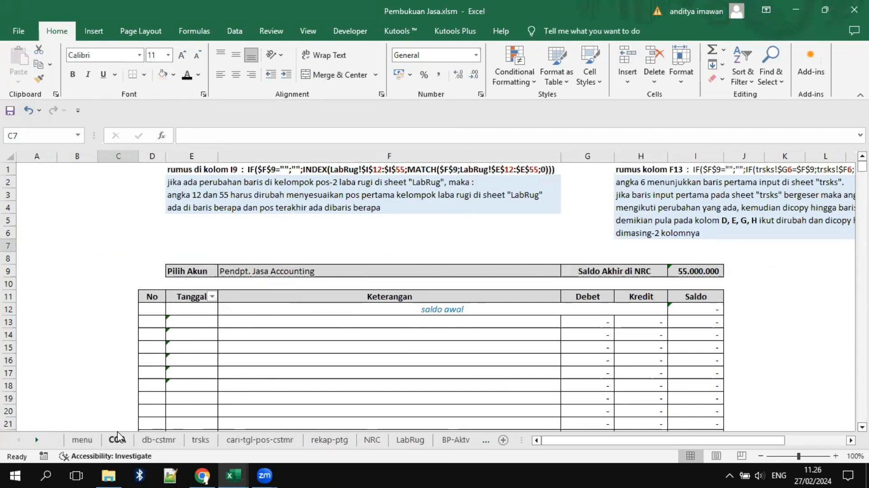
scroll(294, 312, down, 2)
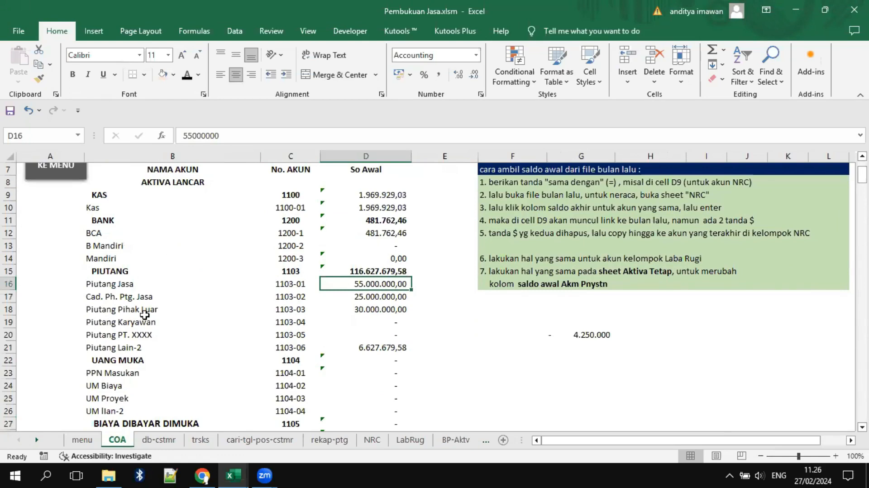
click(568, 333)
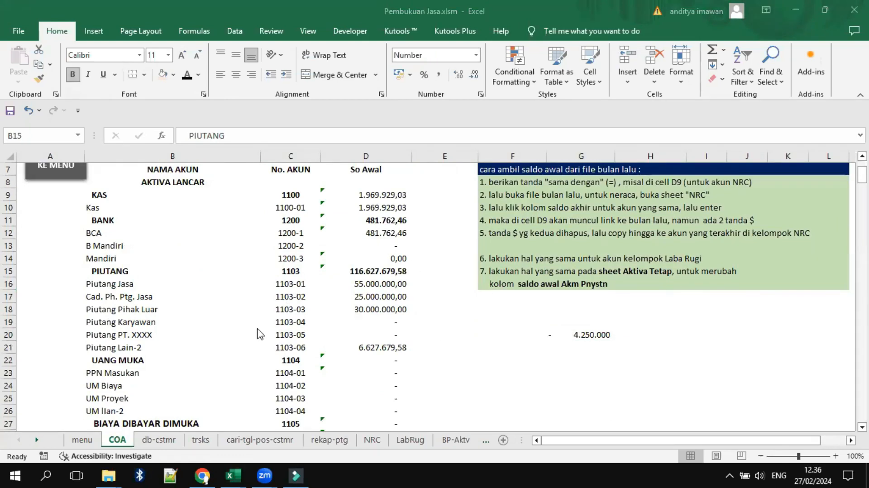
click(202, 442)
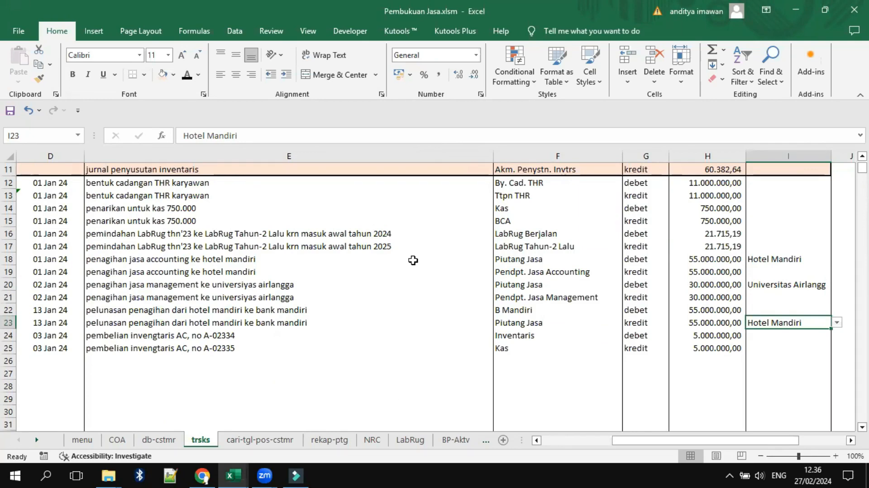
click(20, 26)
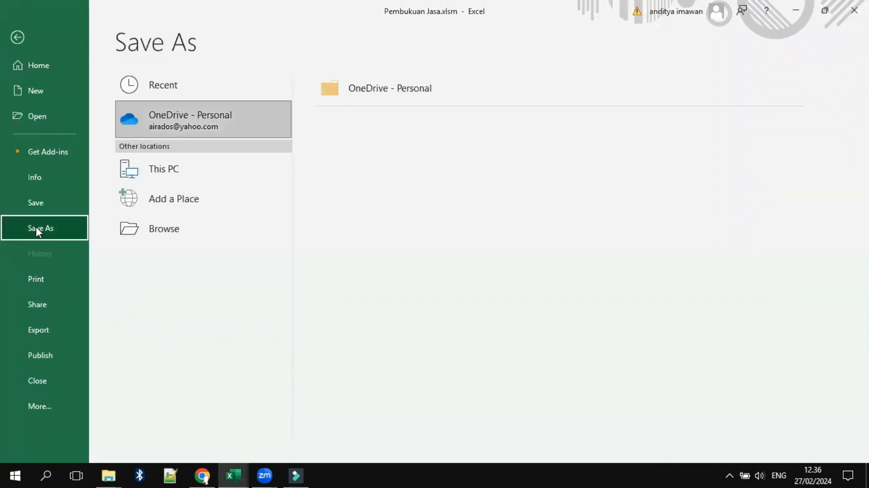
click(177, 230)
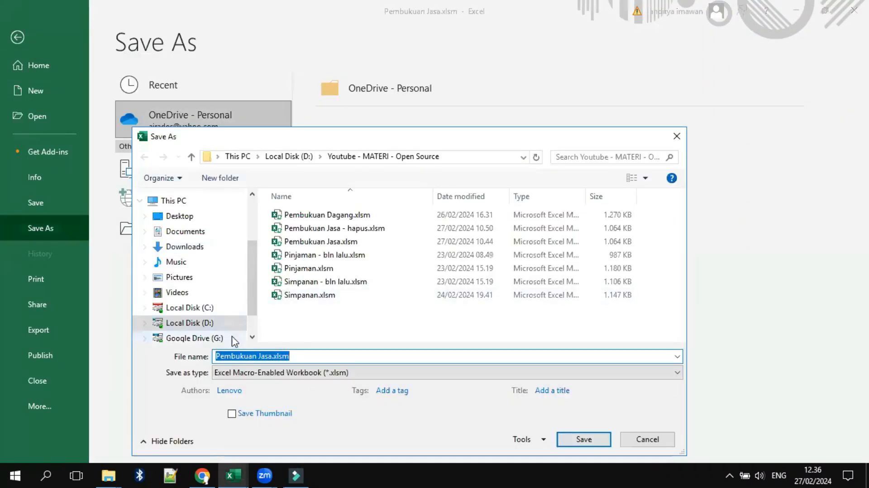
click(215, 356)
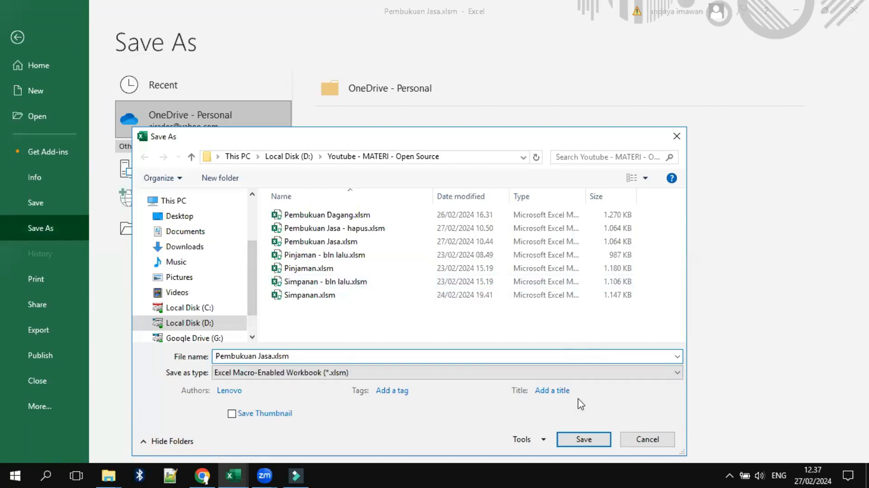
click(636, 442)
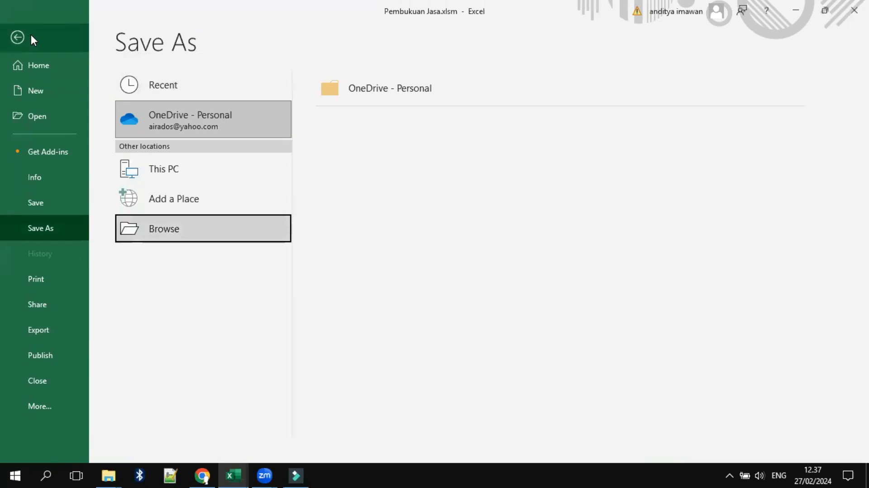
click(25, 38)
click(399, 319)
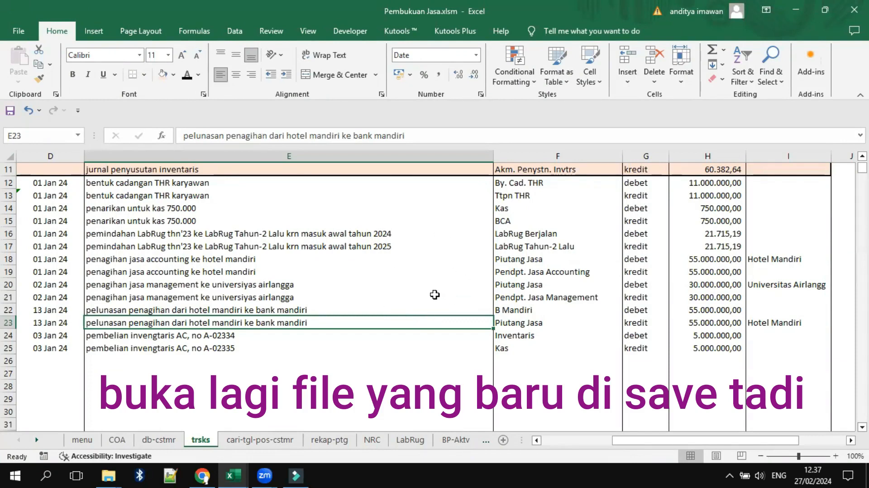
click(25, 34)
click(56, 223)
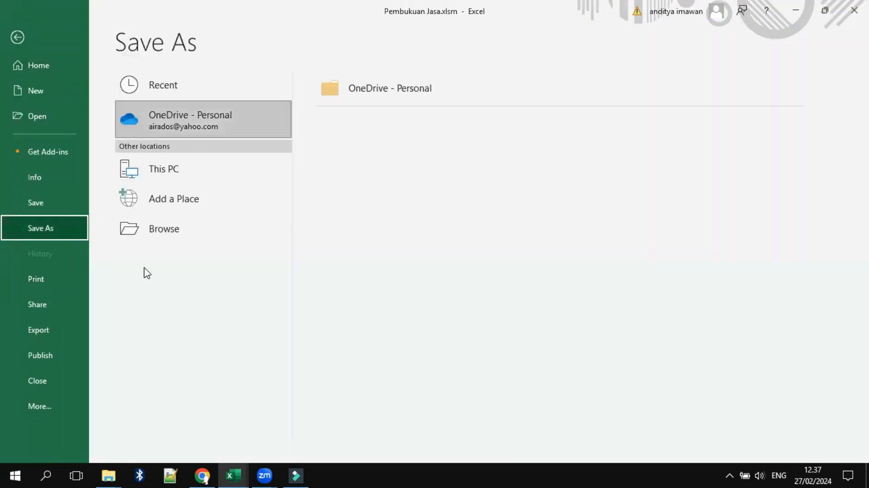
click(215, 239)
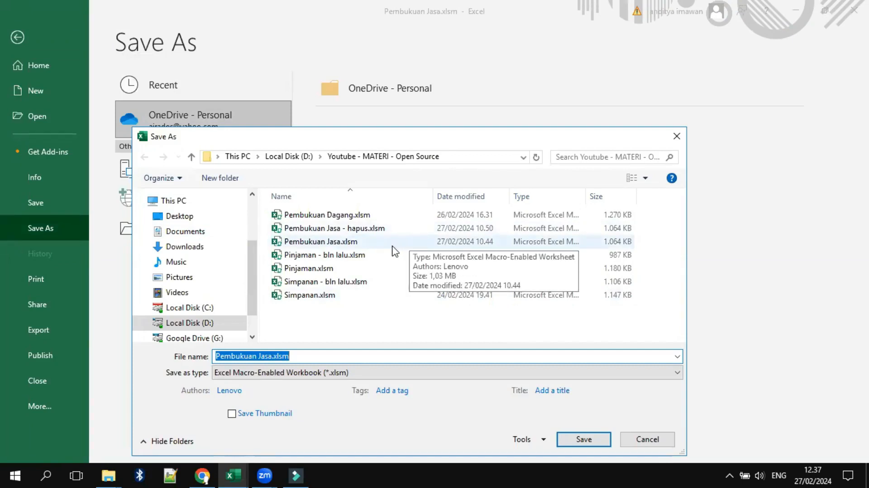
click(216, 356)
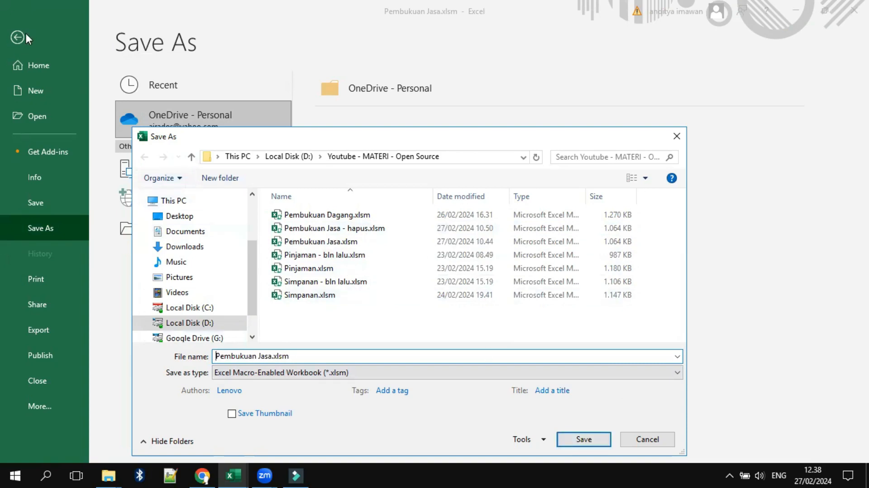
click(651, 439)
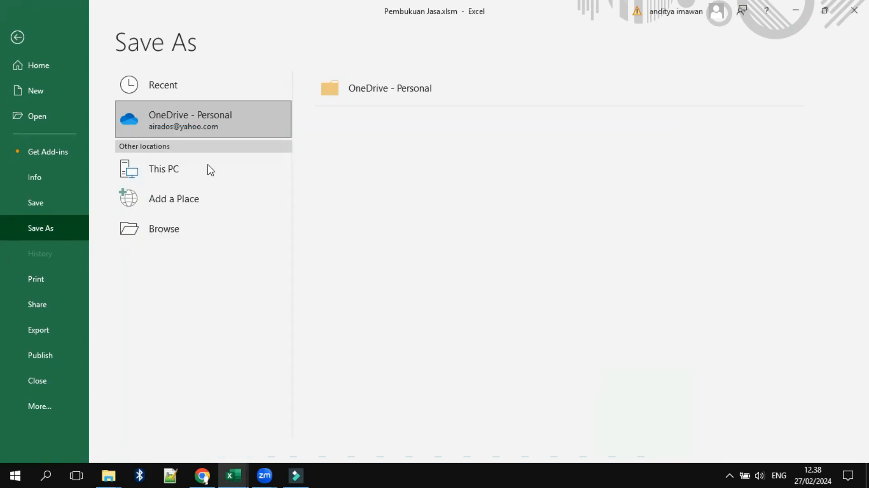
click(17, 37)
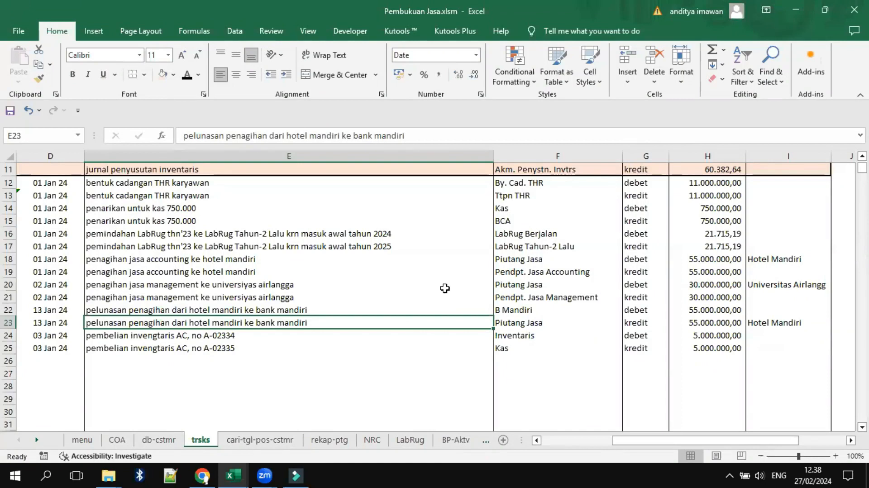
Step: Review the new-month clearing instructions on trsks and the transaction entries to which they apply from D12 onward
drag(742, 440, 672, 440)
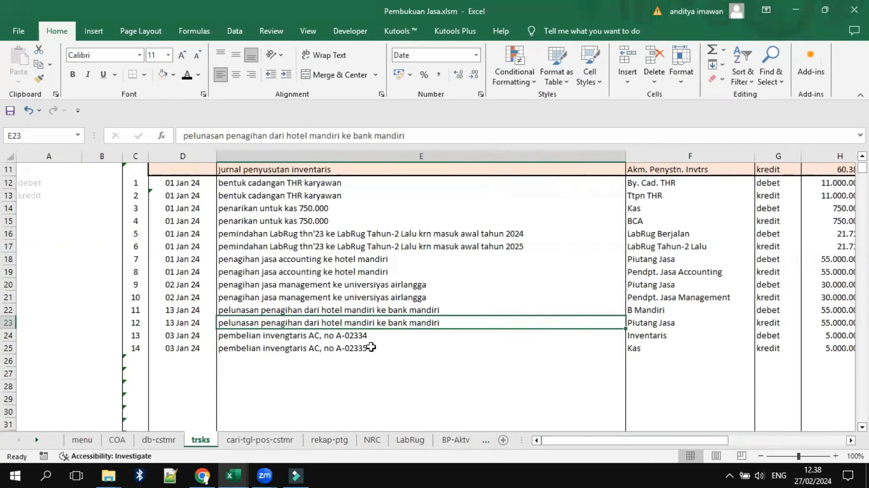
scroll(371, 346, up, 3)
scroll(371, 347, up, 1)
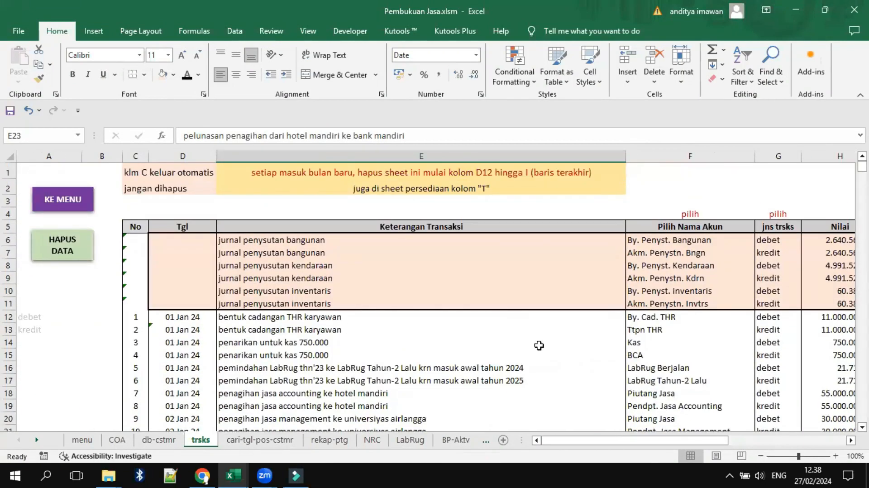
scroll(544, 342, down, 1)
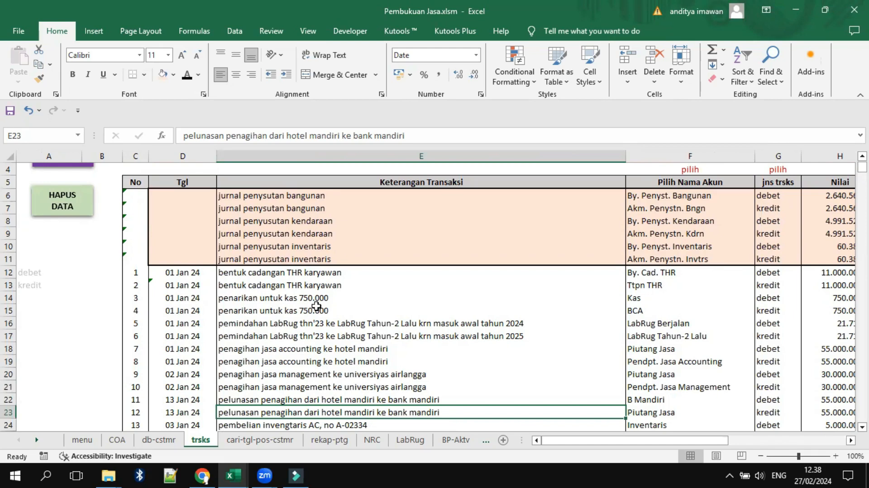
drag(174, 274, 731, 321)
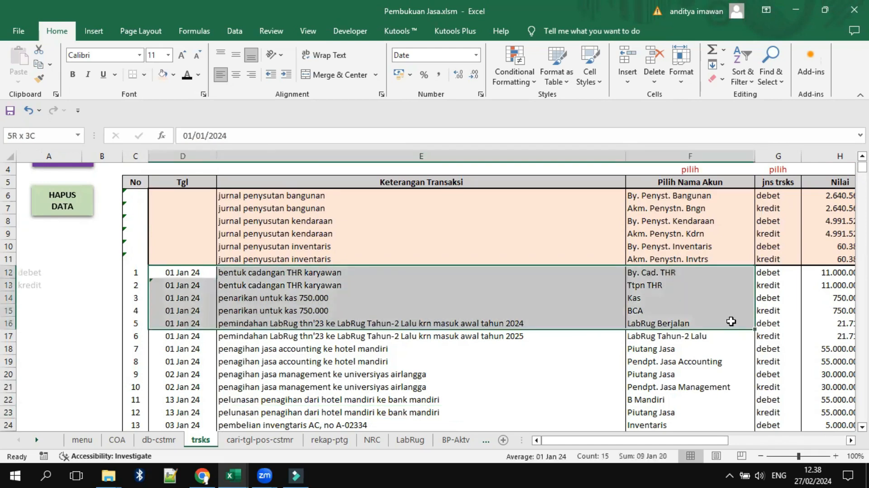
scroll(765, 338, down, 2)
scroll(699, 326, up, 3)
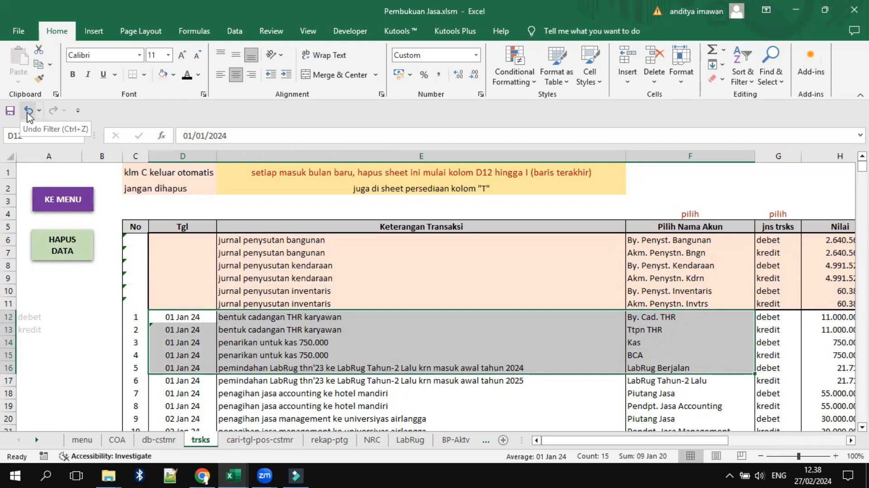
click(275, 393)
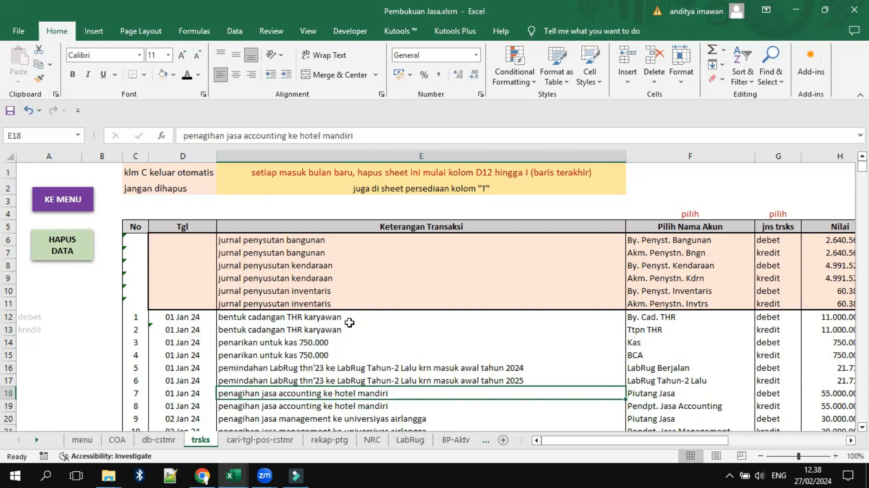
Step: Remove the hyperlink from the HAPUS DATA shape on trsks and run its macro to clear the transactions from row 12 down
click(67, 250)
click(209, 444)
click(63, 247)
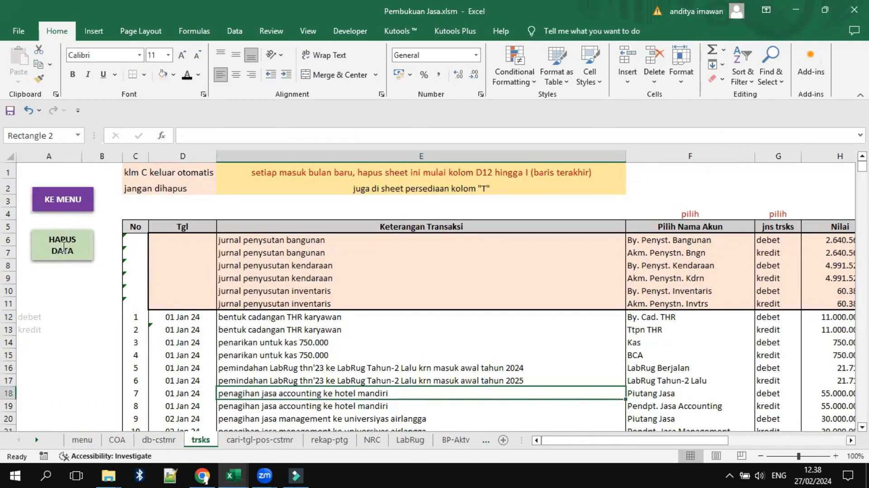
right_click(63, 247)
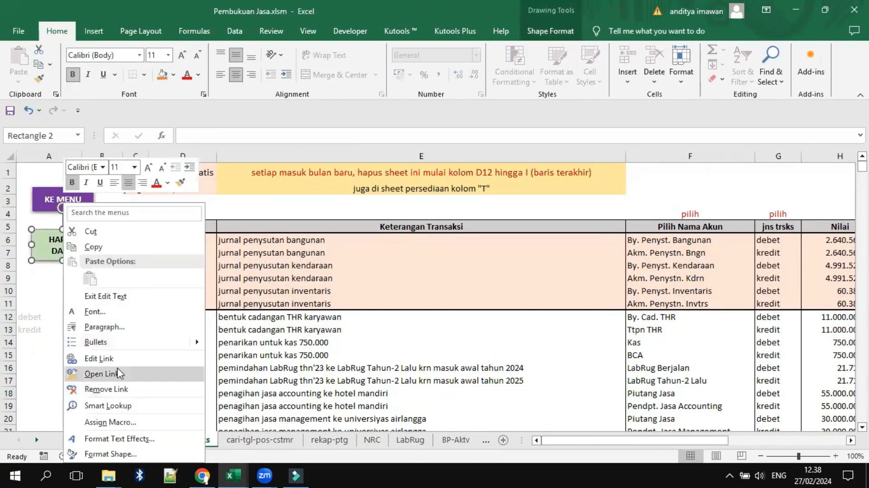
click(106, 389)
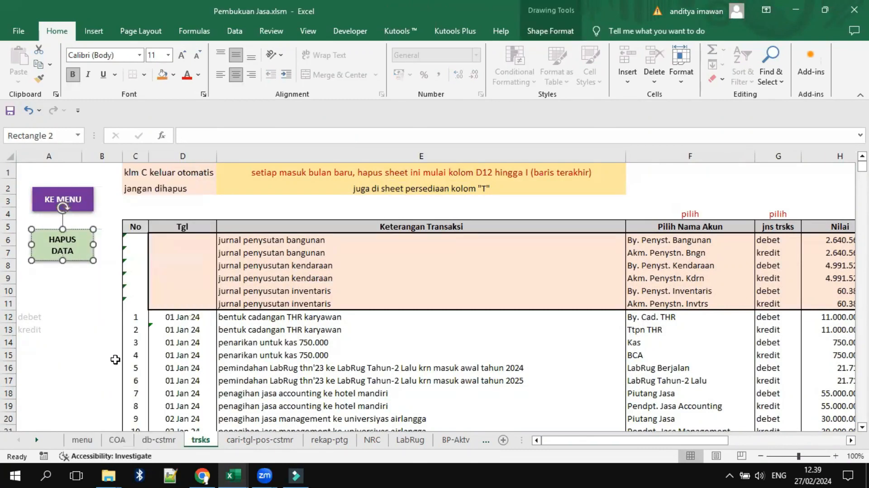
click(97, 294)
click(72, 253)
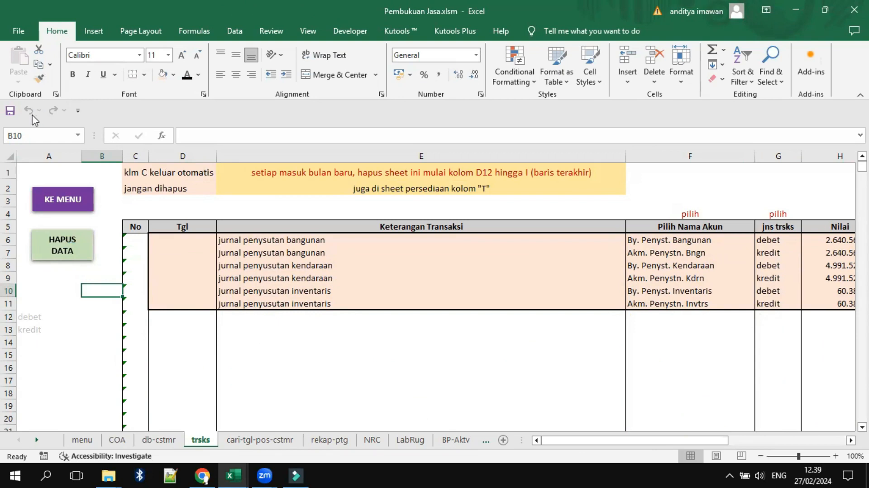
click(187, 312)
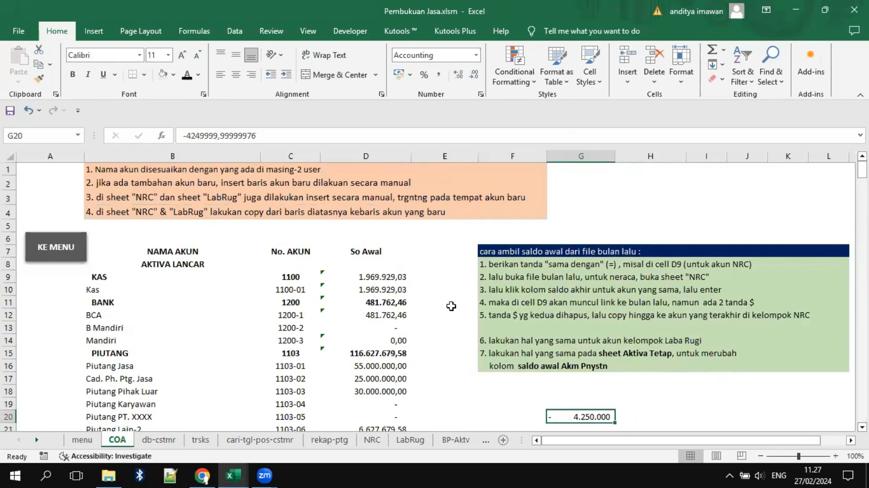
right_click(47, 261)
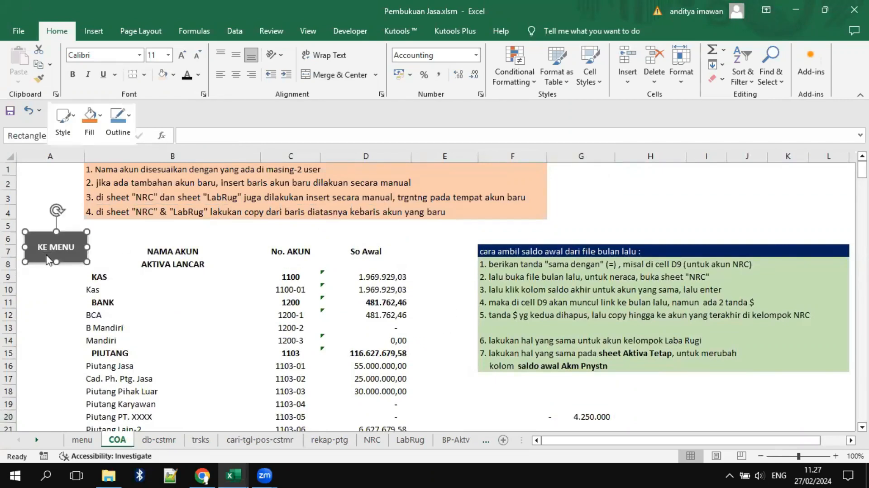
key(Escape)
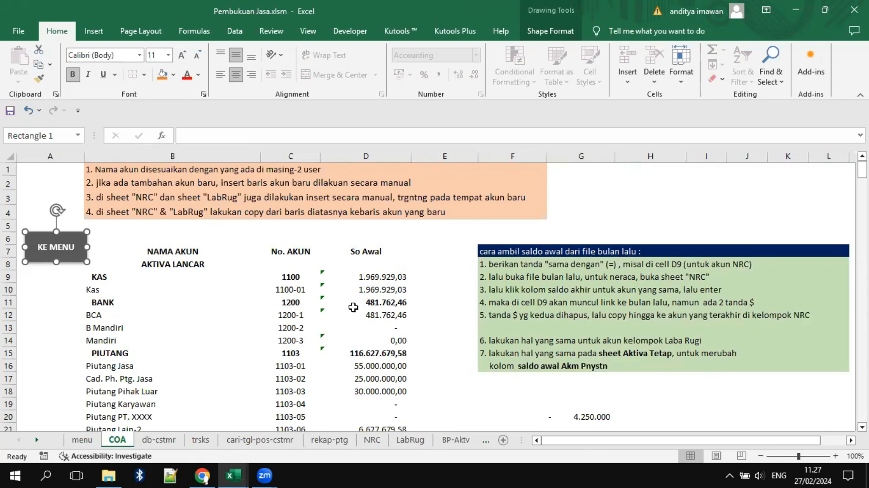
click(206, 354)
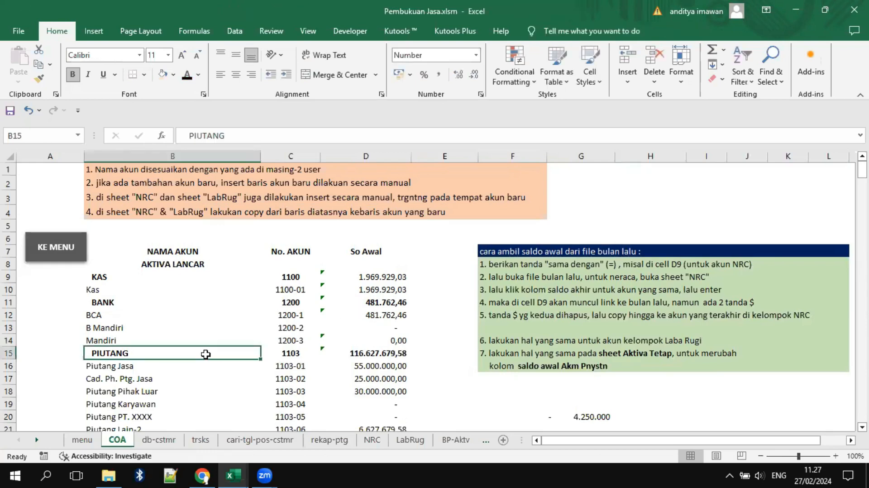